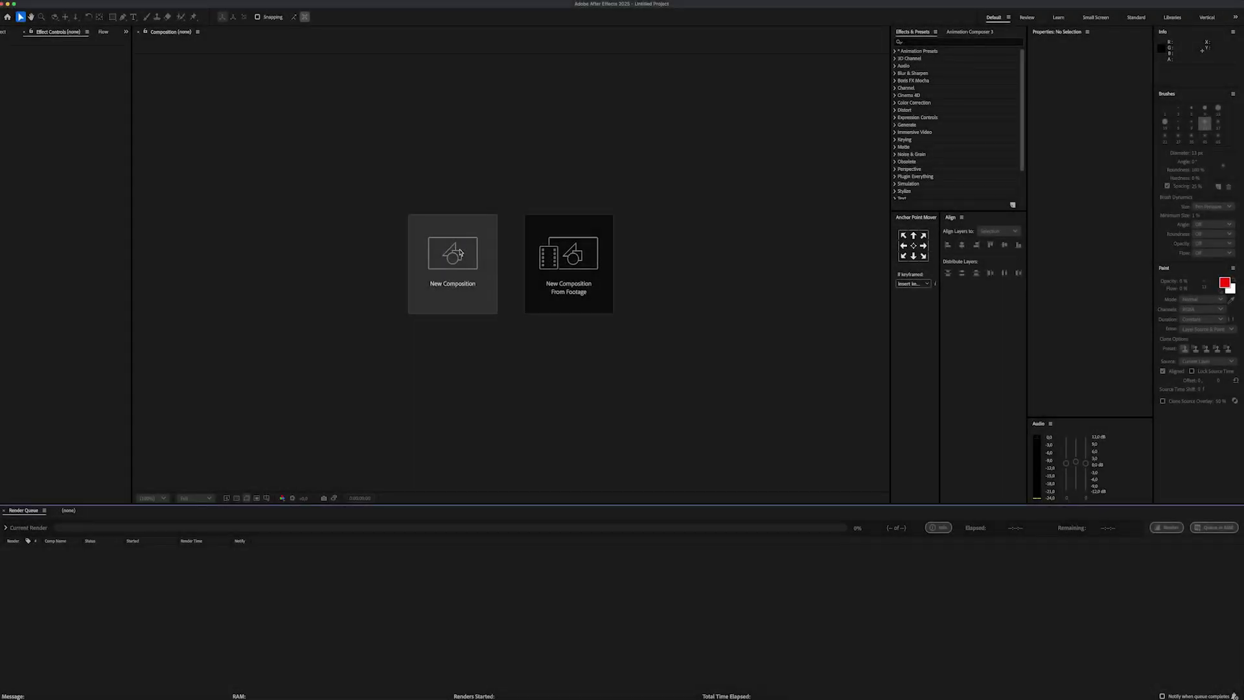
- Create a new composition named SCENE 1
click(453, 263)
text(SCENE 1)
click(565, 304)
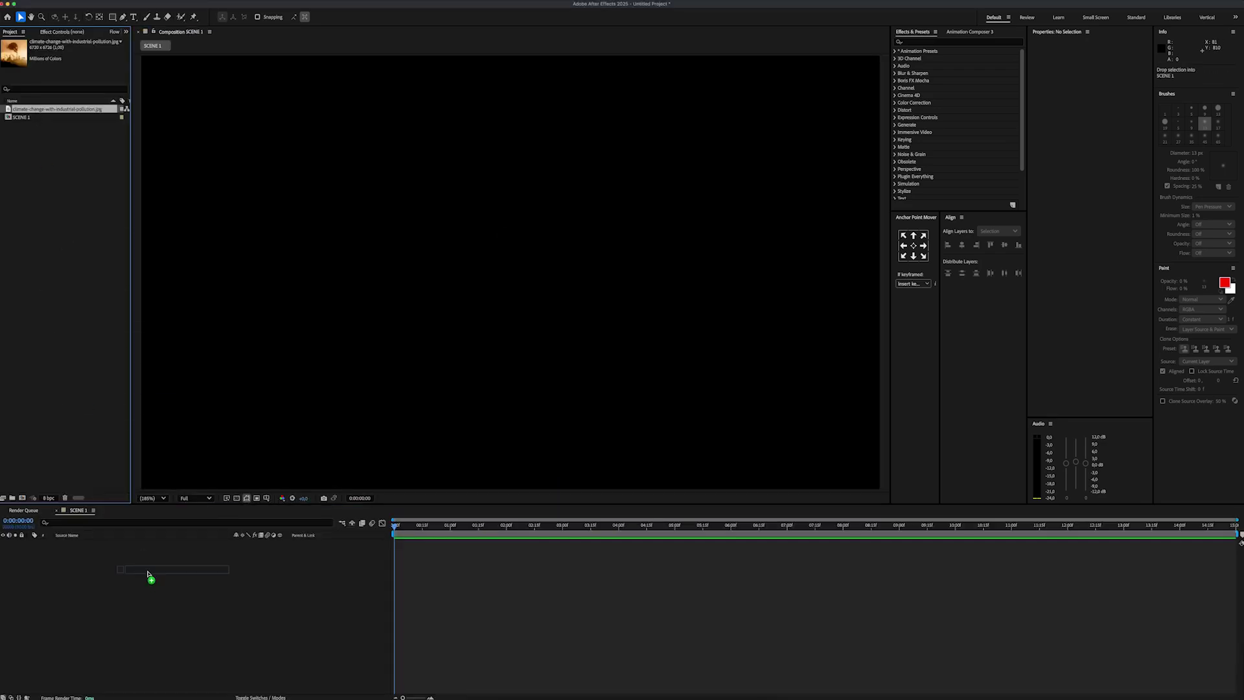
- Add the industrial pollution image to SCENE 1 and scale it to 12%
drag(149, 574, 150, 574)
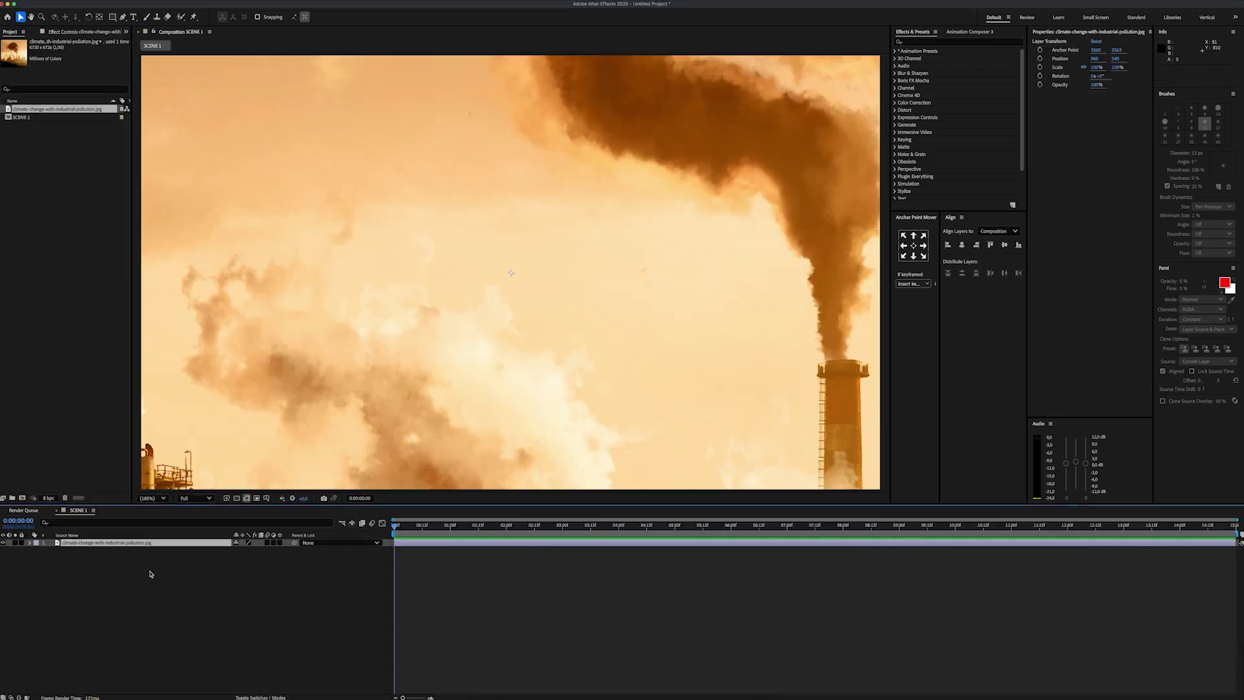
drag(244, 553, 218, 561)
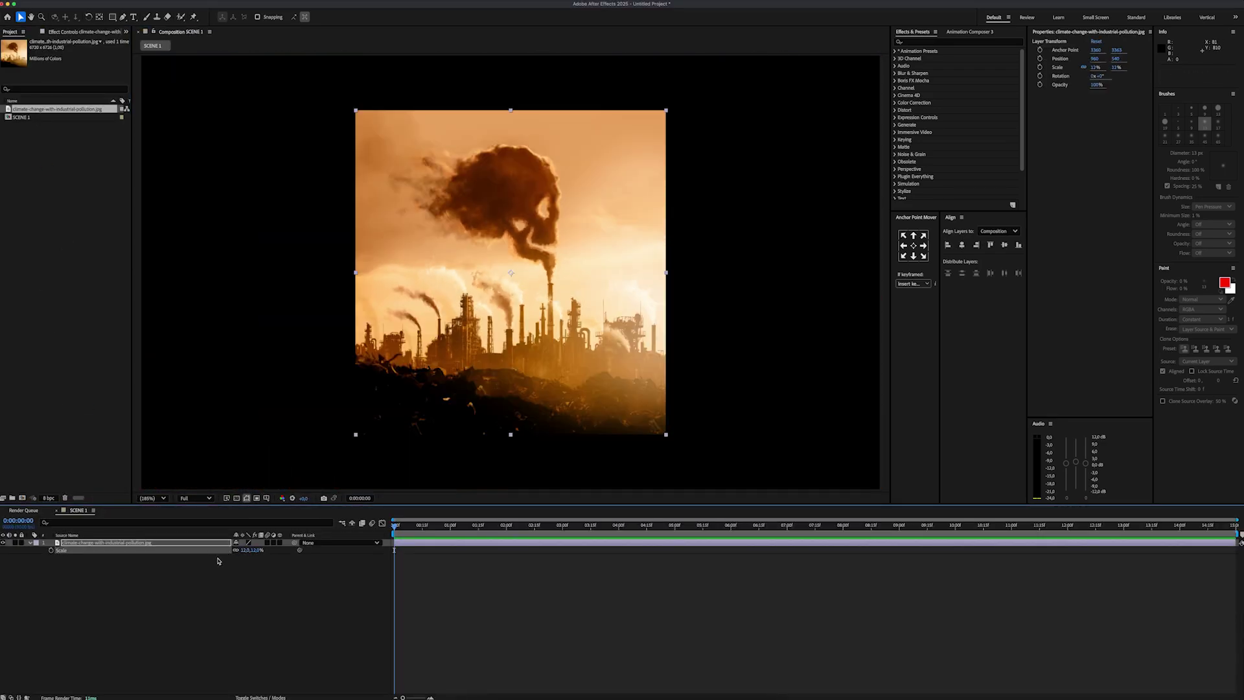
- Apply the Tritone effect to the image layer and set its midtones to a saturated orange
click(924, 41)
text(tritone)
double_click(928, 58)
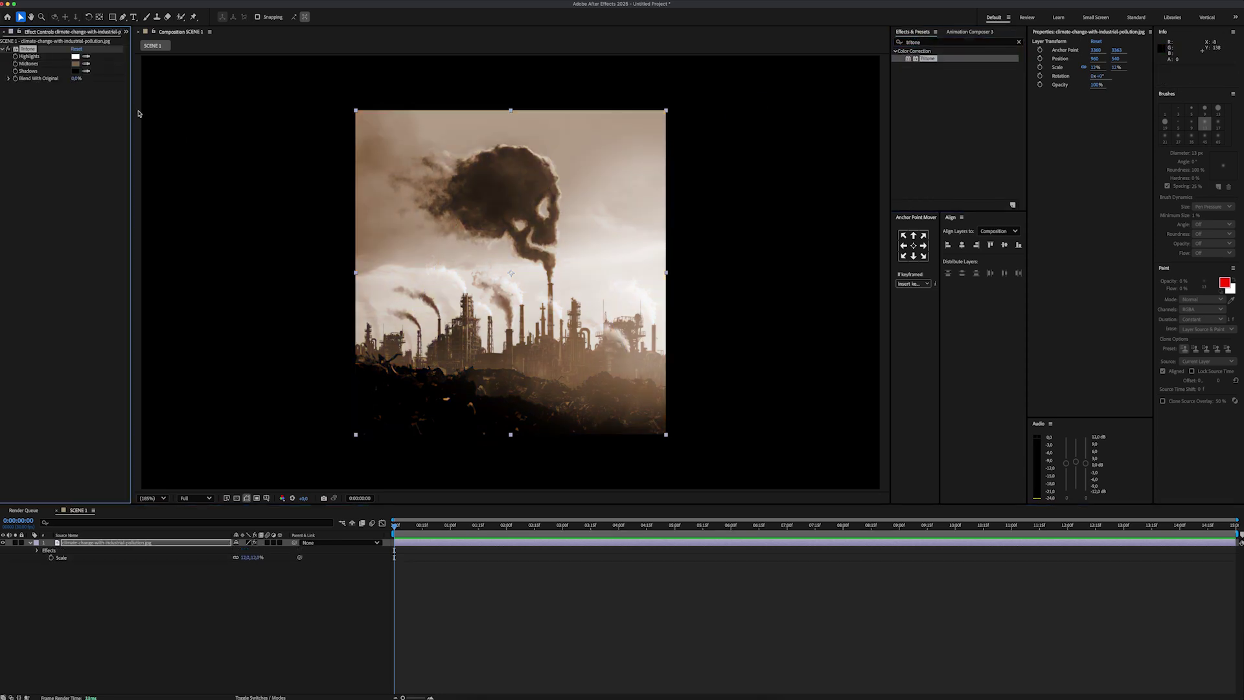
click(75, 64)
drag(601, 345, 633, 326)
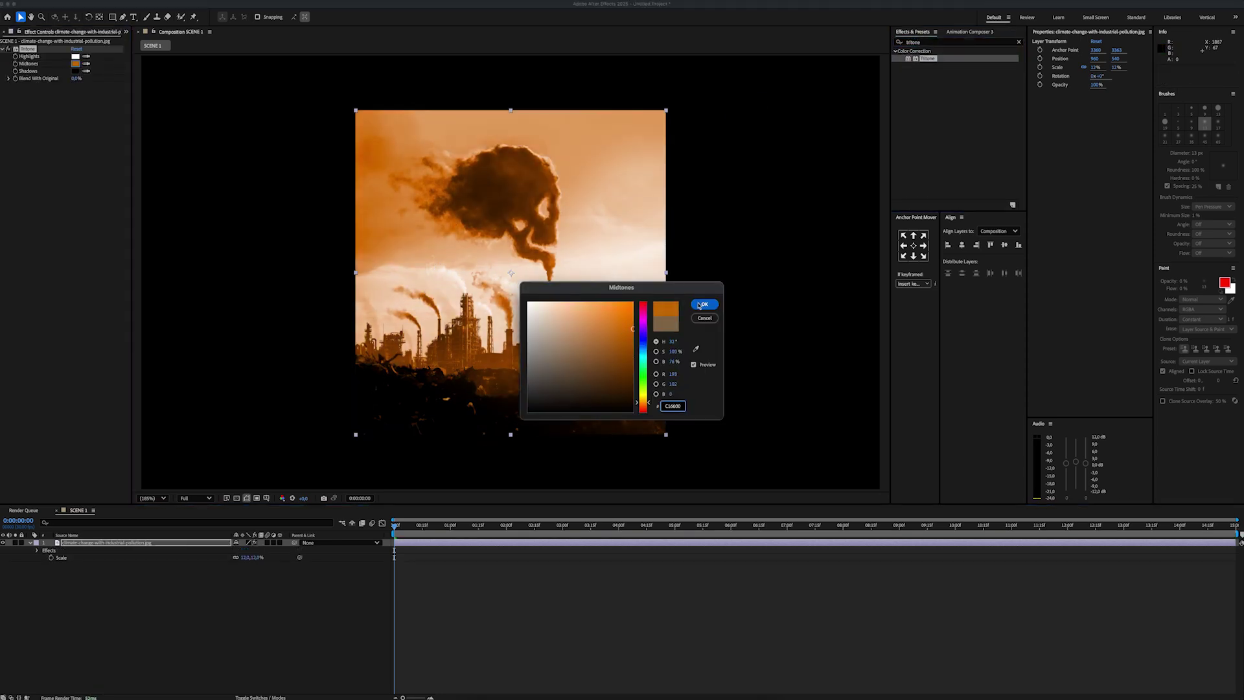
click(699, 304)
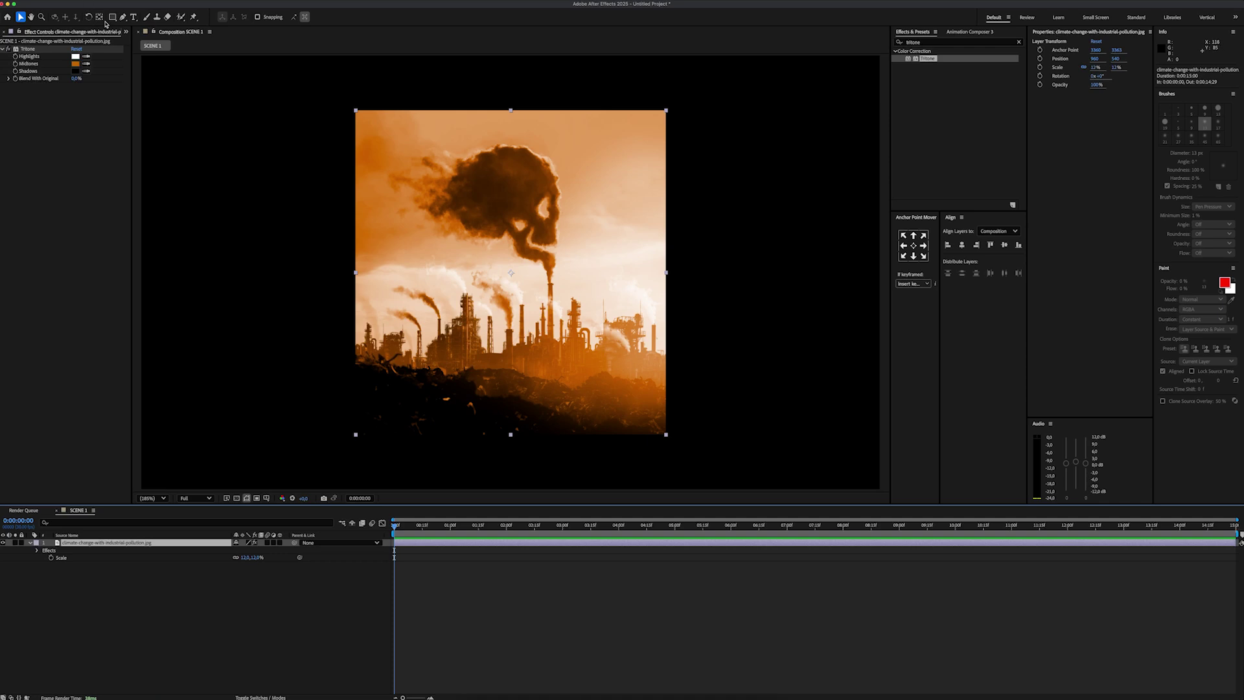
- Trace the upper ridge of the dark foreground rubble with the Pen tool as a detailed mask path on the image layer
click(123, 18)
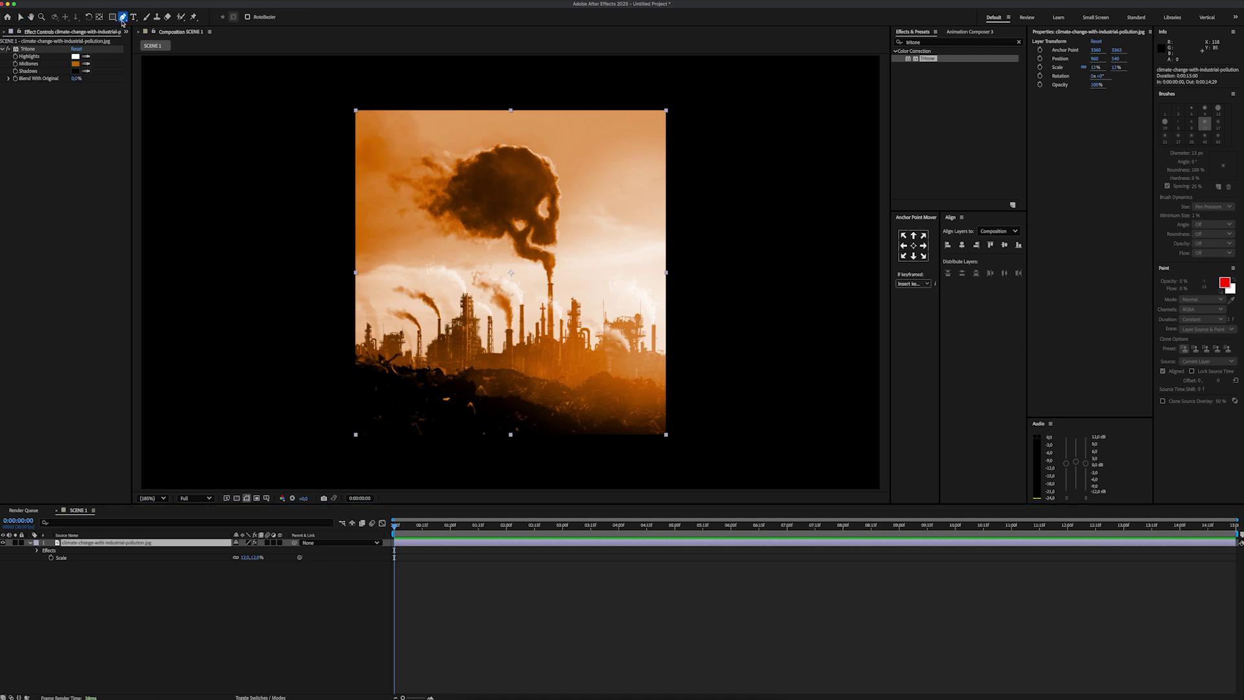
scroll(337, 416, up, 3)
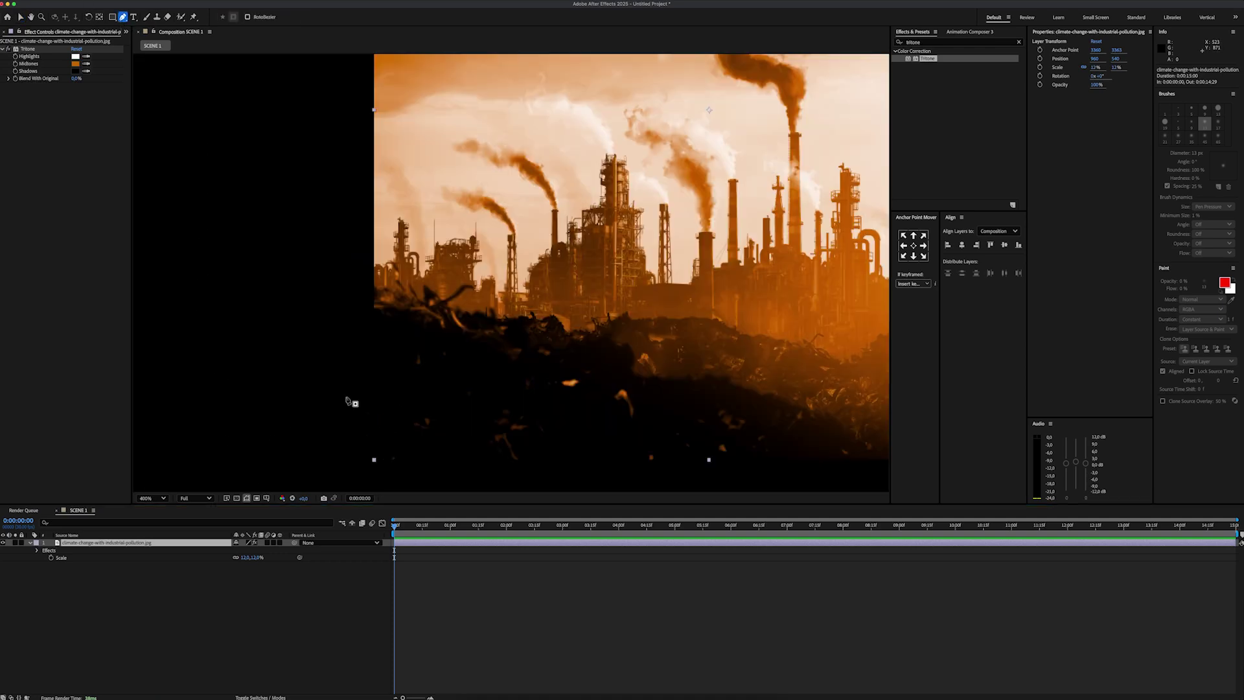
scroll(348, 401, up, 3)
click(386, 260)
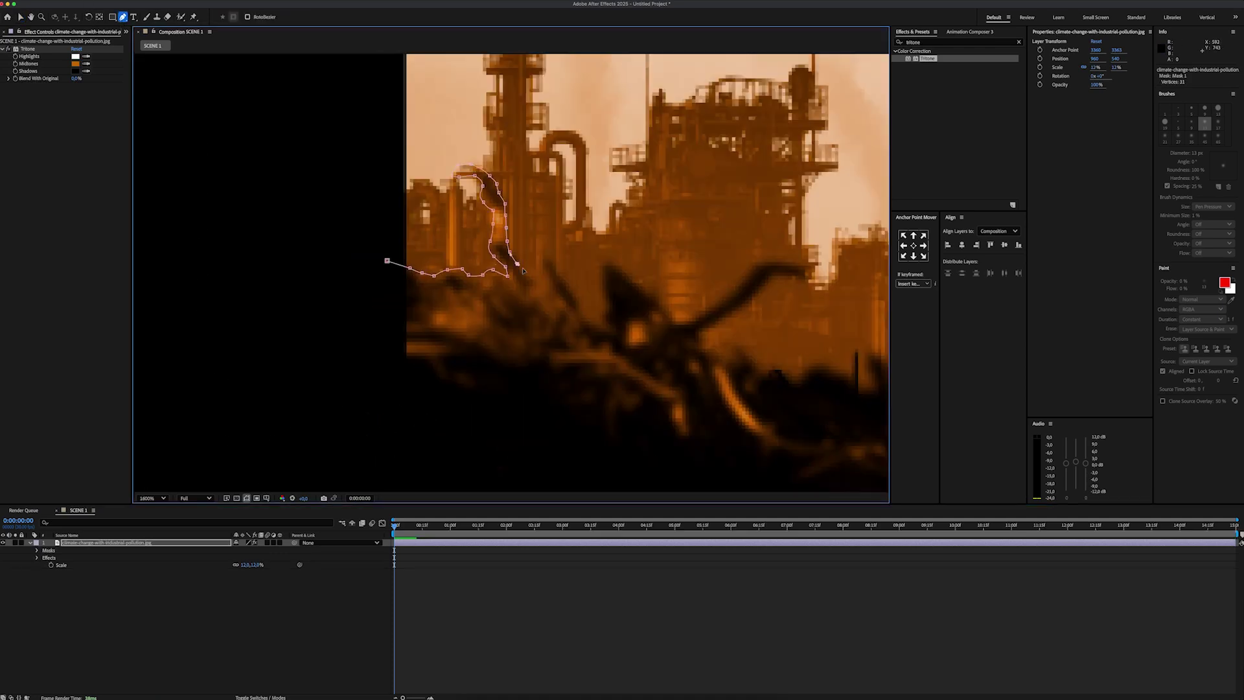
click(759, 290)
click(708, 351)
click(762, 376)
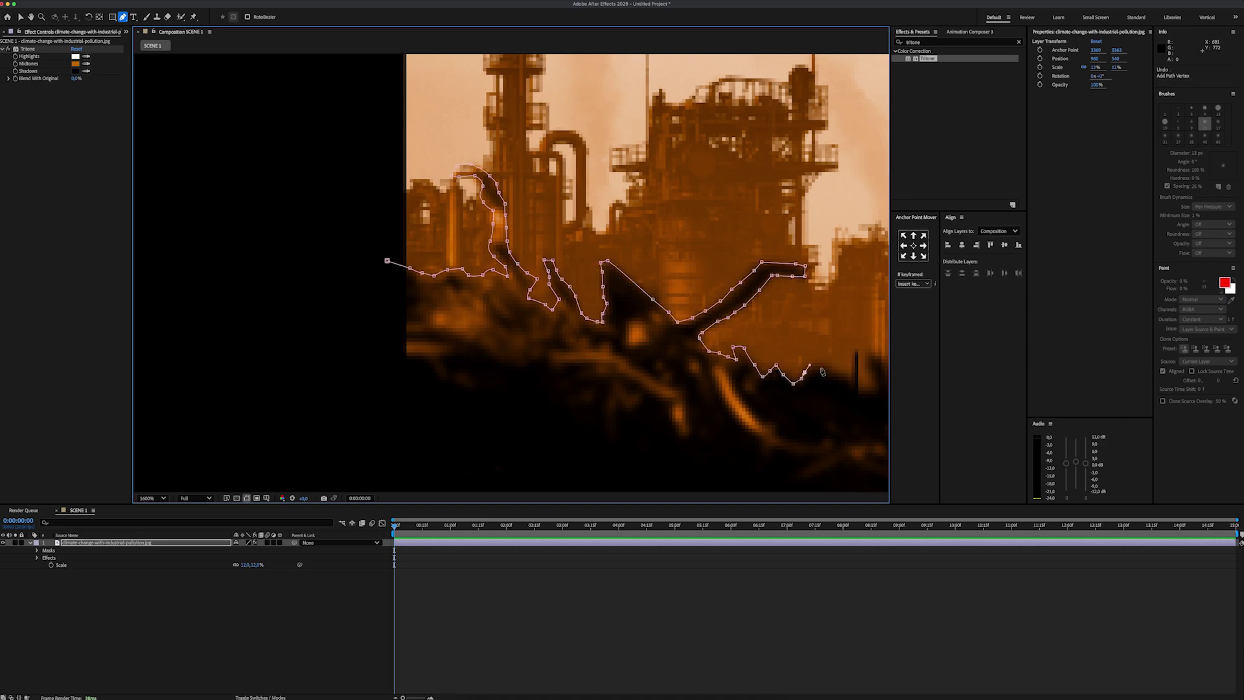
drag(831, 366, 458, 333)
click(481, 318)
click(485, 359)
drag(519, 361, 418, 250)
click(432, 264)
click(550, 385)
drag(723, 357, 350, 312)
click(505, 267)
click(555, 325)
click(607, 377)
drag(771, 454, 558, 360)
click(728, 358)
drag(757, 361, 342, 247)
click(636, 356)
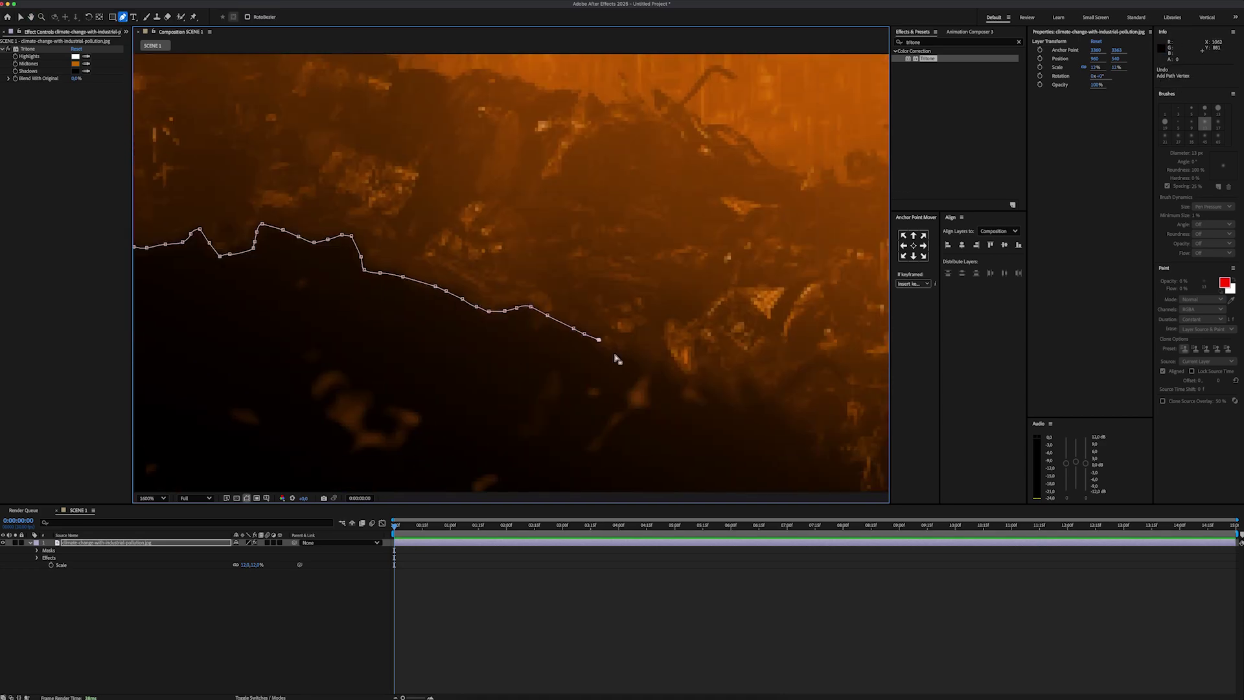
click(707, 400)
click(577, 297)
drag(670, 399, 439, 395)
click(616, 411)
scroll(764, 415, down, 1)
click(804, 389)
- Run the mask path around below the image and close it at its starting point to isolate the foreground rubble
scroll(763, 418, down, 1)
click(751, 420)
click(683, 420)
click(595, 422)
drag(595, 422, 773, 449)
click(360, 455)
drag(271, 444, 259, 442)
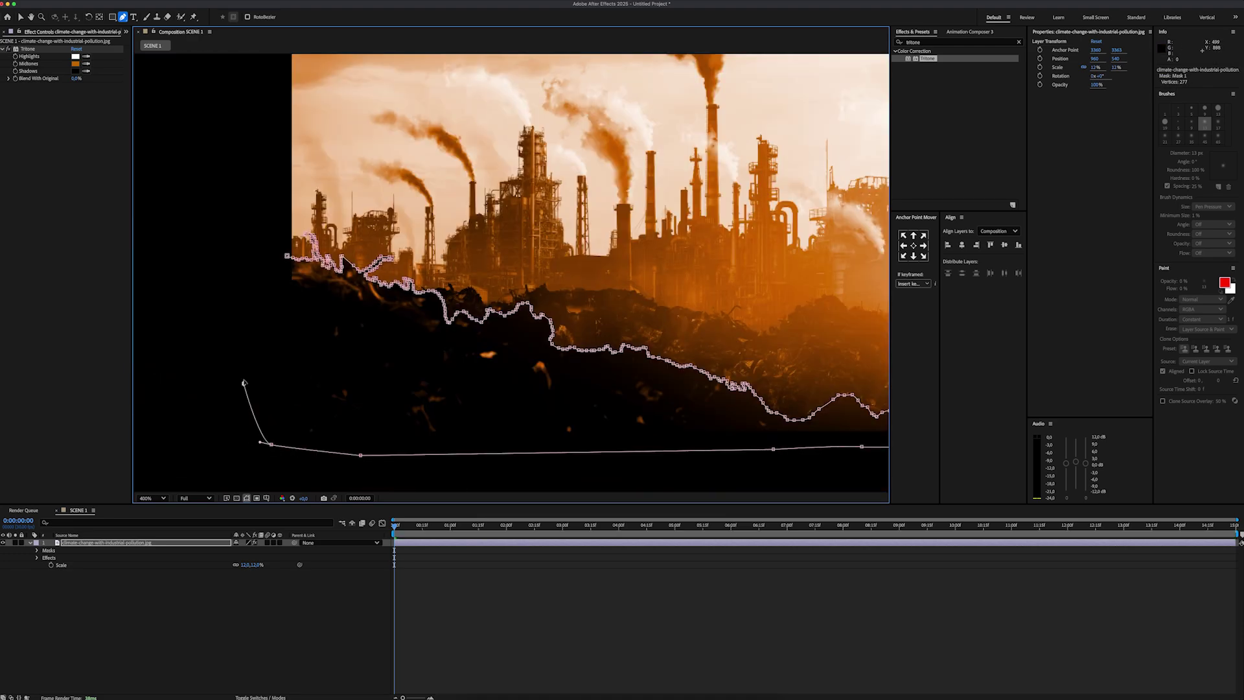
click(285, 257)
- Duplicate the masked rubble layer and delete the mask from the copy, with the whole composition fitted in the viewer
click(150, 498)
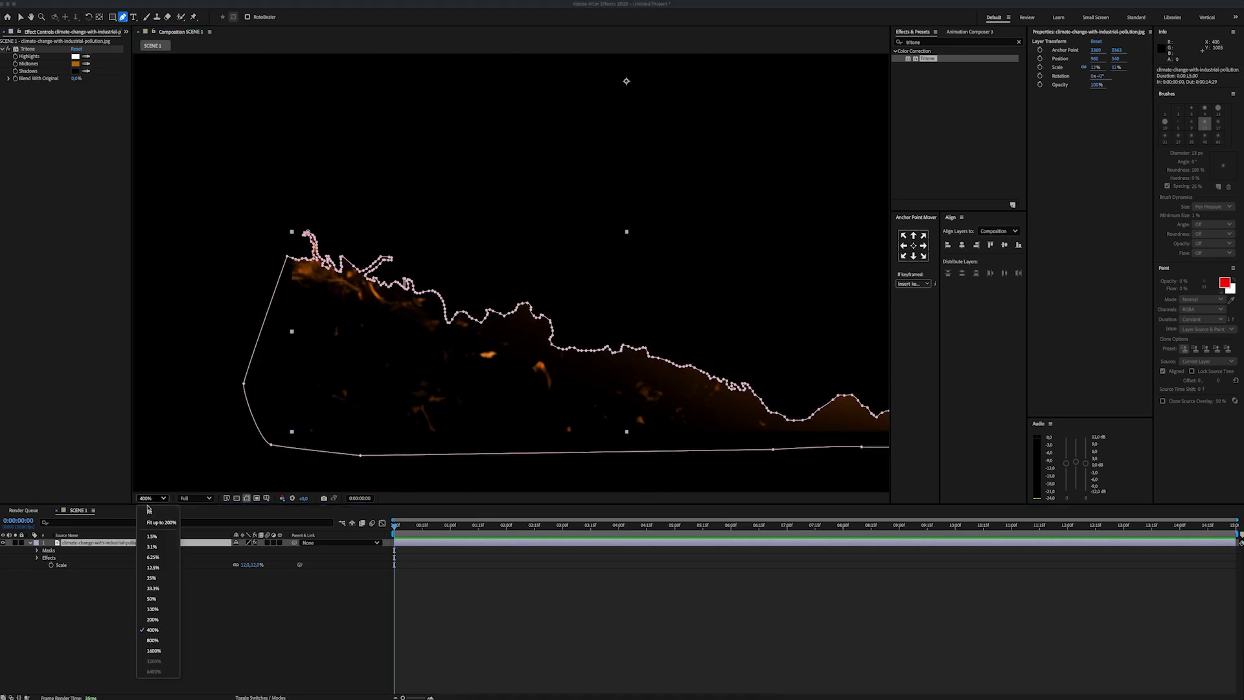
click(143, 525)
key(ctrl+d)
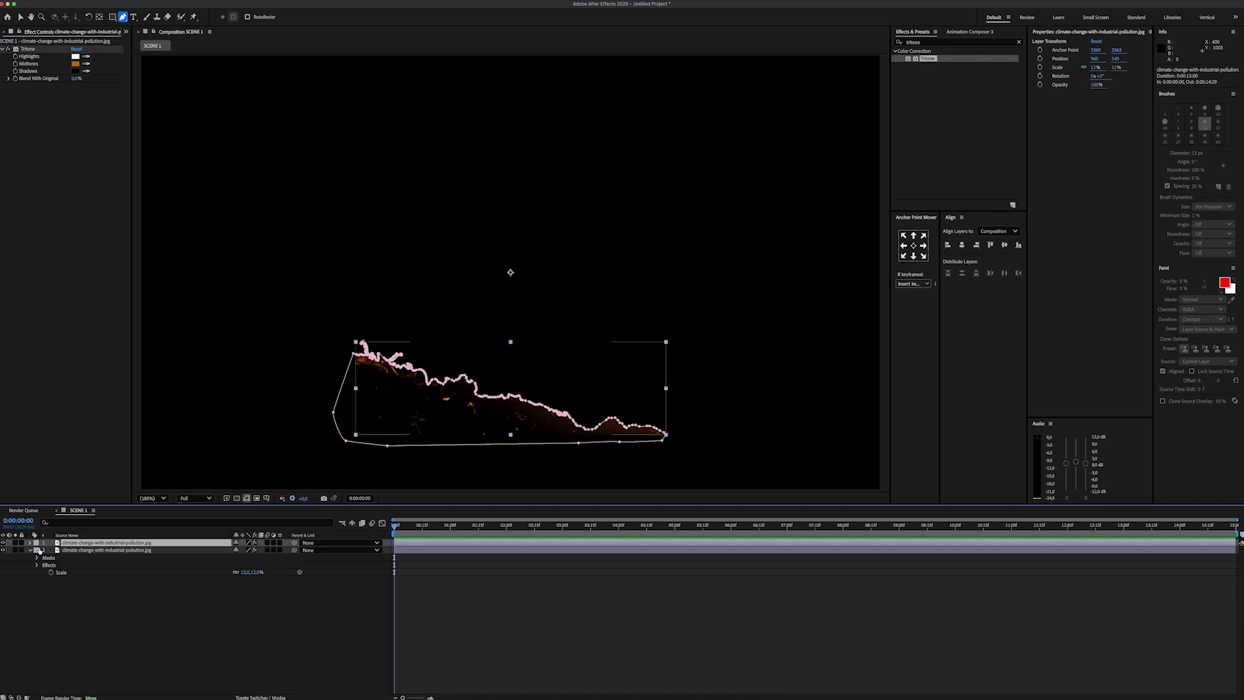
key(m)
click(71, 551)
key(Delete)
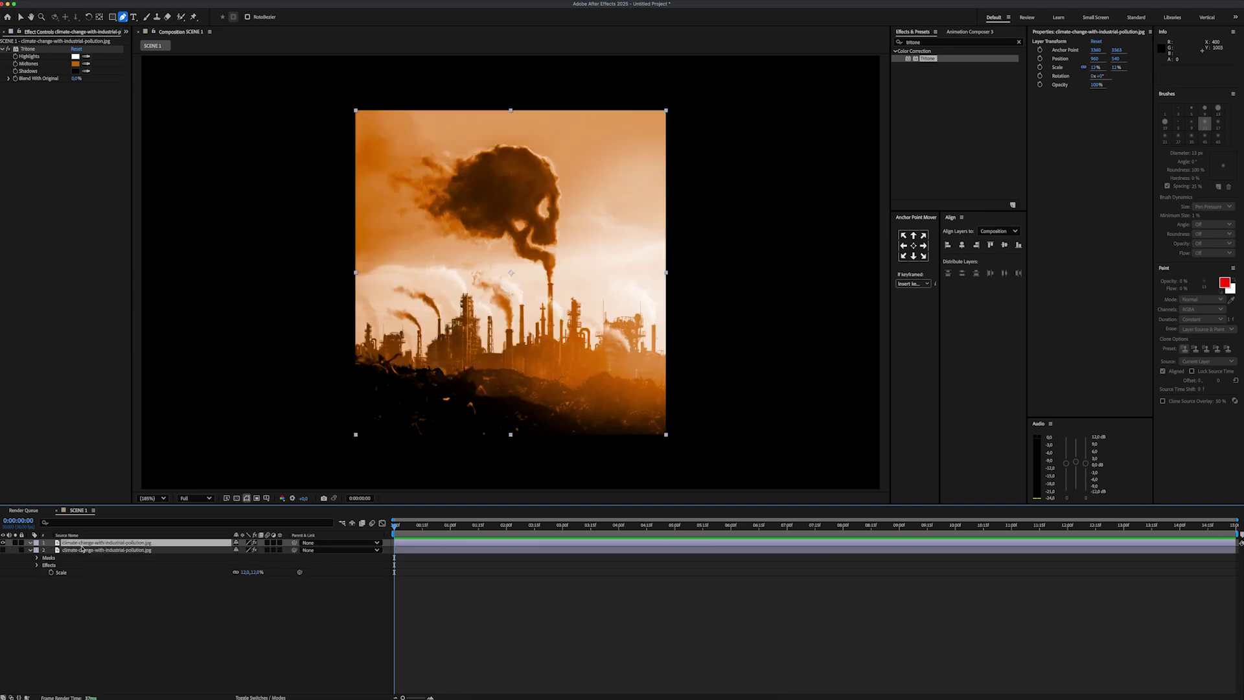
- Mask the lighter rubble band behind the foreground ridge on the unmasked copy with a closed Pen tool path
scroll(482, 382, up, 5)
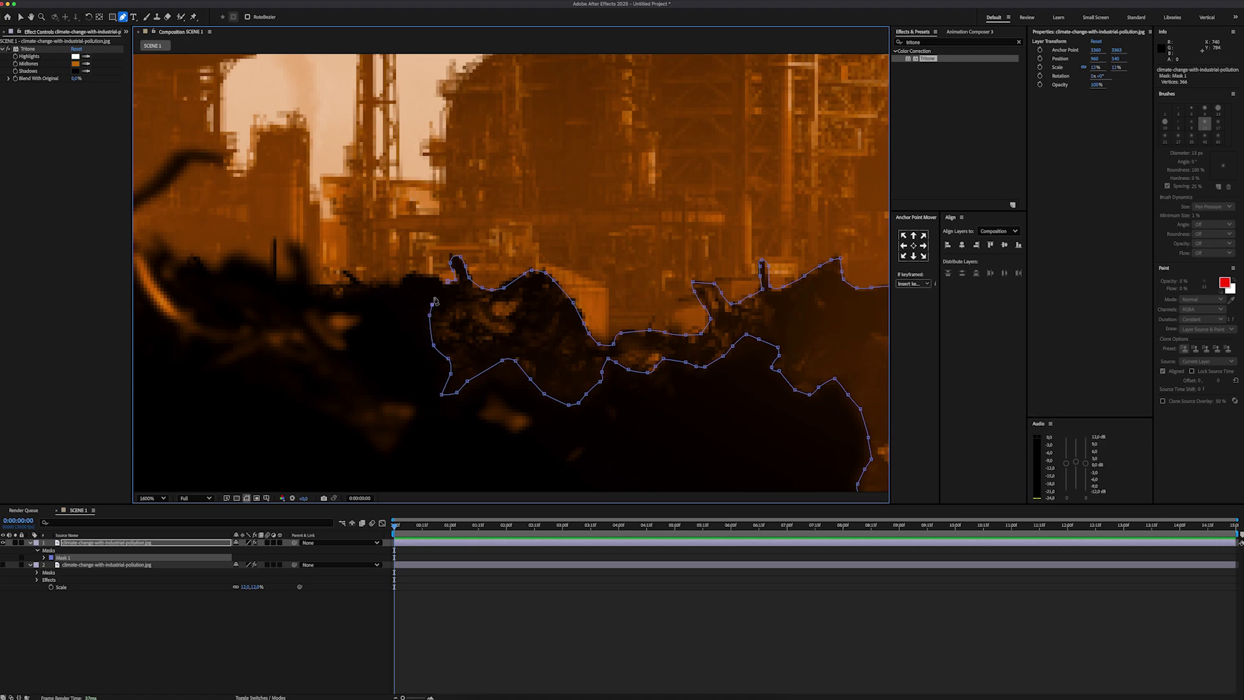
click(439, 289)
click(447, 282)
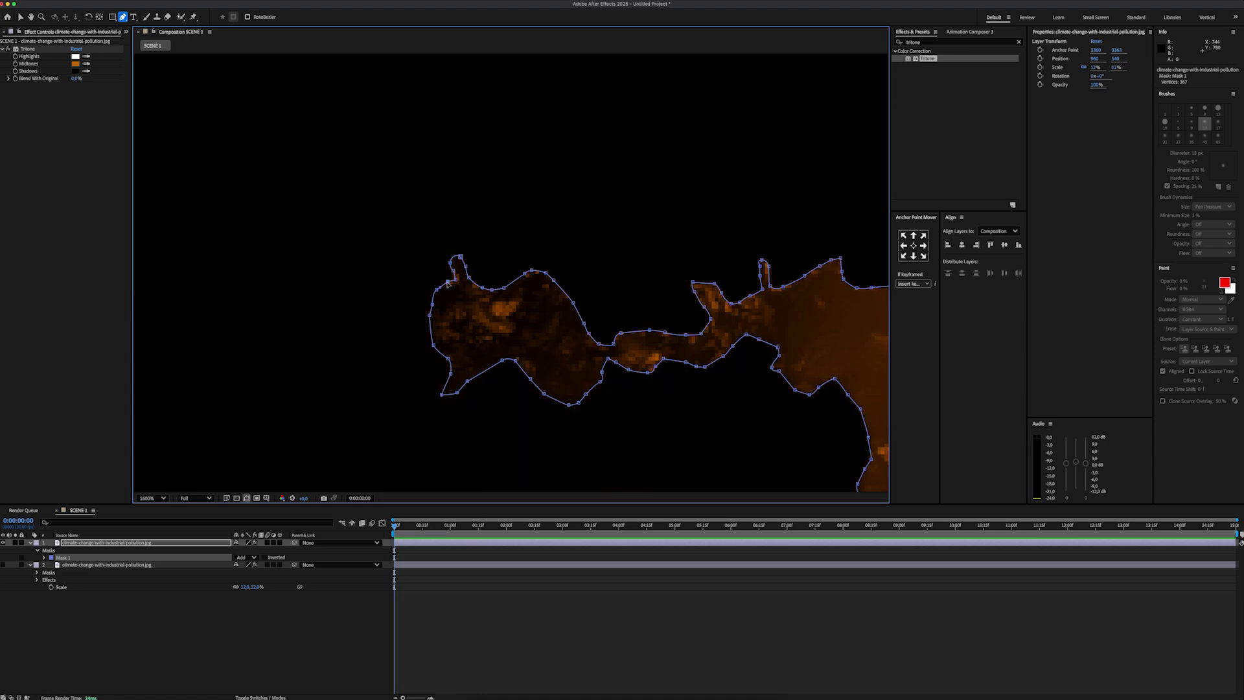
key(shift+slash)
- Make another copy of the image layer and delete its mask so it shows the full picture
click(173, 543)
key(super+c)
key(super+v)
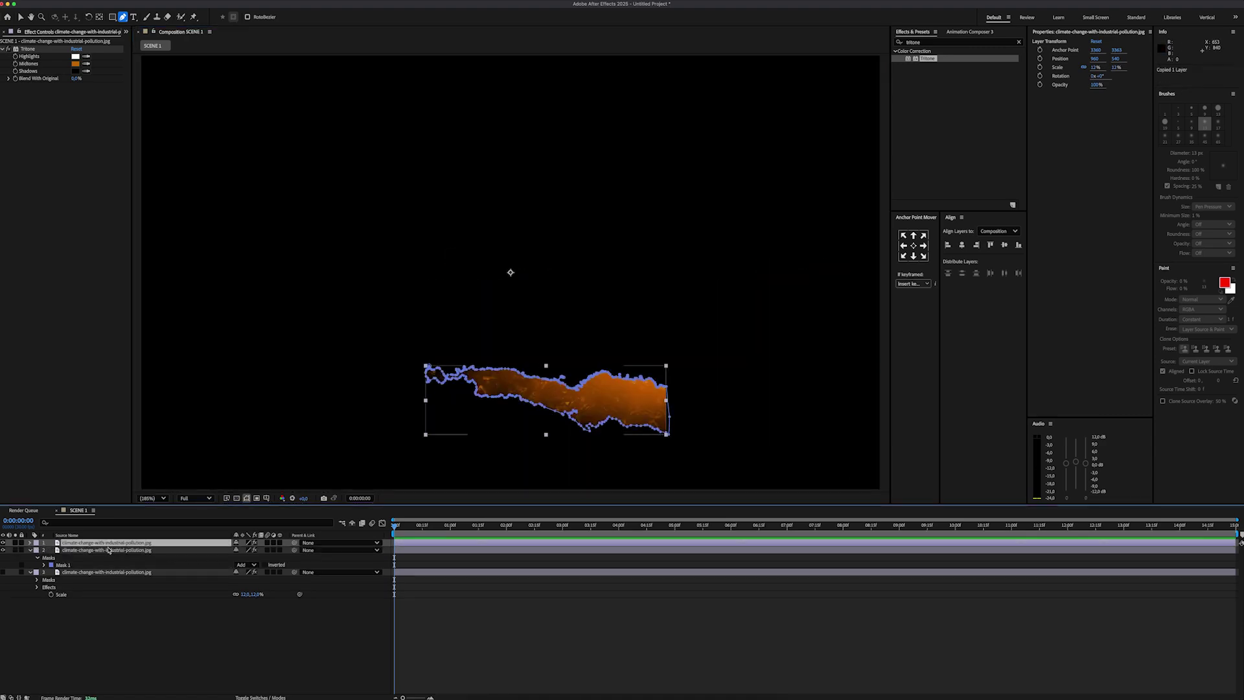
key(m)
click(62, 558)
key(Delete)
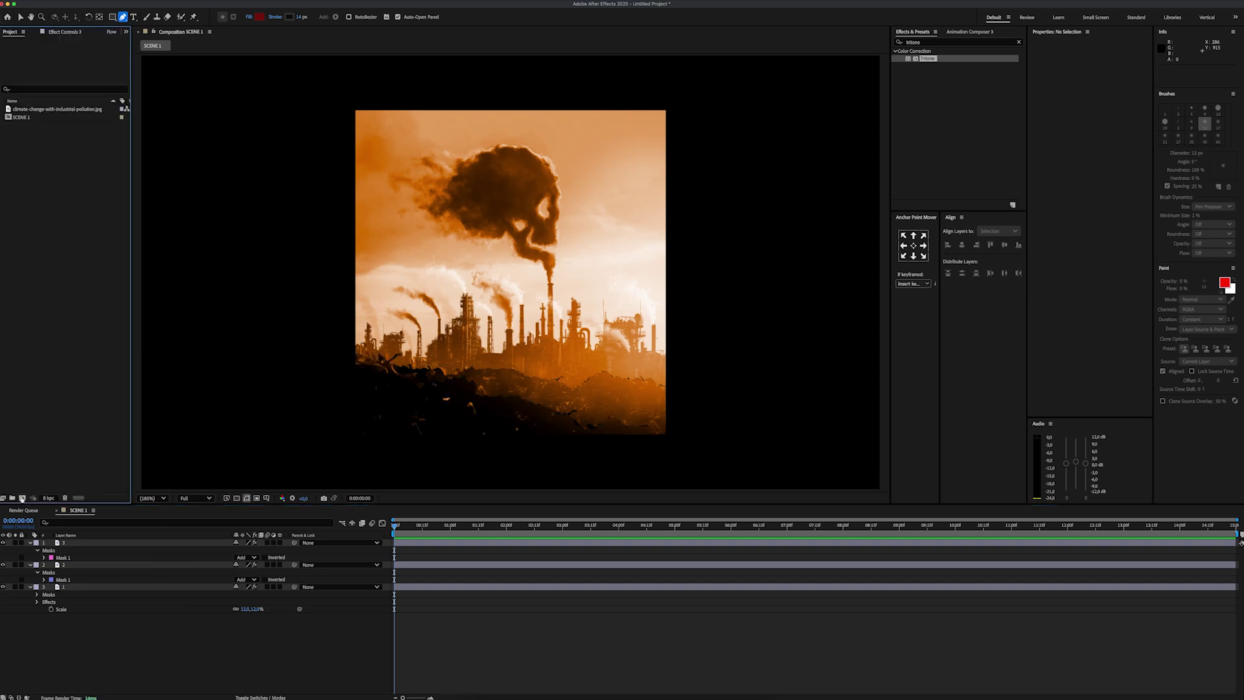
- Create a new vertical composition, Comp 1, at 1080 x 1920 pixels
key(ctrl+n)
click(563, 304)
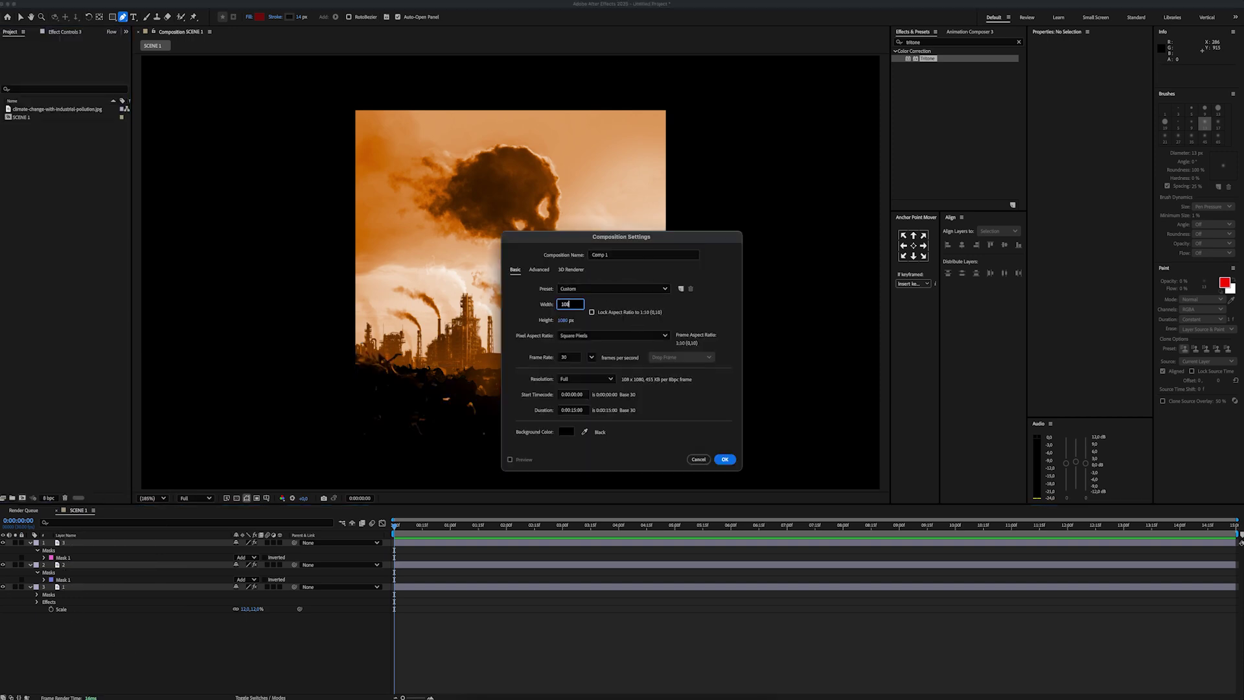
click(719, 463)
- Place the three image layers from SCENE 1 in Comp 1 and scale them to 21%
click(78, 510)
drag(115, 629, 66, 543)
key(super+c)
click(127, 510)
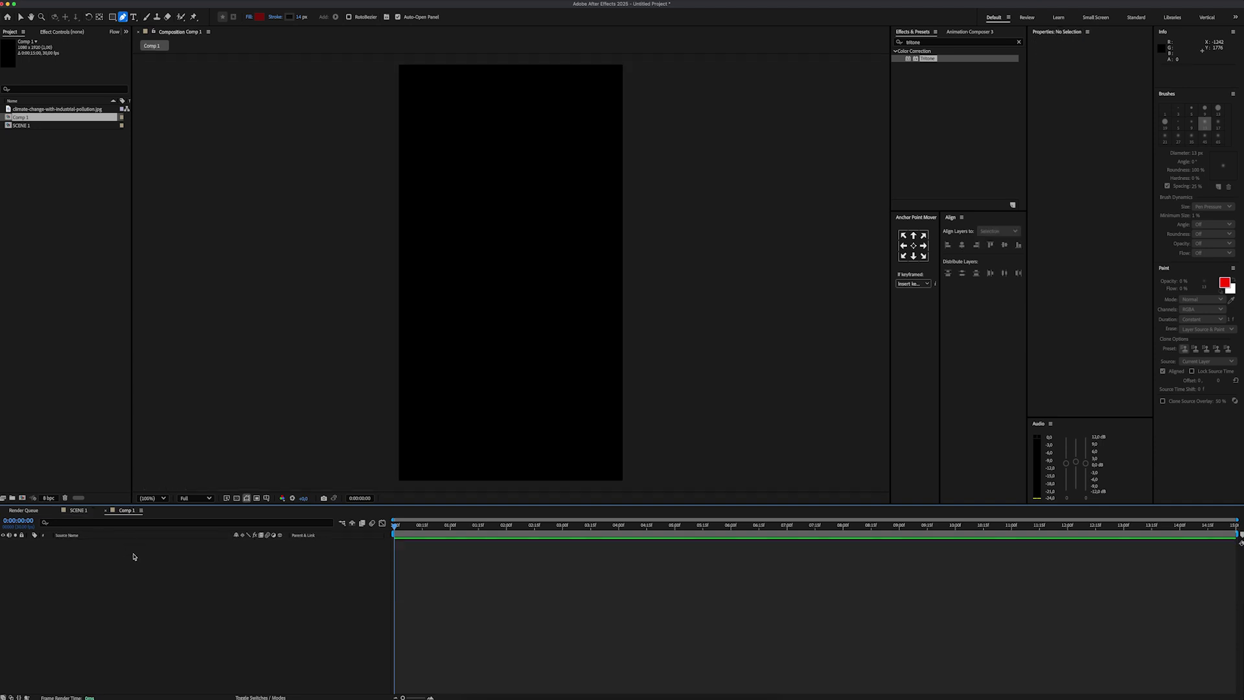
key(ctrl+v)
key(s)
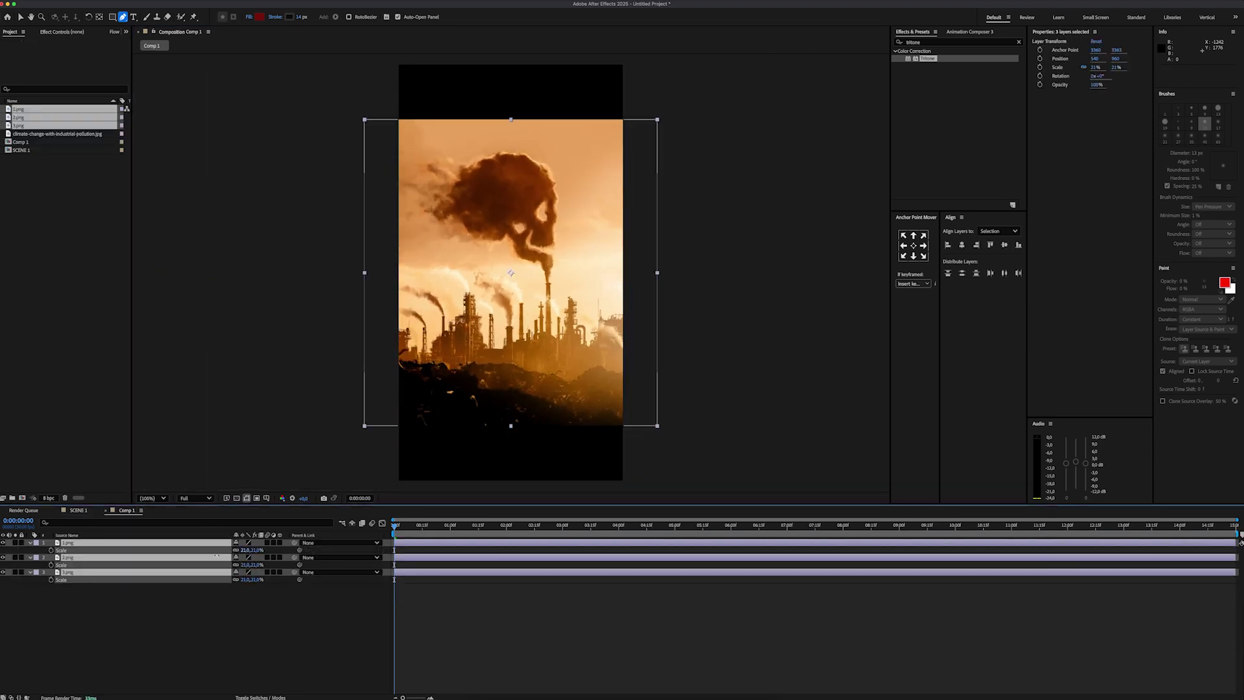
- Turn all three image layers in Comp 1 into 3D layers
click(199, 627)
click(149, 542)
shift+click(151, 550)
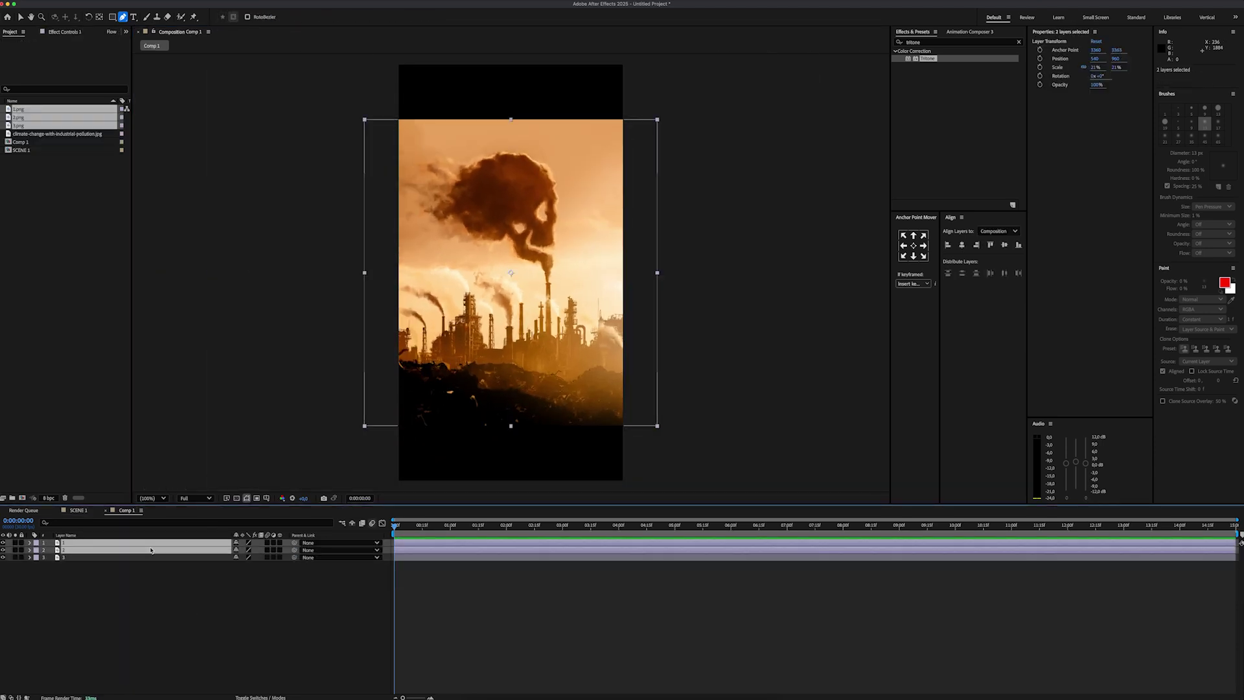
shift+click(152, 557)
click(279, 543)
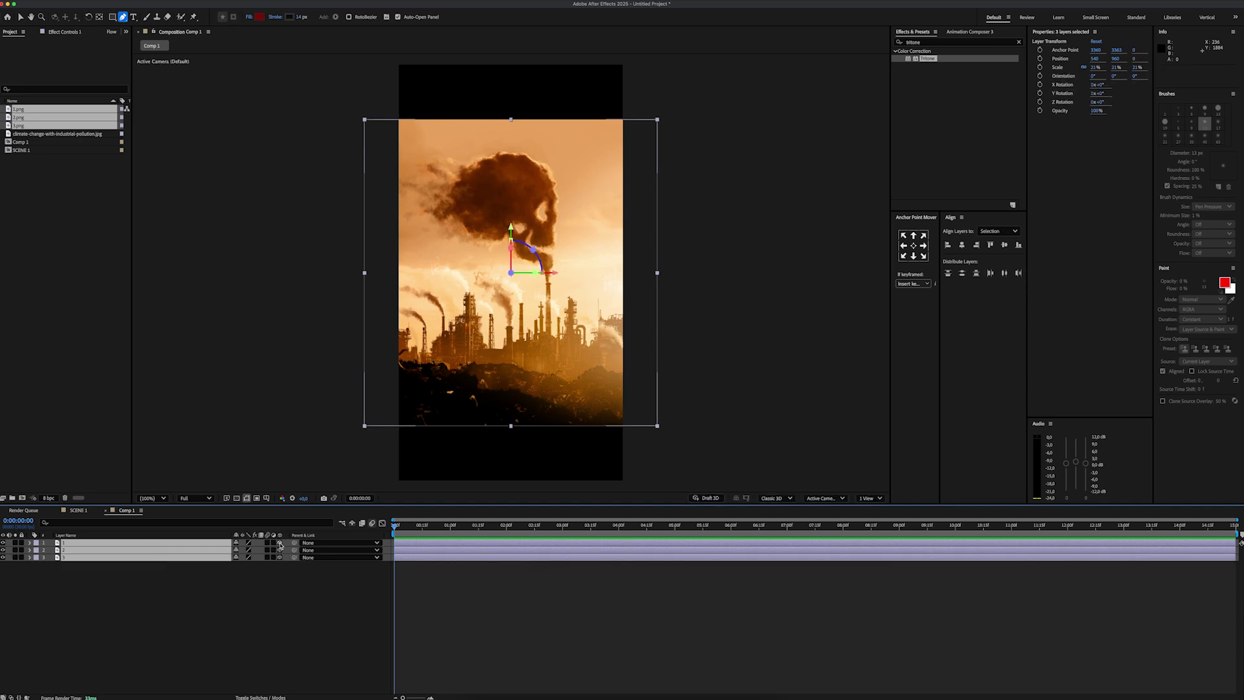
- Switch the composition viewer to two views and add a new camera to Comp 1
click(868, 498)
click(863, 519)
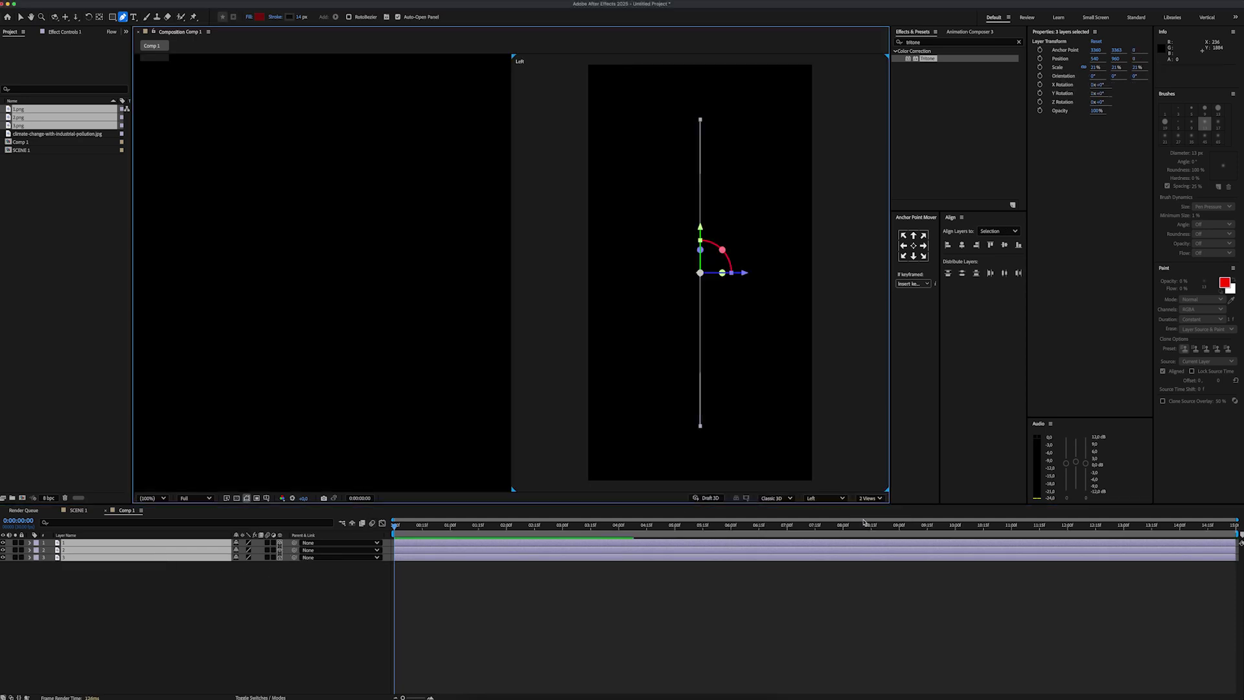
right_click(232, 585)
mouse_move(237, 588)
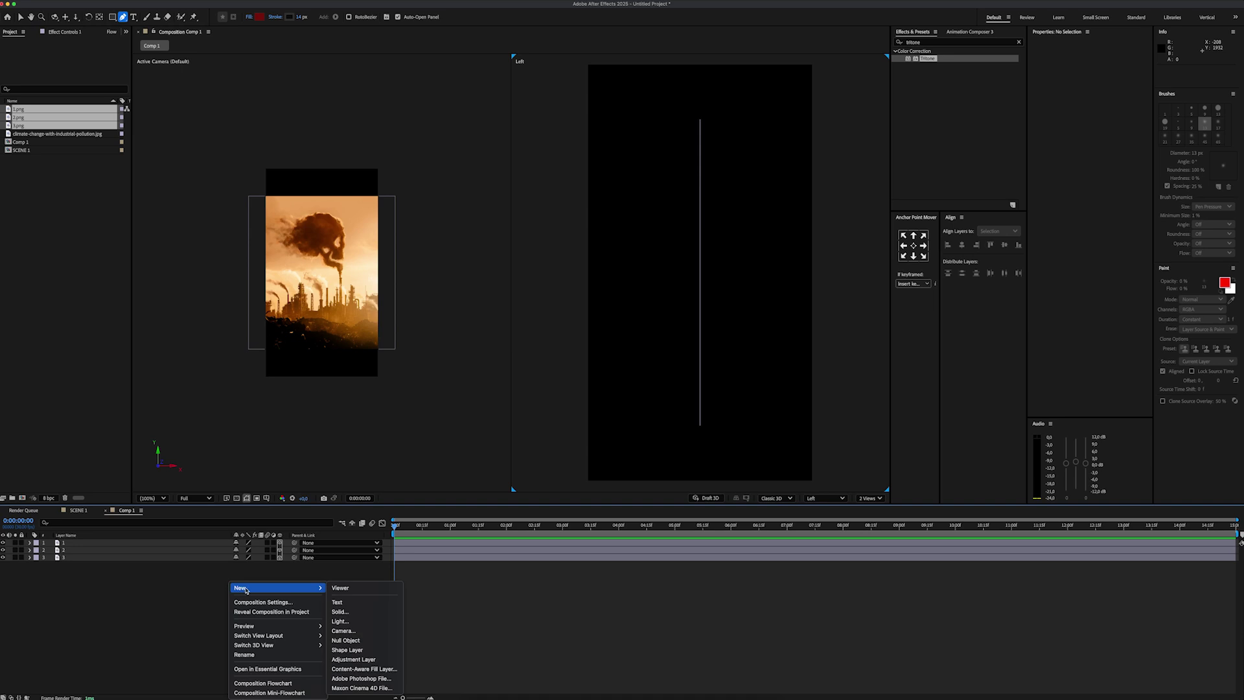
click(342, 630)
click(750, 442)
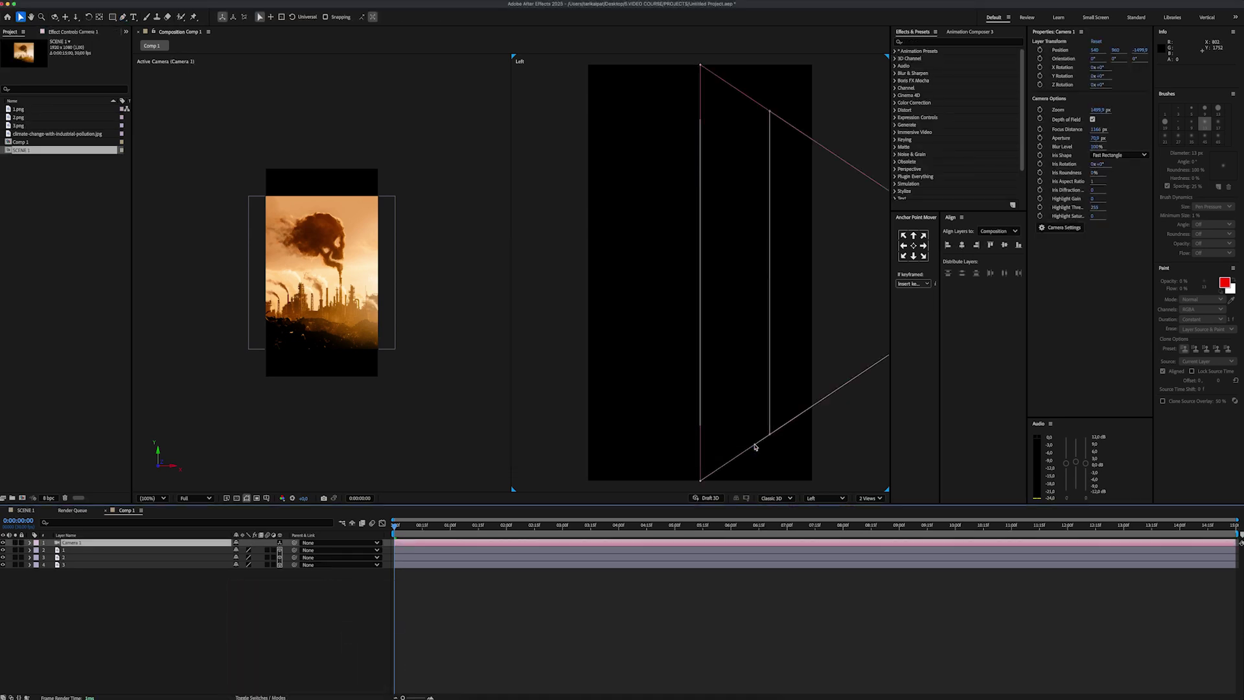
- Push layer 3 back in depth to Z 960, scale it to 70% and reposition it at X 1023 to fill the frame
click(126, 565)
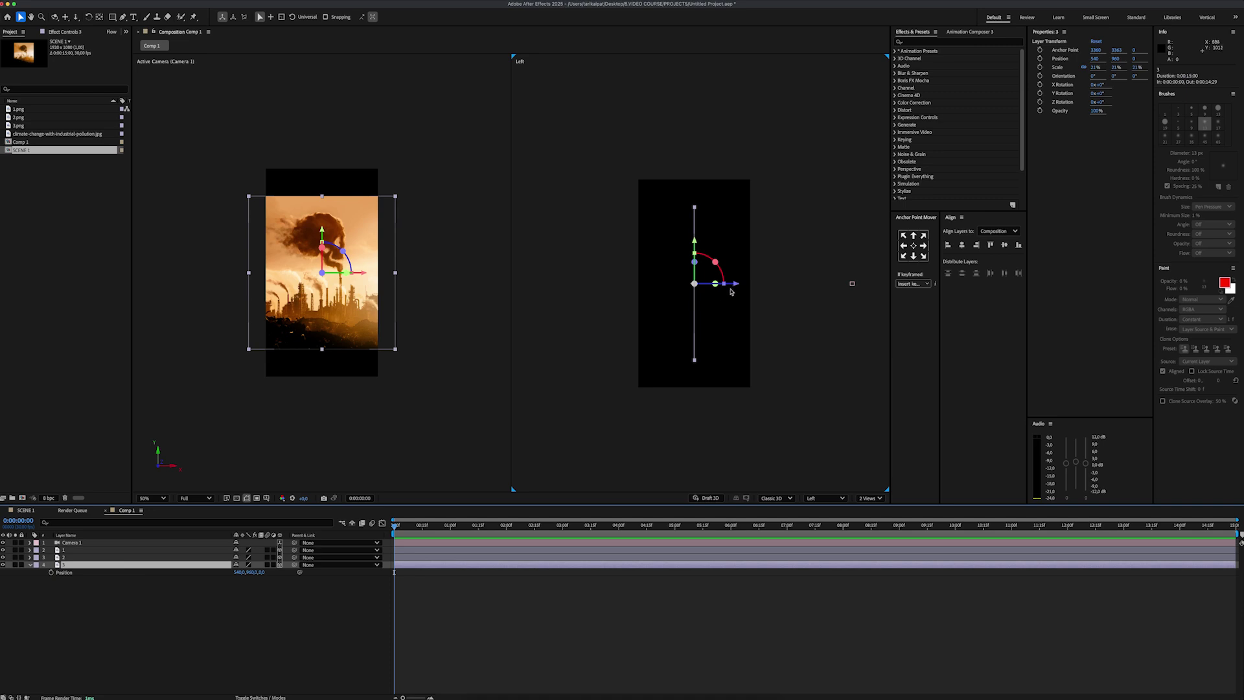
drag(738, 287, 638, 294)
key(s)
drag(243, 572, 266, 566)
key(p)
drag(605, 256, 607, 172)
drag(240, 572, 444, 578)
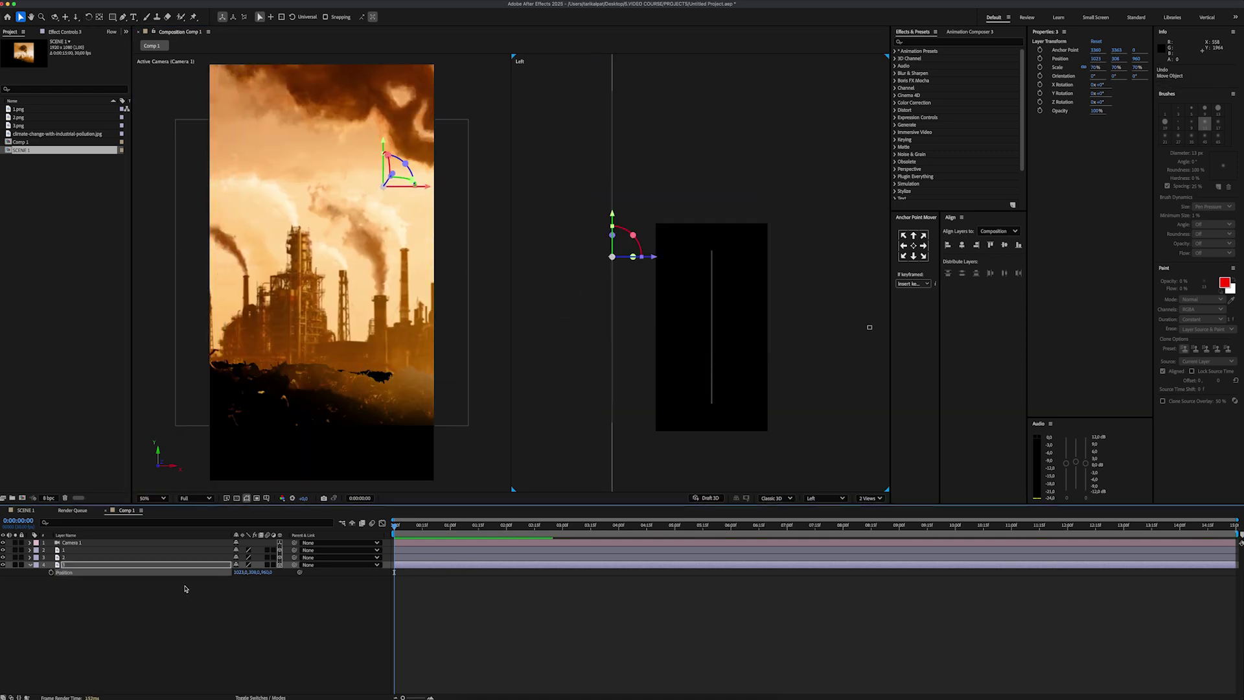
- Scale layer 2 to 52% and position it in front of the background at X 888 and Z -12
click(118, 558)
key(s)
drag(245, 565, 260, 565)
drag(251, 565, 194, 564)
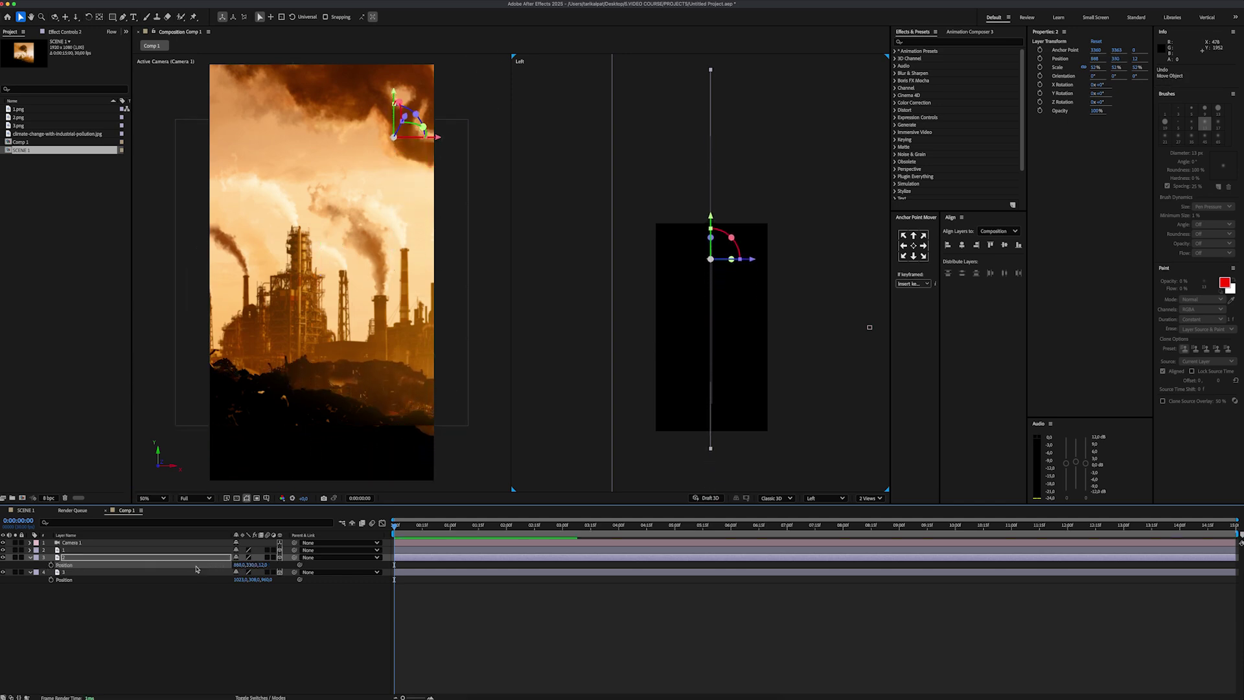
drag(751, 259, 753, 259)
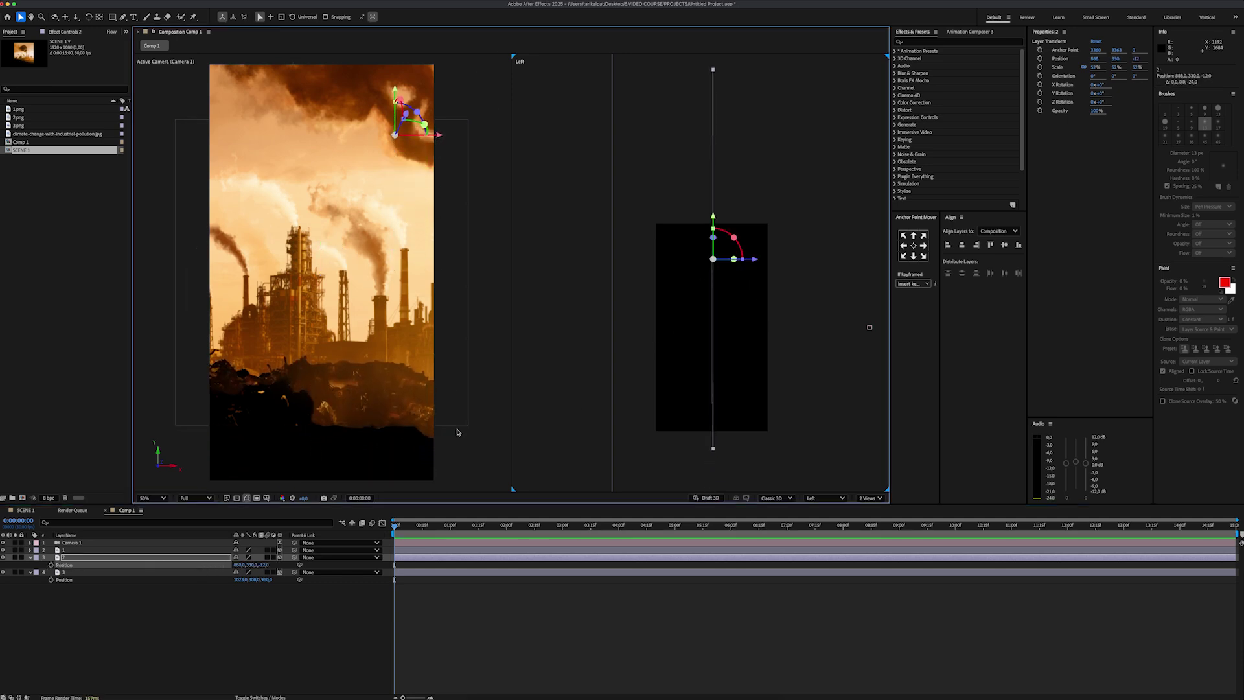
- Move layer 1 forward toward the camera at 12% scale and align its rubble along the lower part of the frame
click(127, 550)
key(p)
drag(748, 330, 759, 333)
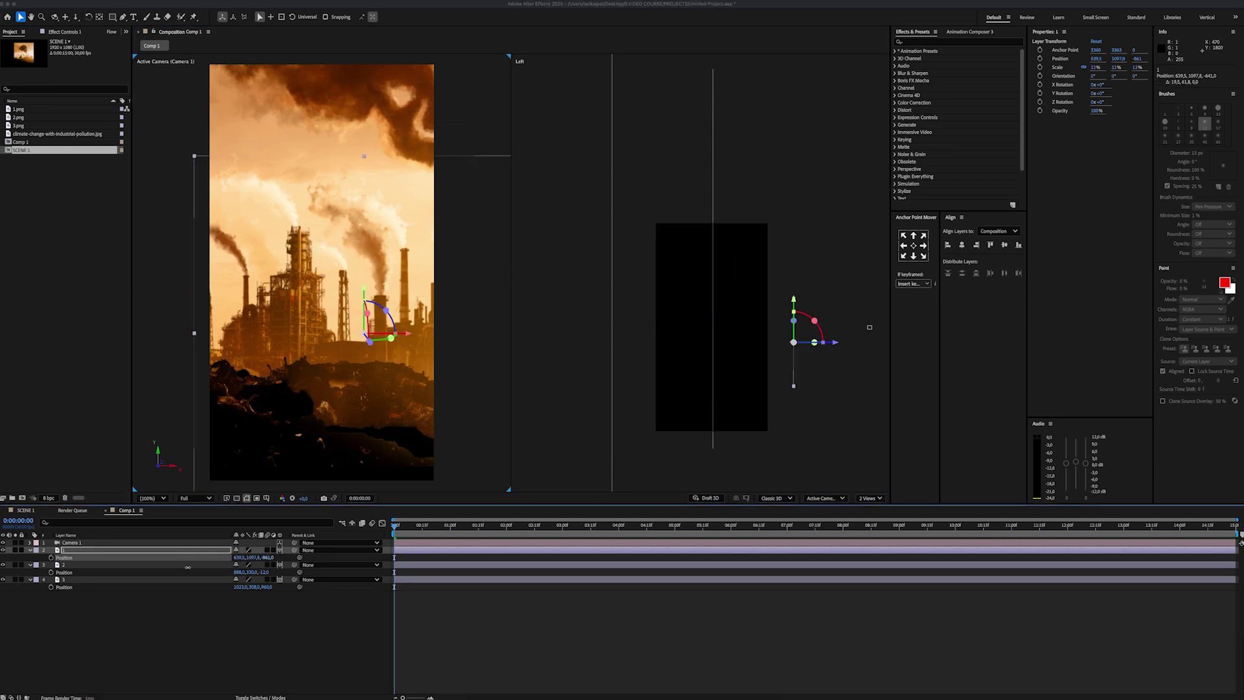
drag(188, 564, 169, 555)
drag(315, 416, 352, 325)
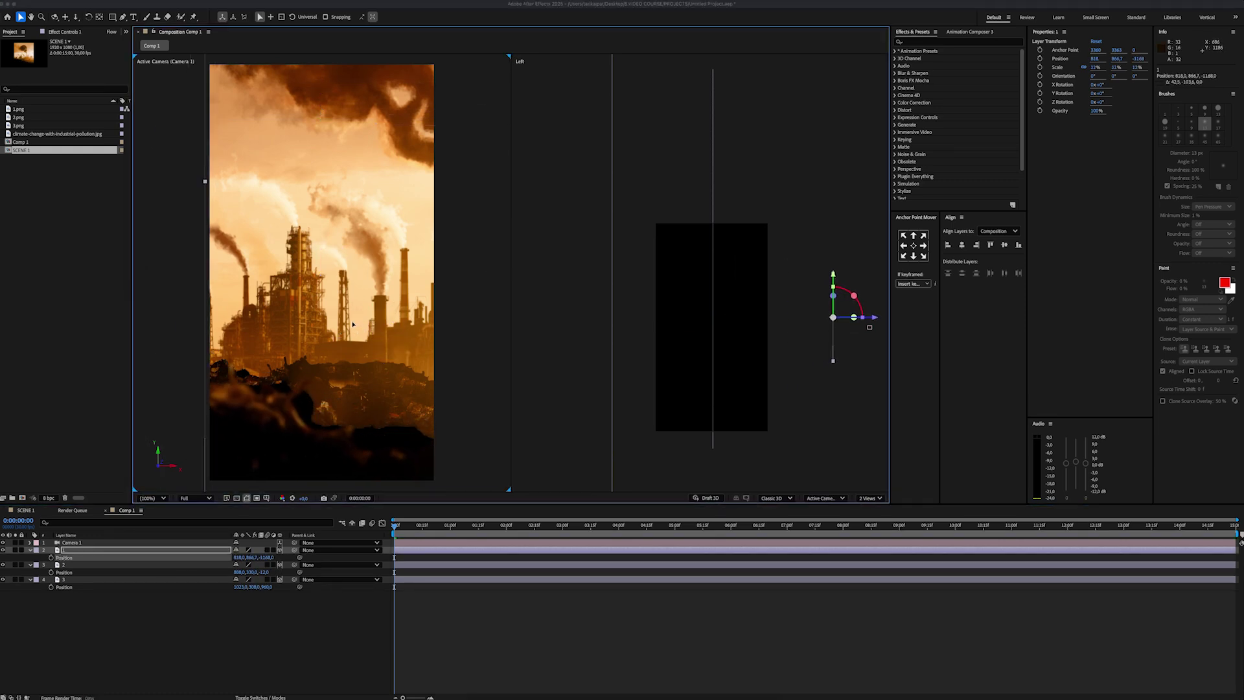
click(363, 317)
drag(363, 382, 375, 384)
drag(234, 465, 239, 448)
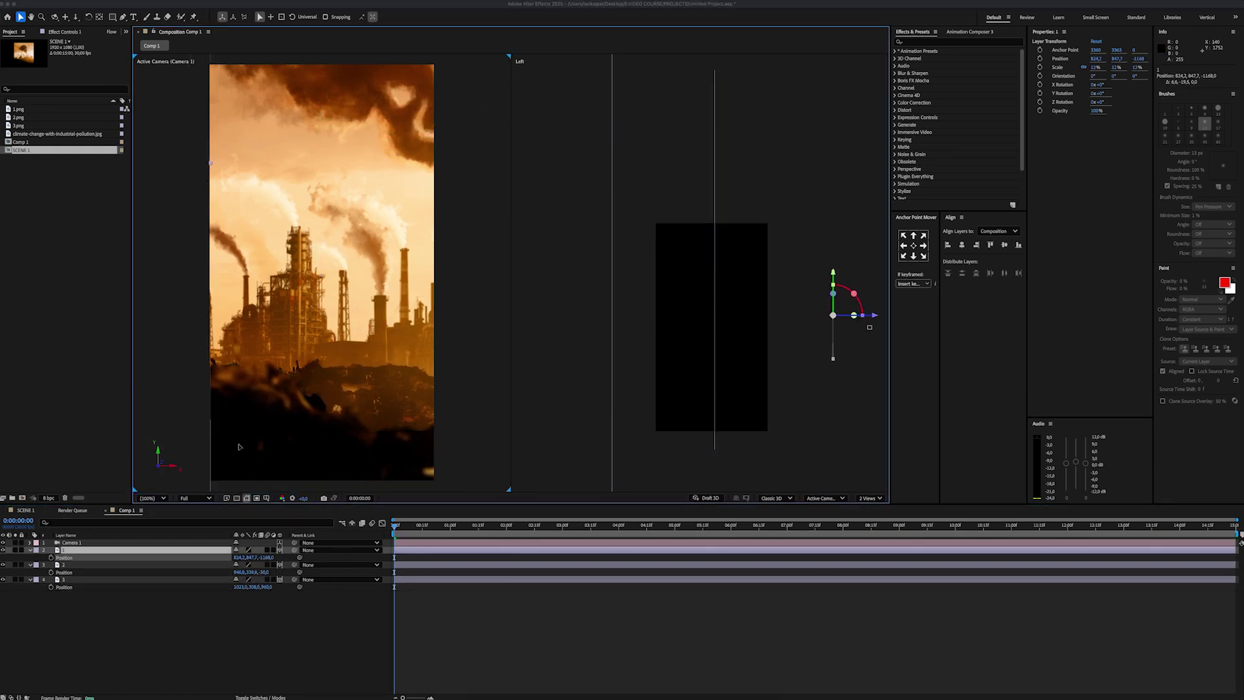
- Lower layers 2 and 3 slightly in the frame
click(127, 564)
click(127, 580)
click(127, 565)
drag(716, 219, 716, 225)
click(127, 580)
drag(615, 215, 615, 222)
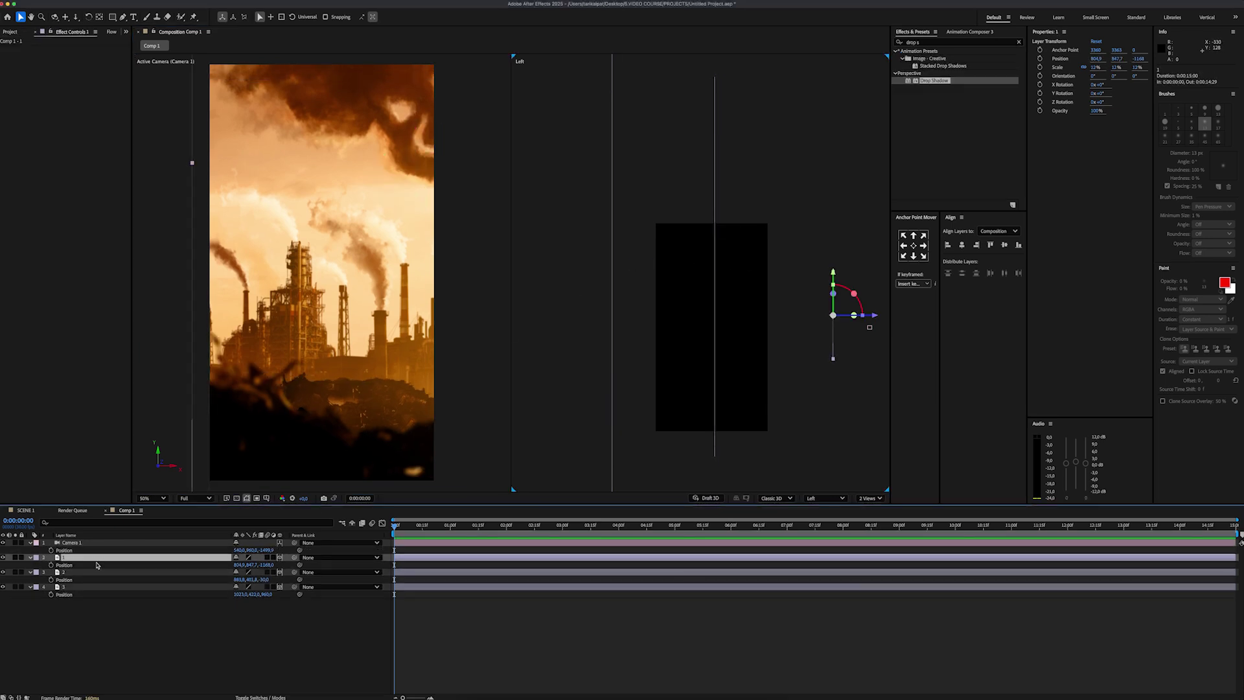
- Add a Drop Shadow to layer 1 with an adjusted direction, a larger distance and a very soft edge
drag(935, 80, 62, 559)
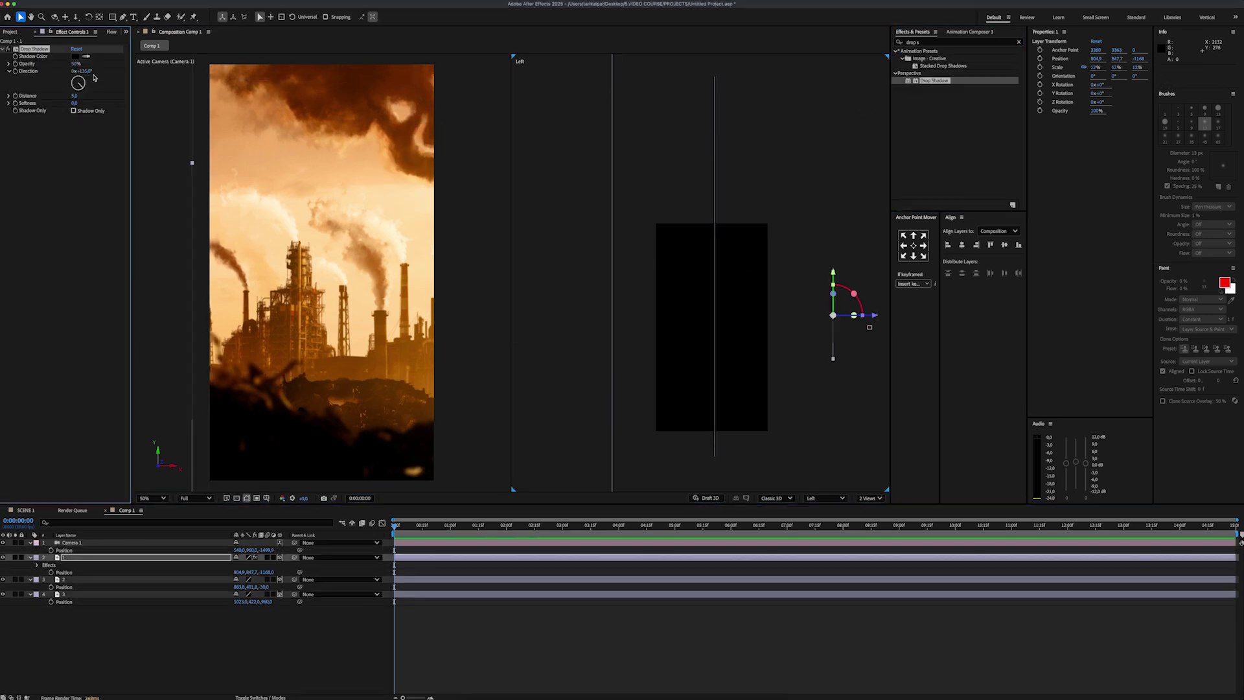
drag(75, 95, 150, 96)
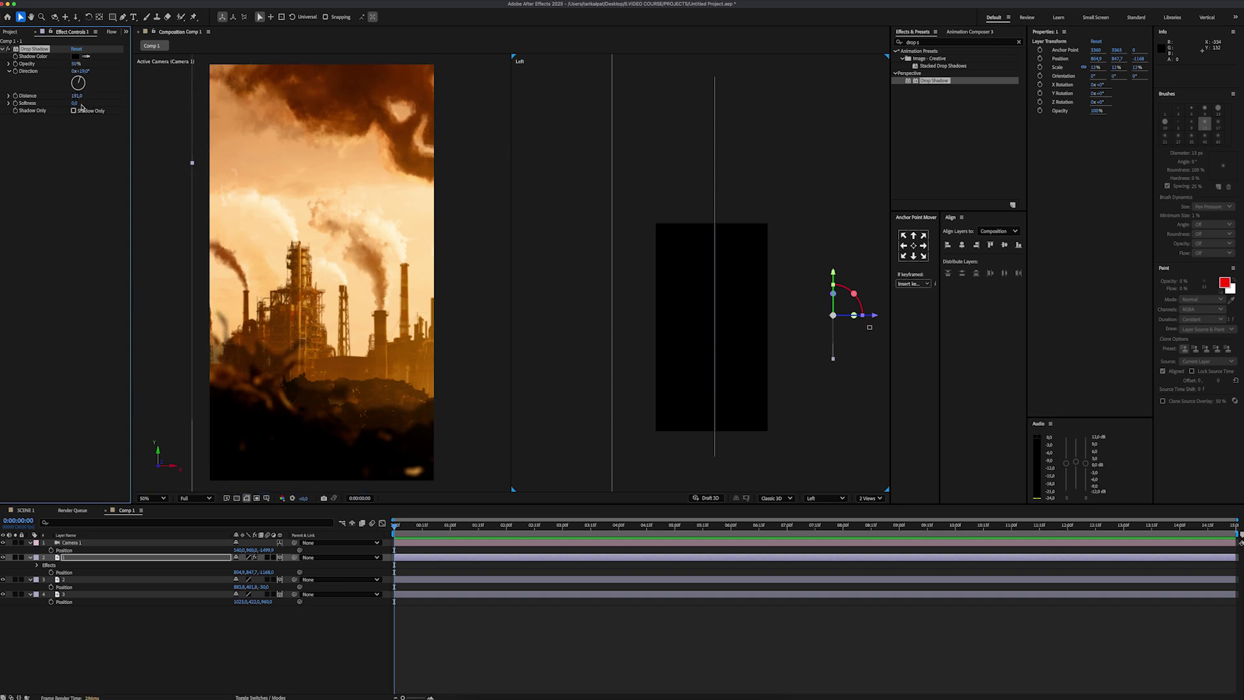
drag(75, 103, 256, 106)
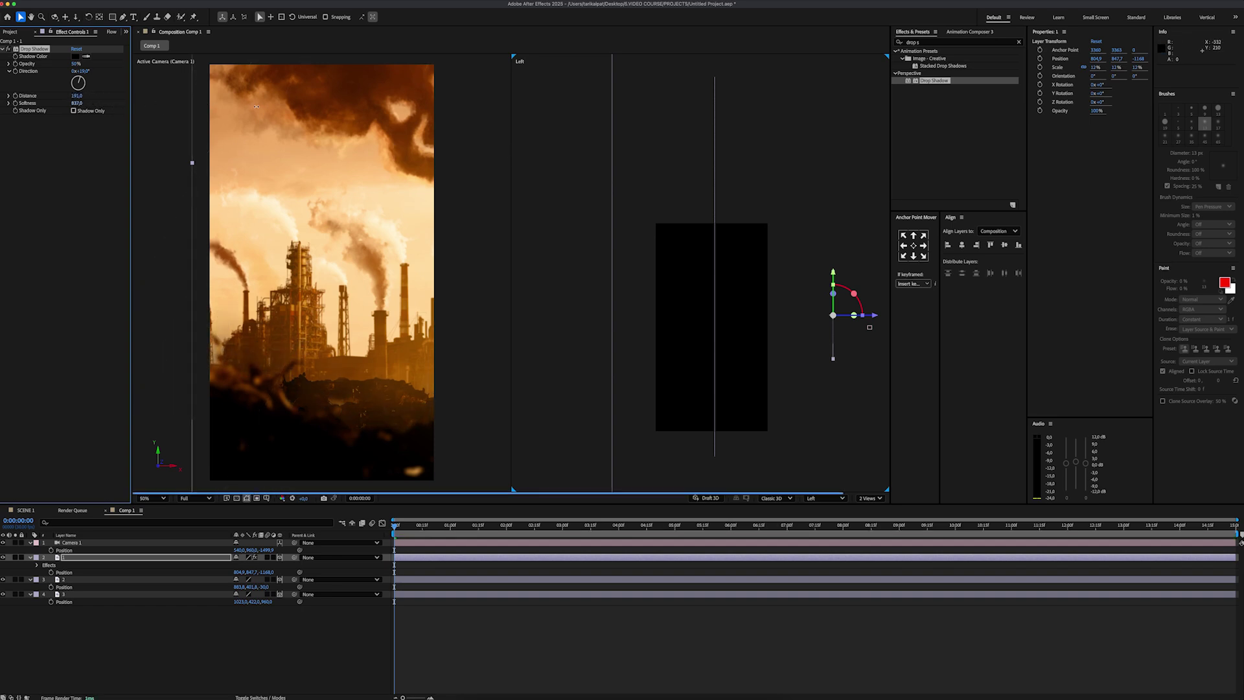
- Add a Drop Shadow to layer 2 and increase its distance and softness
click(9, 578)
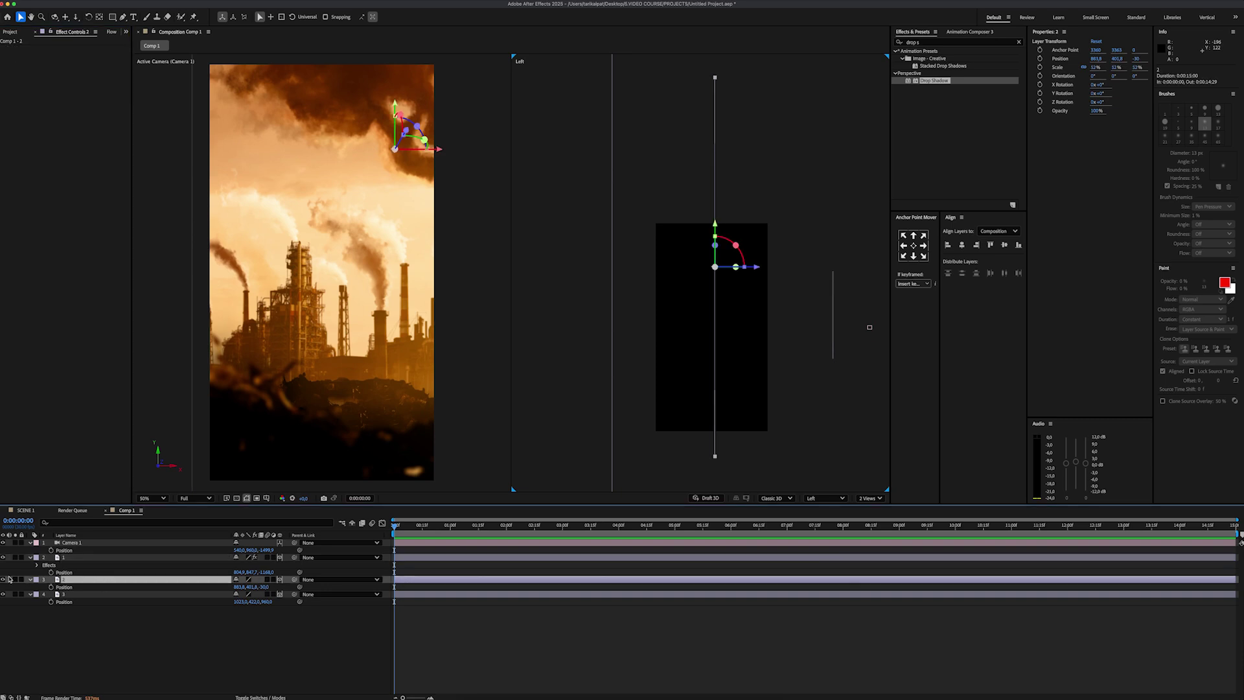
drag(934, 81, 188, 577)
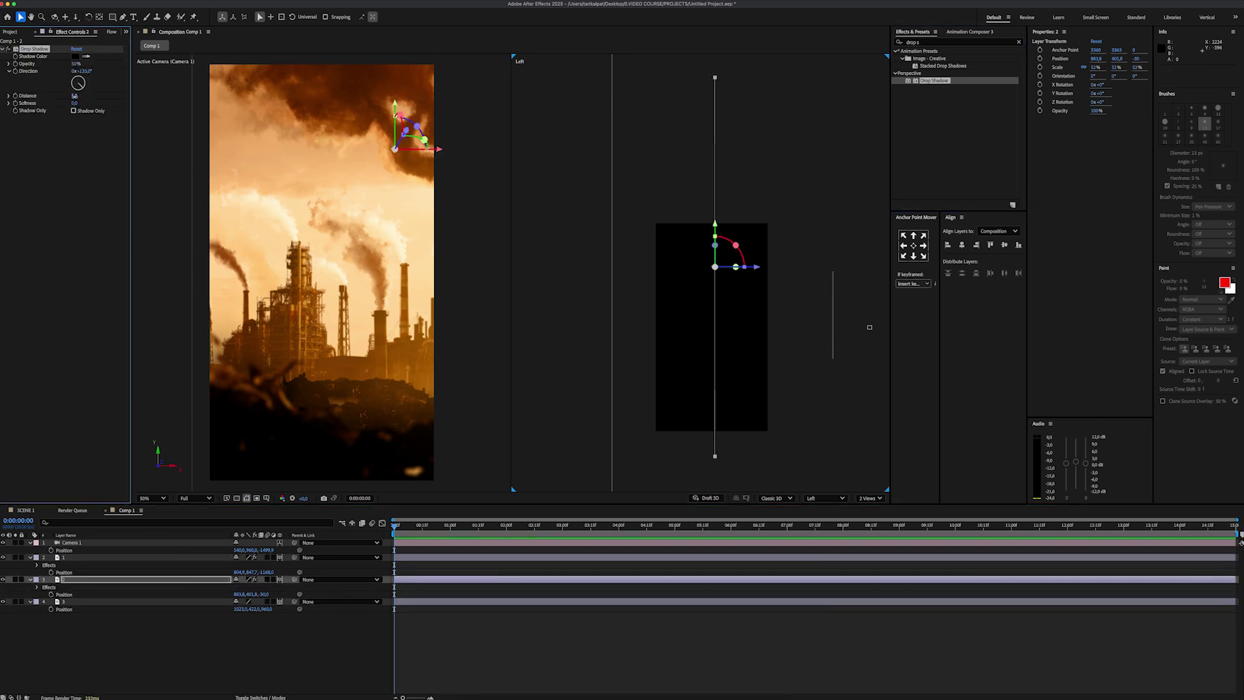
mouse_move(78, 96)
mouse_down()
mouse_move(85, 83)
mouse_move(94, 105)
mouse_up()
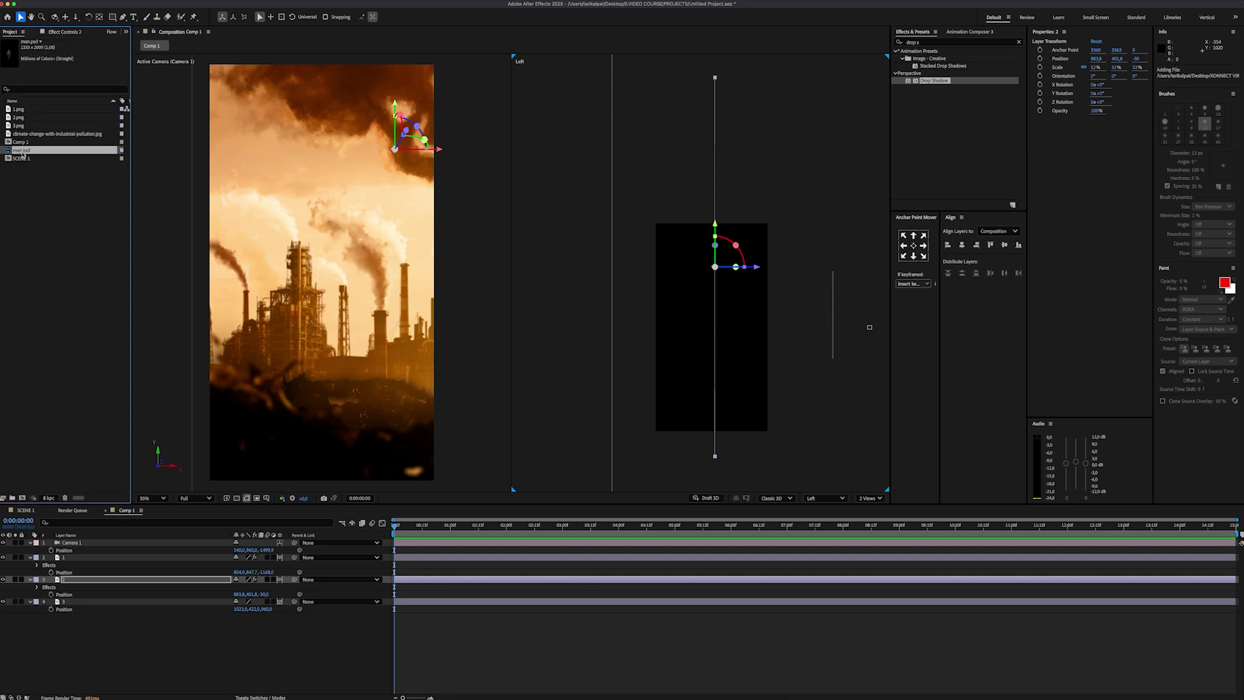
- Add man.psd directly below the camera as a 3D layer, set it to Z -264 and 94% scale, and stand it behind the foreground rubble
drag(144, 516, 148, 552)
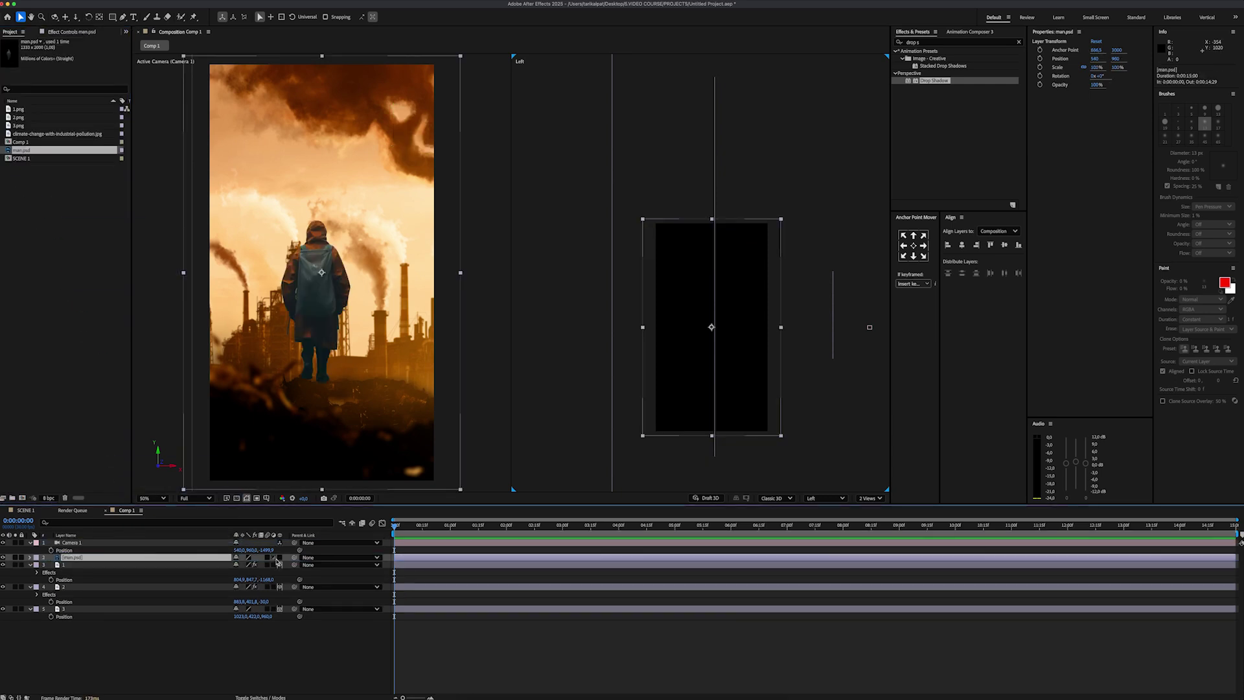
click(279, 558)
key(p)
drag(755, 327, 783, 331)
drag(739, 285, 740, 307)
mouse_move(239, 565)
mouse_down()
mouse_move(272, 567)
mouse_move(258, 550)
mouse_up()
key(s)
drag(257, 551, 247, 551)
- Apply Lumetri Color to the man layer and lower its Shadows value in Basic Correction
click(921, 42)
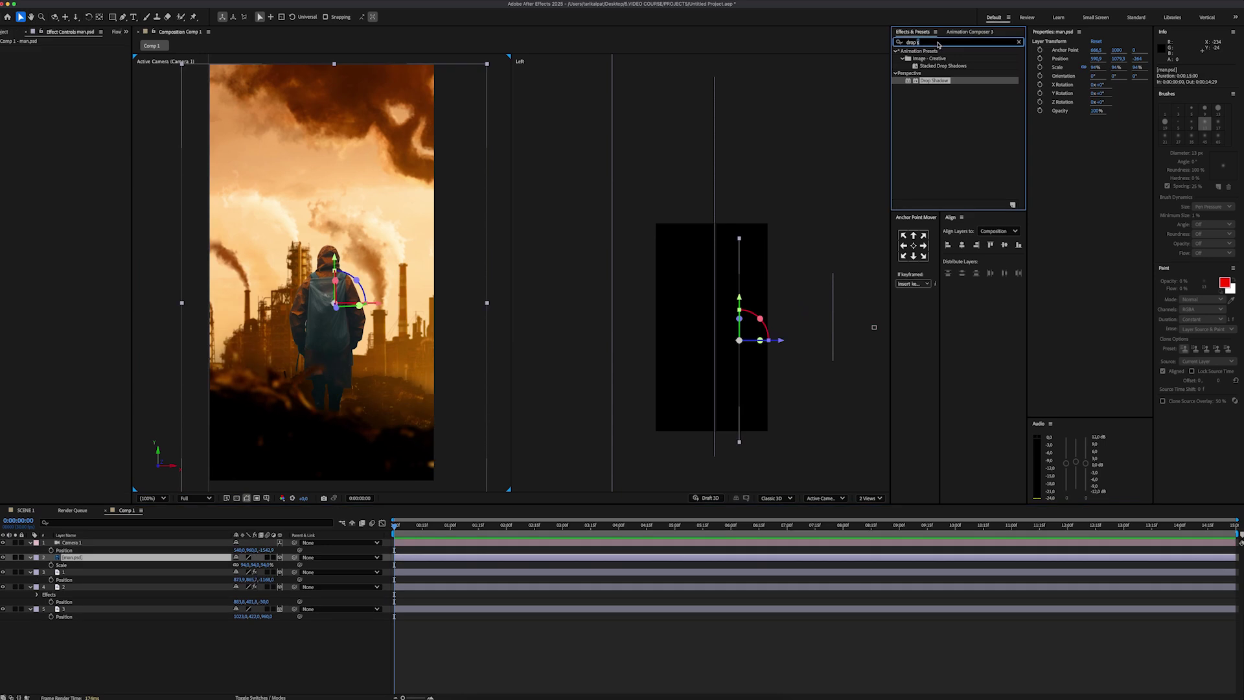
text(lumetri)
drag(922, 61, 76, 196)
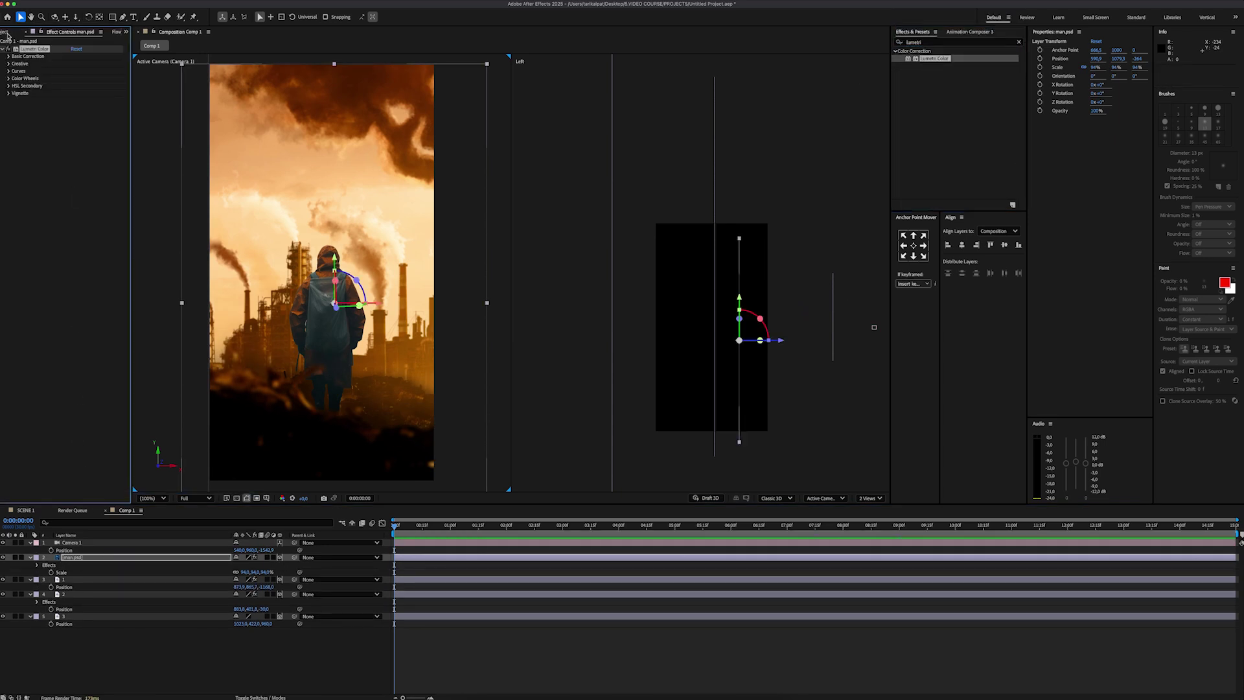
click(9, 57)
drag(62, 144, 58, 145)
- Apply Deep Glow to the man layer with its exposure reduced to 0.10
click(924, 42)
text(deep glo)
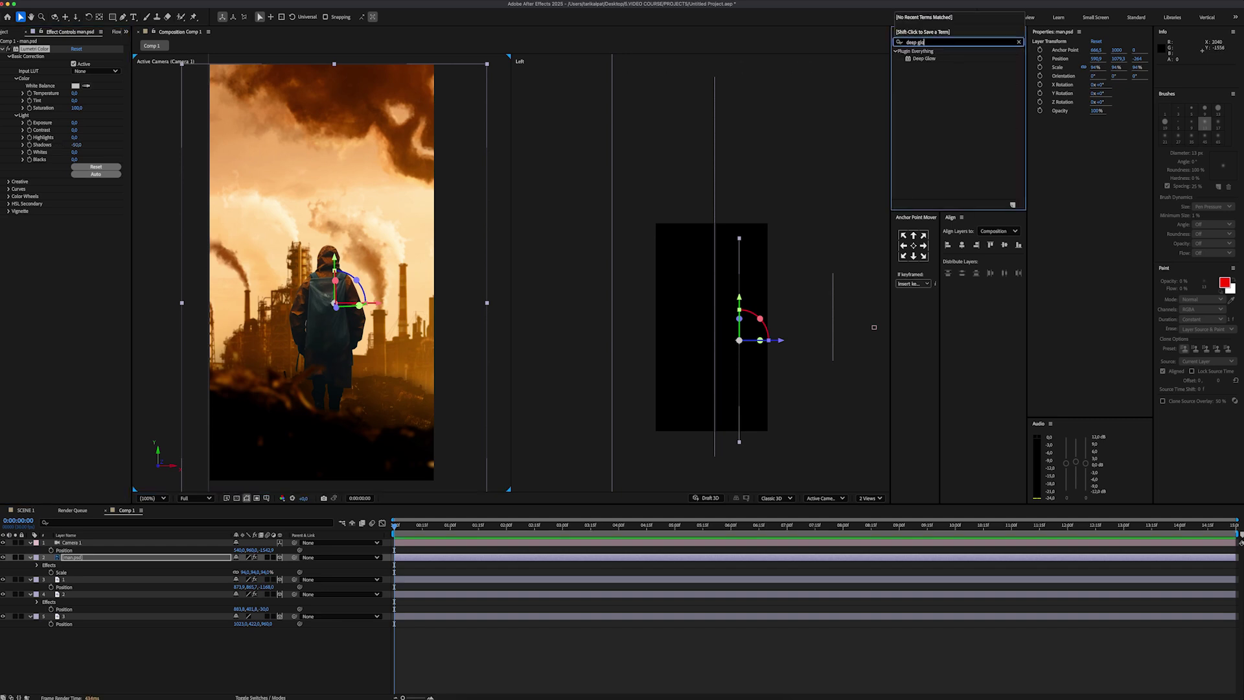
drag(923, 59, 272, 169)
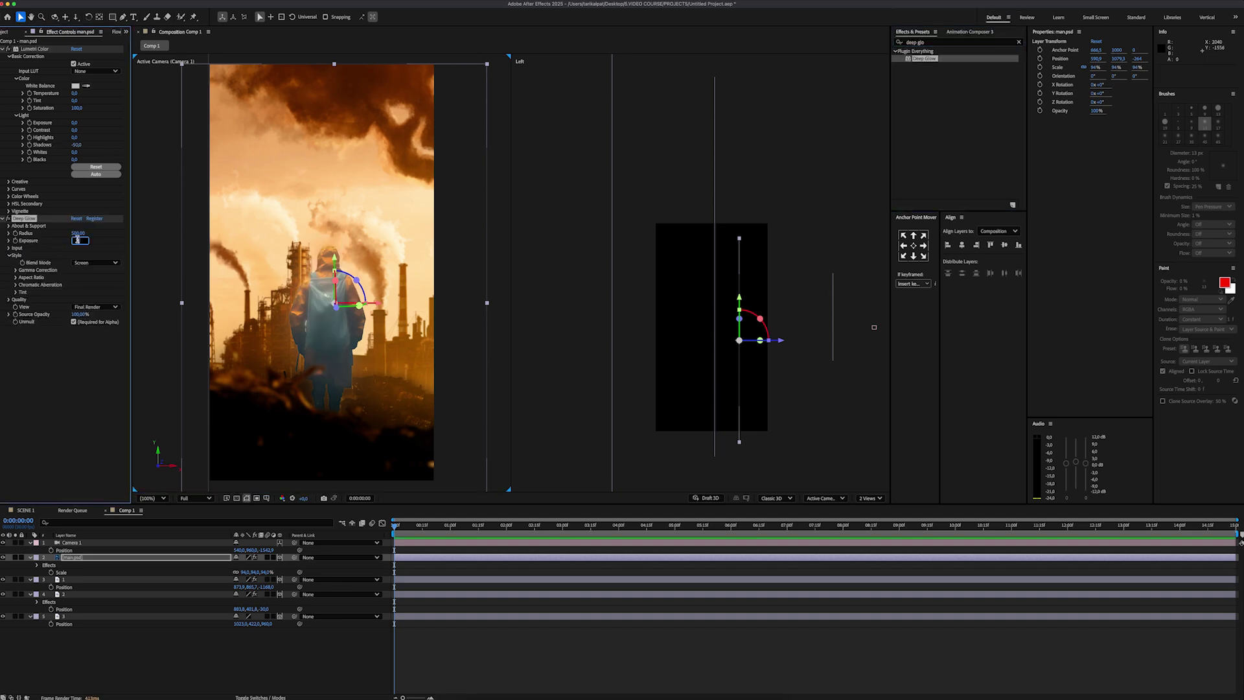
- Add a Drop Shadow to the man layer and adjust its direction, distance and softness for a soft shadow
click(1018, 41)
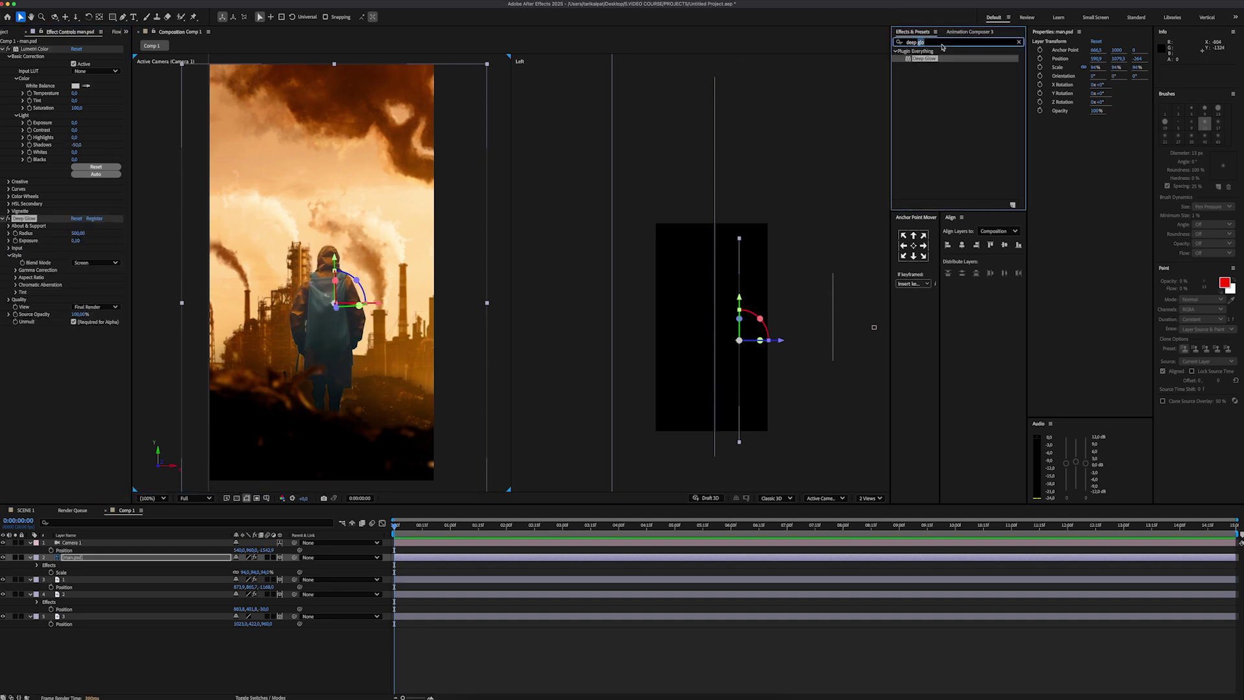
text(drop s)
drag(934, 81, 64, 347)
click(78, 343)
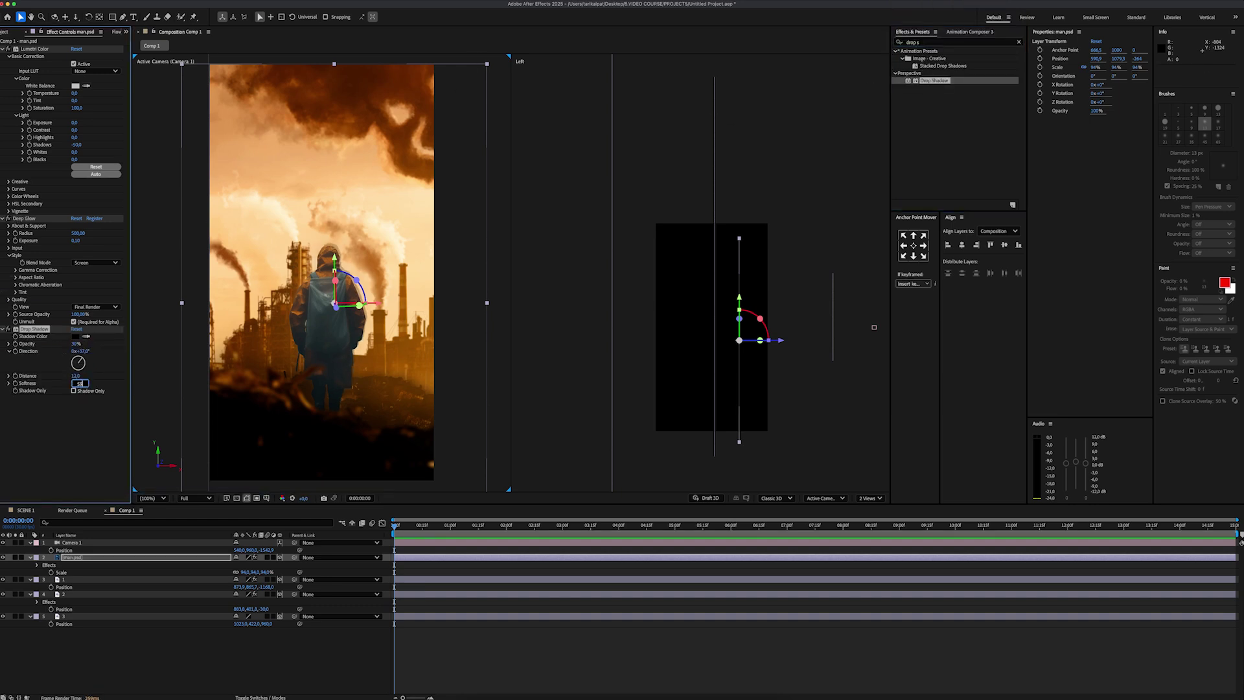
- Create an Ambient light with a light orange color to warm the whole scene
right_click(178, 648)
mouse_move(227, 590)
click(318, 621)
click(638, 266)
click(629, 312)
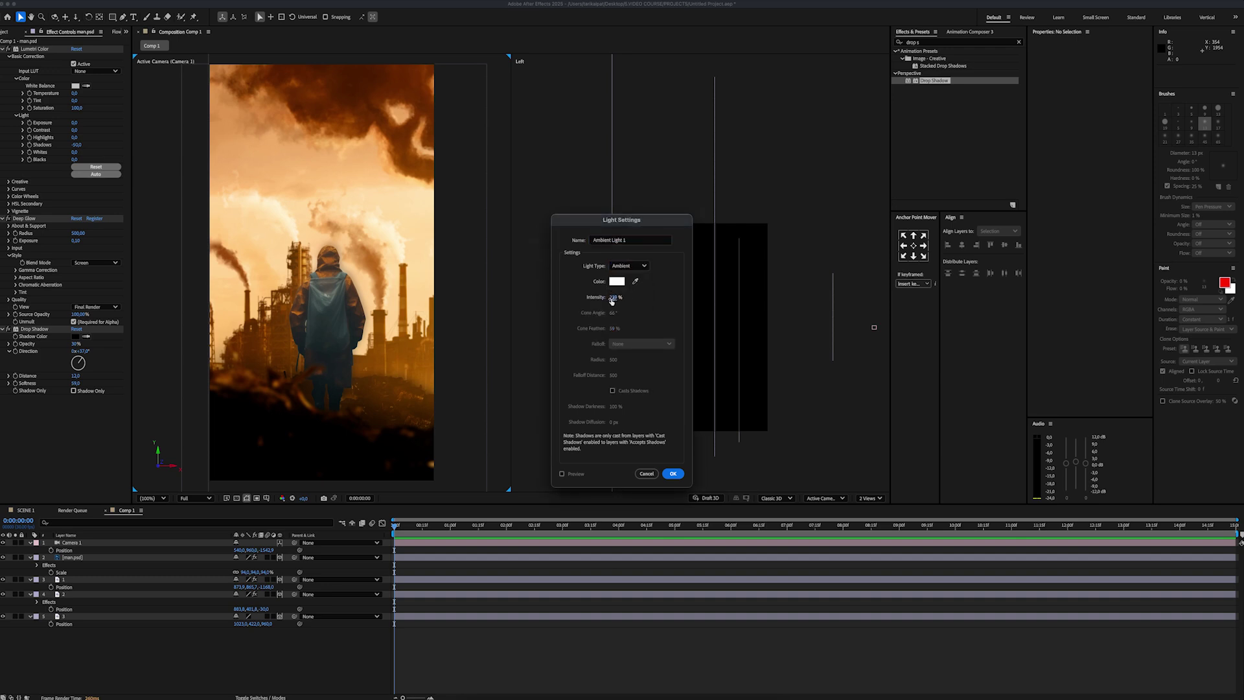
click(617, 280)
click(645, 402)
click(578, 308)
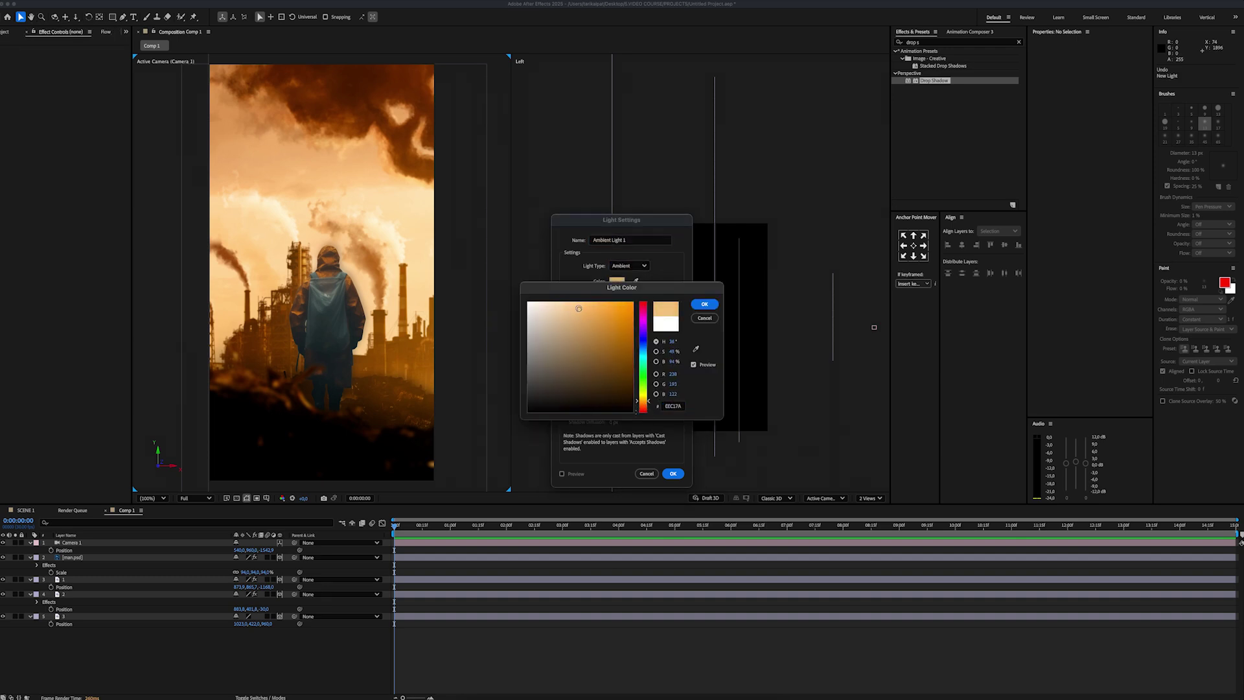
click(704, 304)
click(672, 473)
- Create an adjustment layer graded with Lumetri Color, raising its saturation, contrast and whites
right_click(112, 579)
mouse_move(130, 590)
click(247, 659)
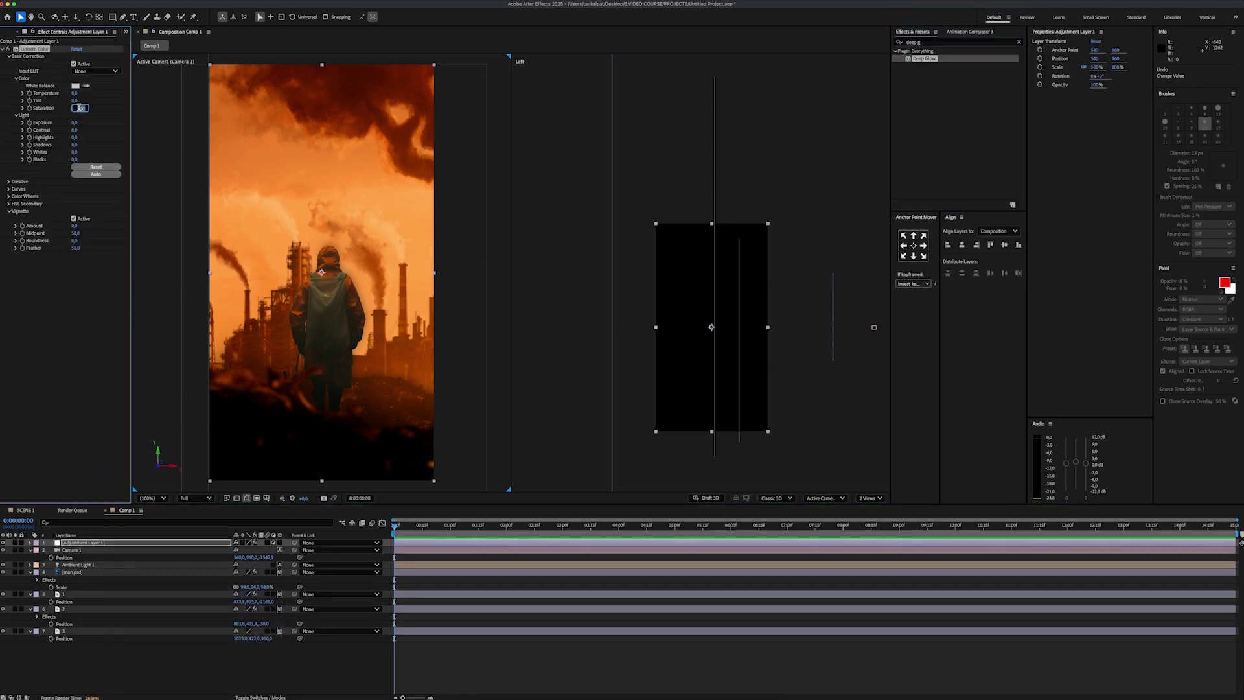
drag(79, 108, 79, 122)
click(76, 152)
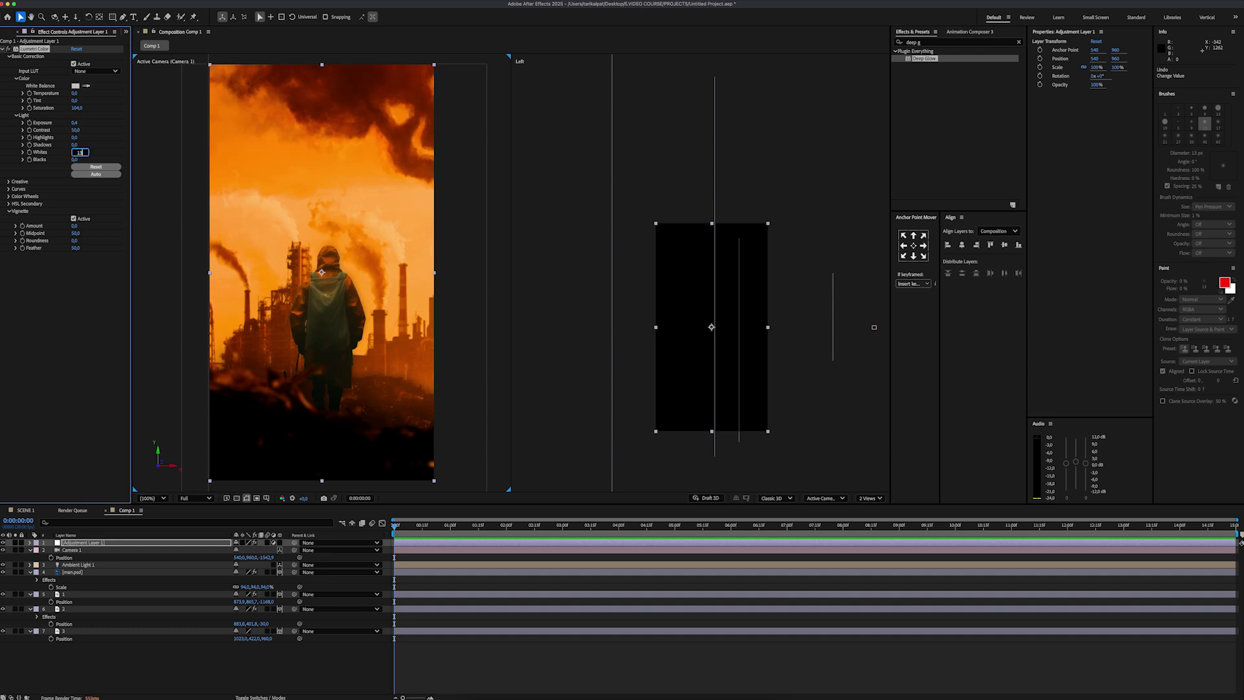
- Add a Noise effect to the adjustment layer
click(920, 42)
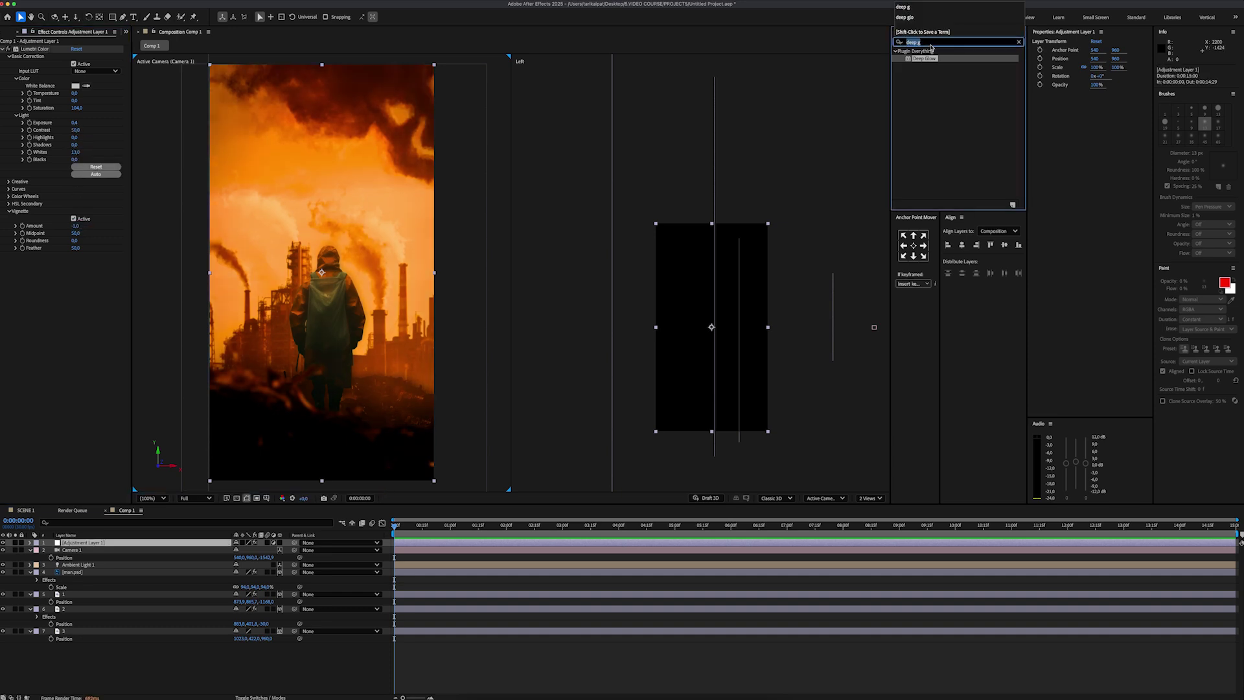
text(noise)
drag(926, 87, 37, 262)
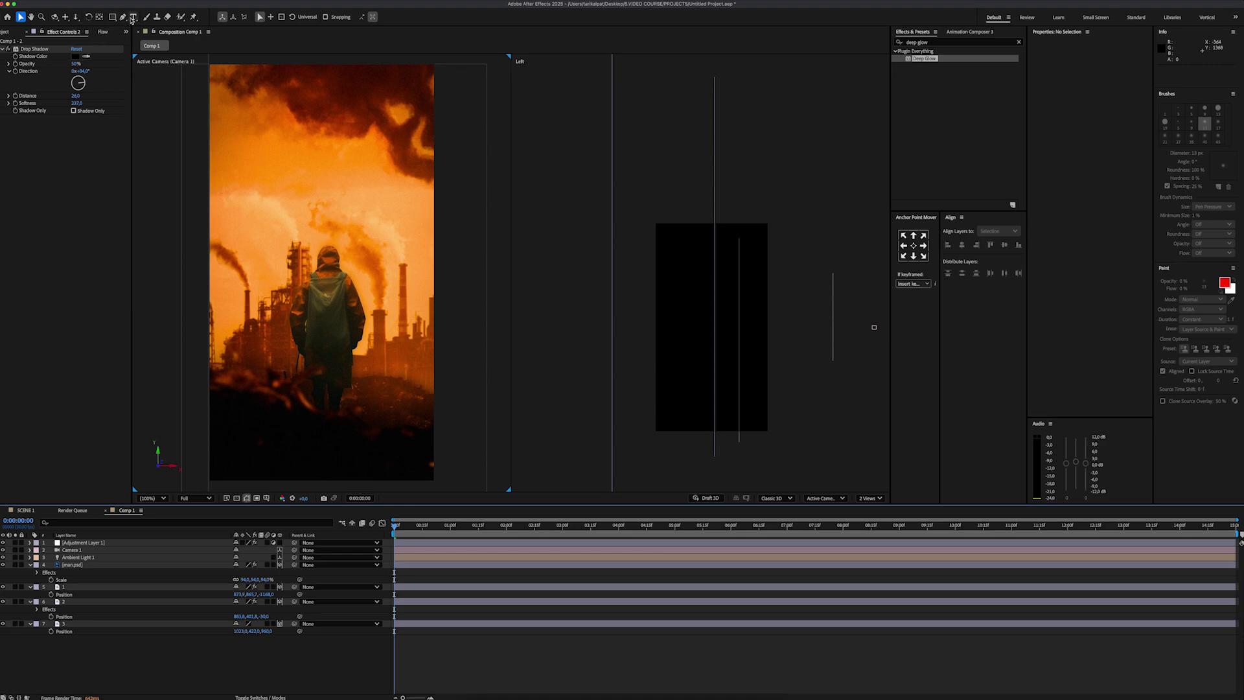
- Create a title in the sky reading "The Endustry Revulotion of 19th Century" on three lines
click(132, 17)
click(307, 188)
text(The Endustry)
key(Return)
text(Revulotion of)
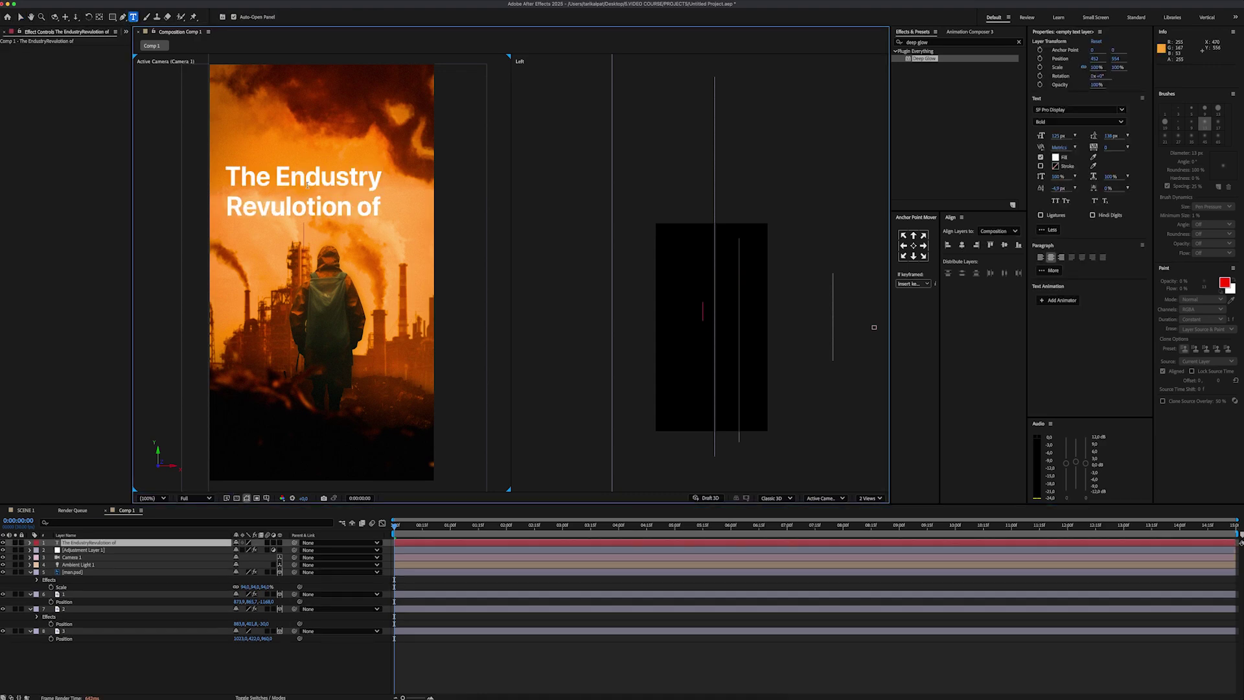
- Center the title's anchor point, align the title horizontally to the composition and make it a 3D layer
click(206, 543)
click(914, 246)
click(962, 246)
click(280, 543)
- Place the title layer between the ambient light and the man, set its depth to Z -417 and fit it near the frame's upper edge
drag(205, 543, 118, 573)
key(p)
drag(261, 572, 59, 573)
key(v)
drag(322, 60, 322, 88)
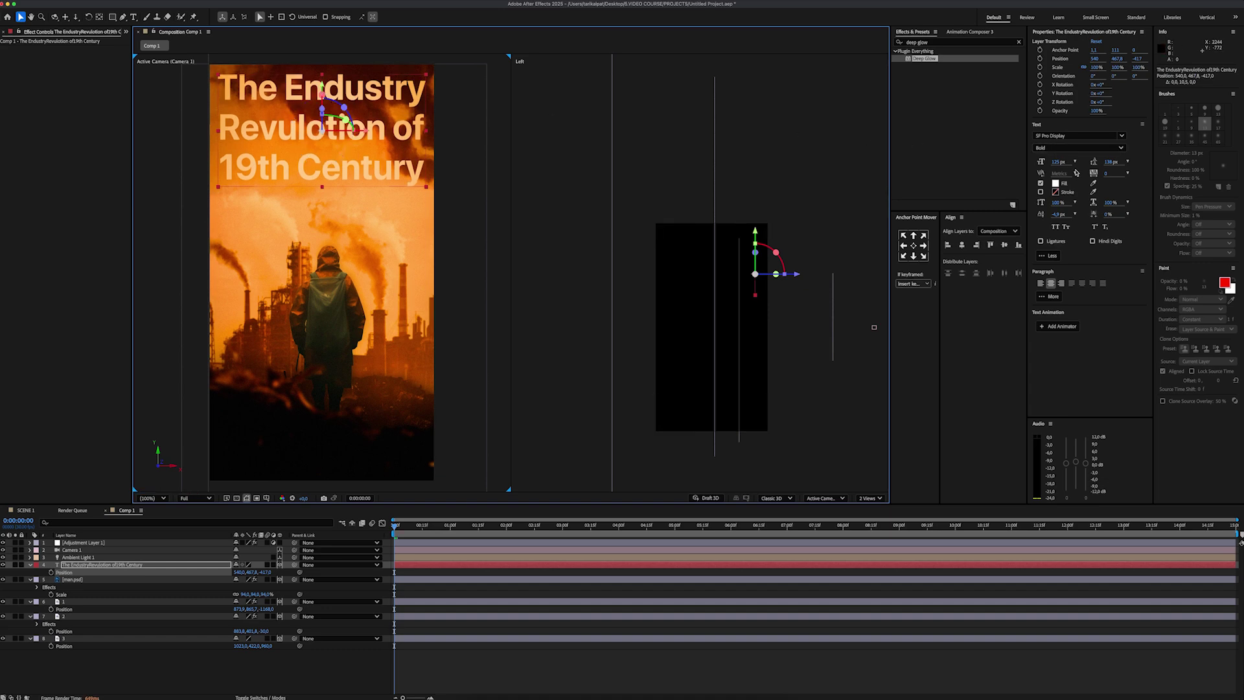
- Change the title's fill to a pale peach color
click(1054, 185)
click(642, 406)
drag(599, 346, 564, 310)
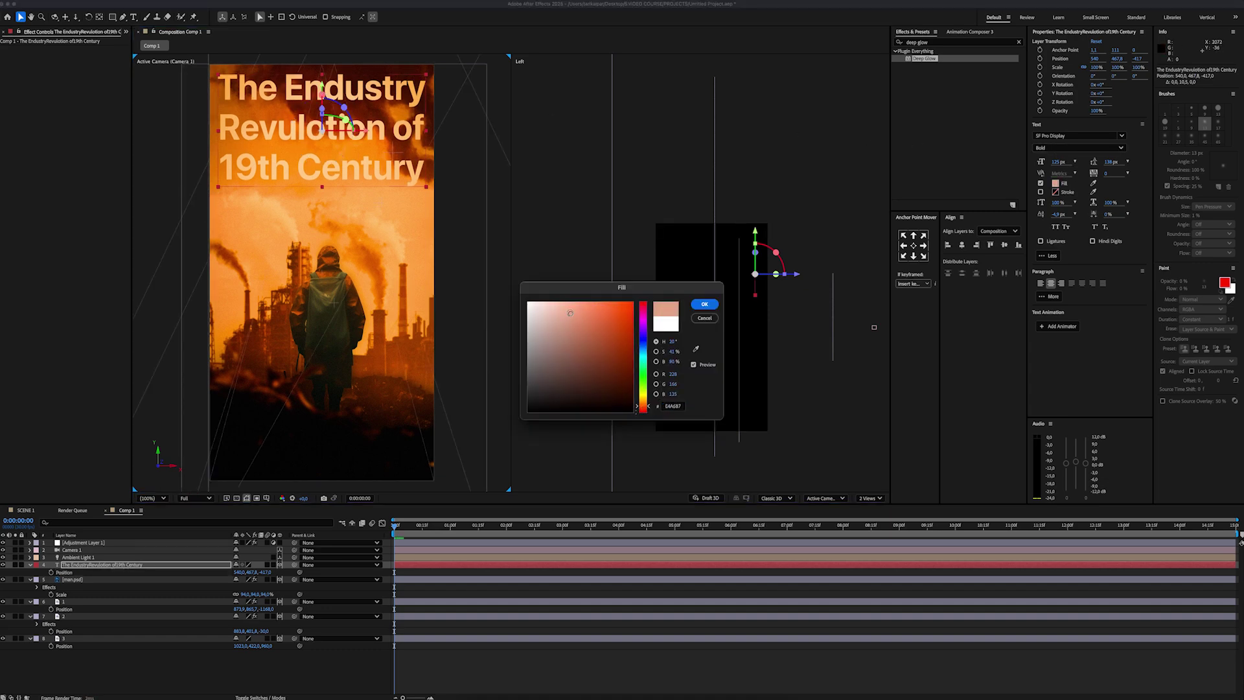
key(Return)
key(Return)
- Apply a subtle Deep Glow and a Drop Shadow with softness 81 to the title
double_click(924, 59)
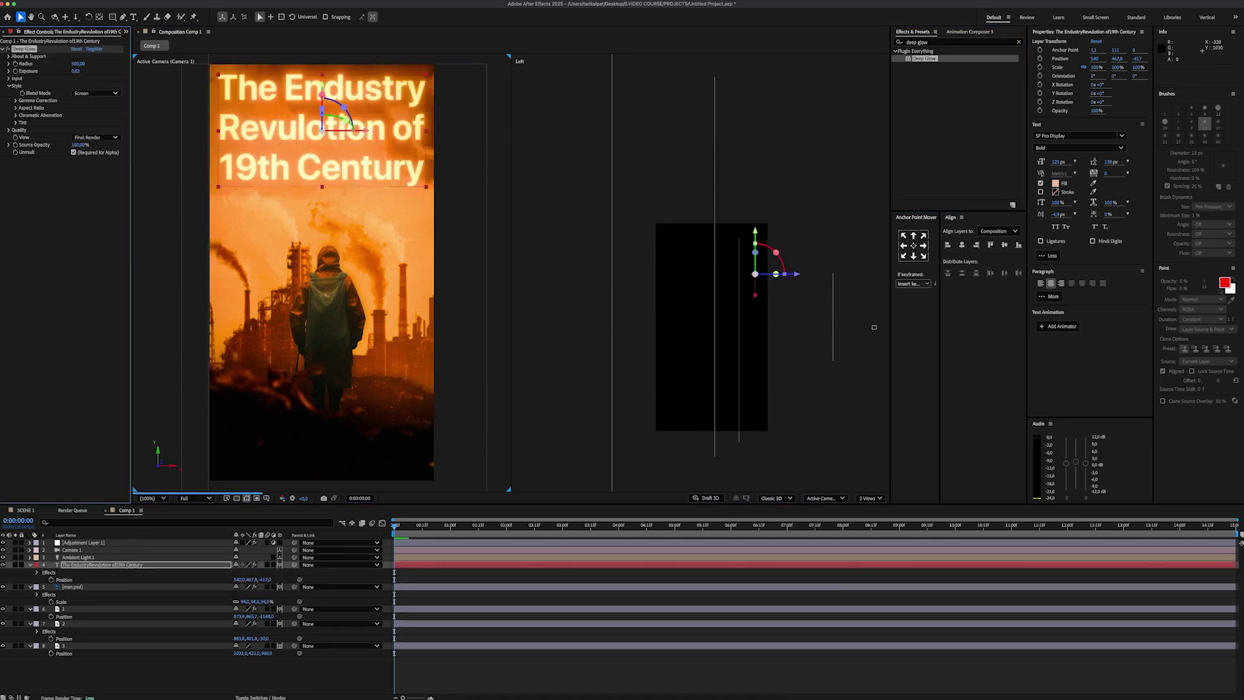
click(927, 42)
text(drop sha)
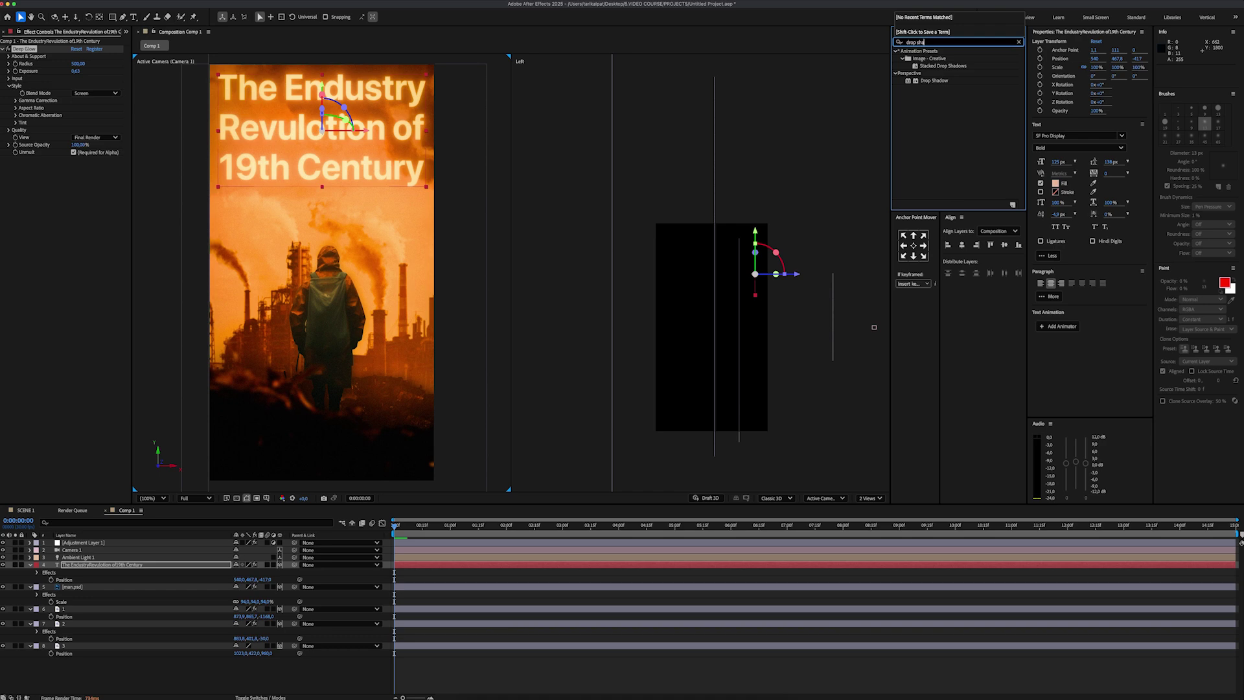
double_click(932, 81)
text(8)
text(1)
key(Return)
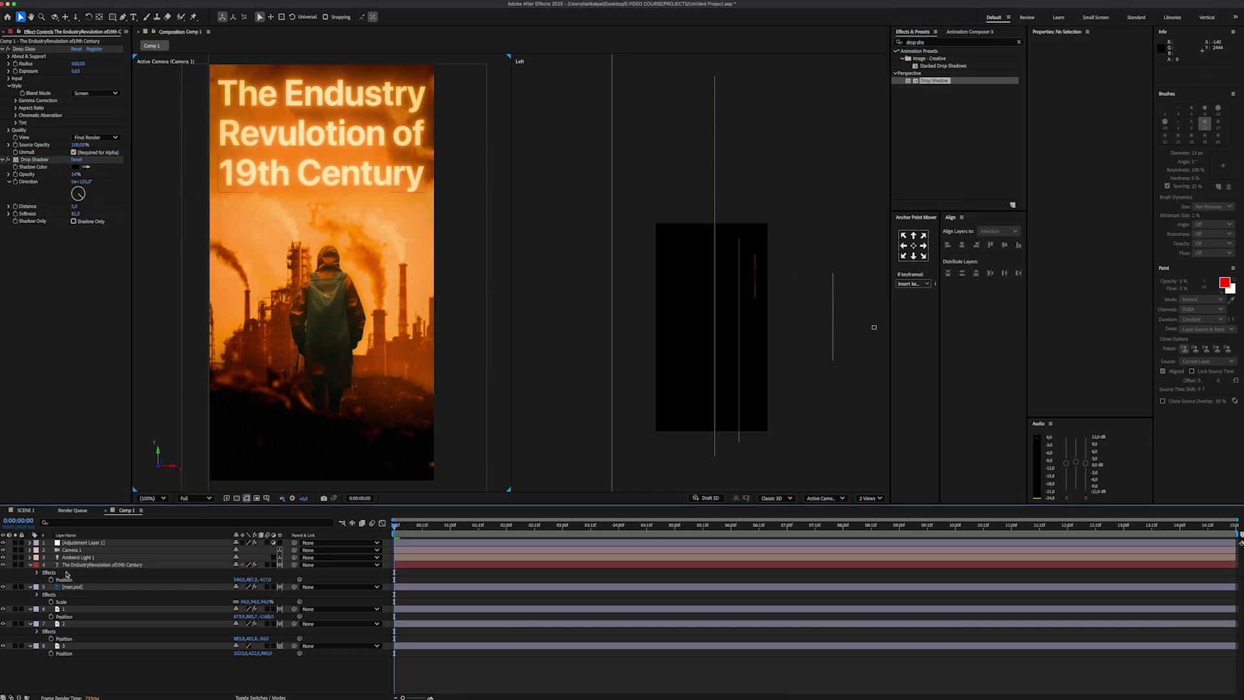
- Collapse the layer properties, add a 3D null object and parent Camera 1 to it
click(73, 565)
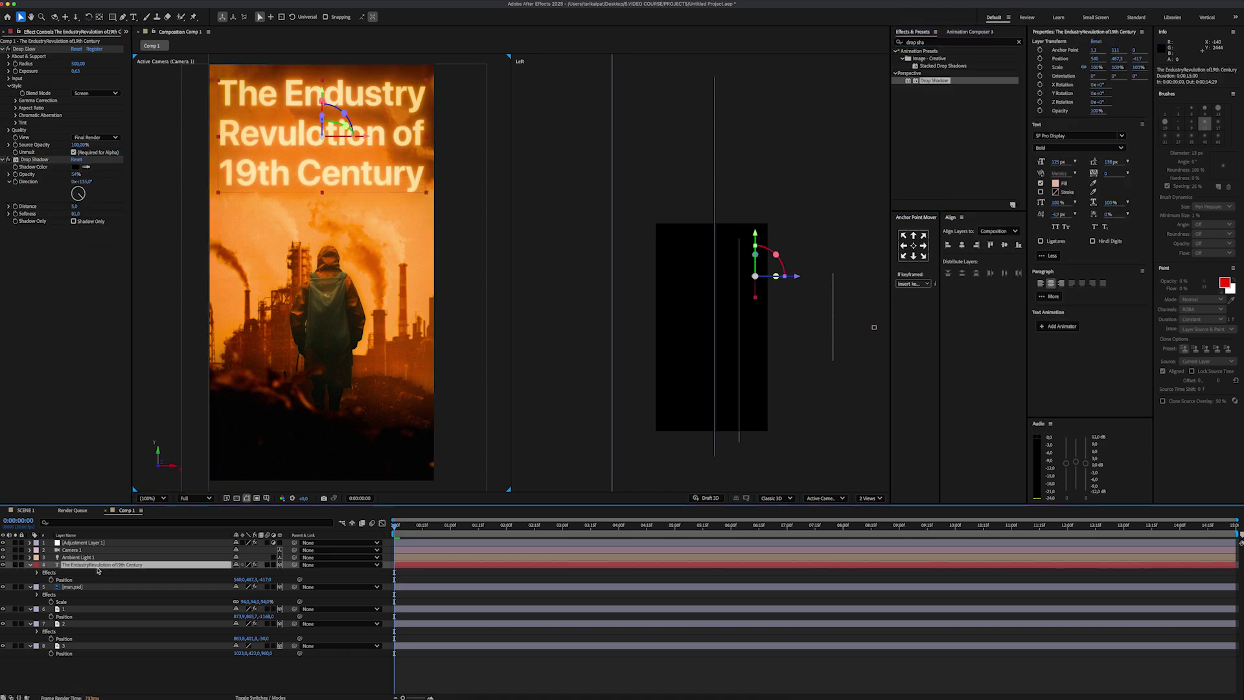
key(super+a)
click(30, 565)
click(89, 612)
right_click(171, 612)
mouse_move(208, 588)
click(293, 639)
click(280, 559)
drag(281, 563, 71, 543)
- Switch the second composition view from Left to Custom View 1
key(c)
click(811, 459)
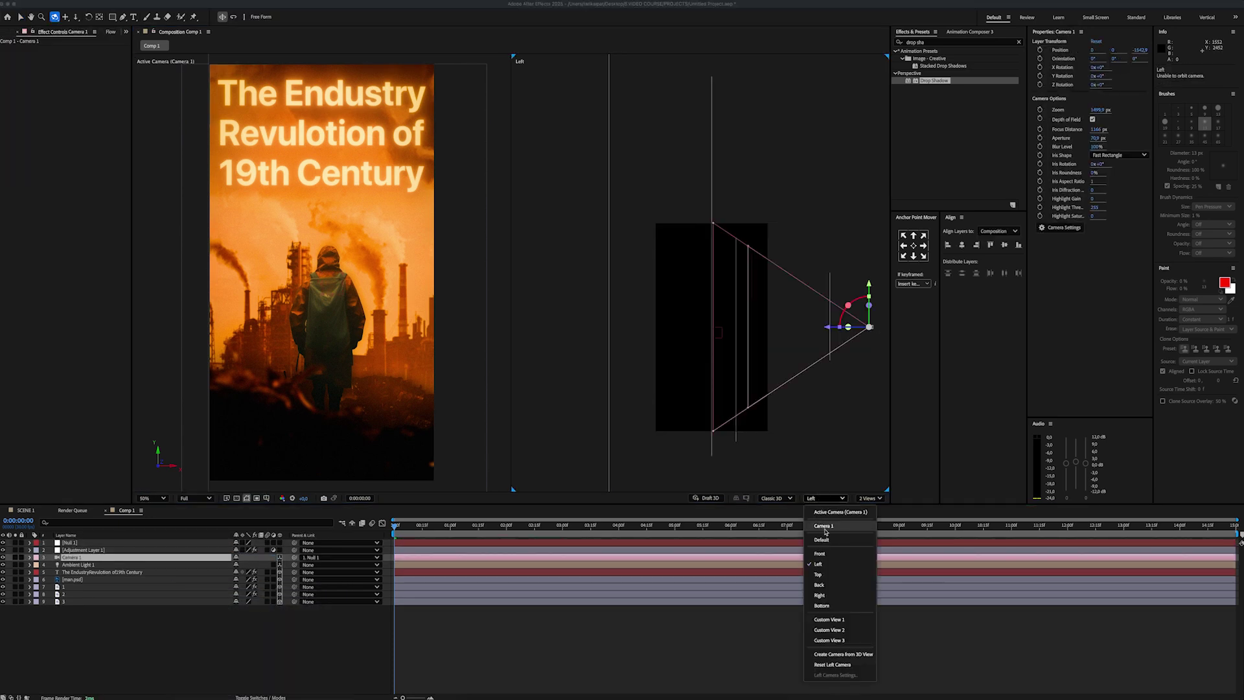
click(858, 619)
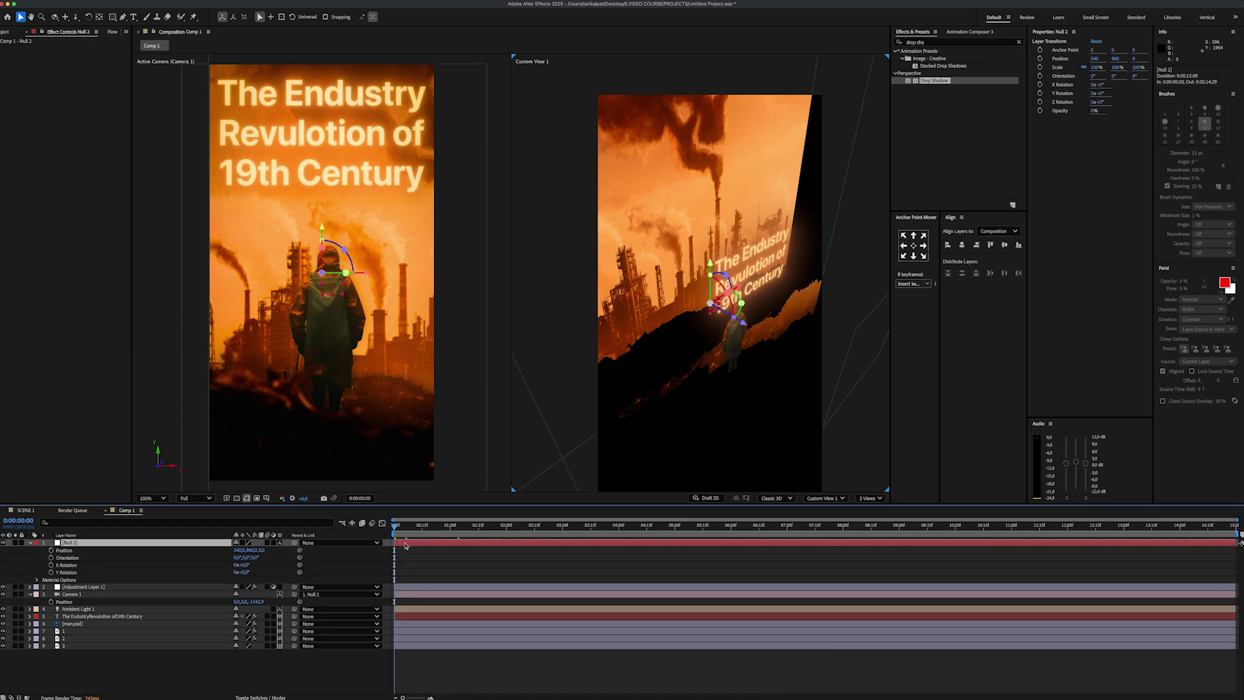
- Keyframe the null's position at 5 seconds and set its X to 481 at the first frame for a sideways camera move
drag(661, 530, 674, 527)
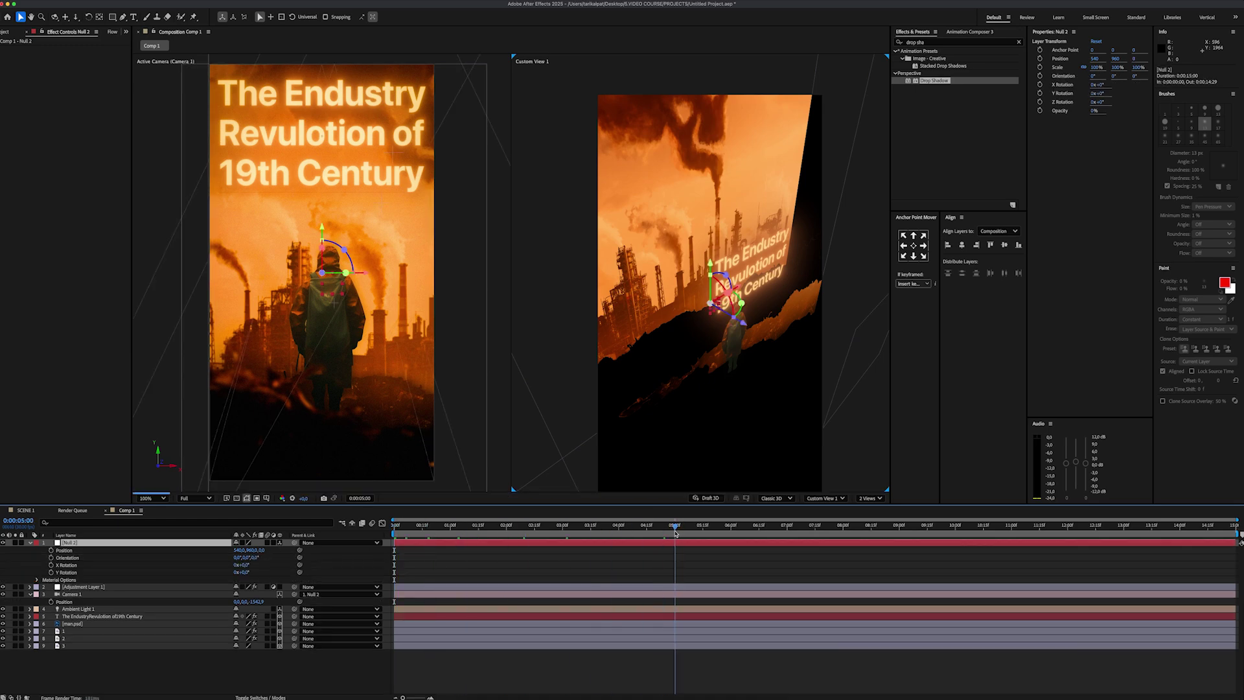
click(51, 550)
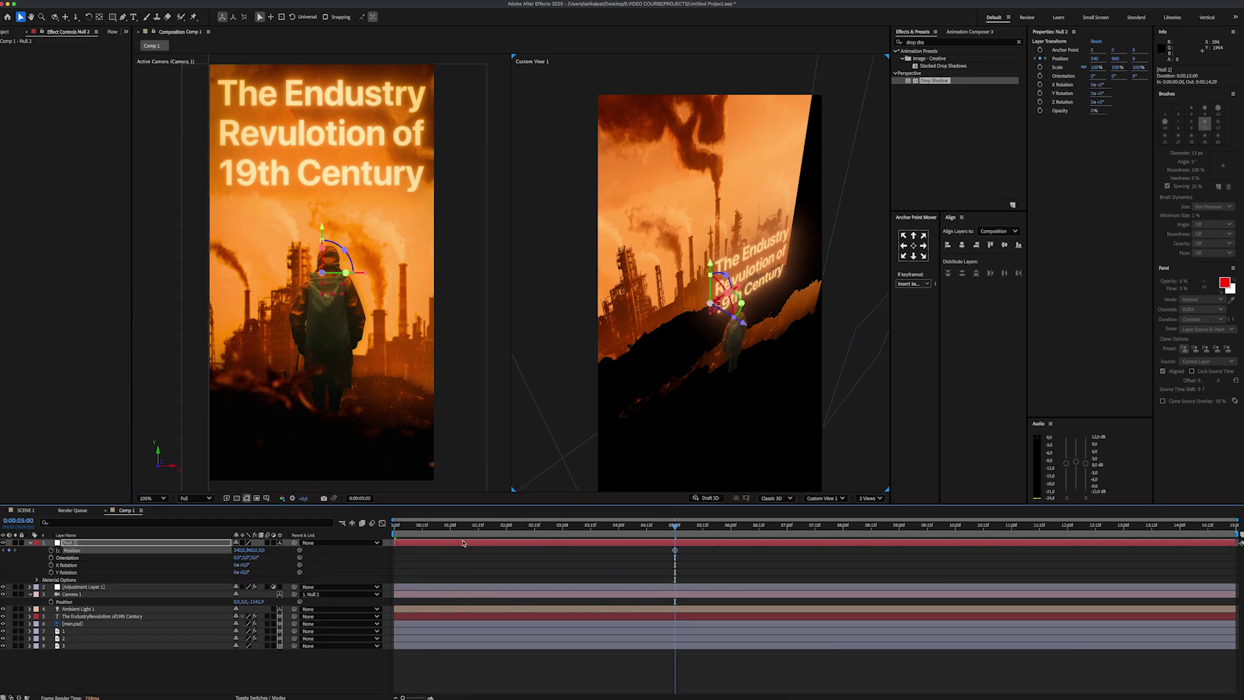
key(Home)
drag(237, 550, 218, 552)
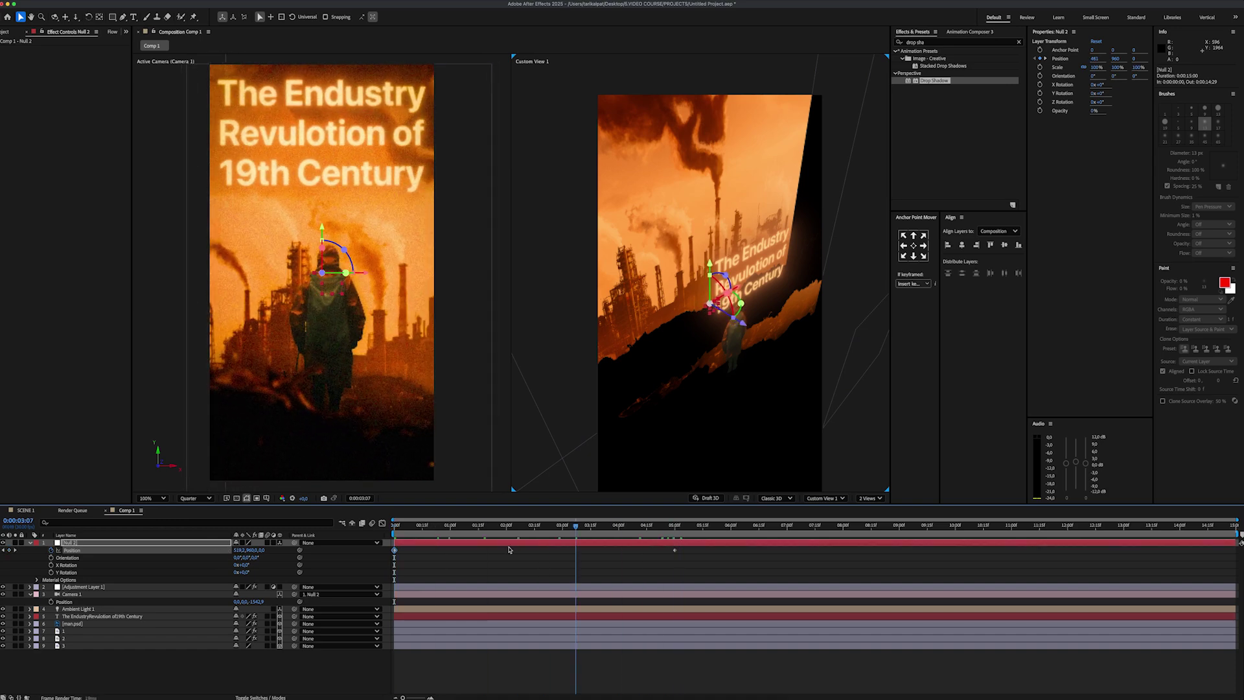
- Ease the null's last position keyframe, lengthen its incoming influence in the speed graph and preview the camera move
right_click(675, 550)
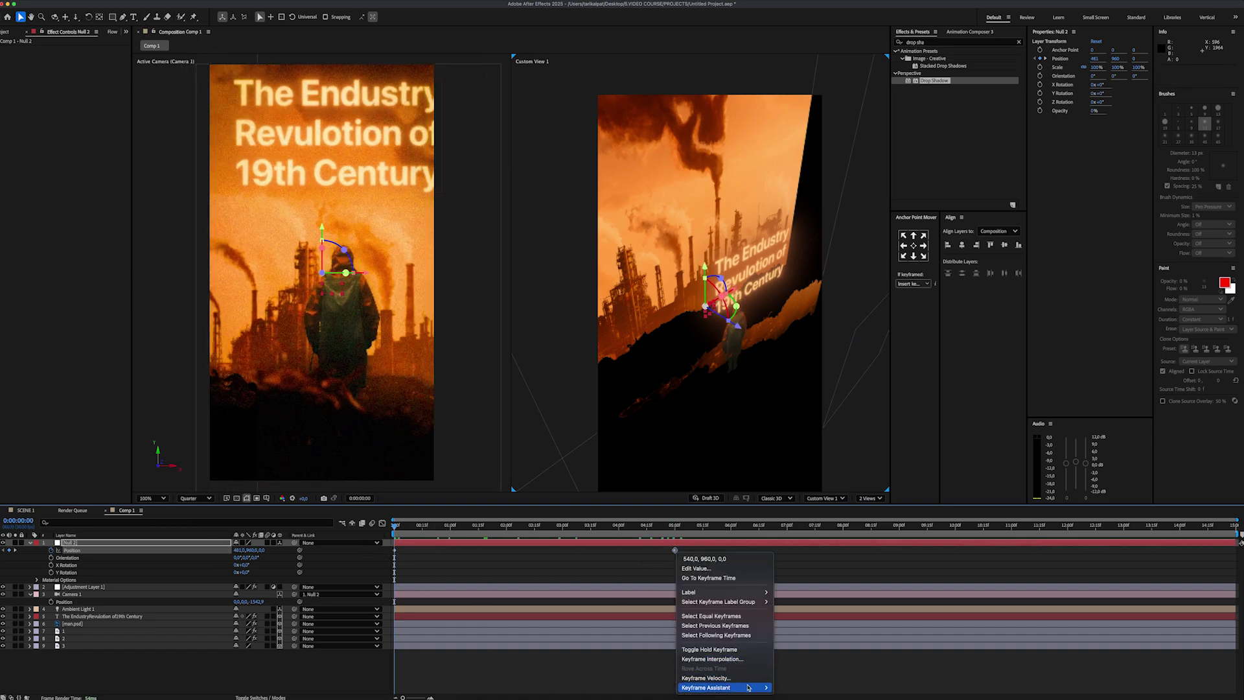
click(830, 635)
click(382, 525)
drag(632, 671, 571, 670)
key(space)
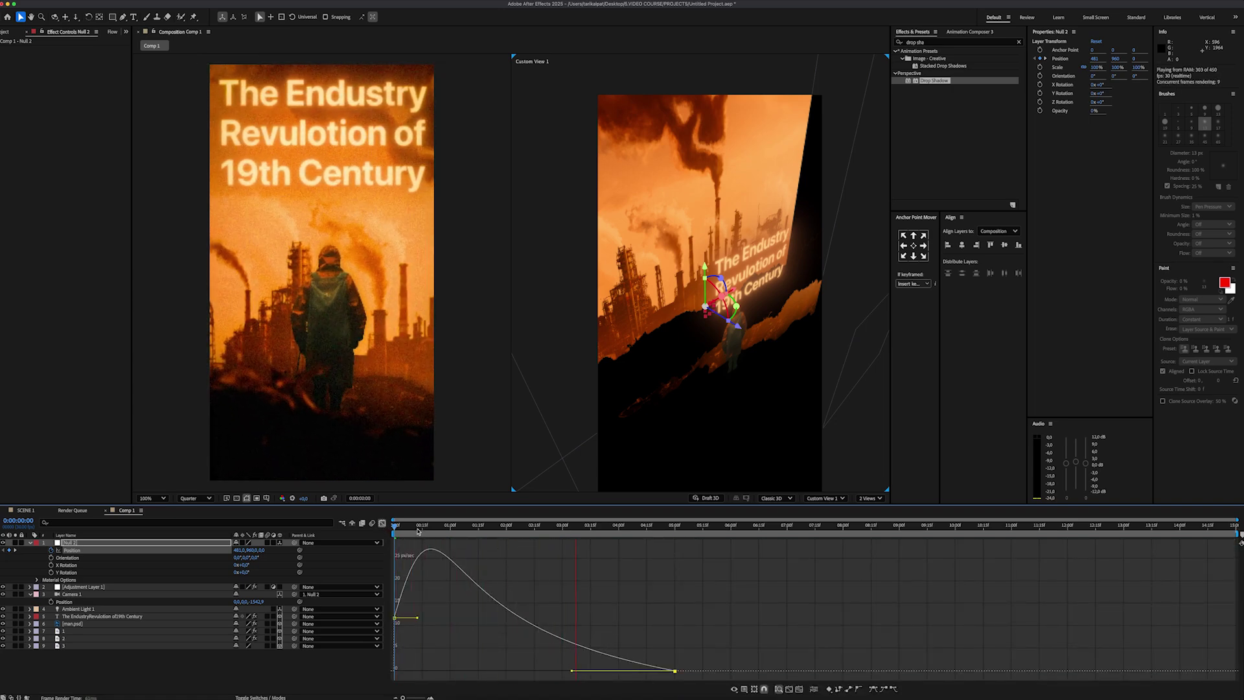
key(space)
click(382, 523)
- Keyframe the position of layer 1 at about 5 seconds and shift its X value at the first frame
click(63, 638)
click(3, 637)
click(3, 631)
click(3, 631)
click(63, 631)
key(p)
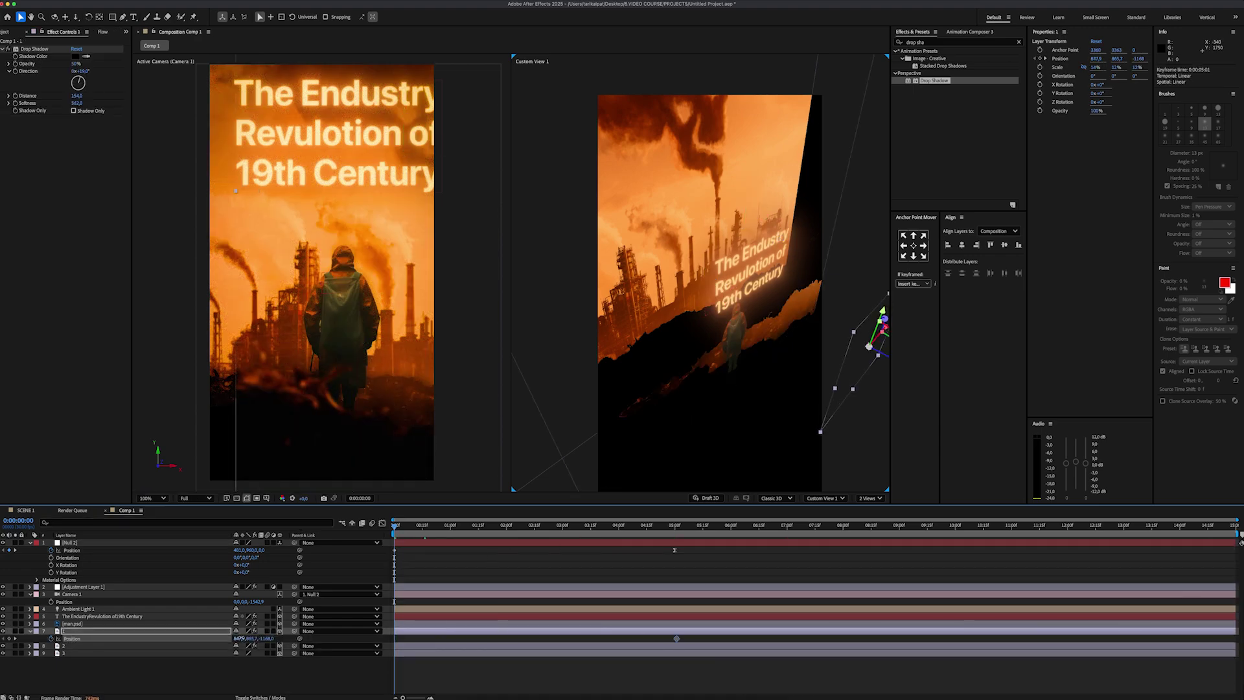
drag(240, 639, 223, 638)
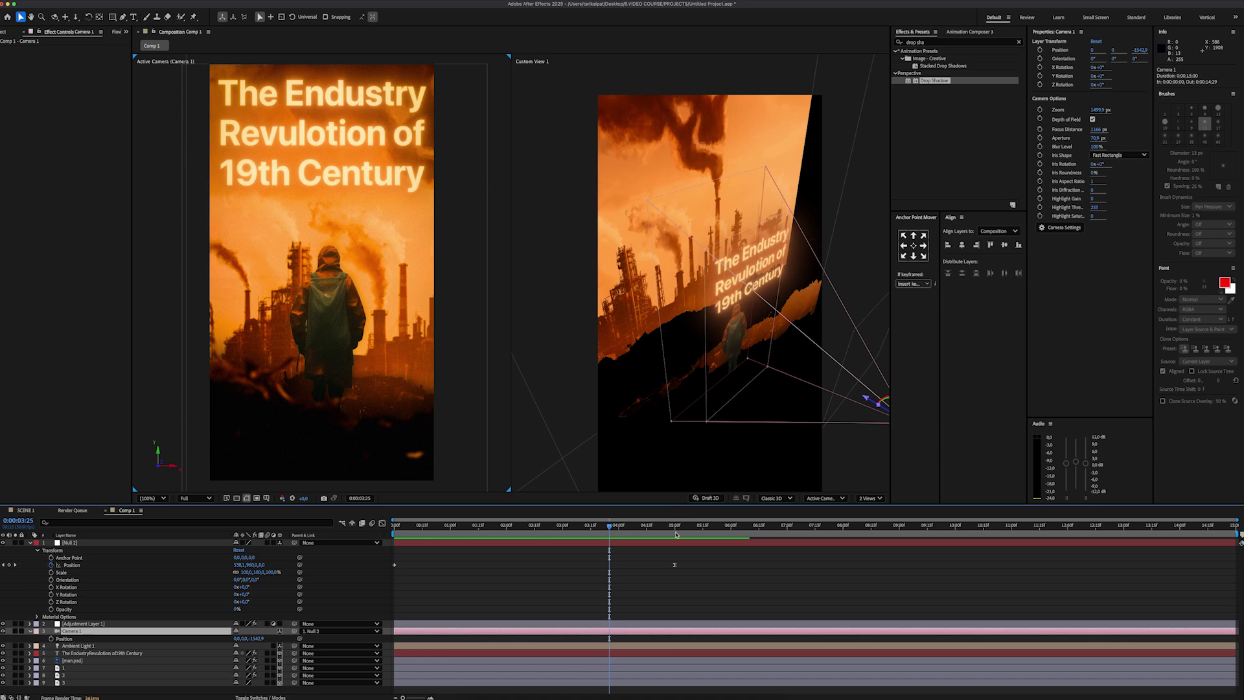
- Keyframe Camera 1's position at 0:00:02:16 and move it in toward the man at 5 seconds for a push-in
drag(597, 528, 535, 528)
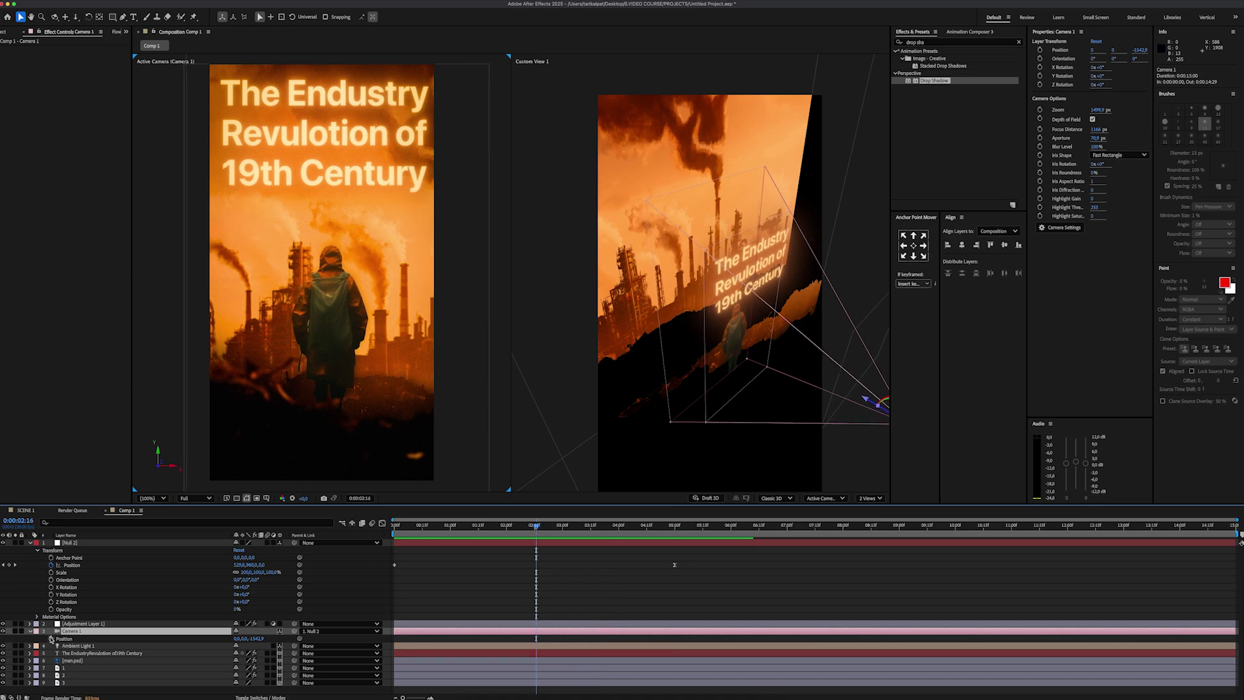
click(51, 638)
click(674, 526)
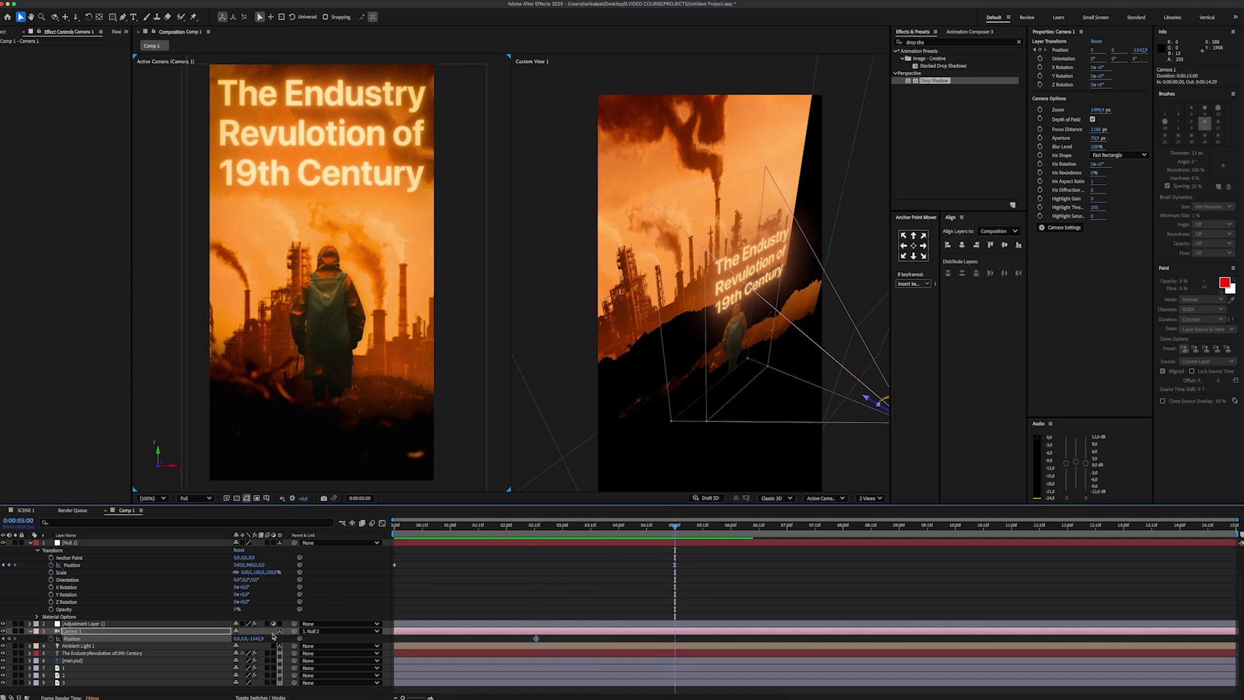
drag(257, 640, 495, 623)
drag(822, 332, 826, 309)
drag(264, 639, 418, 633)
drag(770, 280, 814, 301)
drag(674, 529, 517, 535)
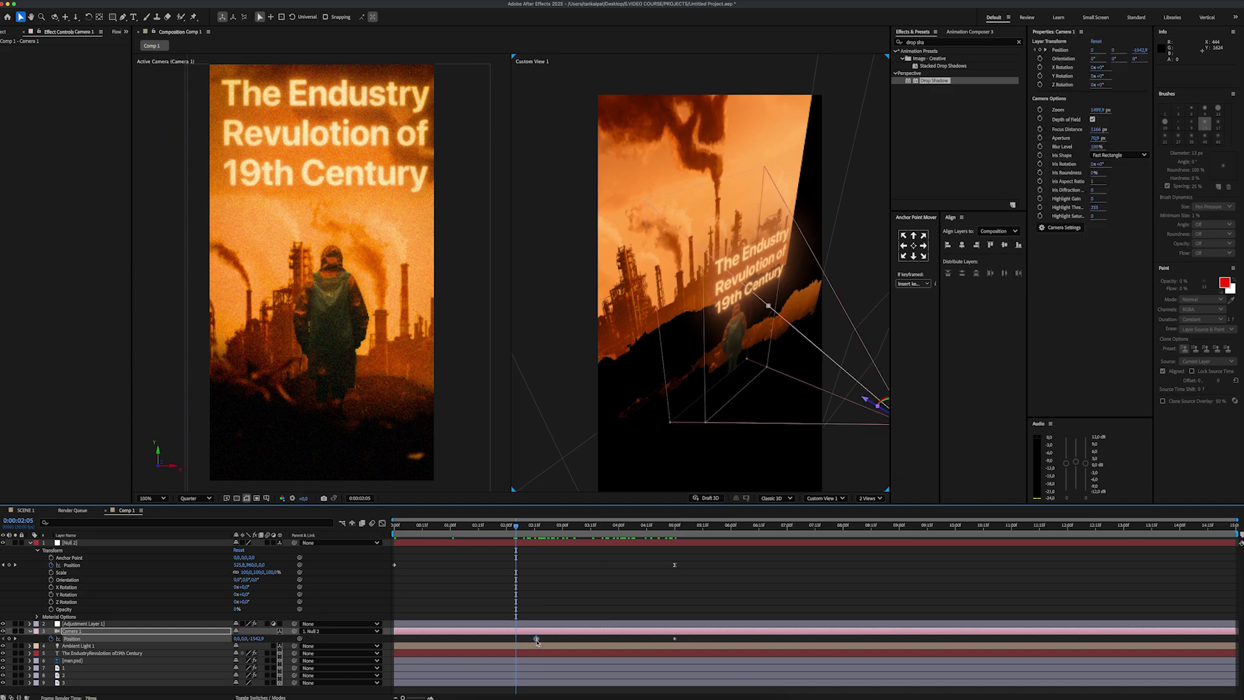
- Ease the camera's first position keyframe, adjust its influence in the speed graph and preview the push-in
right_click(536, 638)
click(687, 644)
key(shift+F3)
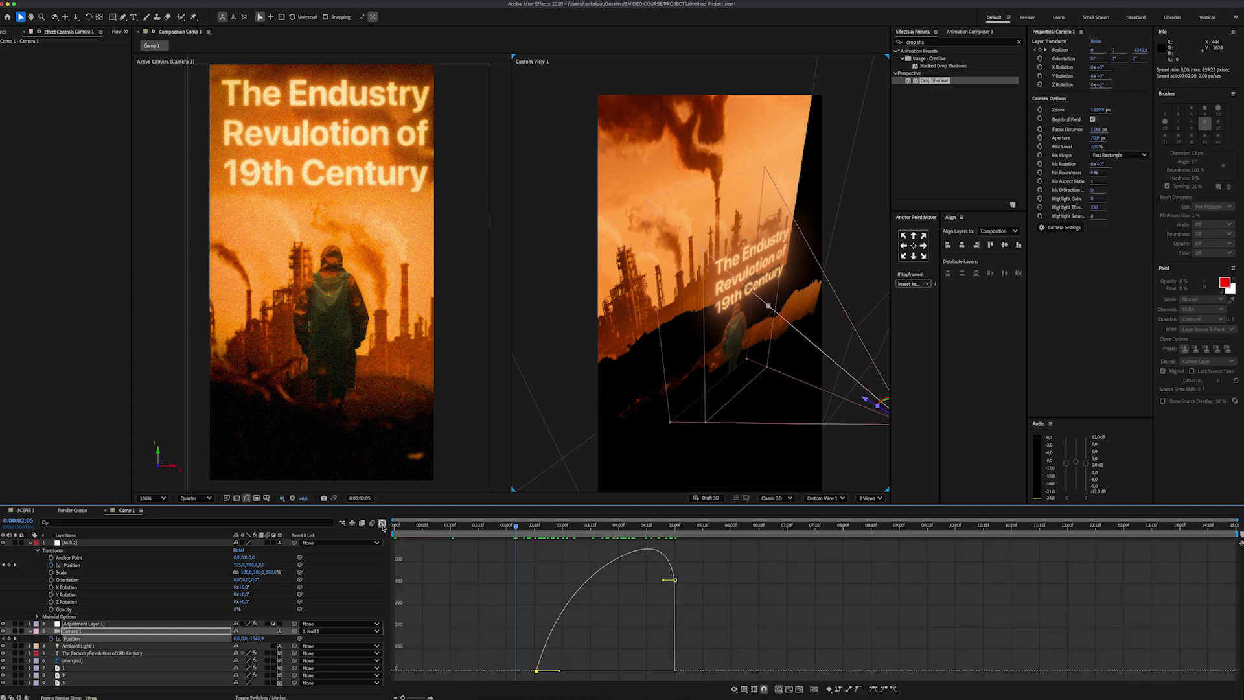
drag(451, 559, 584, 672)
key(space)
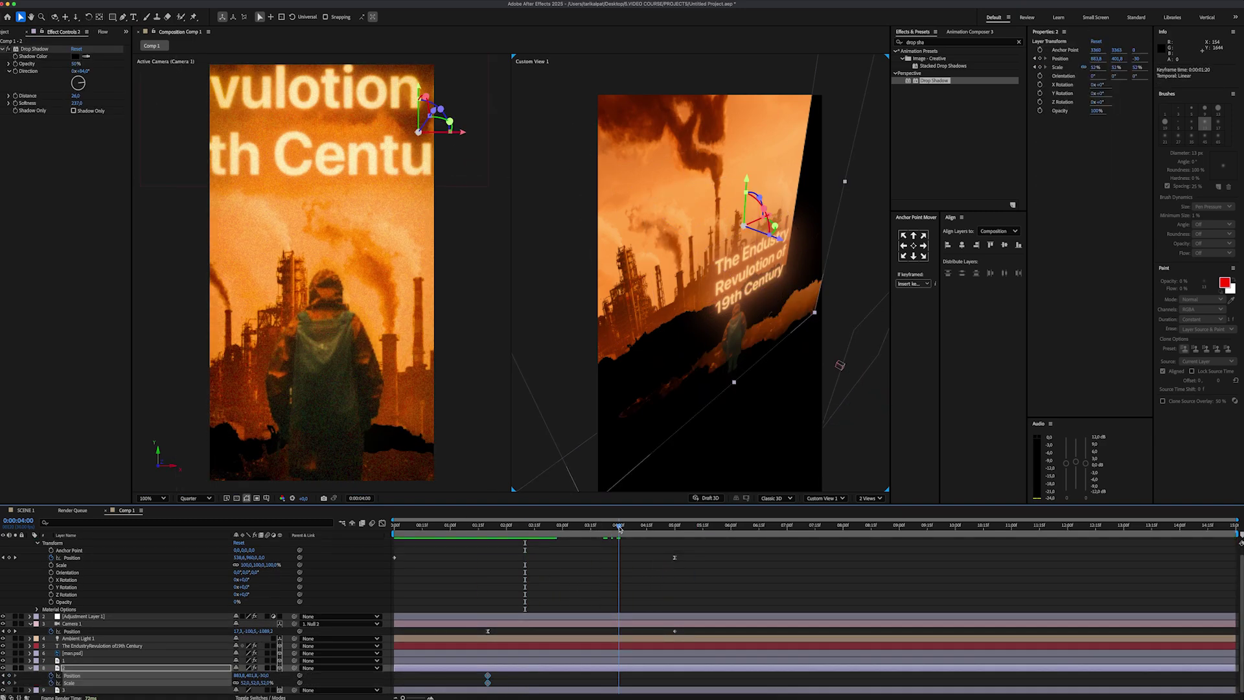
- Shift and enlarge layer 2 at about 4 seconds, and move the resulting position and scale keyframes to about 4.5 seconds
drag(250, 675, 169, 683)
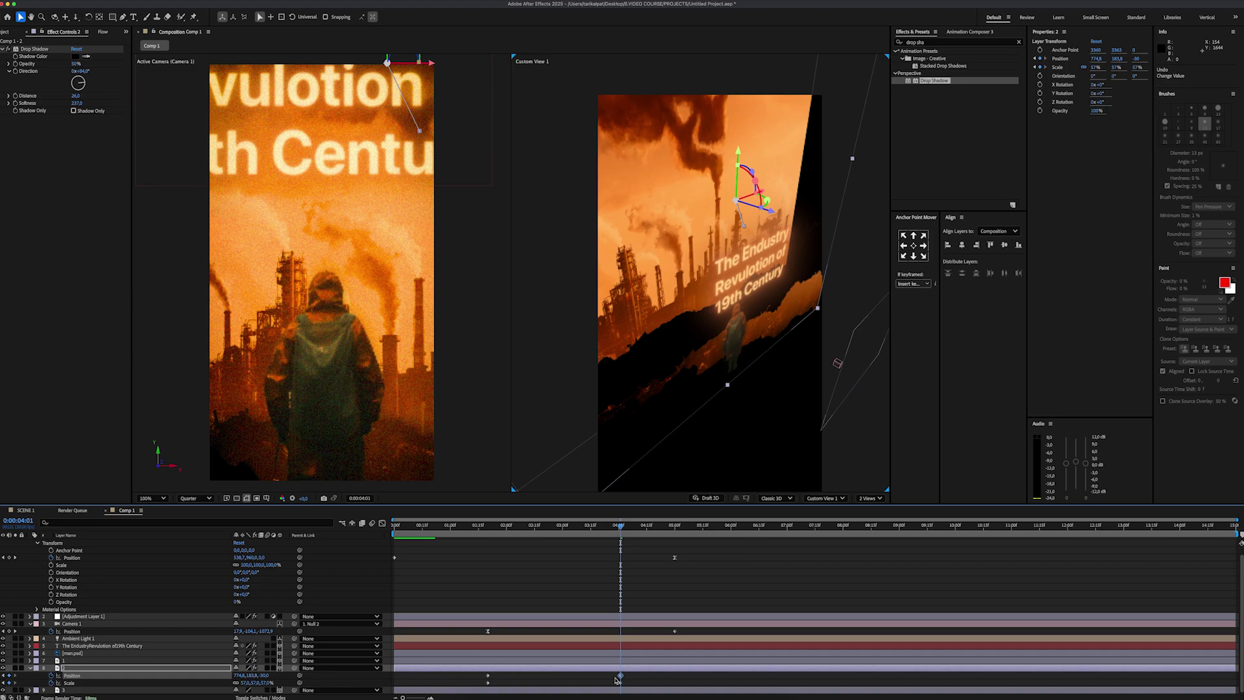
drag(612, 671, 627, 686)
drag(620, 675, 667, 677)
drag(676, 524, 650, 526)
drag(667, 675, 650, 676)
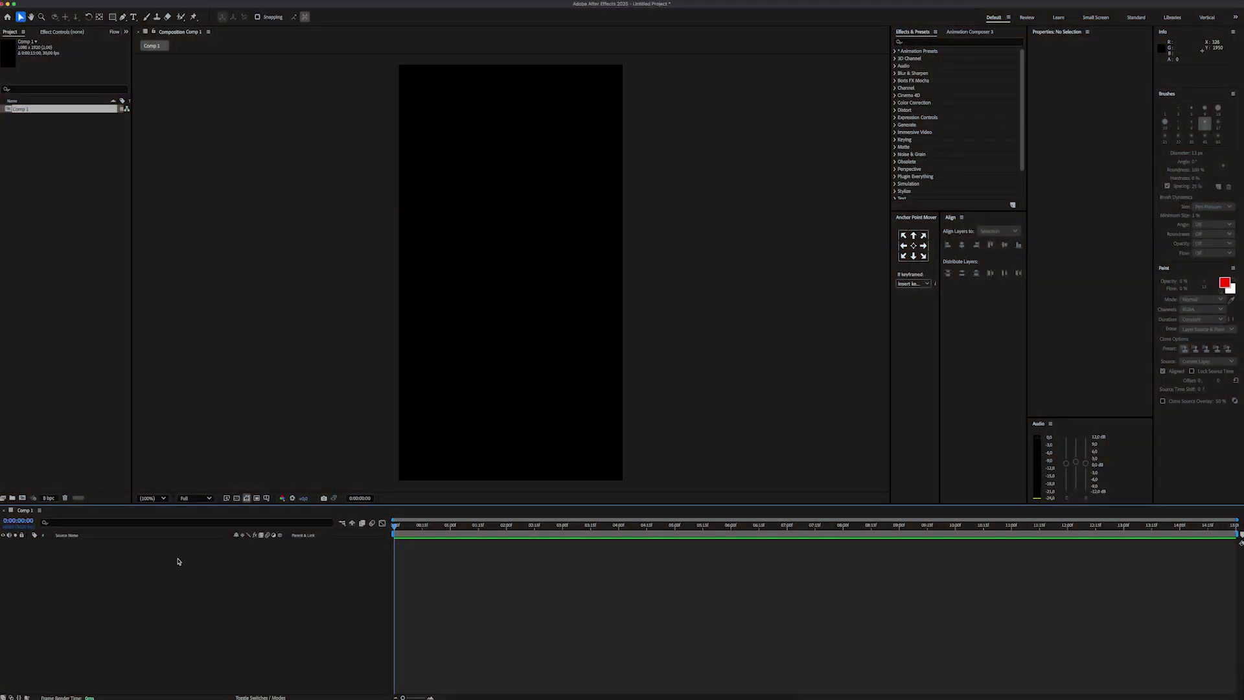
- Create a black solid in the empty Comp 1 and apply the 4-Color Gradient effect to it
right_click(181, 565)
mouse_move(192, 572)
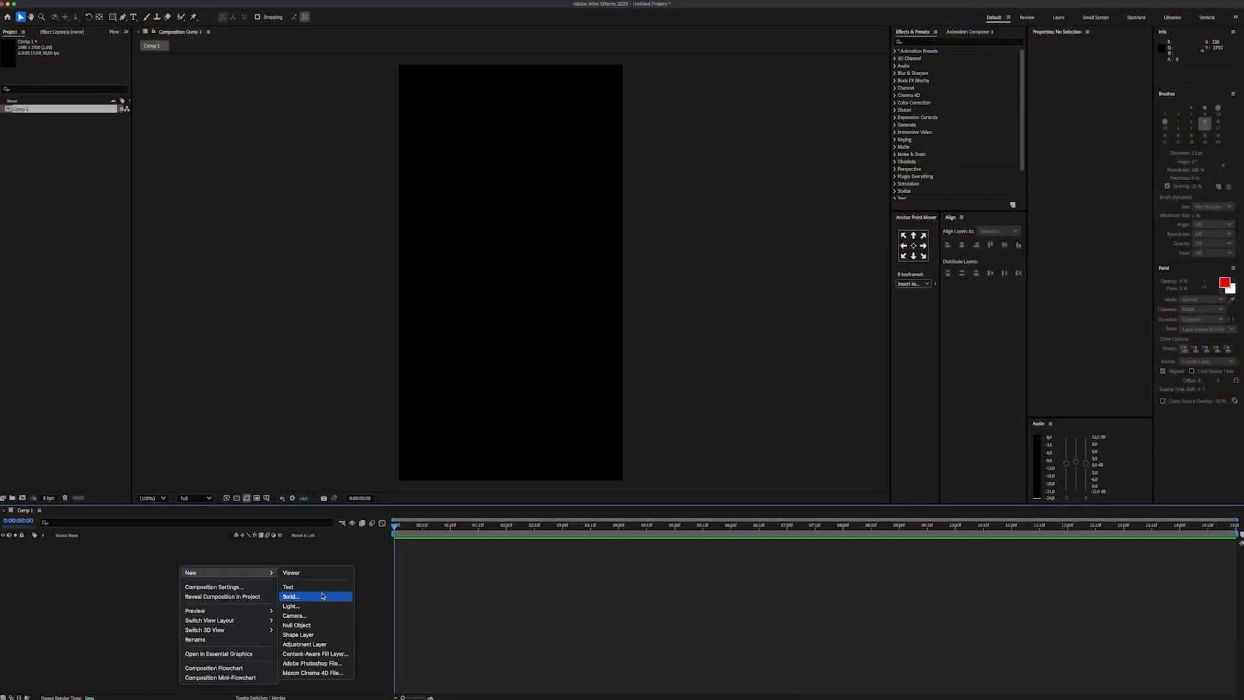
click(295, 592)
key(Return)
text(4)
drag(930, 102, 538, 175)
- Set the gradient's Color 1 to dark grey 1E1E1E and Color 2 to dark brown 3B2200
click(75, 72)
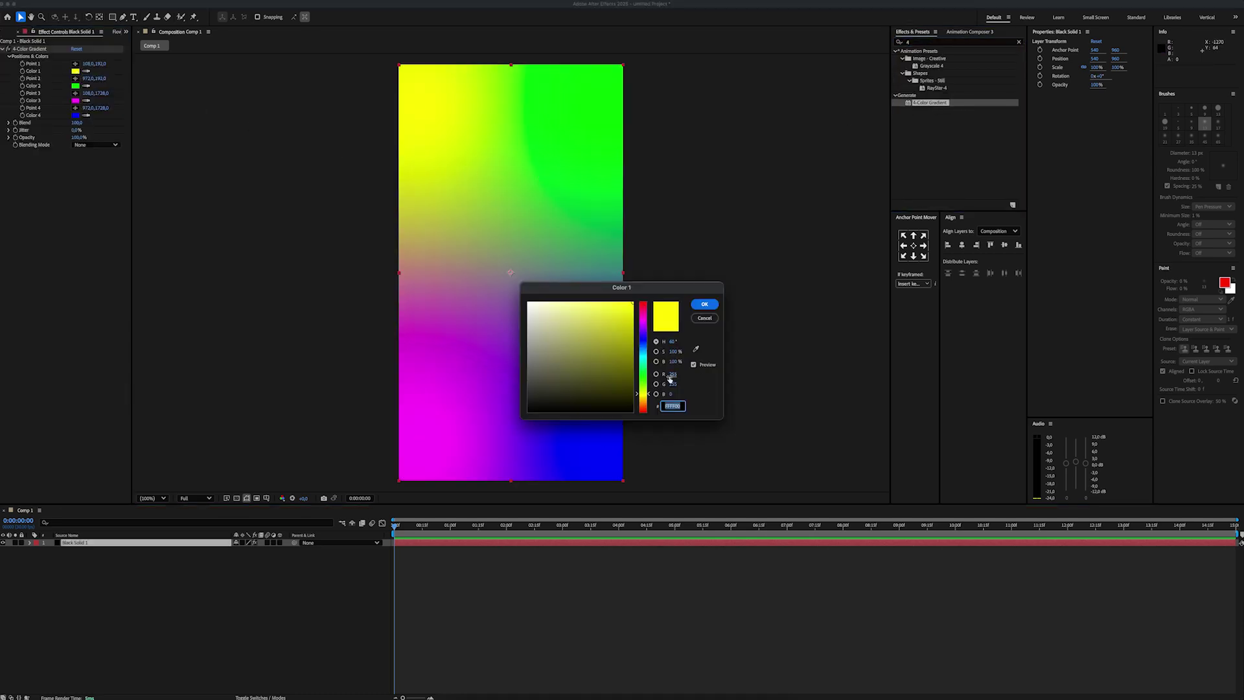
double_click(671, 406)
text(1E1E1E)
key(Return)
click(76, 85)
drag(644, 383, 644, 405)
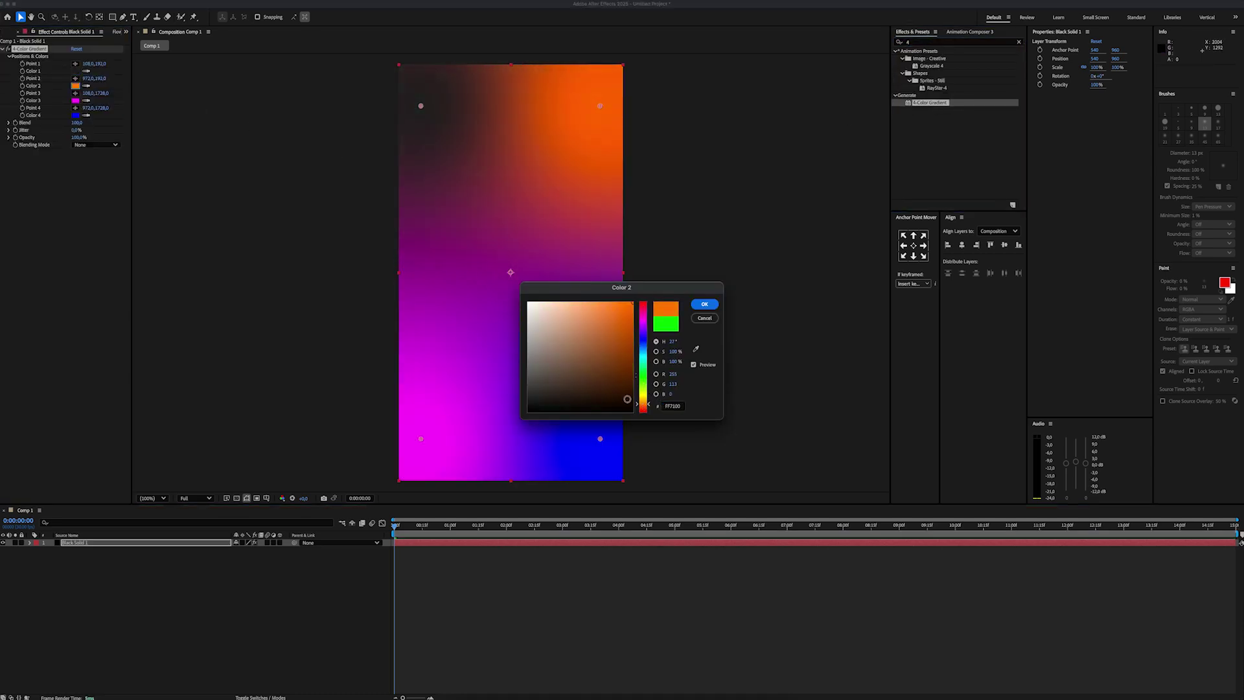
click(632, 394)
double_click(673, 407)
text(3B2200)
click(704, 304)
- Set the gradient's Color 3 to a dark reddish brown and Color 4 to a dark olive
click(76, 101)
double_click(672, 407)
text(3B2200)
key(Return)
click(75, 115)
key(ctrl+v)
click(705, 304)
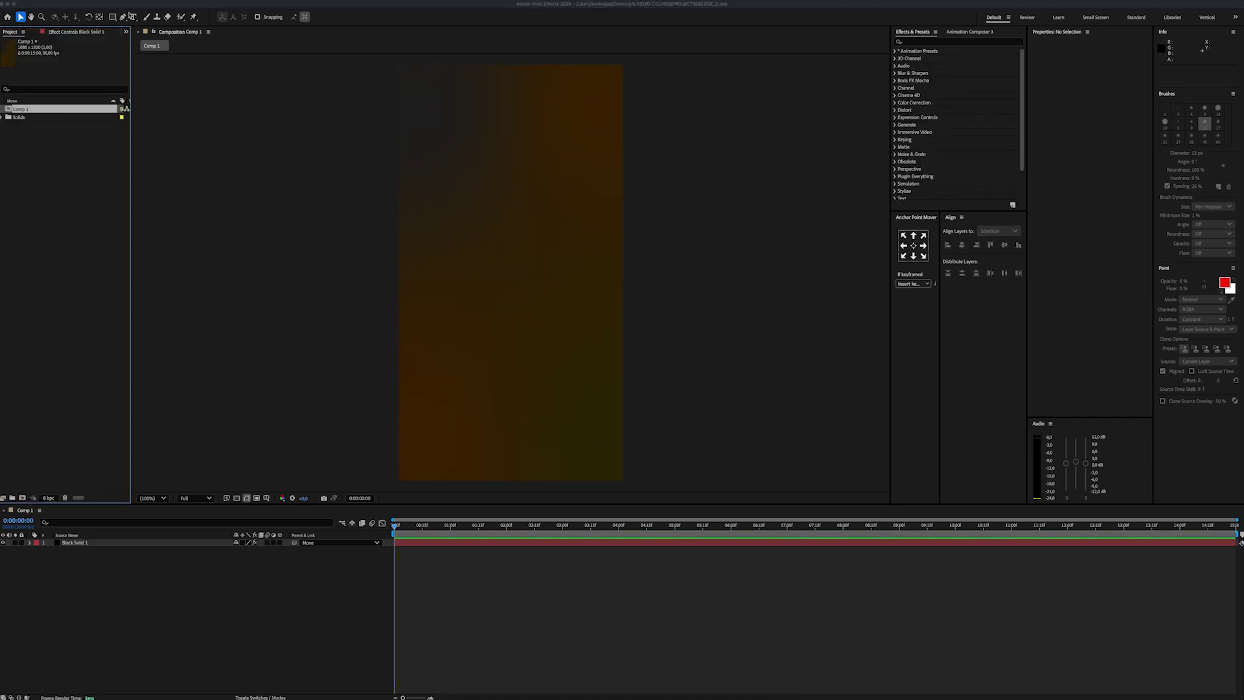
- Draw a dark grey rectangle about 600 by 800 px in the middle of the composition and round its corners
click(112, 17)
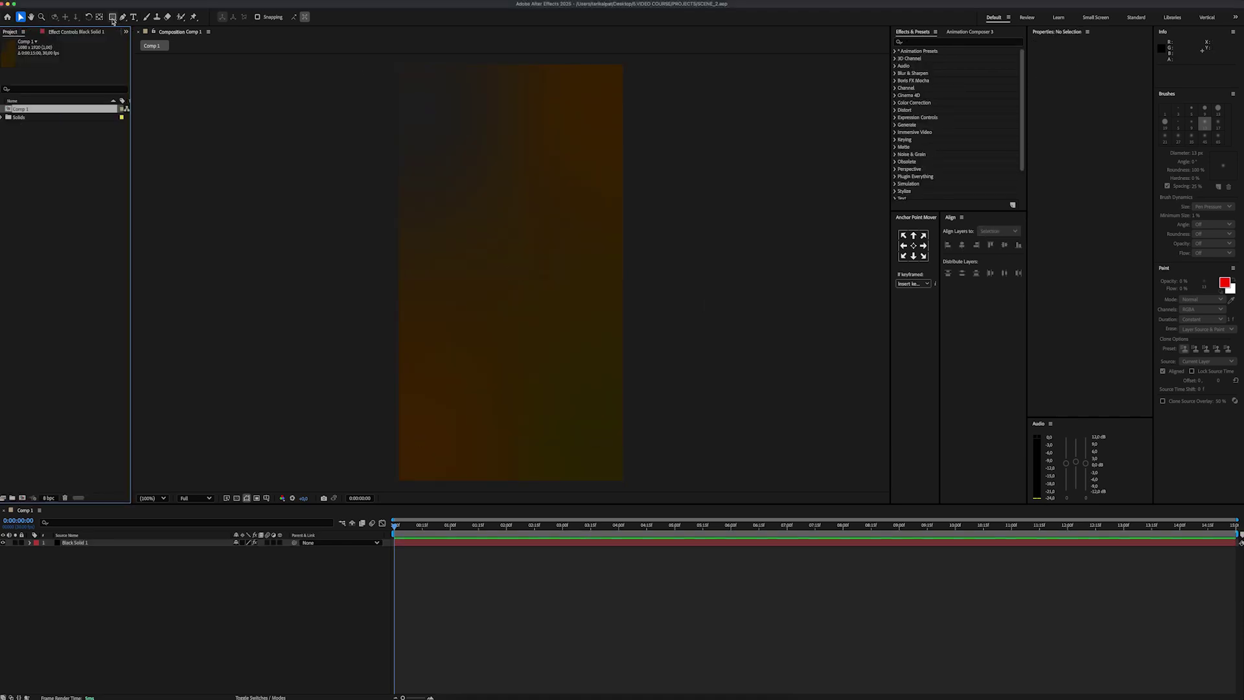
mouse_move(444, 191)
mouse_down()
mouse_move(577, 339)
mouse_move(568, 363)
mouse_up()
click(1093, 202)
- Duplicate the rectangle layer, set the copy's fill to none and give it a thin white stroke
click(134, 545)
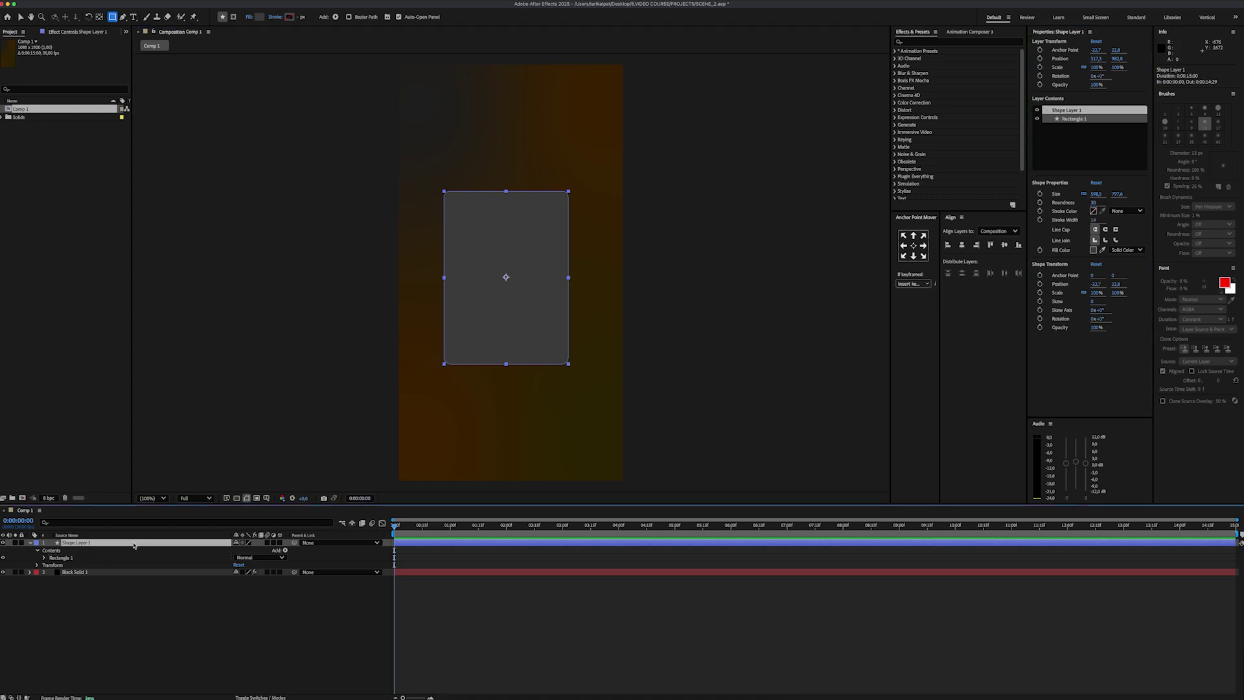
key(super+d)
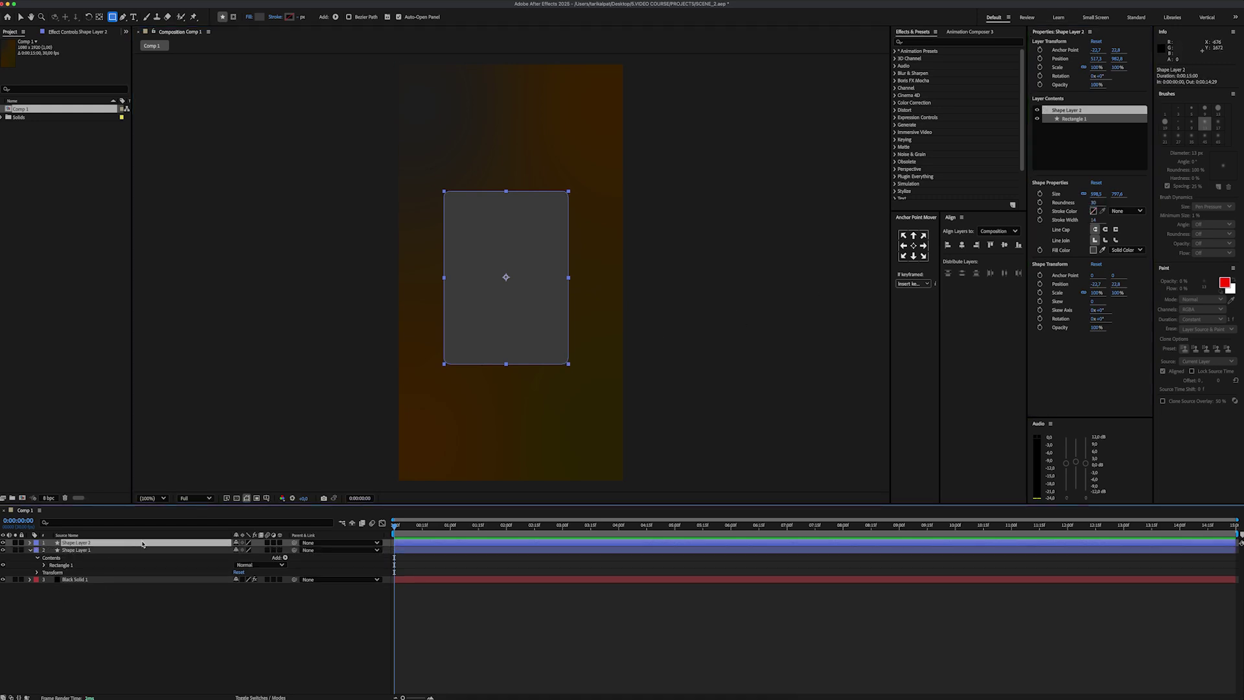
click(249, 18)
click(659, 380)
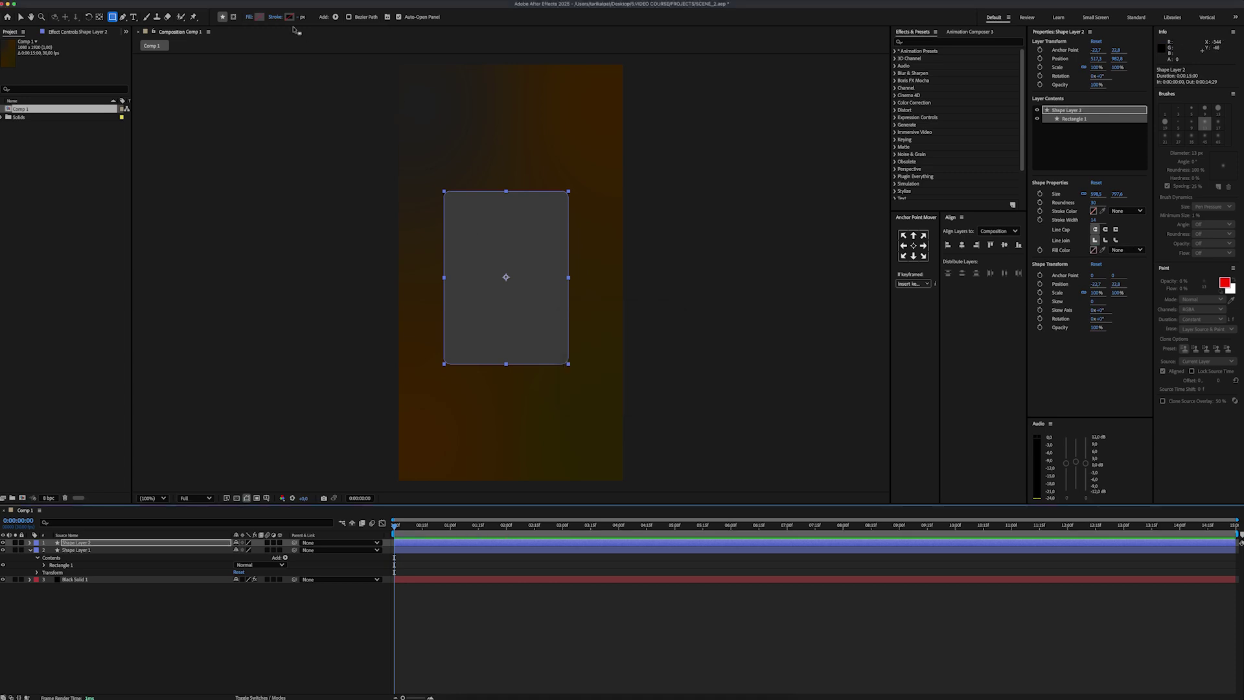
click(290, 18)
click(528, 303)
click(705, 304)
click(300, 18)
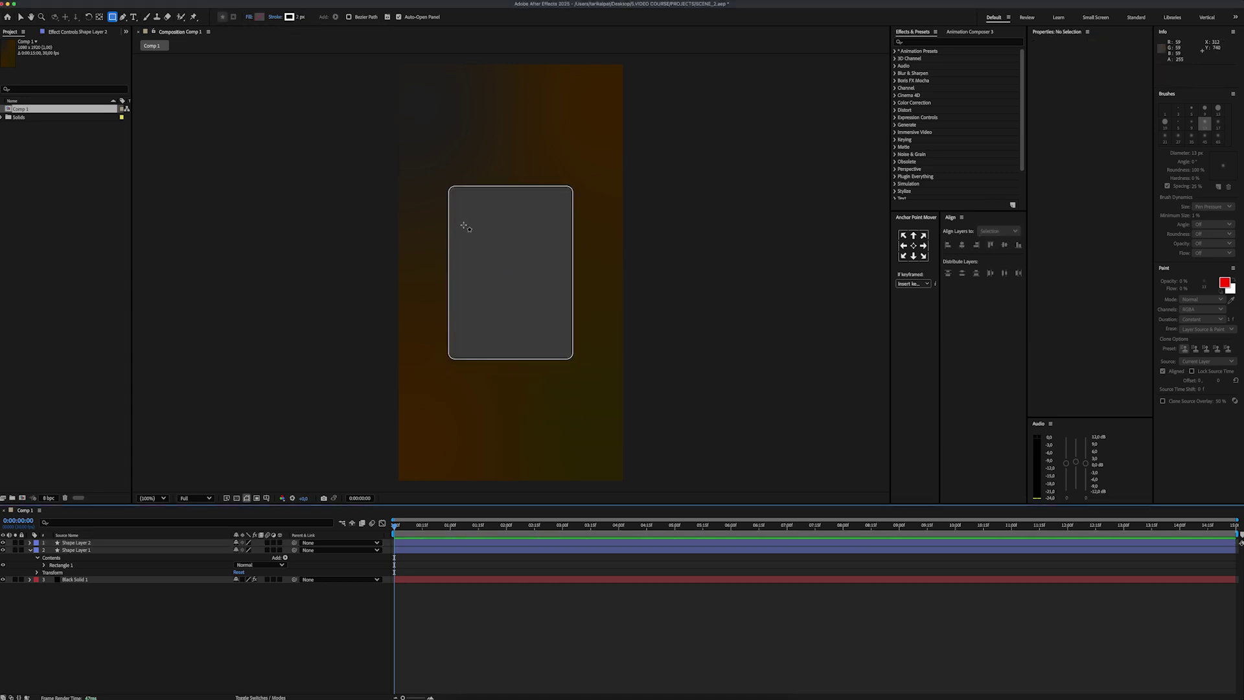
- Draw an outlined rectangle about 470 by 370 px in the upper part of the grey card with a roundness of 20
drag(462, 223, 498, 253)
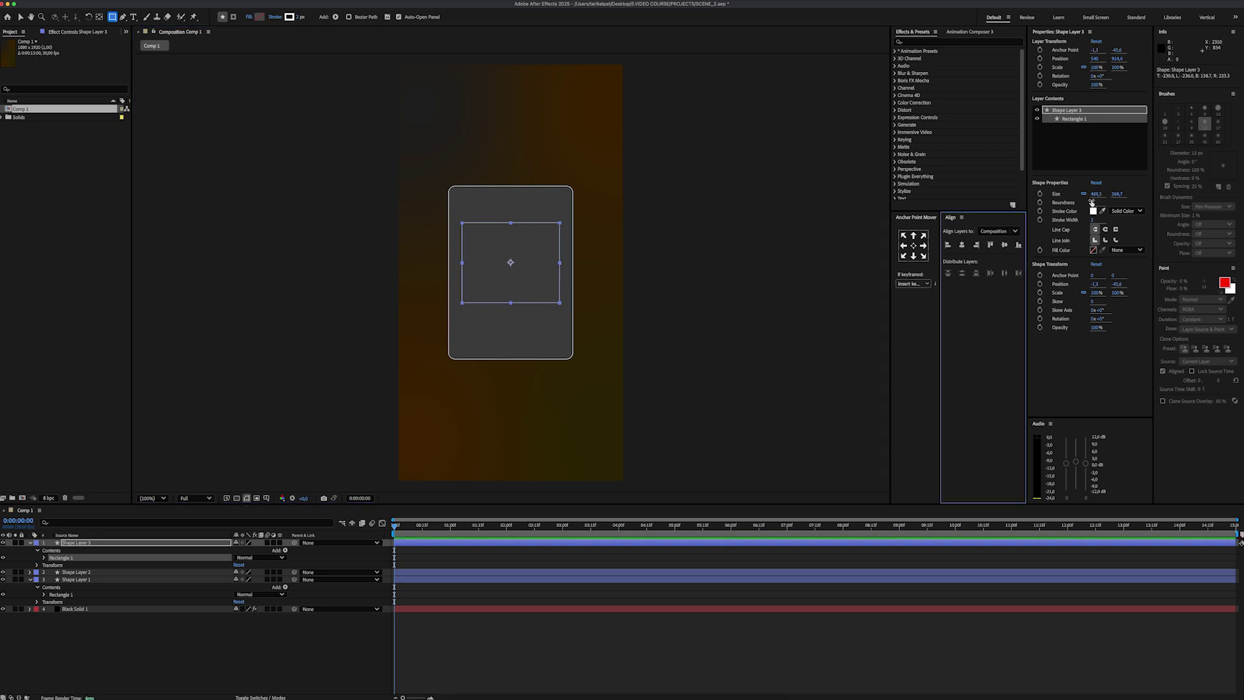
click(1093, 203)
text(20)
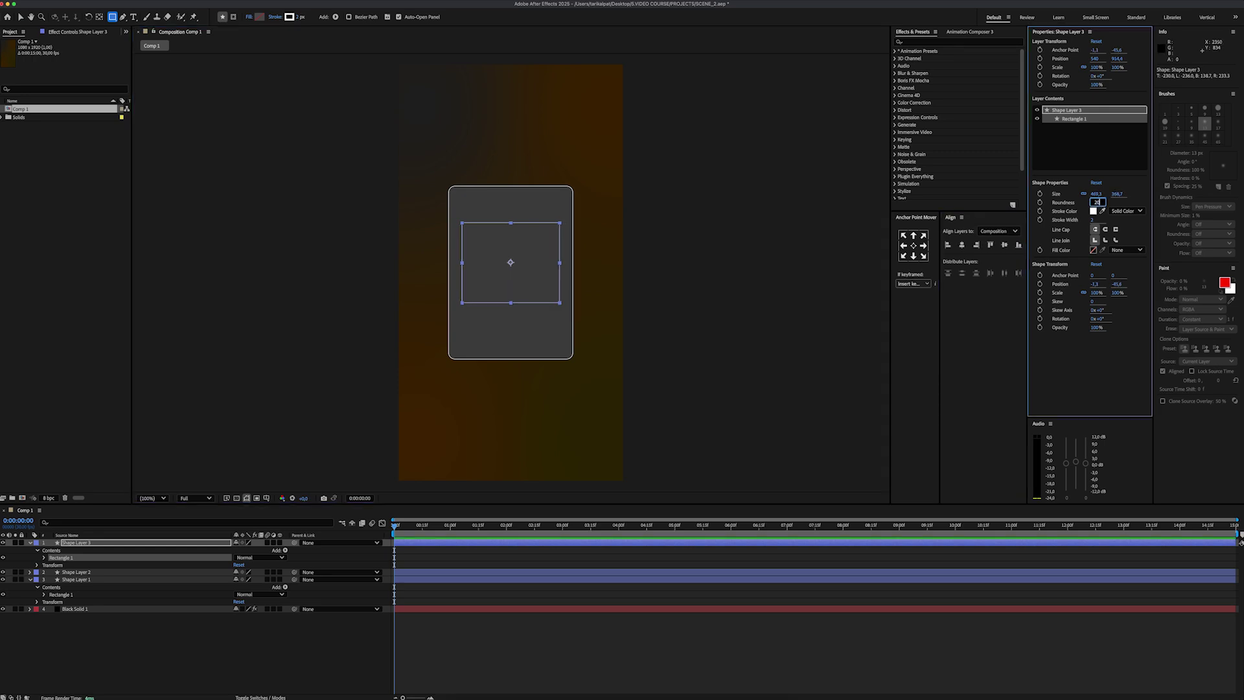
key(Return)
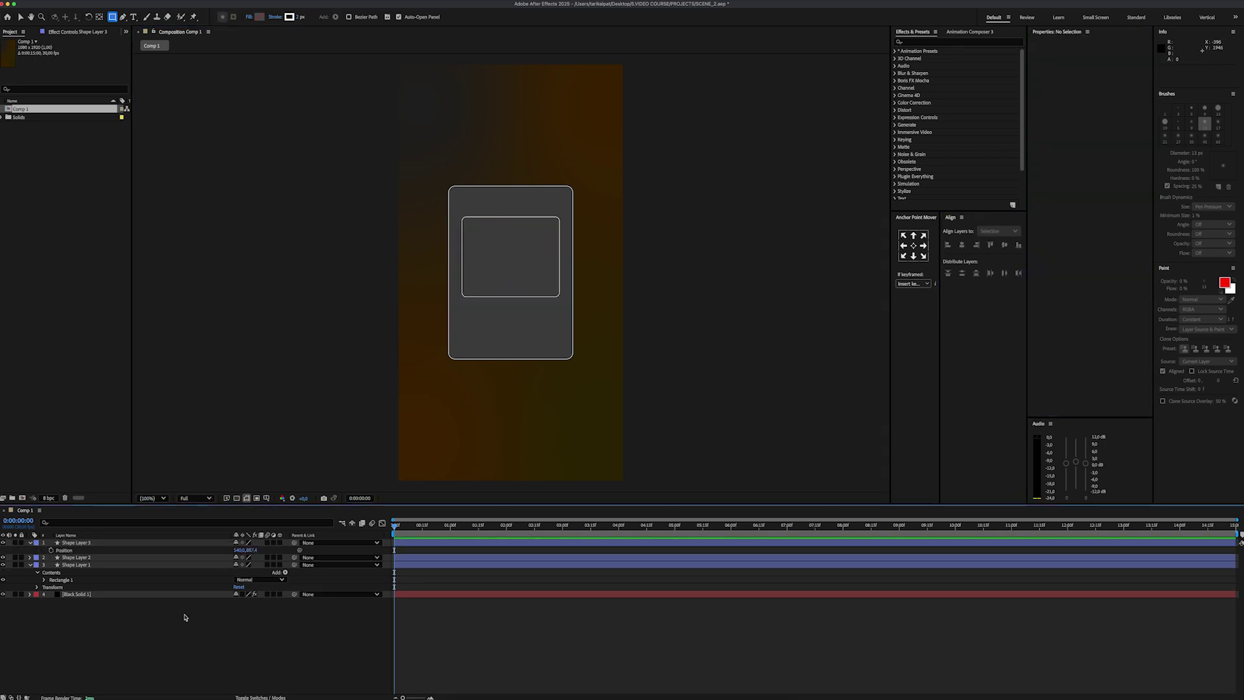
- Create a yellow solid with the color ECB413 beneath the inner outline layer
right_click(186, 617)
mouse_move(241, 588)
click(309, 610)
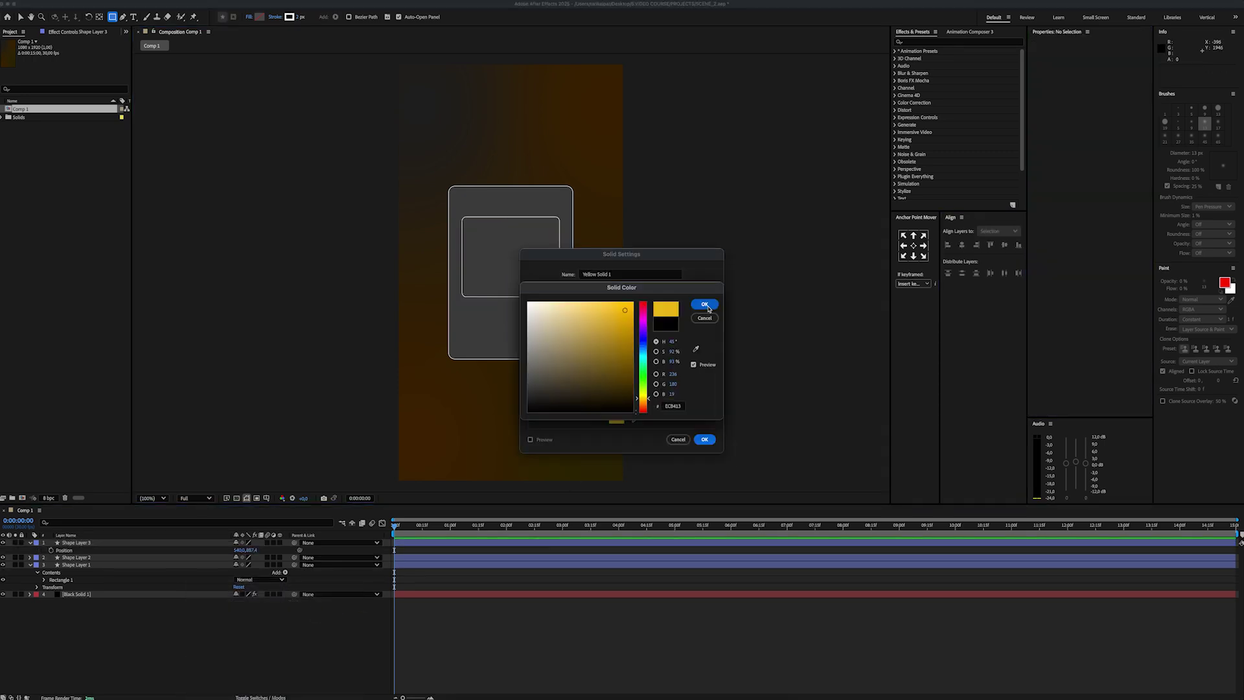
click(705, 304)
click(706, 440)
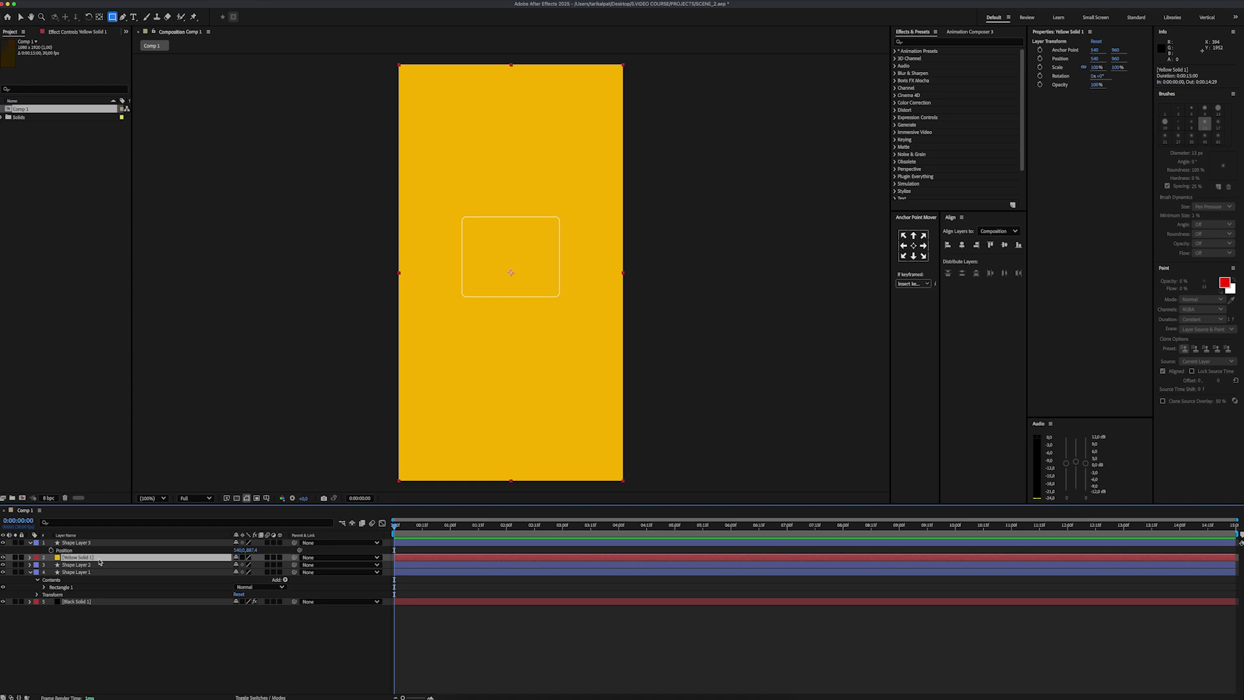
- Duplicate Shape Layer 3 and fill the copy with white FFFFFF
click(96, 544)
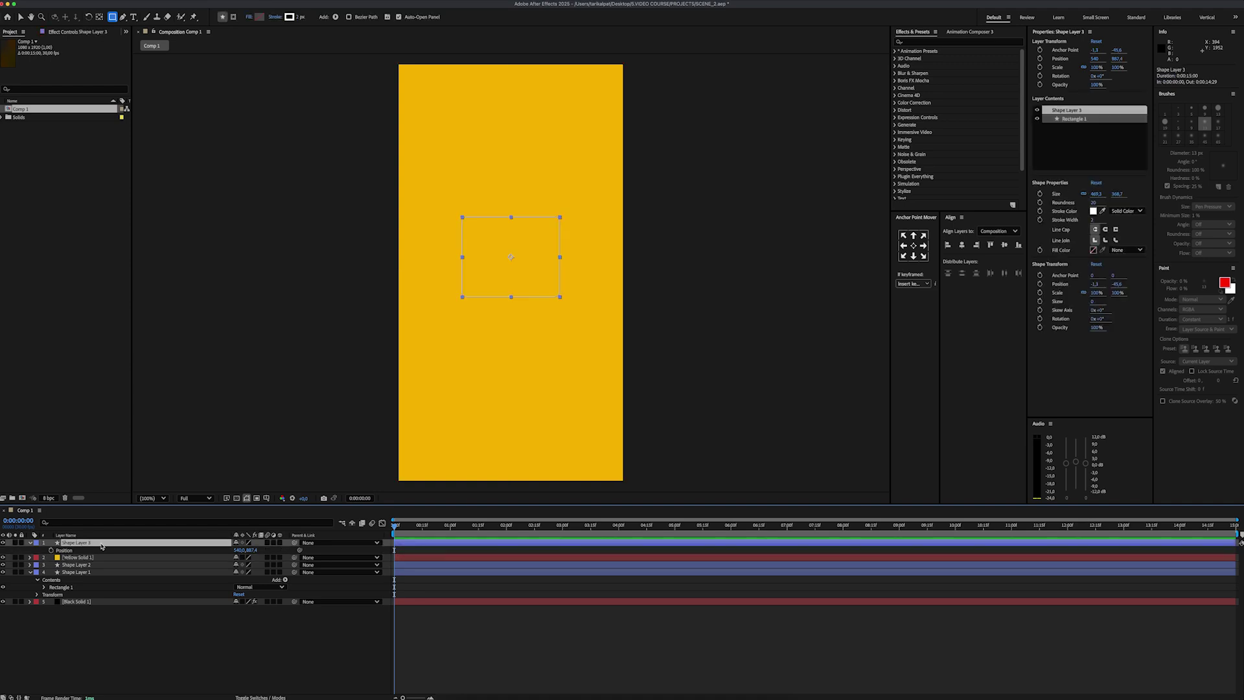
key(super+d)
click(259, 17)
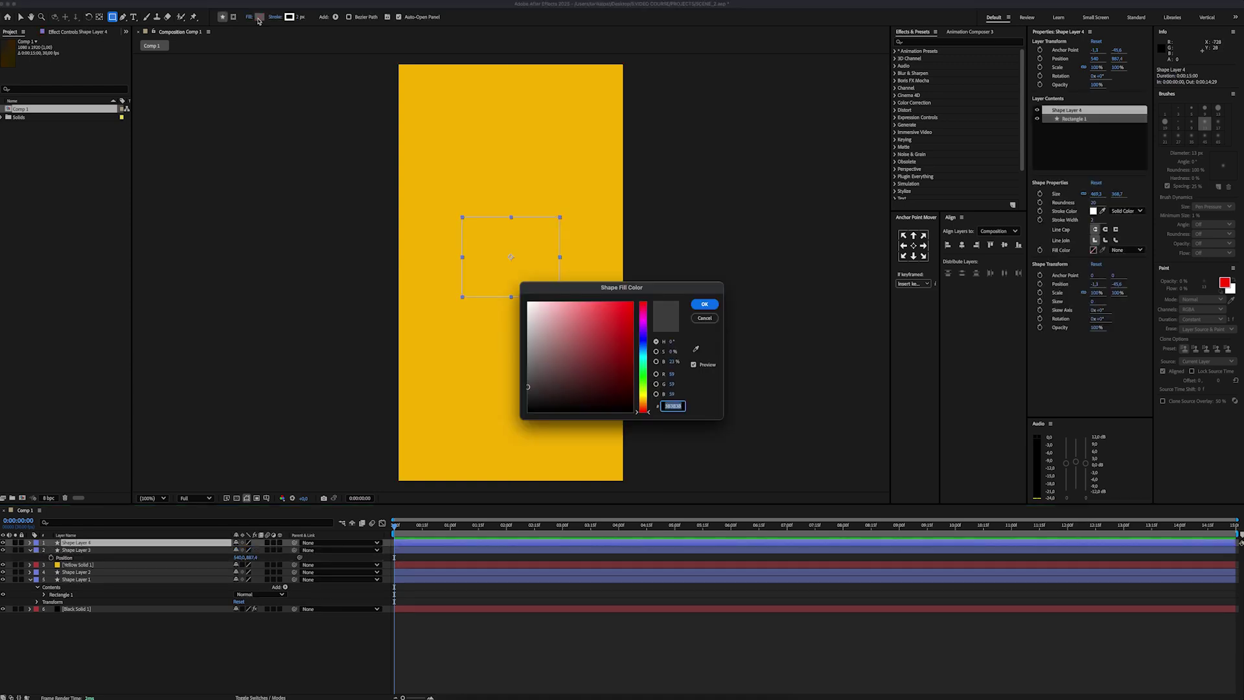
text(FFFFFF)
click(698, 306)
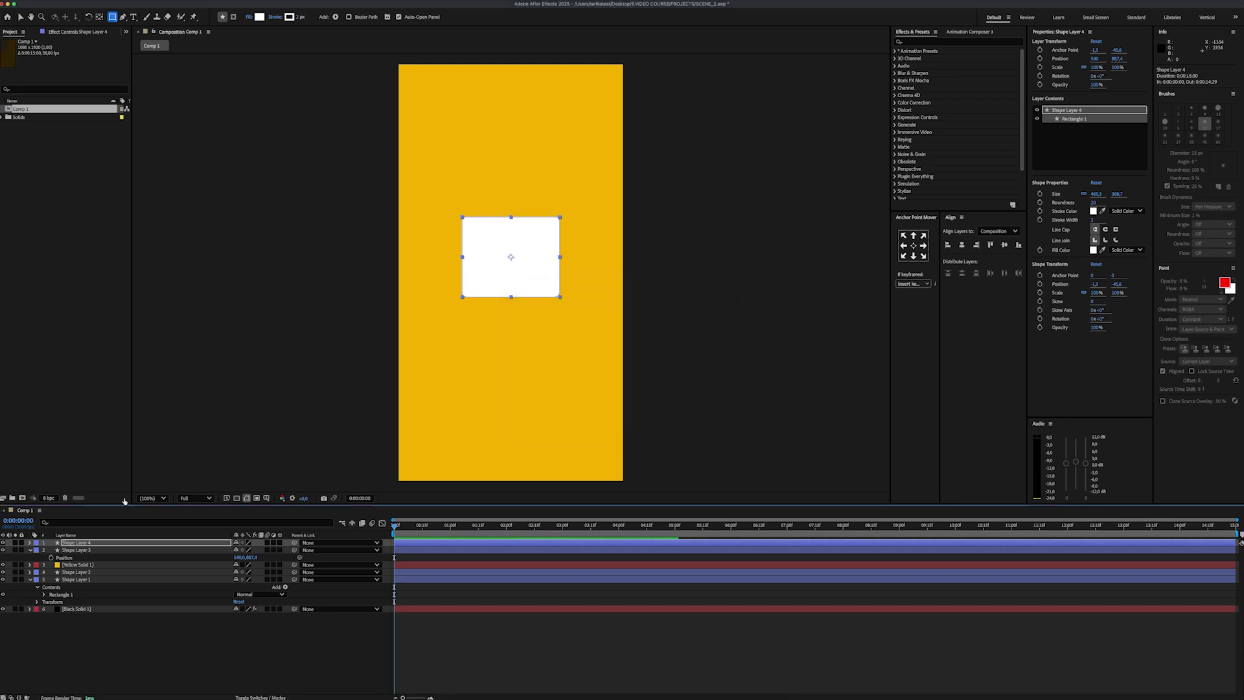
- Use the white-filled Shape Layer 4 as the track matte of the yellow solid
click(88, 564)
click(275, 697)
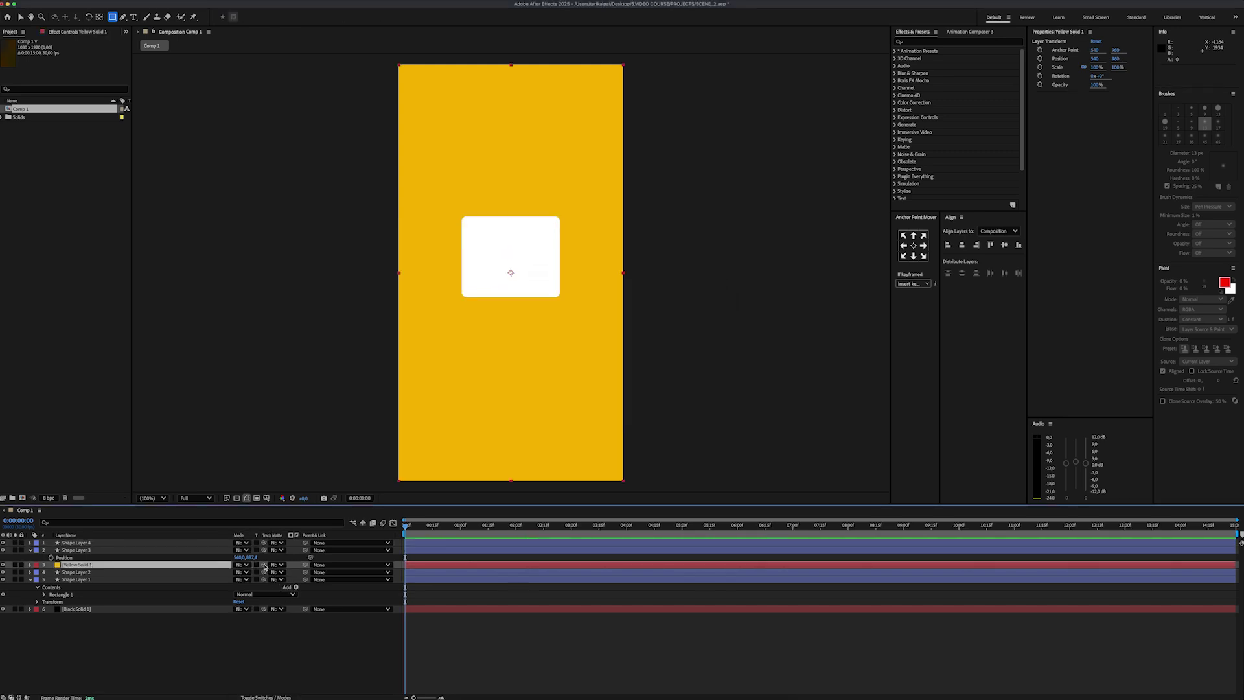
drag(138, 555, 123, 549)
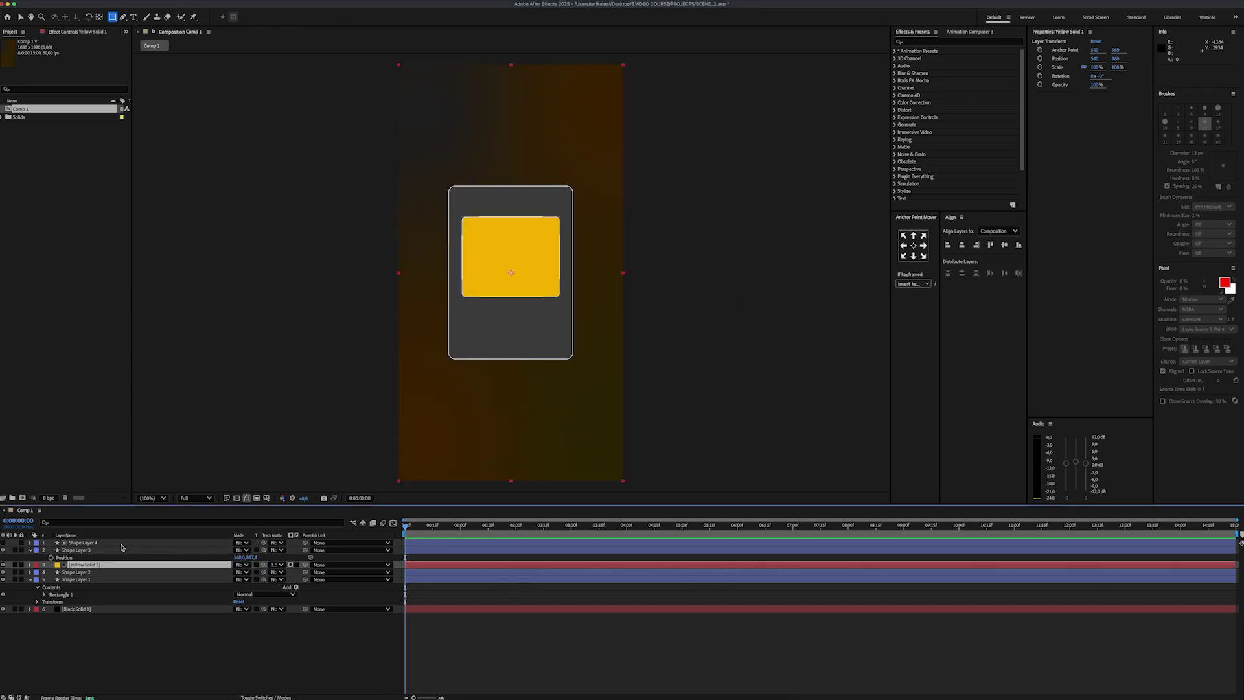
- Pre-compose the yellow solid as Yellow Solid 1 Comp 1, leaving all attributes in Comp 1
right_click(123, 567)
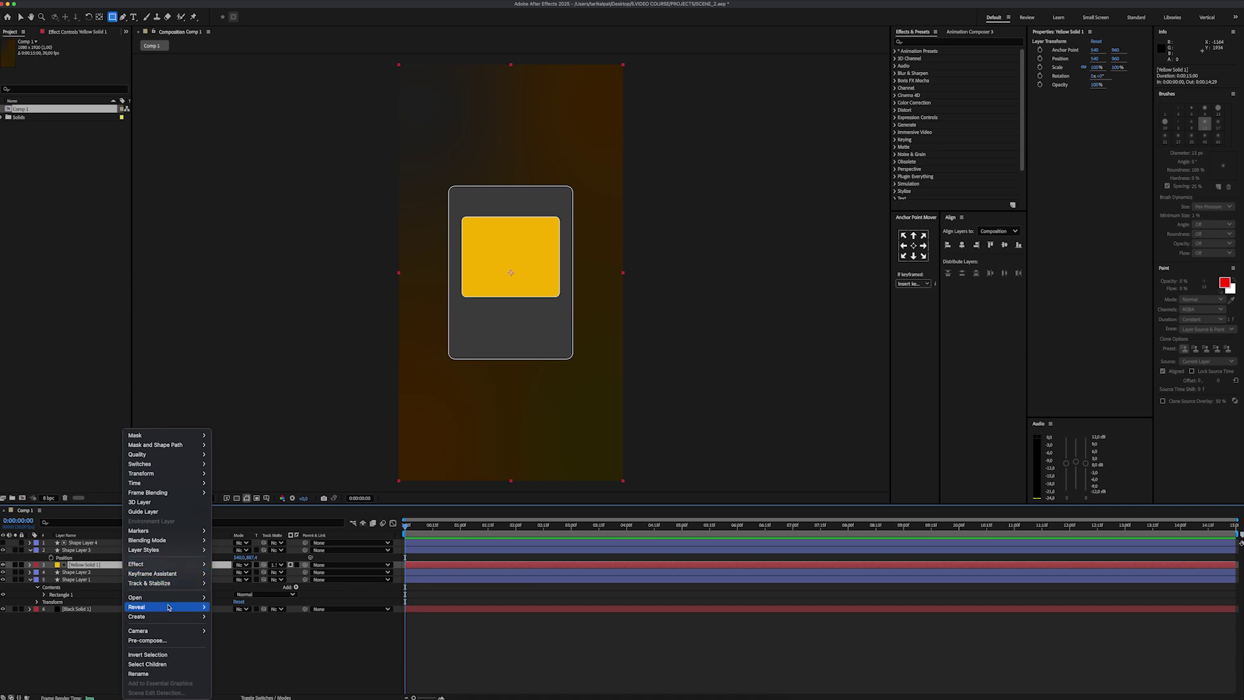
click(171, 639)
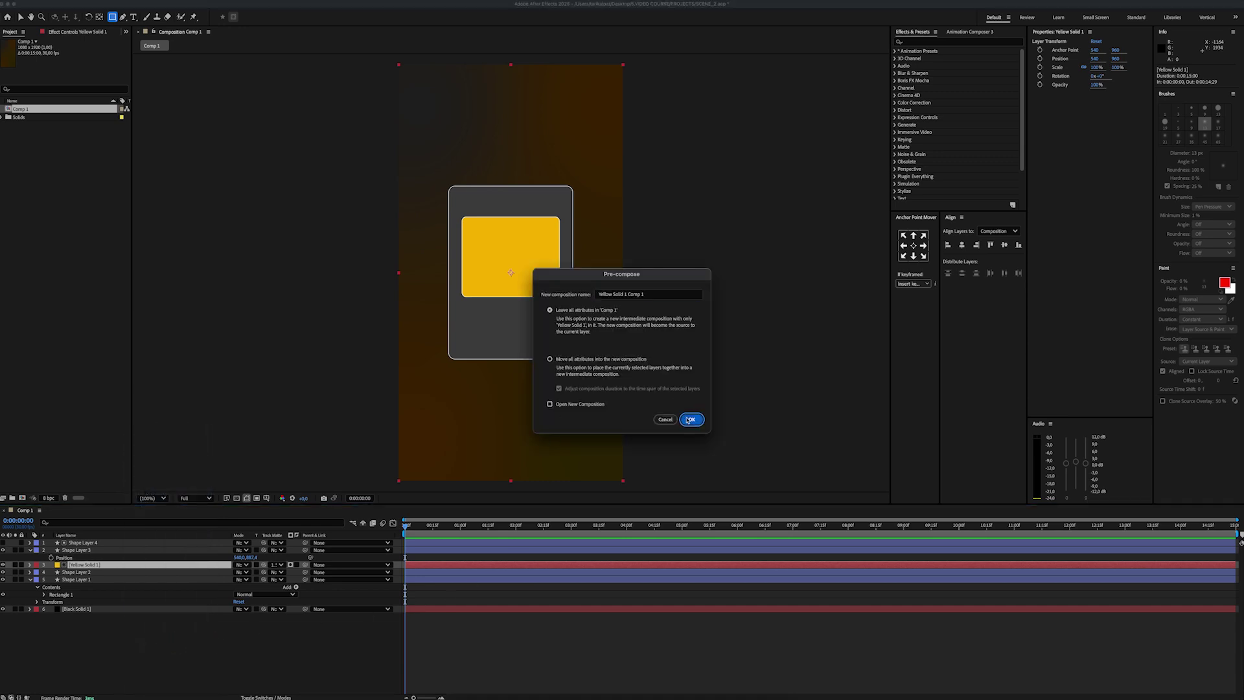
click(690, 420)
- Lock the Comp 1 viewer, open the yellow precomp in its own viewer and dock the two side by side
double_click(123, 566)
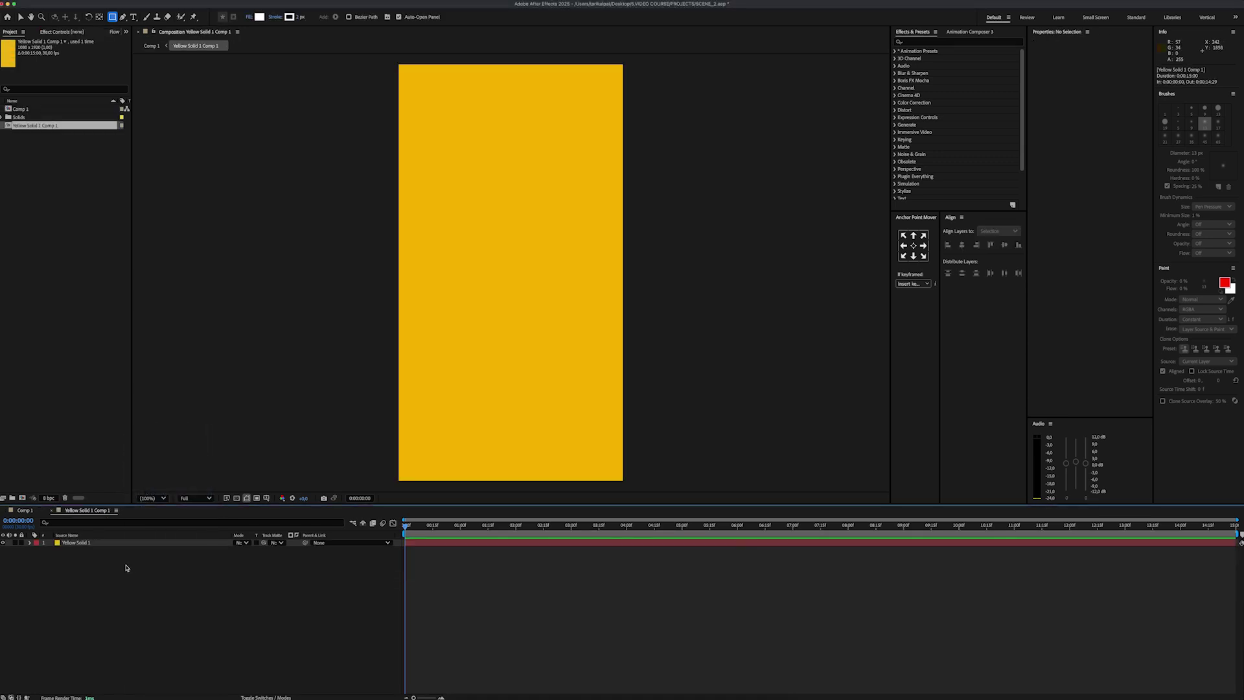
click(26, 510)
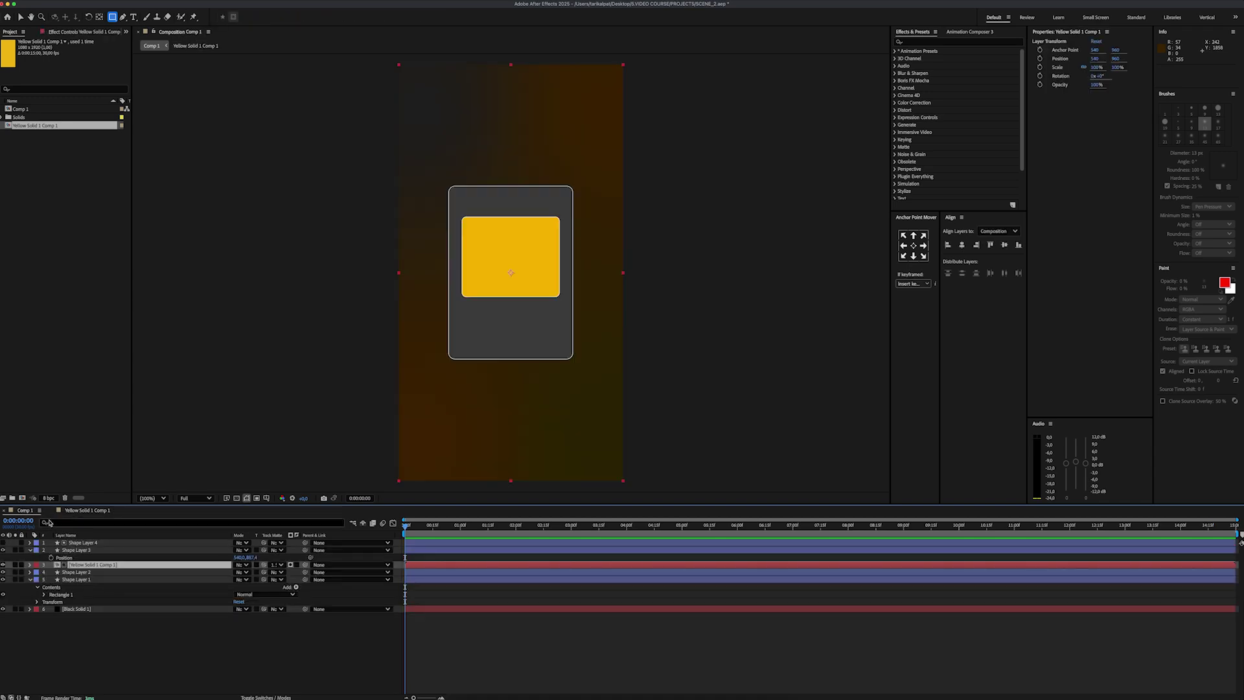
click(154, 33)
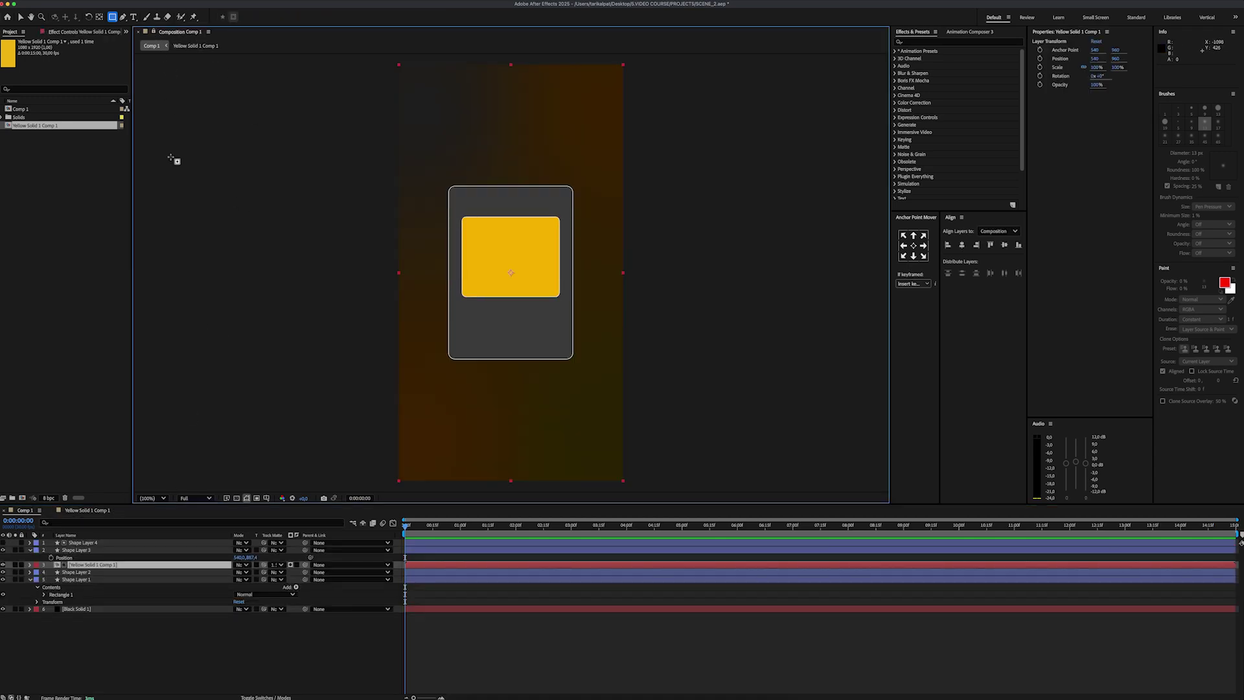
double_click(180, 564)
drag(243, 33, 749, 149)
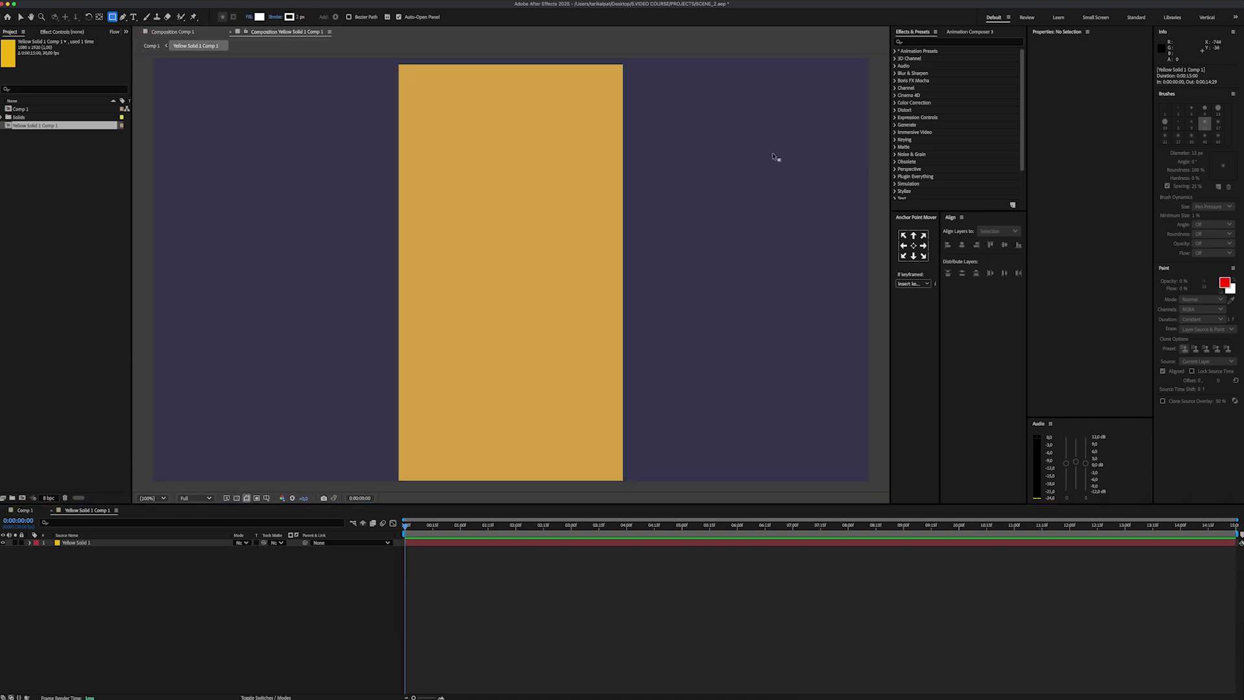
drag(865, 214, 866, 215)
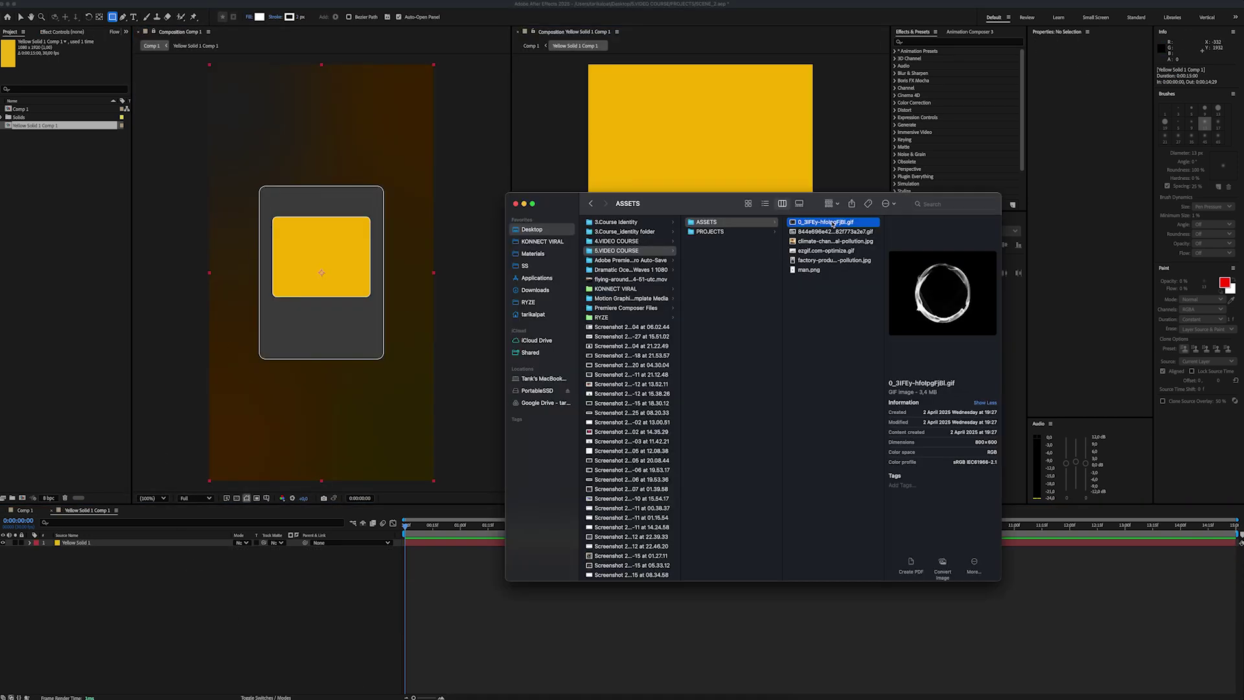
- Import the white ring GIF from the ASSETS folder into the precomp, scale it to 71% and position it within the card's window
drag(836, 223, 142, 549)
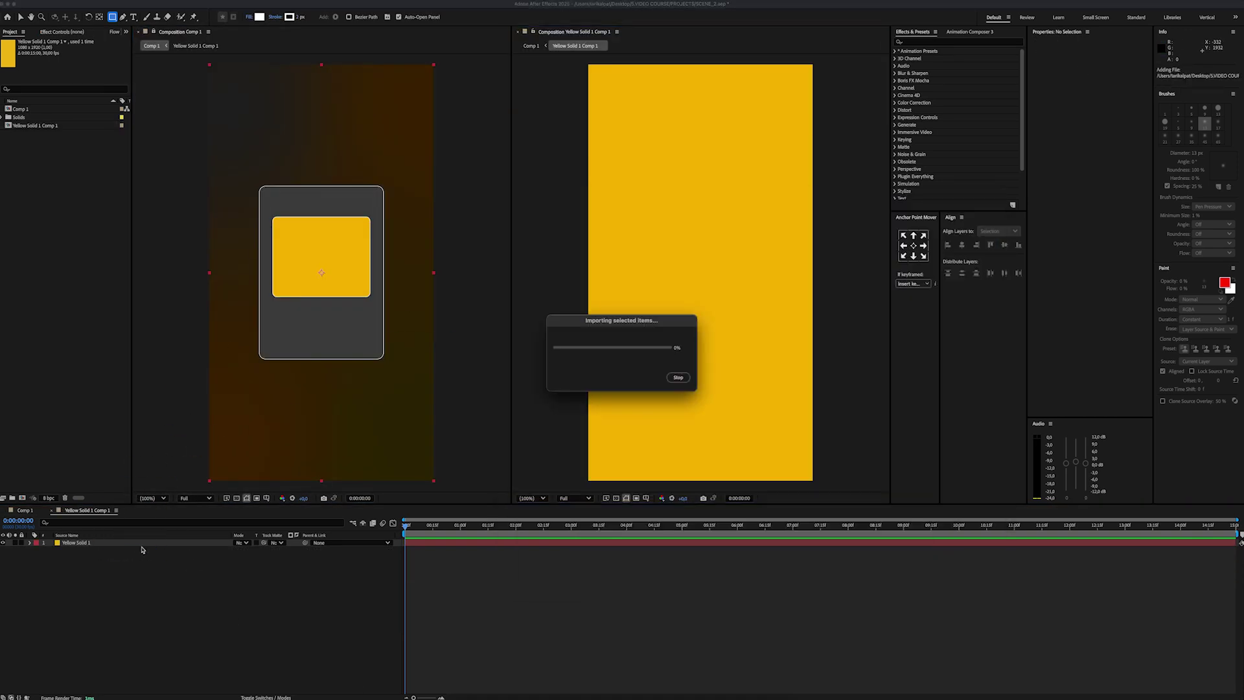
key(s)
drag(251, 550, 243, 552)
key(v)
drag(700, 289, 699, 274)
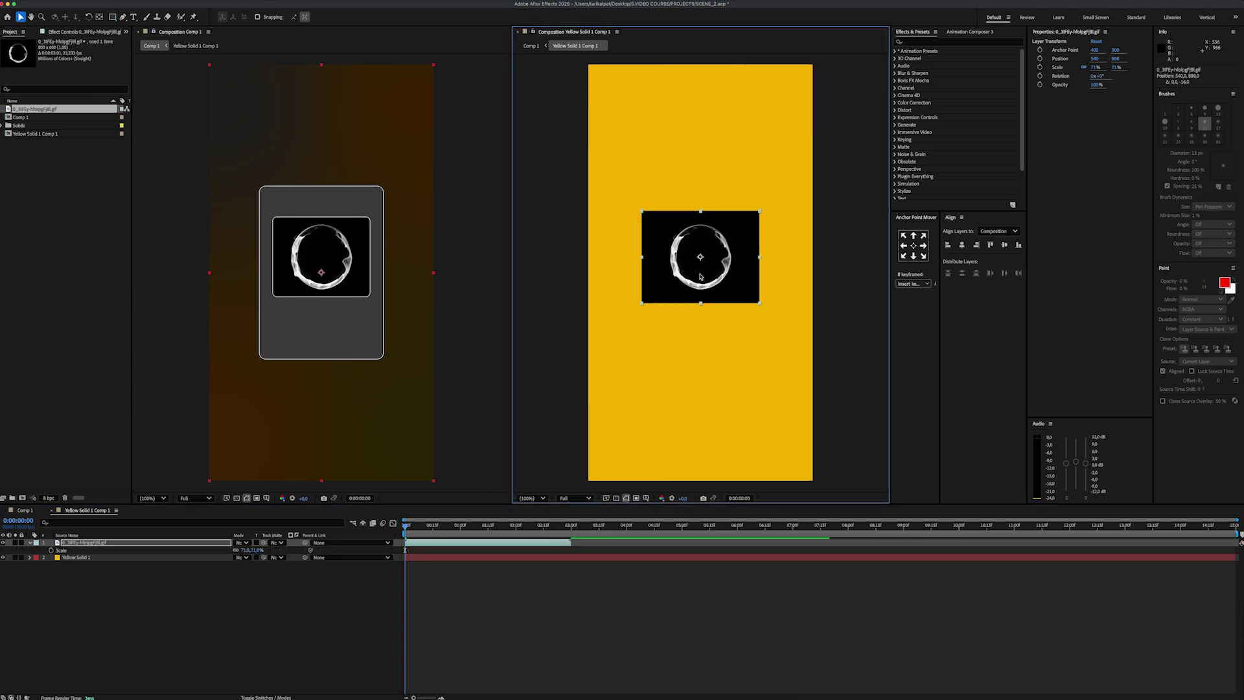
- Give the ring GIF layer a darkening blend mode and apply the Change to Color effect to it
click(242, 542)
click(272, 341)
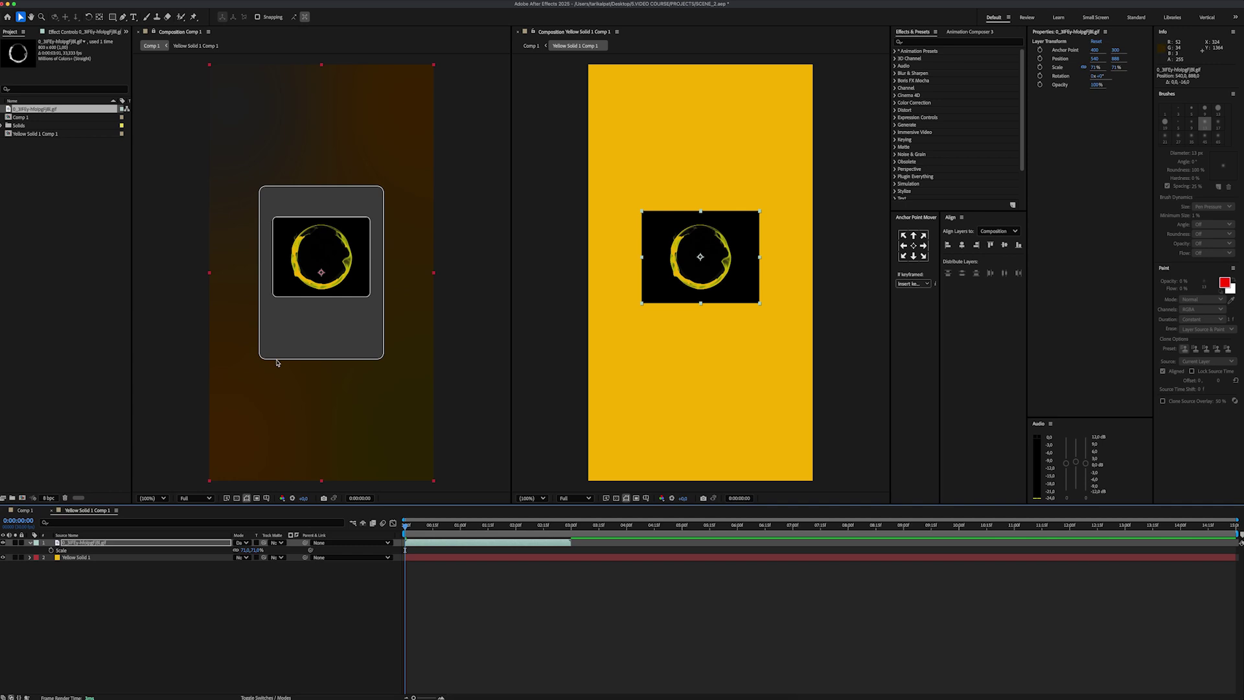
click(47, 32)
click(953, 41)
text(chang)
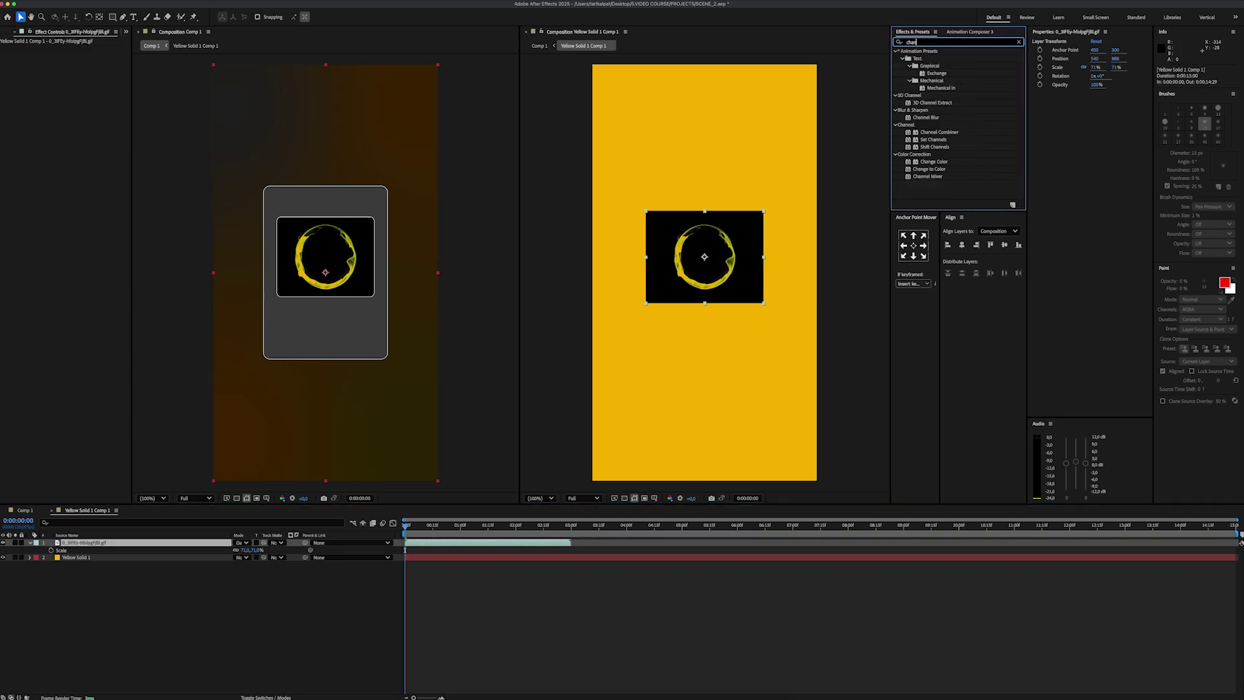
drag(929, 96, 703, 259)
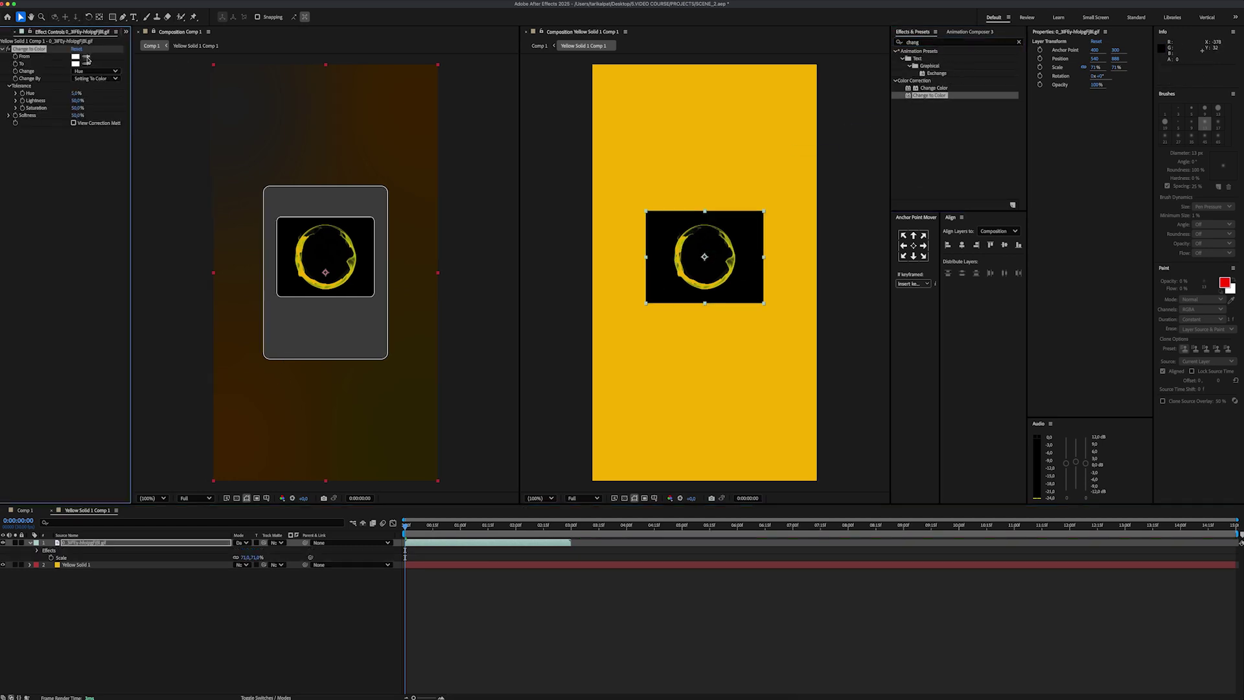
- Set Change to Color to replace black, changing Hue, Lightness & Saturation, and preview the ring animation
click(76, 56)
drag(557, 379, 510, 422)
key(Return)
click(97, 71)
click(96, 109)
key(space)
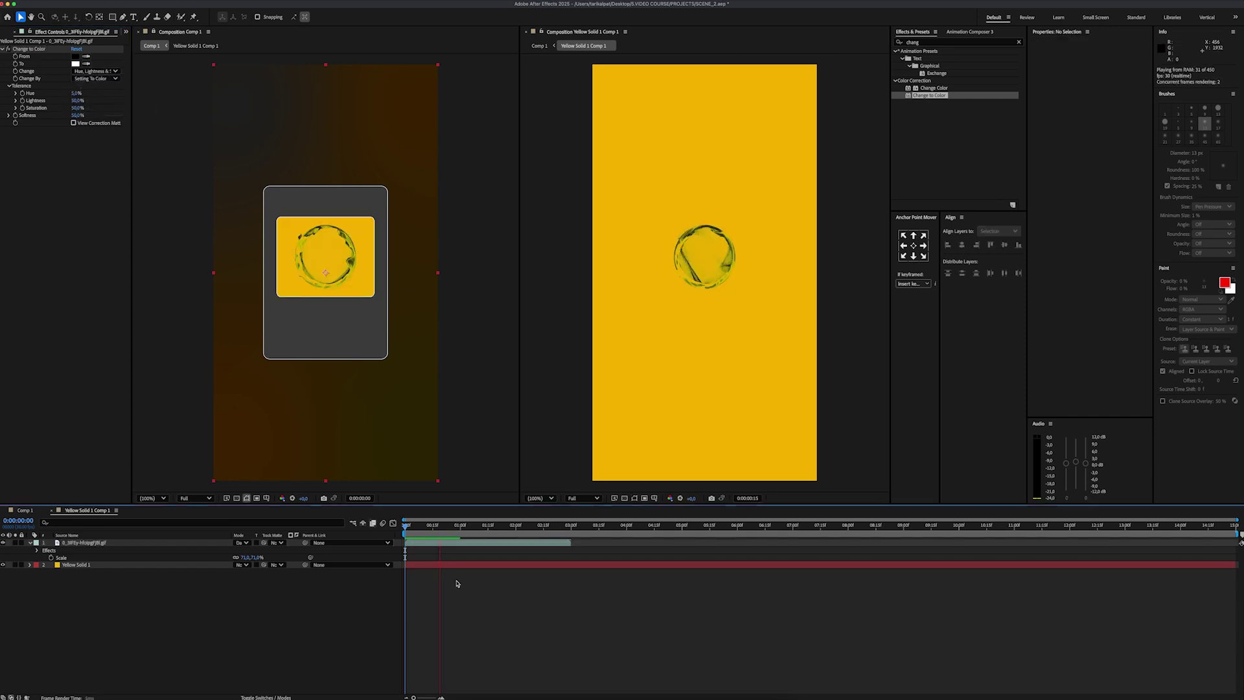
key(space)
click(77, 564)
click(150, 634)
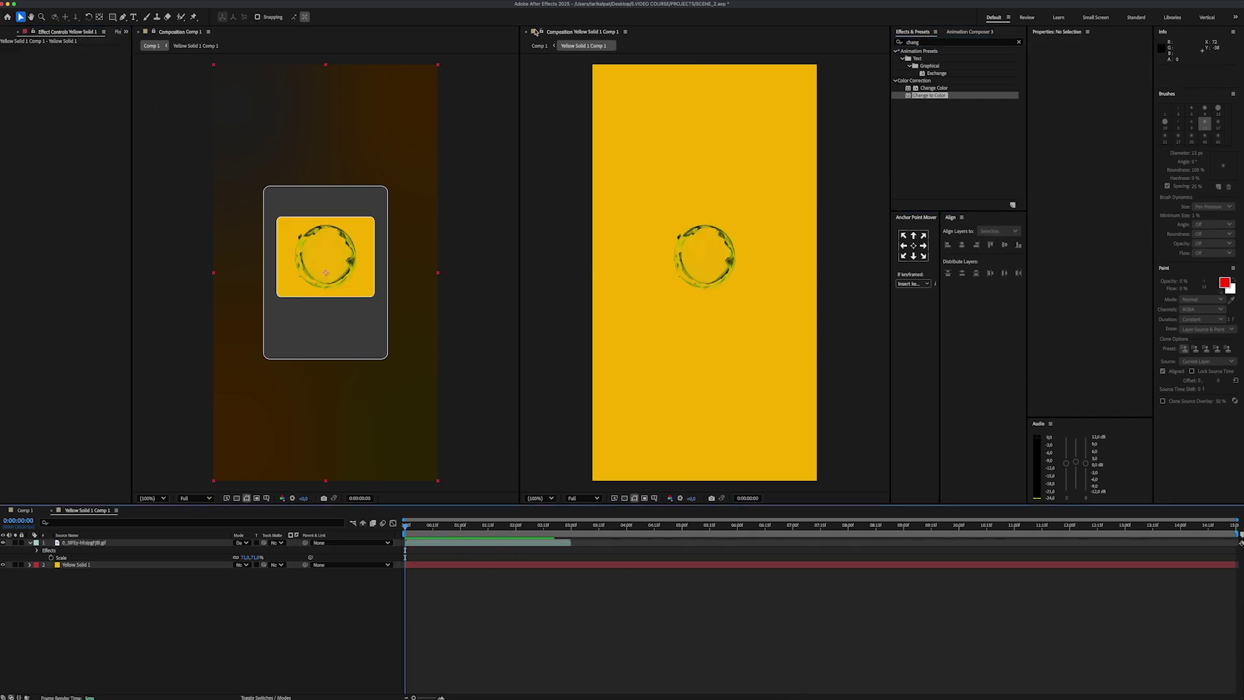
- Merge the two viewers back into one and duplicate the ring GIF layer six times in the precomp
click(525, 33)
click(198, 542)
key(super+d)
key(super+d)
key(super+d)
key(super+d)
key(super+d)
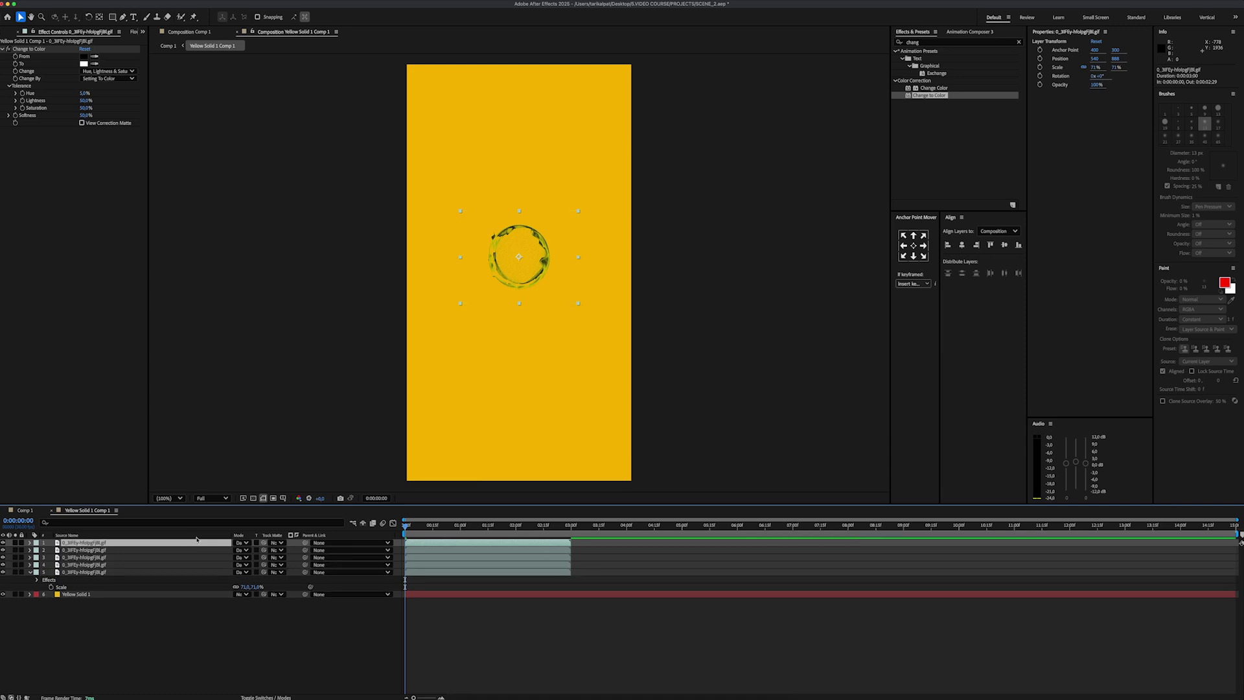
key(super+d)
- Sequence the seven ring GIF layers one after another with a zero-length overlap, and check the result in Comp 1
shift+click(120, 587)
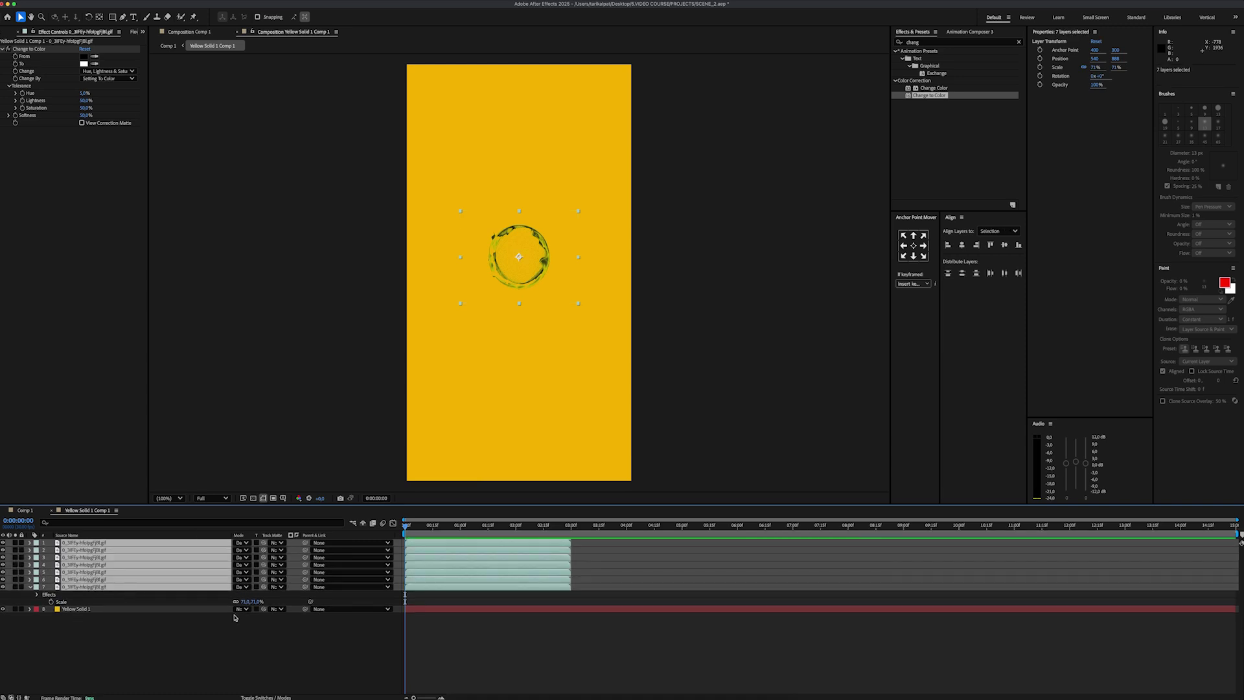
right_click(170, 564)
mouse_move(200, 576)
click(303, 649)
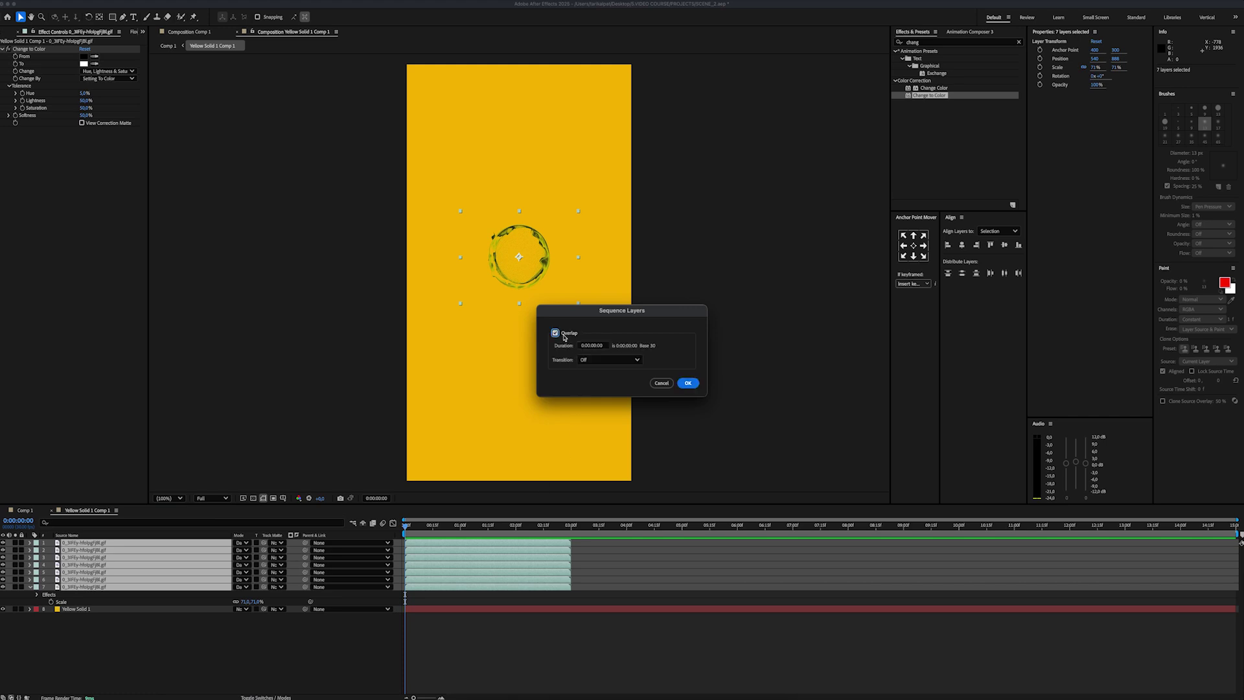
click(688, 383)
drag(404, 526, 546, 528)
click(24, 510)
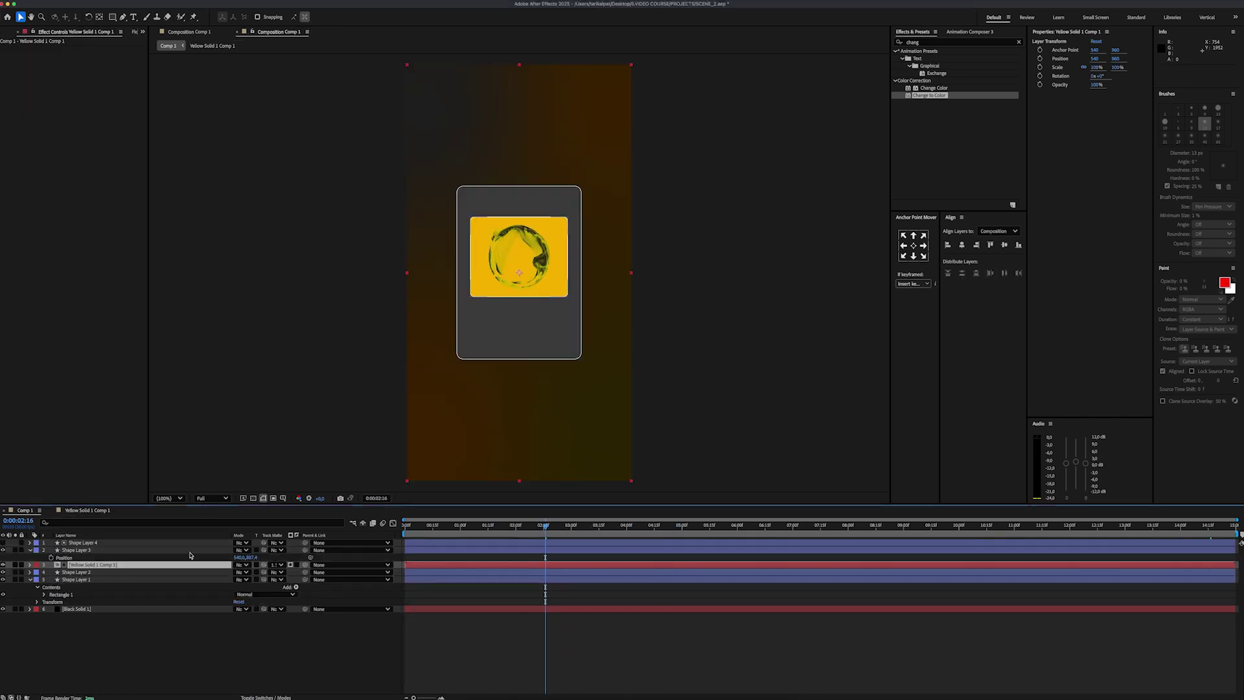
- Add the text AI at the start of Comp 1 below the card's media and set its font to Montserrat
click(175, 645)
key(Home)
key(ctrl+t)
click(507, 324)
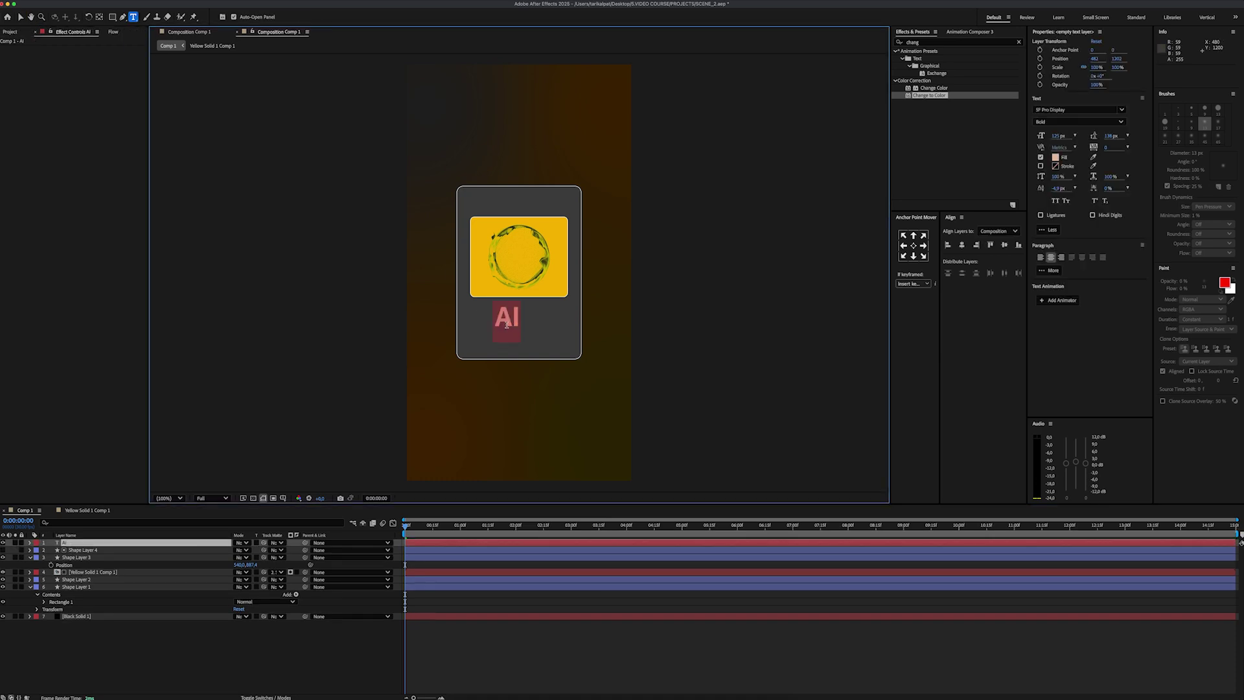
click(1075, 109)
text(MONTSE)
click(1095, 253)
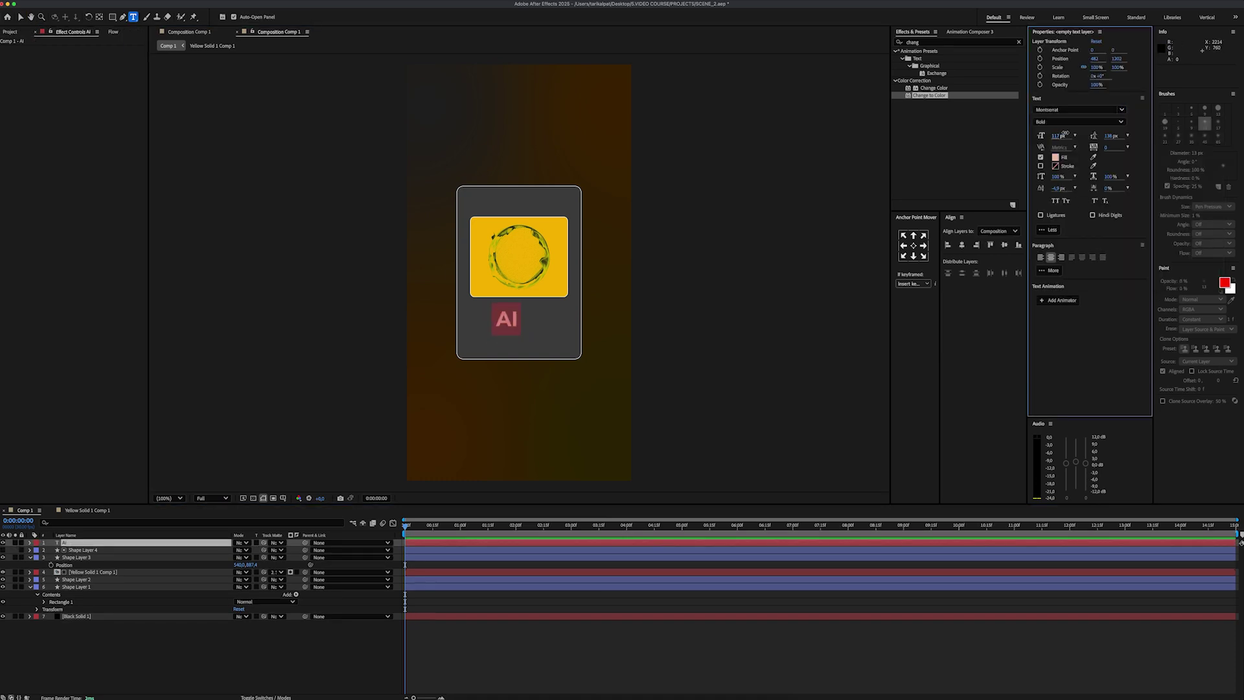
- Enlarge the AI text, center its anchor point, align it horizontally to the composition and lower it to Y position 1189.8
drag(1079, 131, 1084, 131)
click(914, 245)
click(962, 245)
click(208, 542)
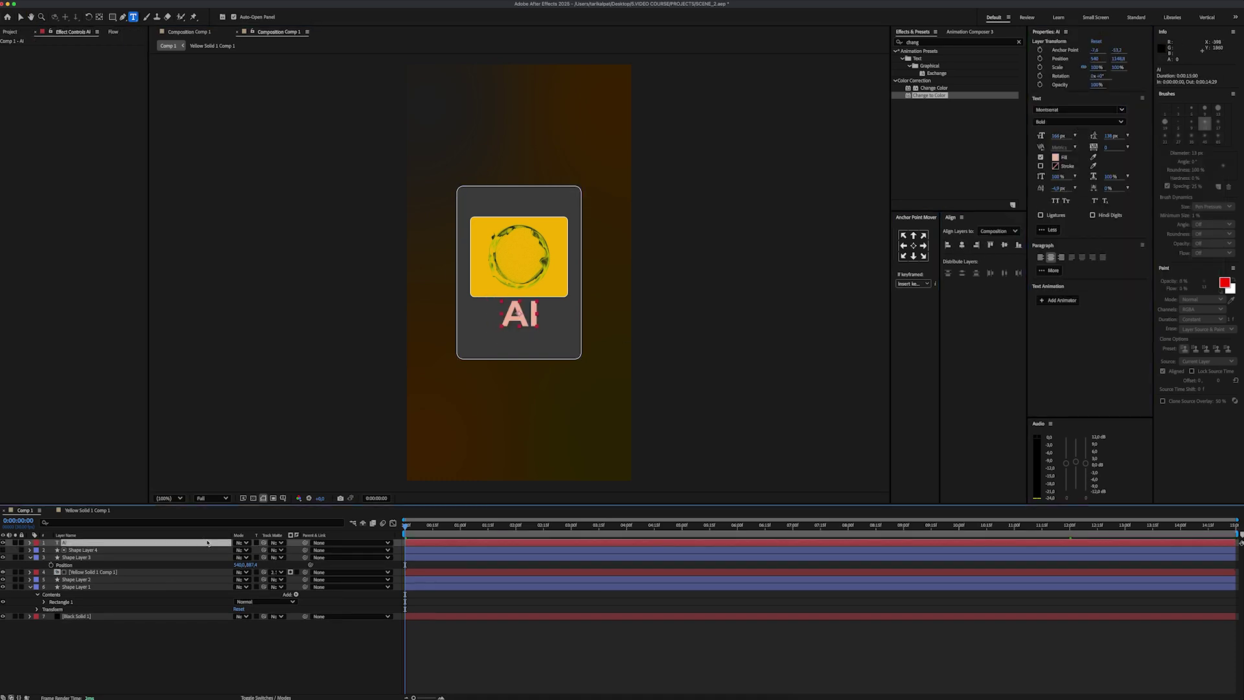
key(p)
drag(254, 550, 272, 549)
- Apply the Gradient Ramp effect to the AI text with a red-orange start color
click(955, 43)
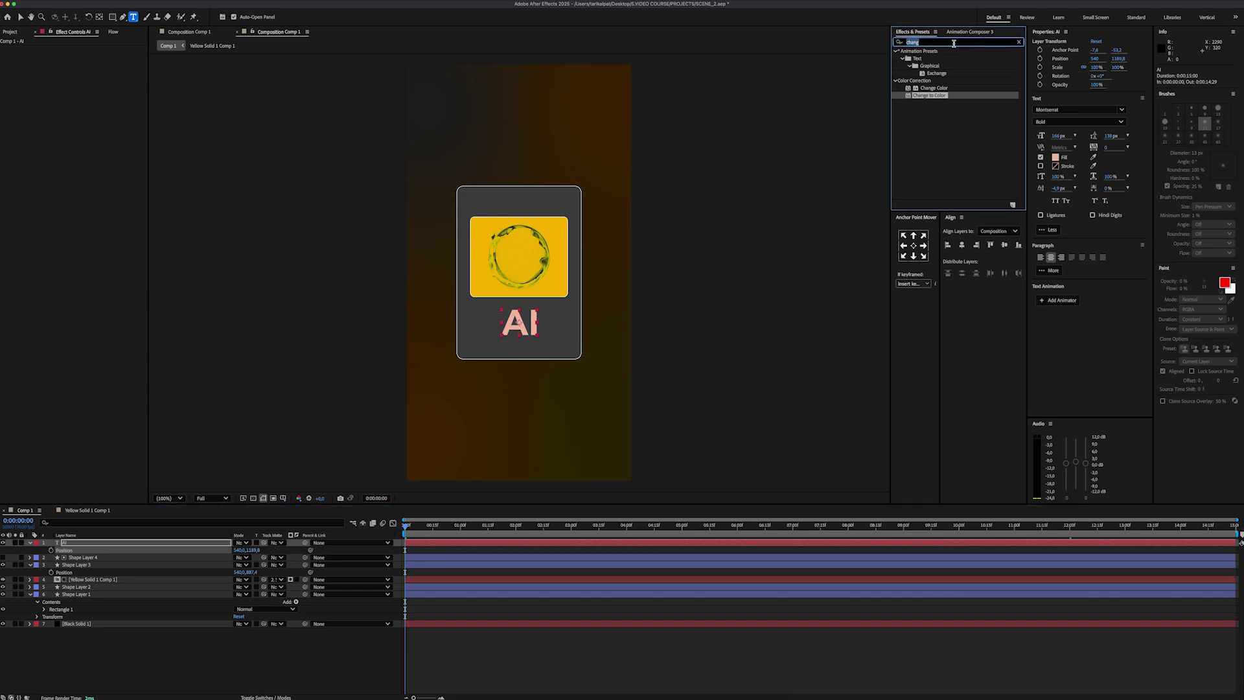
text(gradie)
double_click(935, 88)
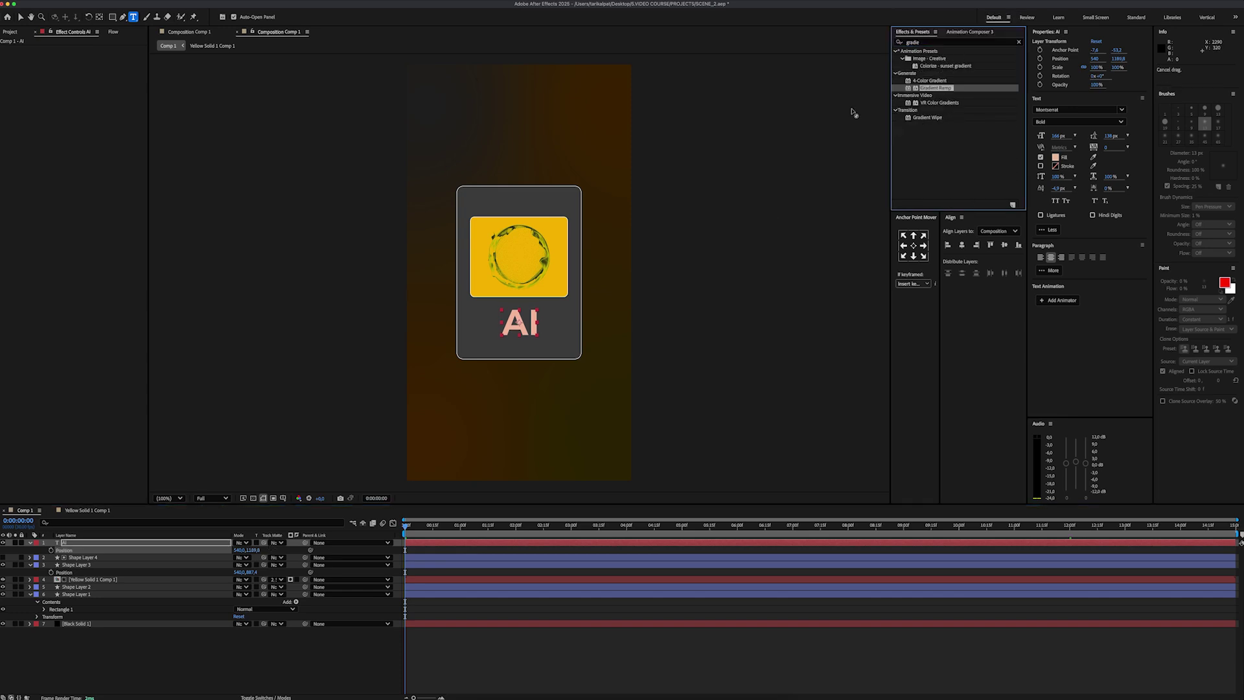
click(84, 64)
drag(643, 410, 644, 402)
key(Return)
- Set the ramp's end color to light orange and place its start and end points just above and below the AI text
click(83, 79)
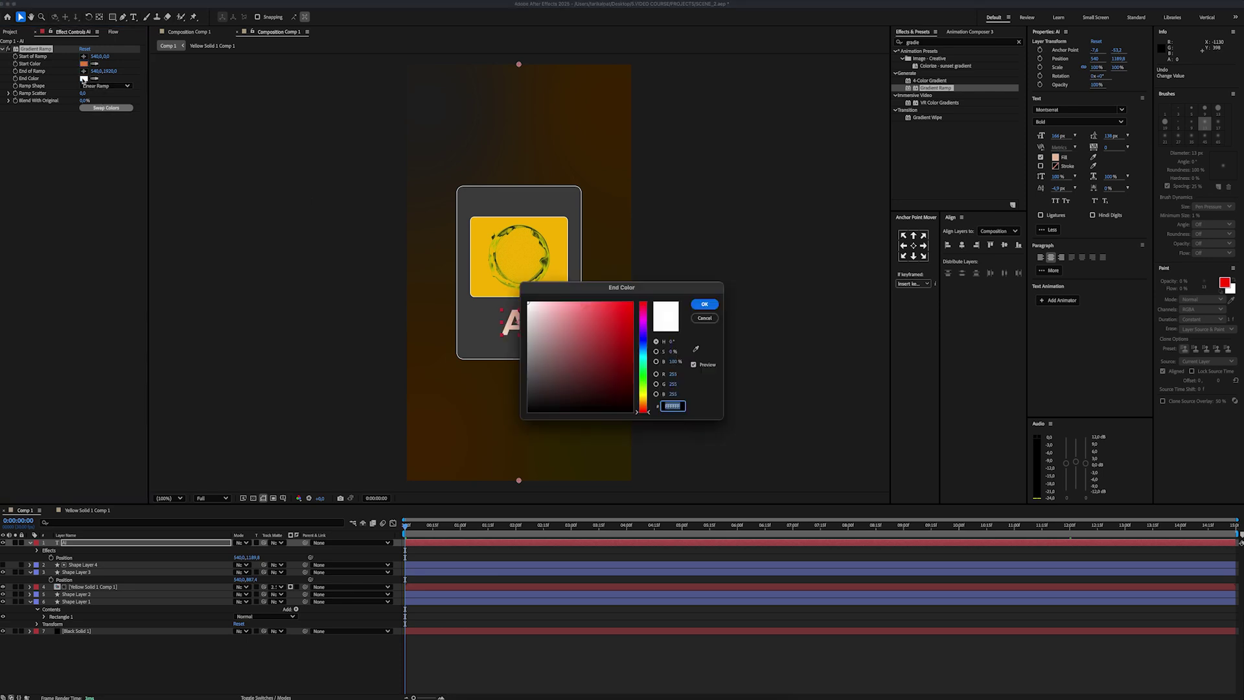
click(644, 405)
key(Return)
drag(518, 65, 520, 254)
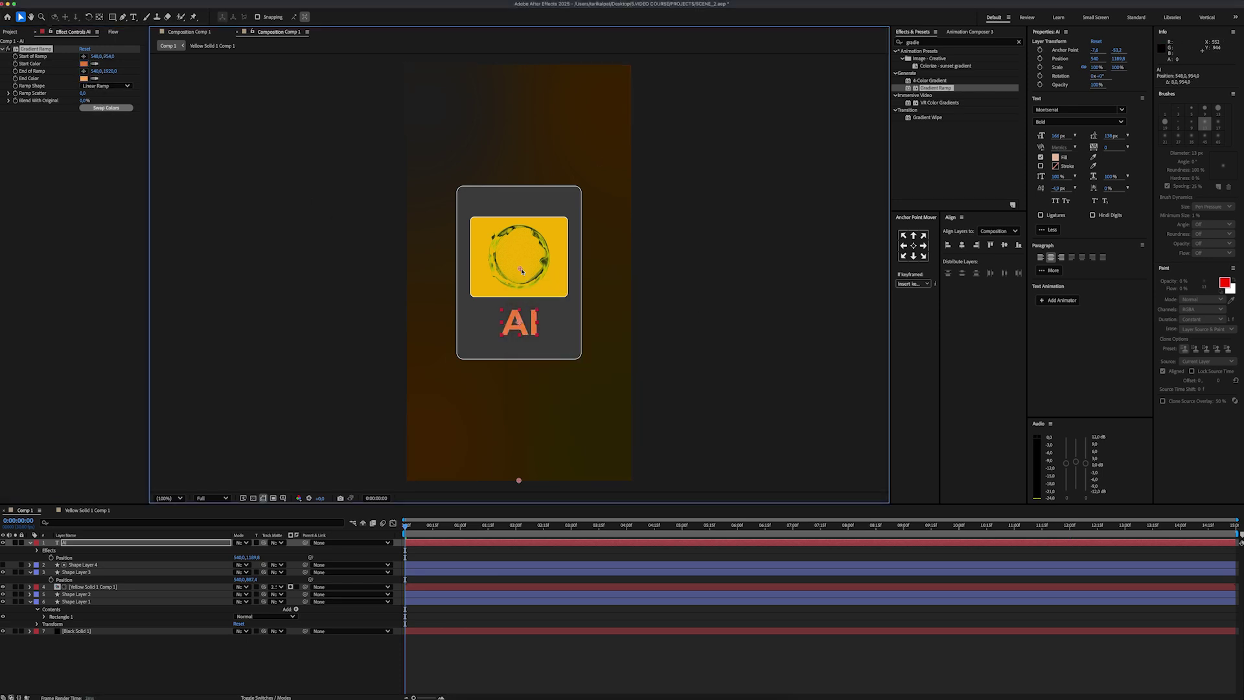
- Apply the Deep Glow effect to the AI text and reduce its exposure
click(927, 42)
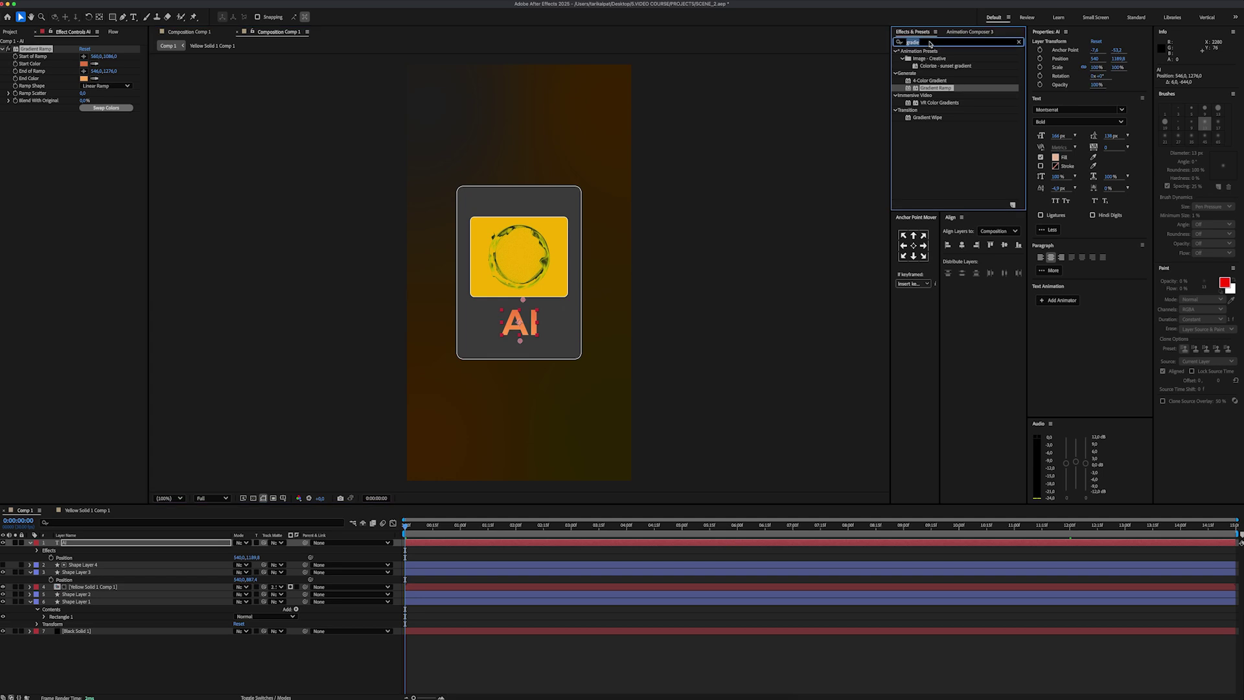
text(deep glow)
drag(925, 59, 37, 230)
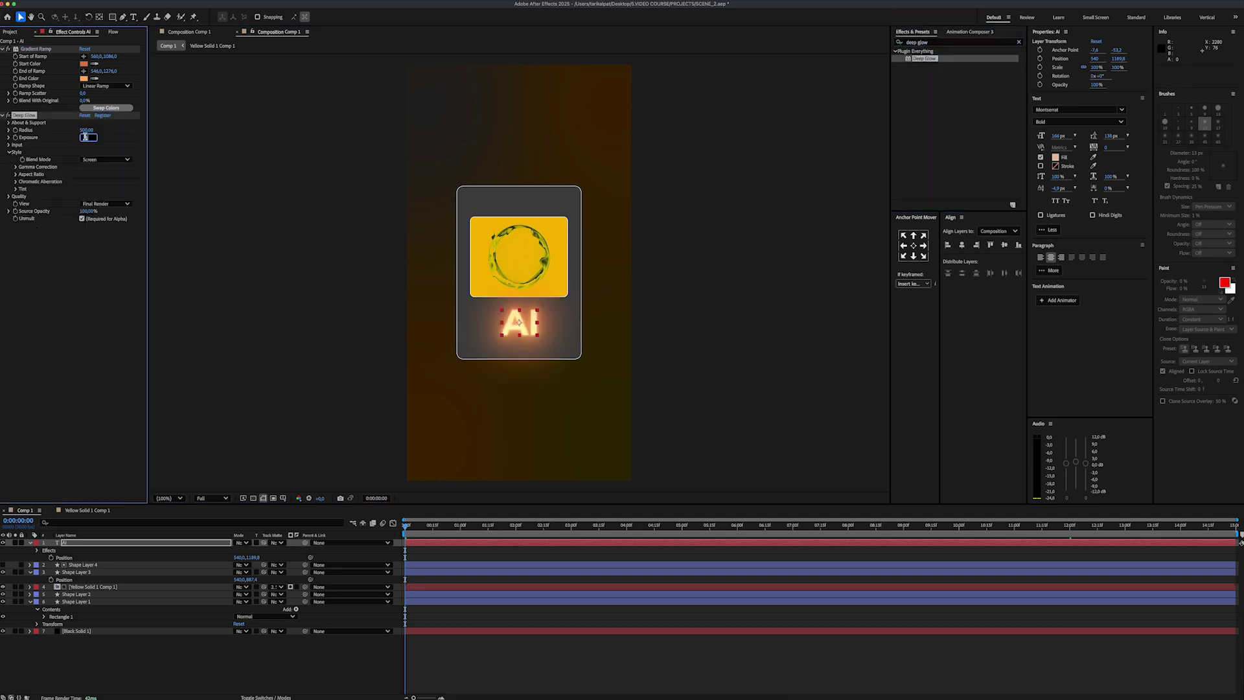
key(Return)
- Add the text 2022 near the card's upper edge and fill it with white
key(ctrl+t)
click(478, 206)
text(2022)
key(ctrl+a)
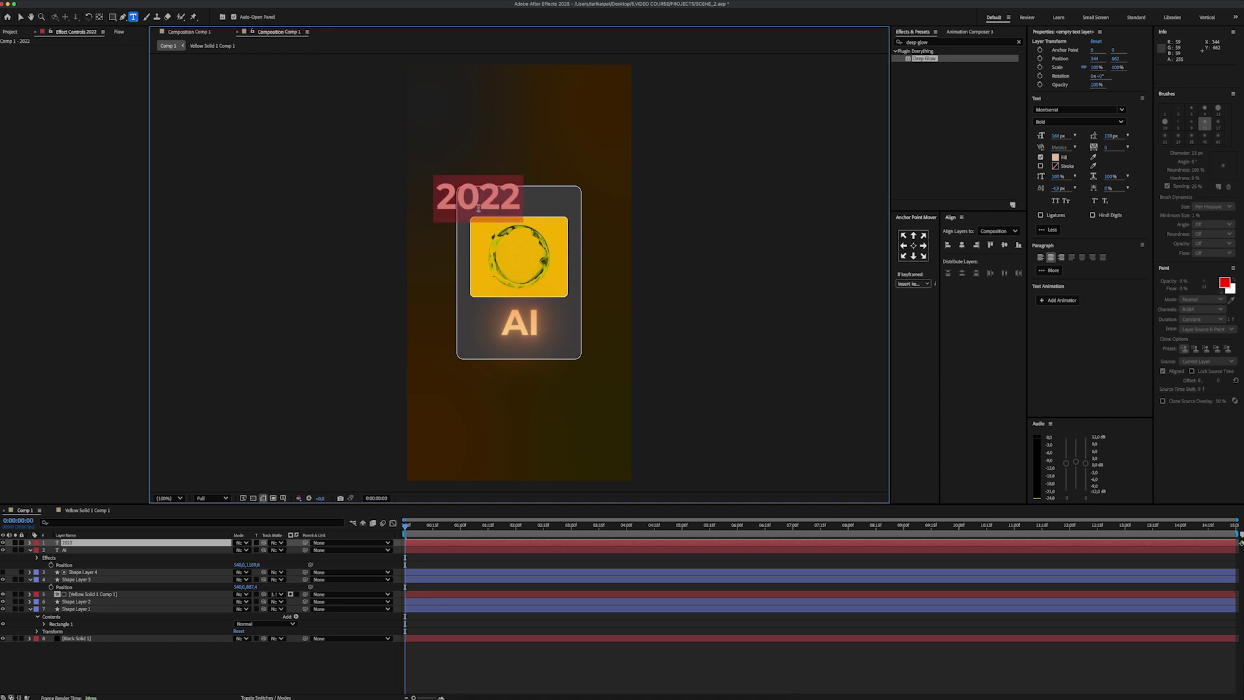
click(1056, 157)
drag(551, 360, 461, 188)
key(Return)
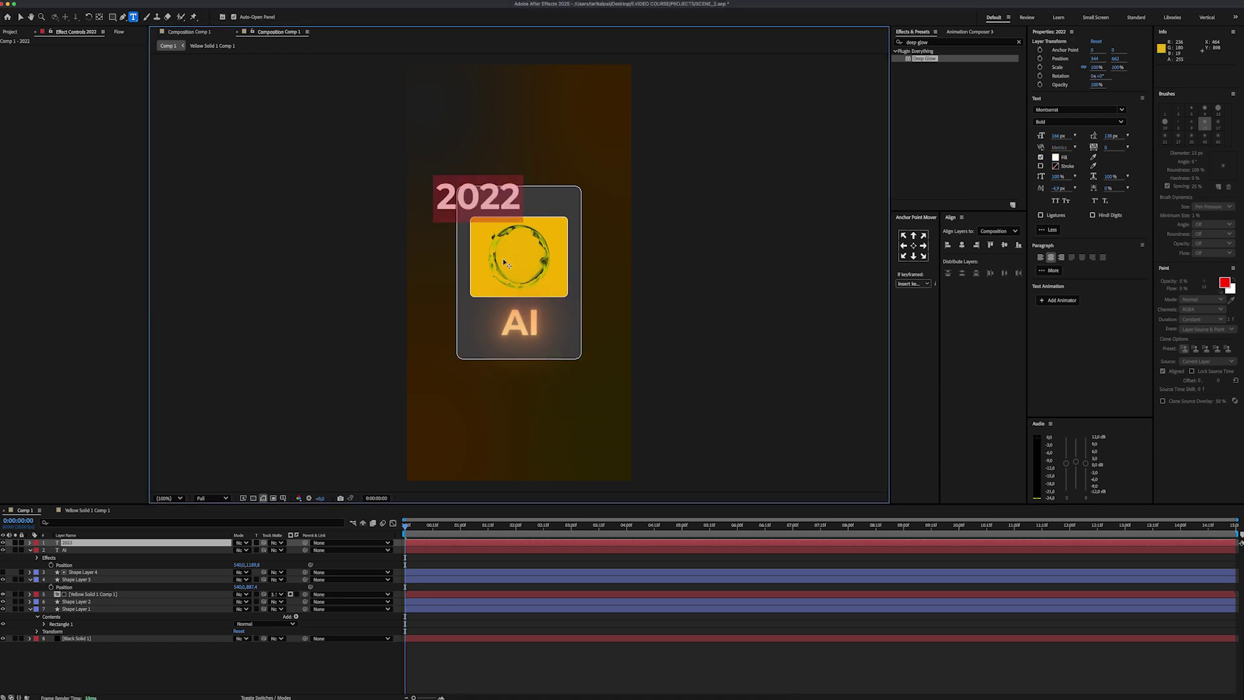
- Set the 2022 text to SemiBold at 60 px
click(1062, 122)
click(1055, 250)
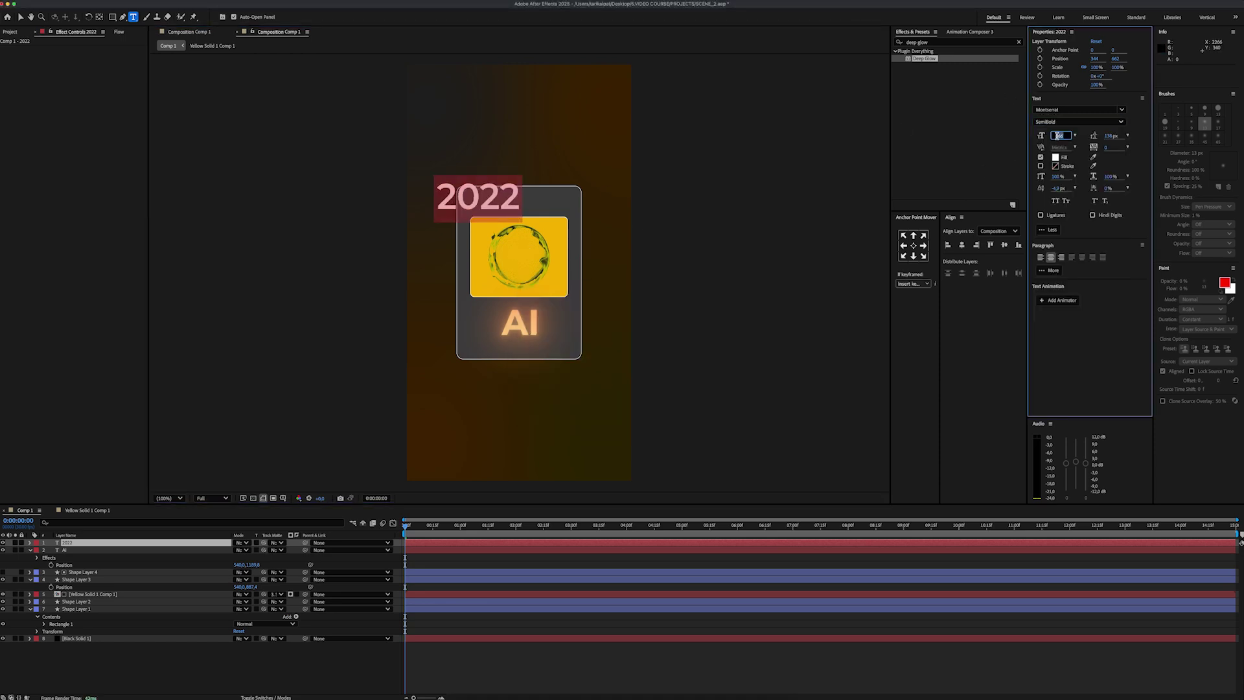
click(1056, 136)
text(60)
key(Return)
- Place the 2022 text inside the card above the media, aligned with the media's left edge
click(205, 671)
click(151, 543)
key(v)
scroll(497, 206, up, 3)
drag(357, 211, 414, 219)
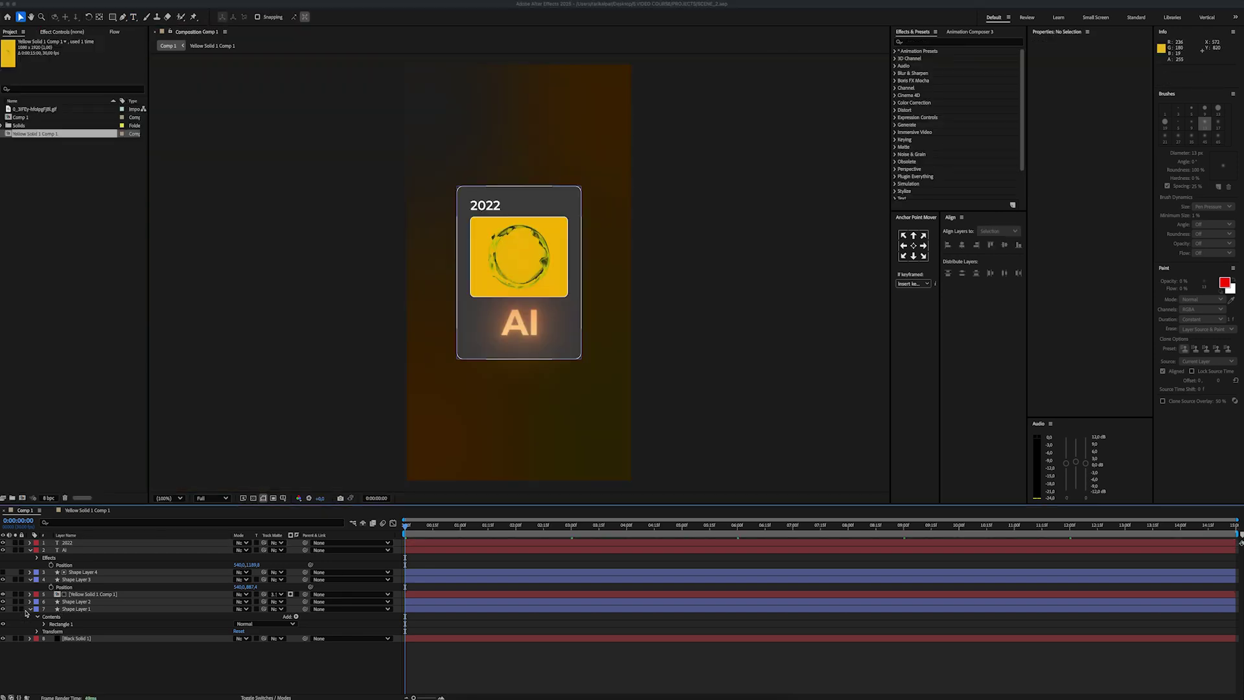
- Set the opacity of Shape Layer 1 and Shape Layer 2 to 45%
click(29, 610)
click(97, 609)
shift+click(162, 602)
text(t)
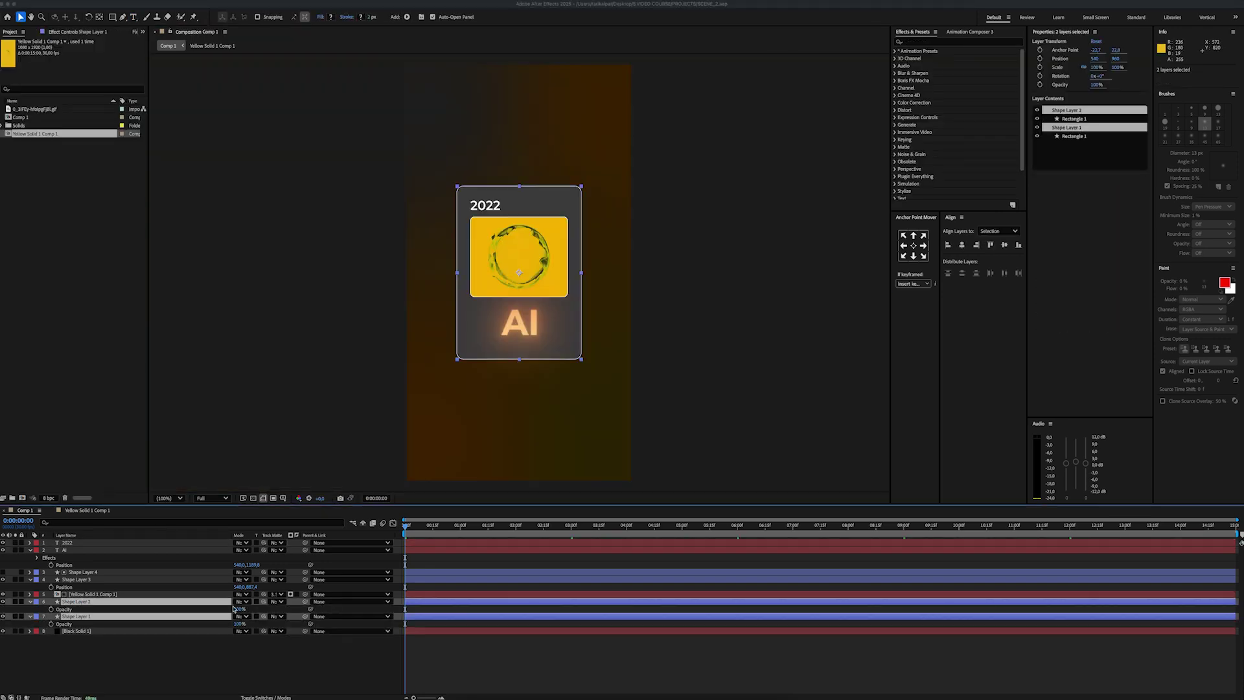
text(45)
key(Return)
click(234, 644)
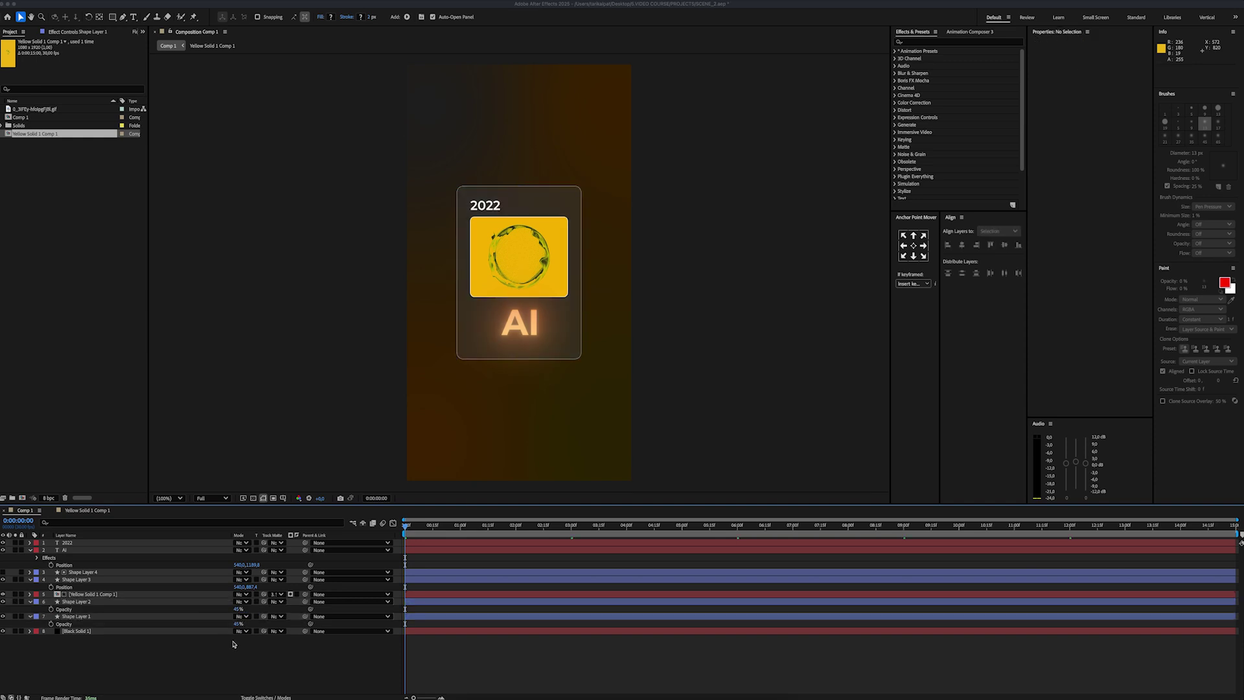
- Collapse the expanded layers and give the seven card layers a red label color
click(31, 602)
click(31, 609)
click(30, 551)
click(30, 565)
click(67, 543)
shift+click(77, 587)
click(51, 535)
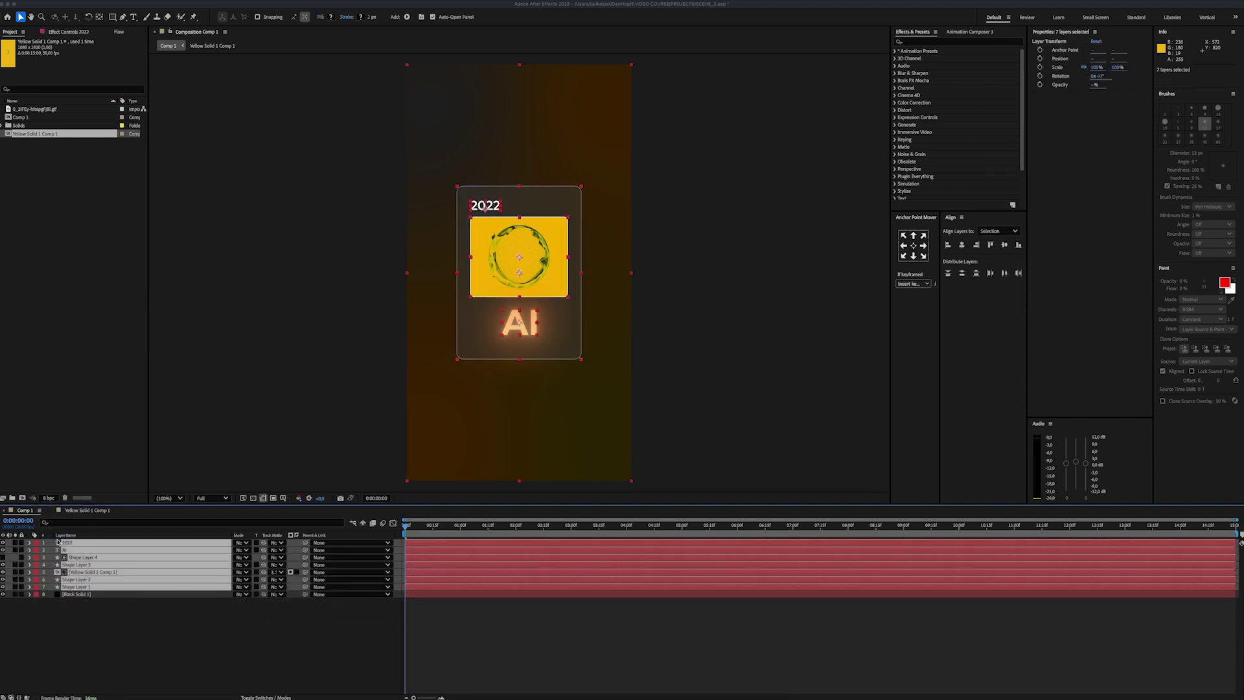
- Paste a copy of the seven card layers and pre-compose the original set as BOX 1
key(super+v)
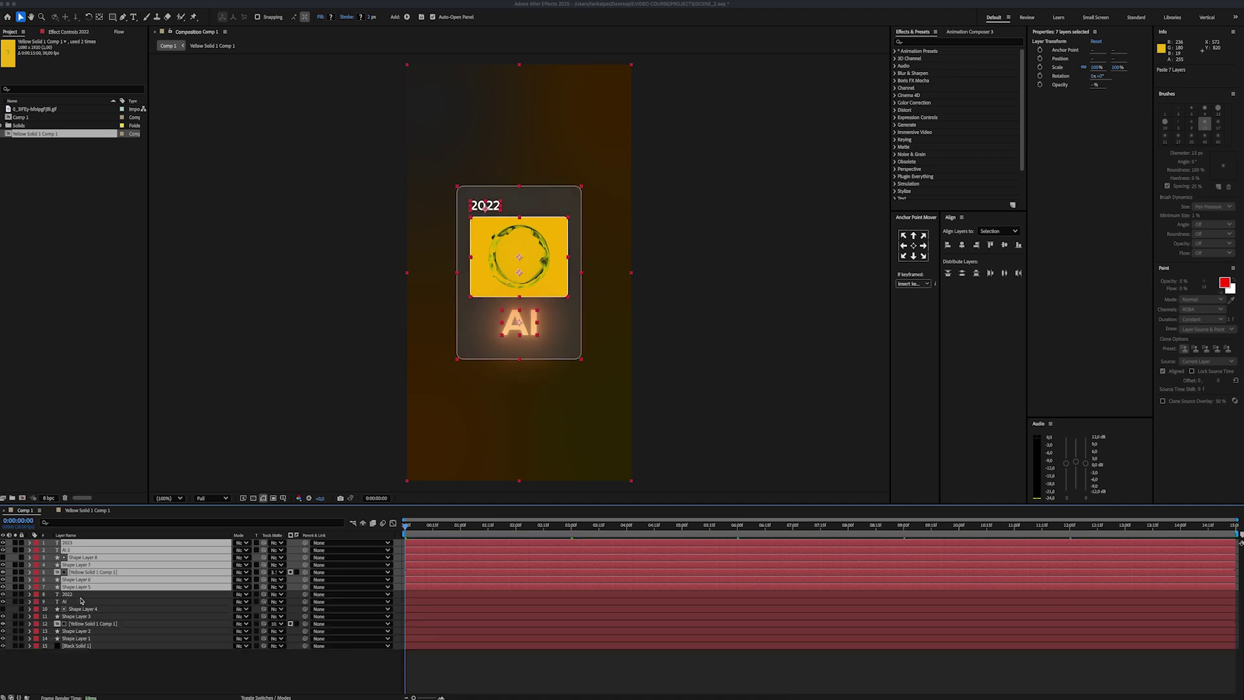
click(80, 594)
shift+click(82, 639)
right_click(82, 643)
click(116, 636)
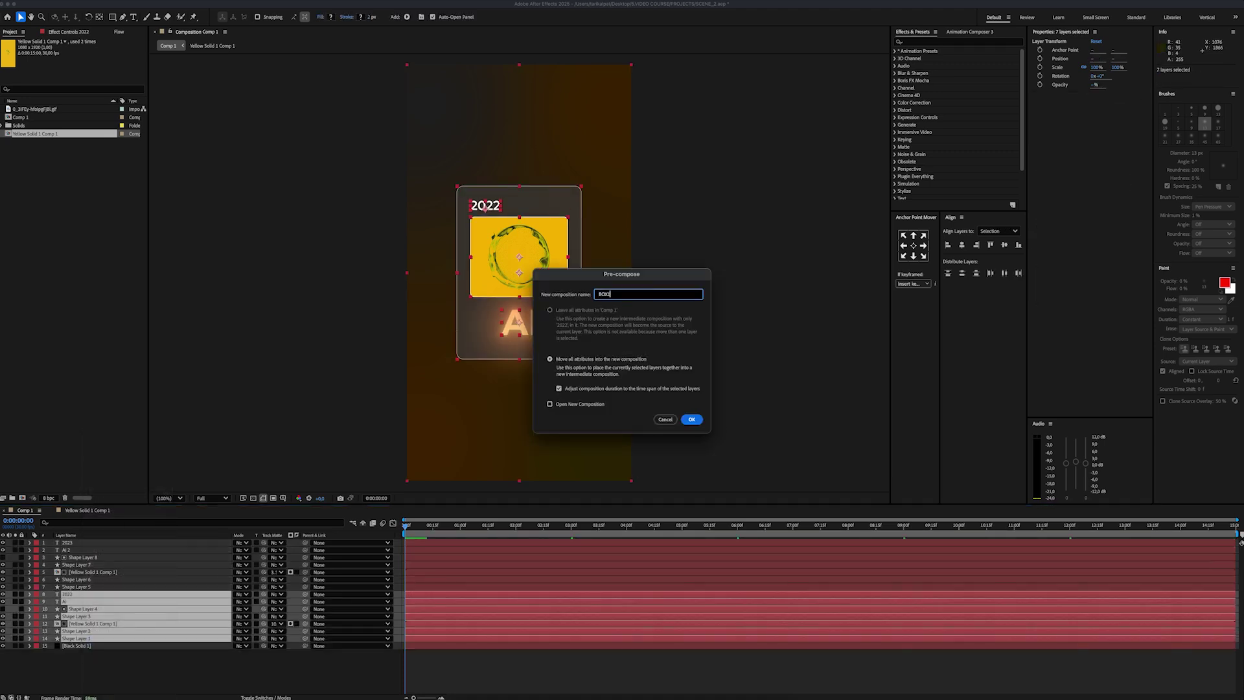
key(Return)
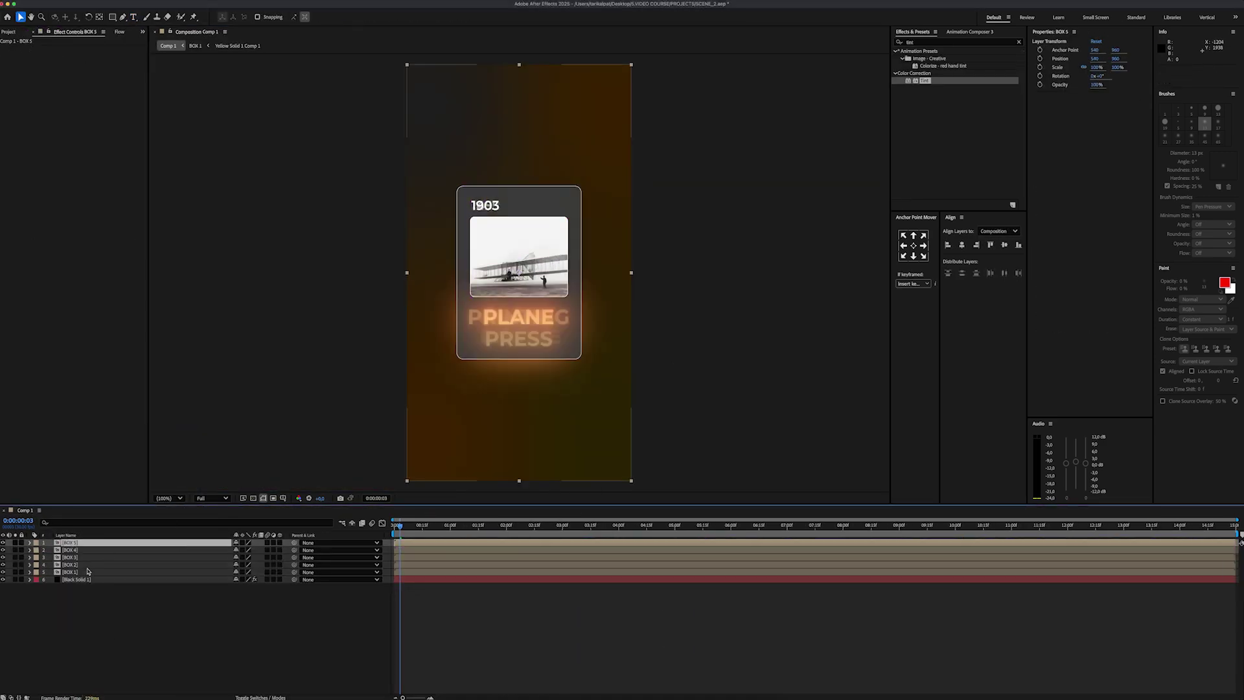
- Turn the five BOX layers into 3D layers and show two views with an orbited Custom View 1
shift+click(88, 571)
click(279, 542)
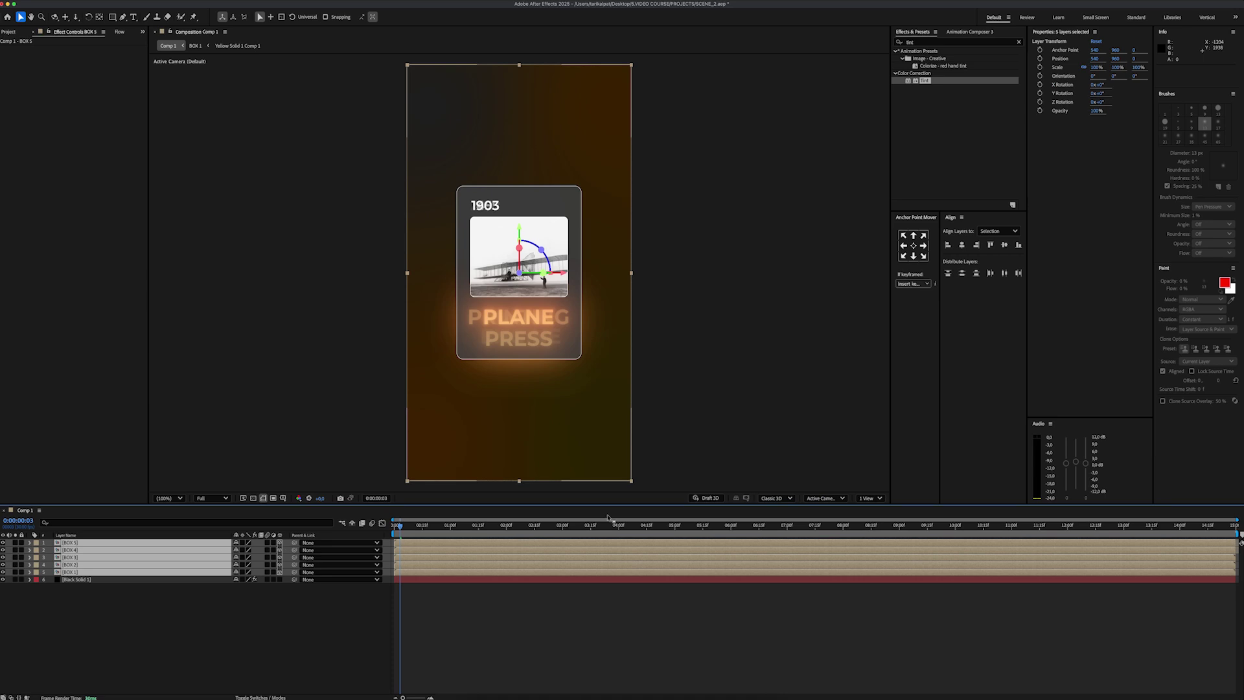
click(866, 498)
click(872, 522)
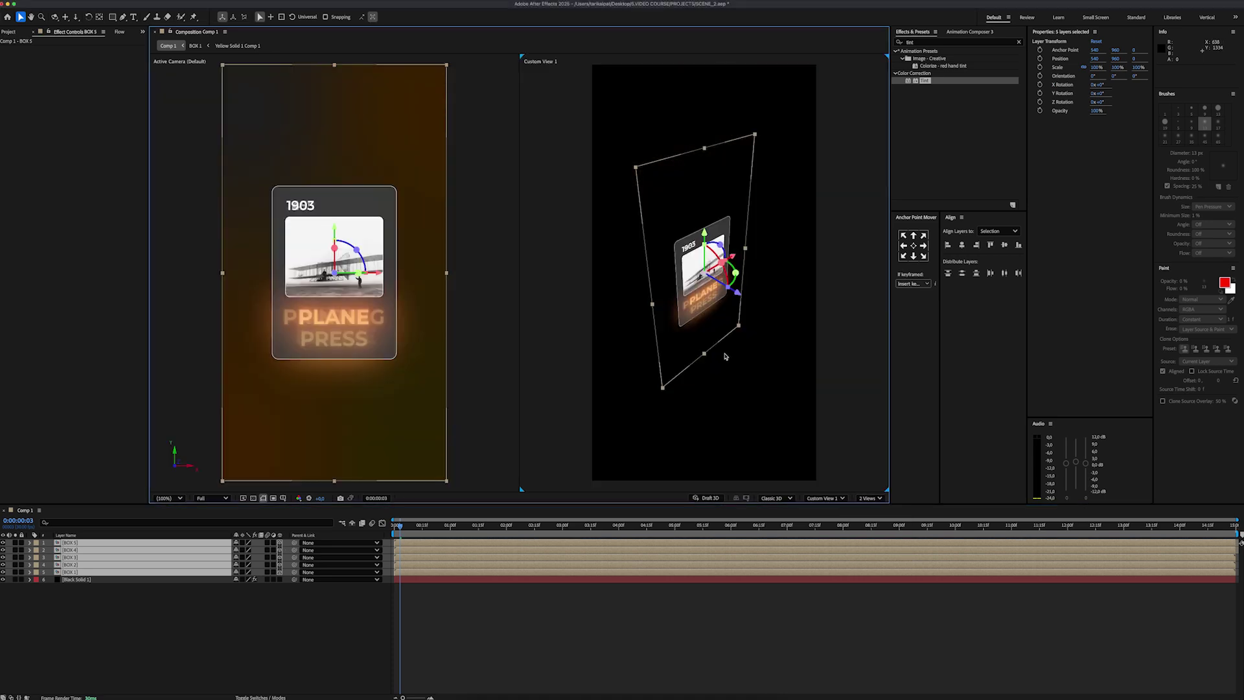
drag(697, 337, 709, 334)
- Reveal the position of BOX 1 and create a new camera in Comp 1
click(121, 572)
key(p)
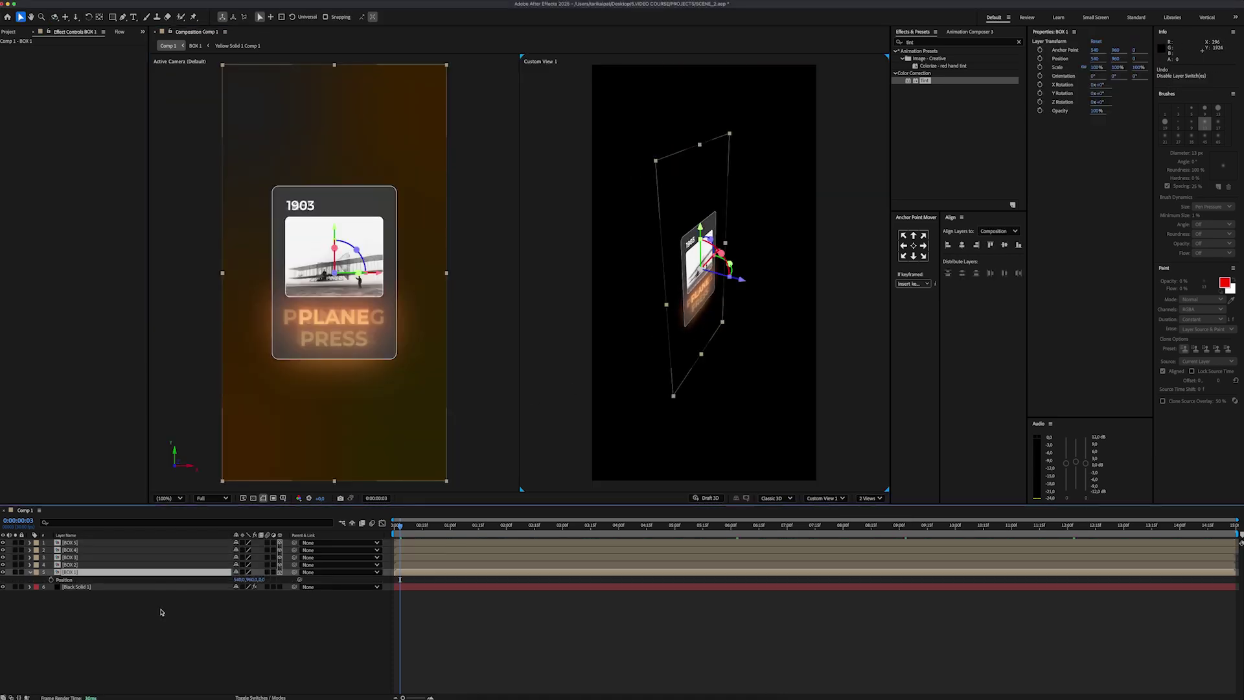
click(159, 612)
right_click(129, 607)
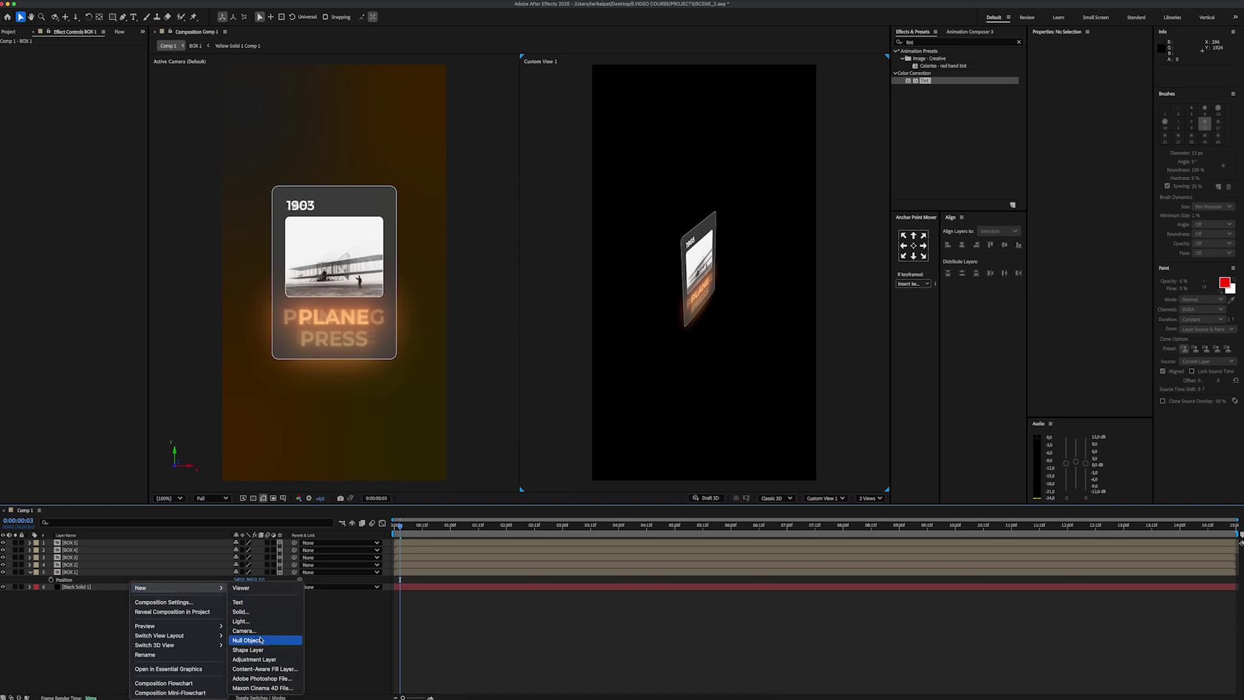
click(261, 632)
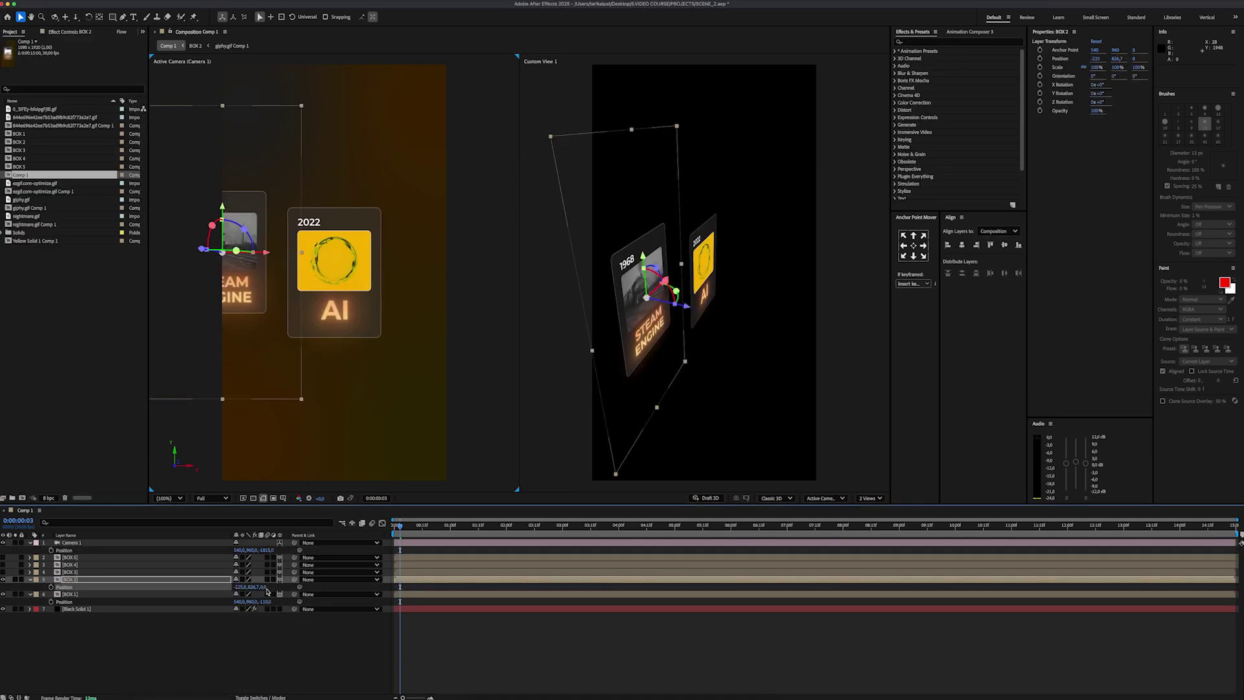
- Push BOX 2 back in depth to about Z 844 and lower it to about Y 1235, behind the AI card
drag(265, 586, 619, 583)
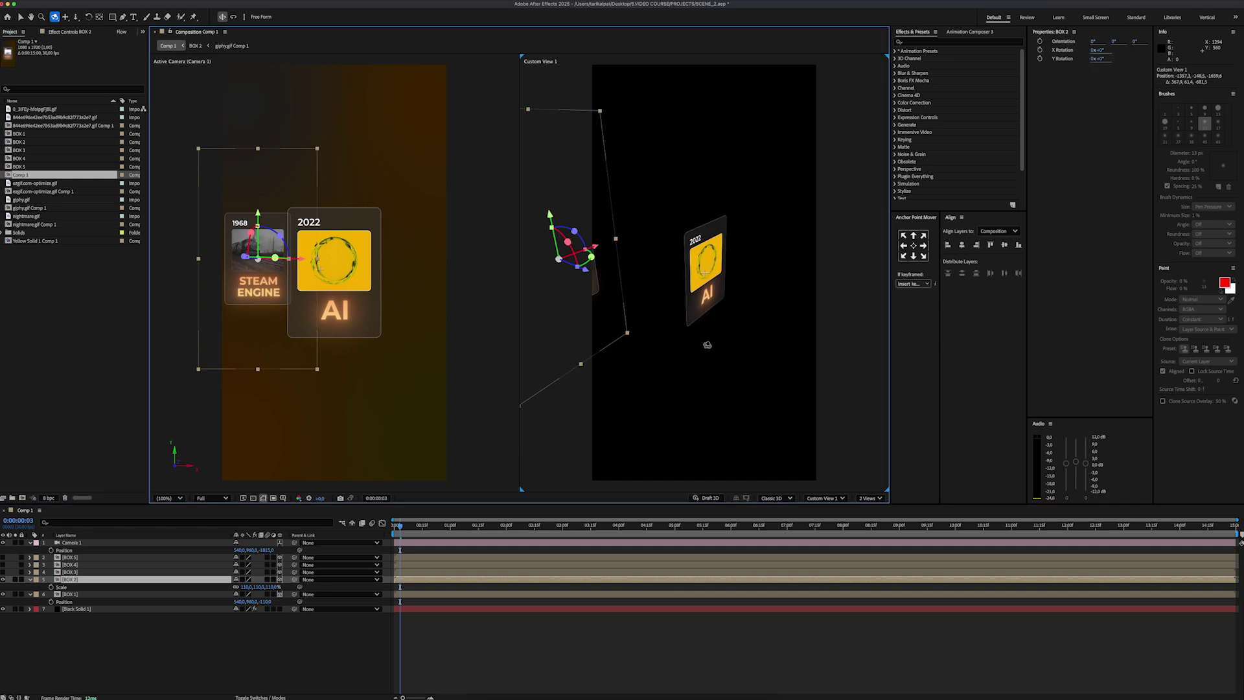
drag(706, 346, 674, 347)
drag(252, 587, 425, 558)
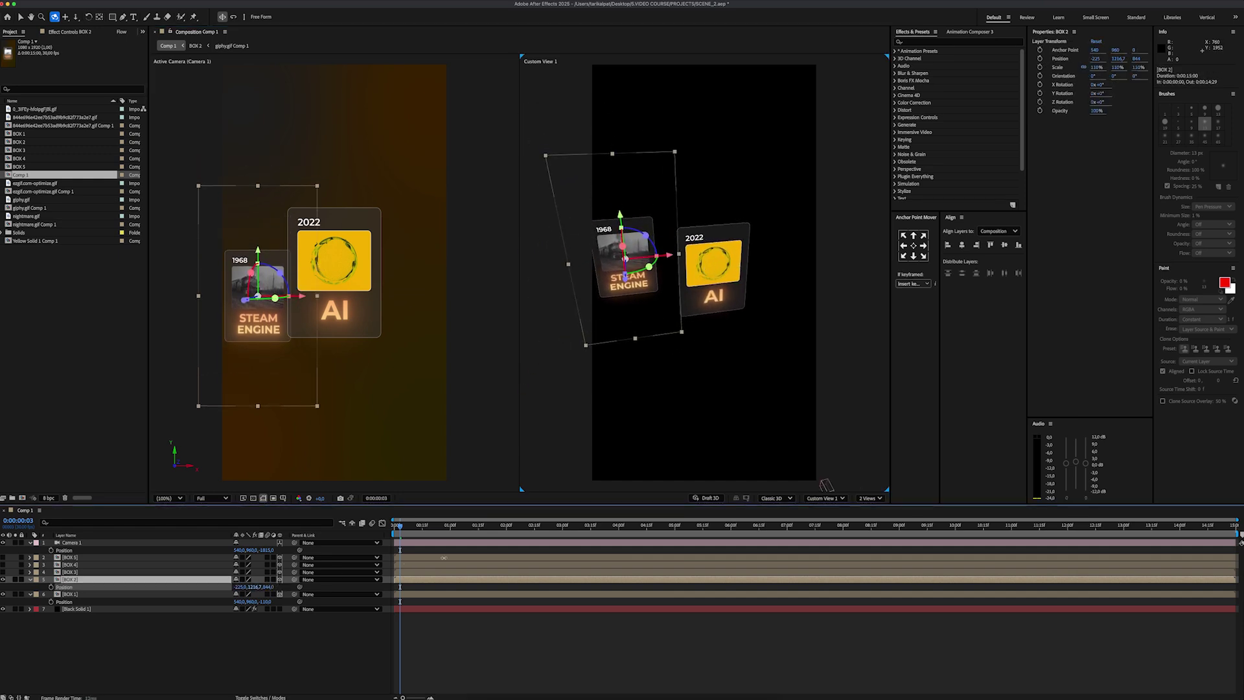
- Show BOX 3 and place the radio card up and left of the AI card, closer to the camera at about Z -479
click(108, 573)
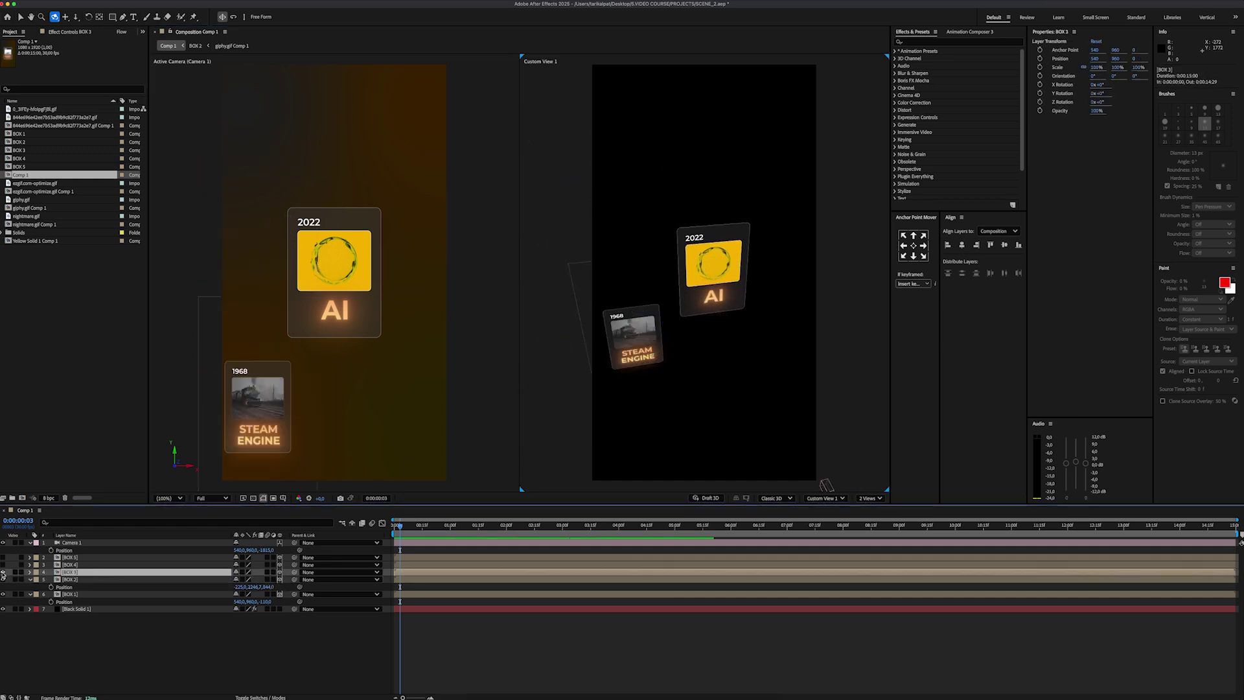
click(3, 573)
key(v)
drag(353, 316, 289, 211)
click(175, 572)
key(p)
drag(266, 580, 80, 585)
drag(76, 586, 69, 586)
- Show BOX 4 at 64% scale up and right of the AI card, and pull the camera back to about Z -1467
key(c)
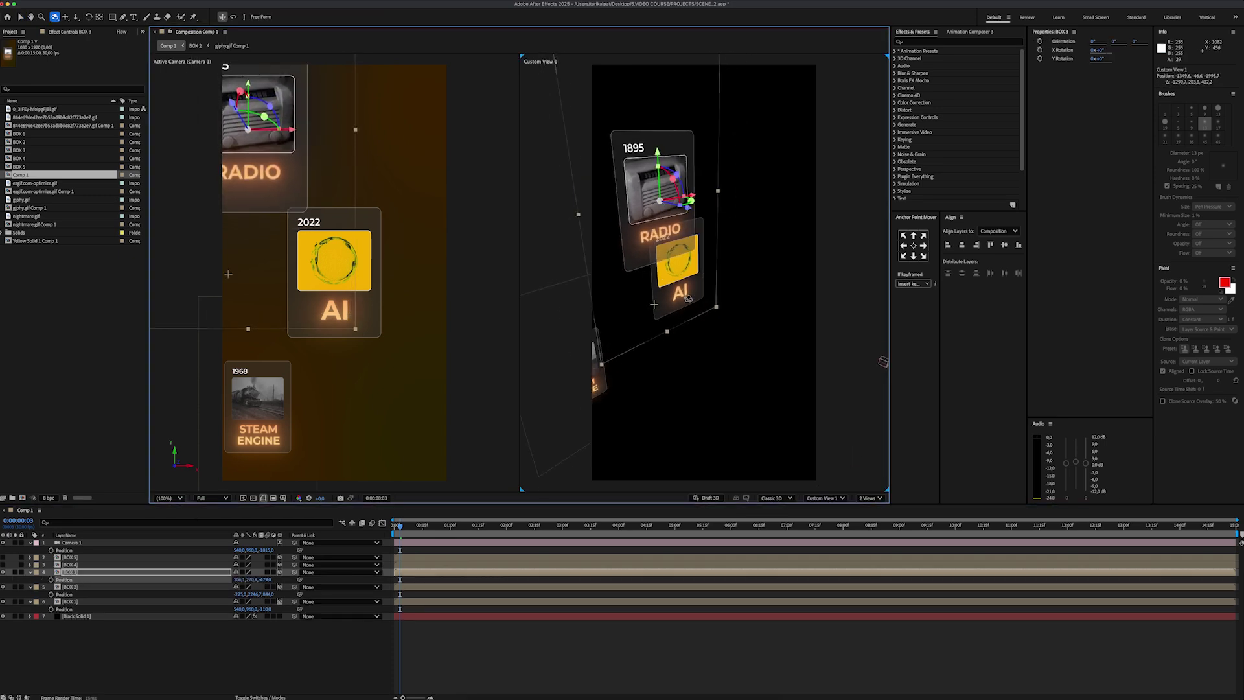
drag(655, 311, 654, 340)
key(c)
key(c)
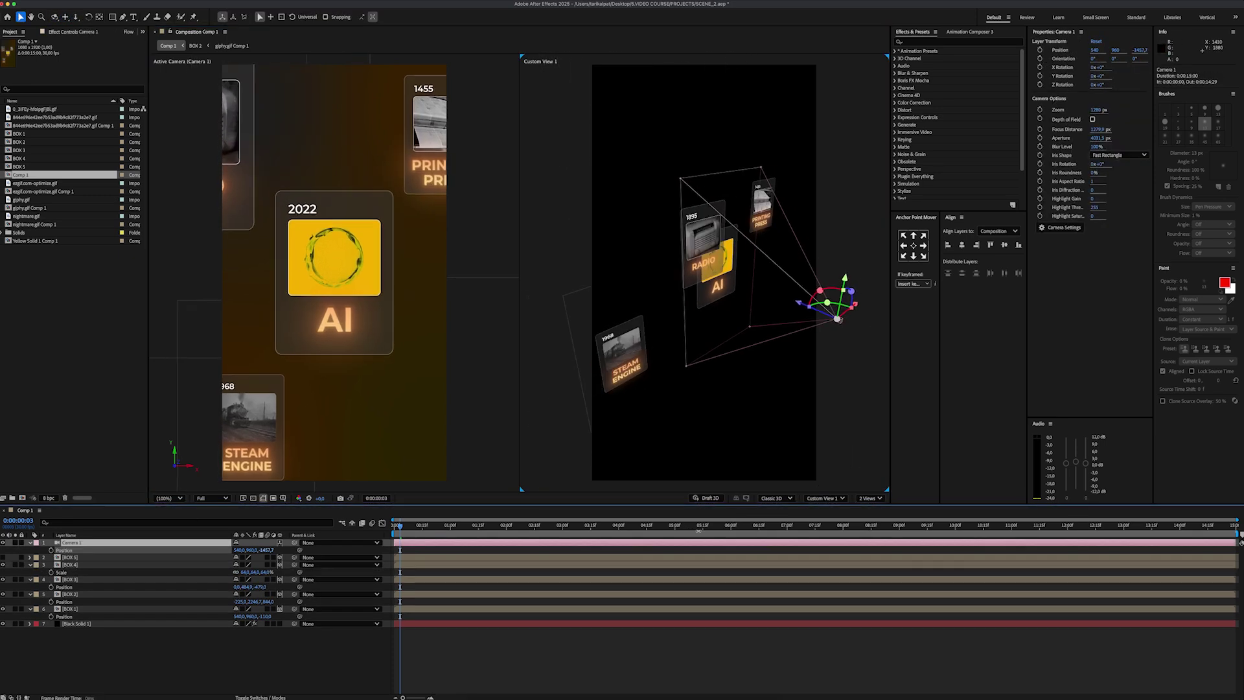
- Show BOX 5 and place the plane card below and right of the AI card, pushed back to about Z 932
key(p)
drag(254, 565, 683, 528)
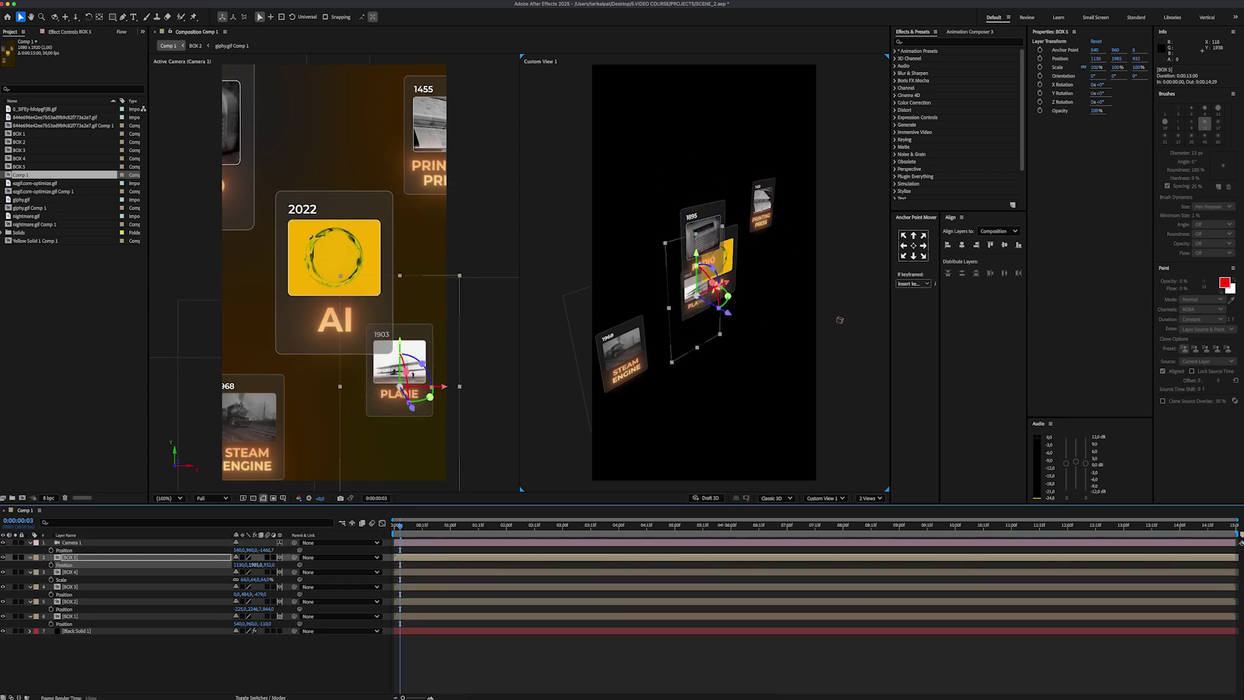
drag(683, 528, 963, 522)
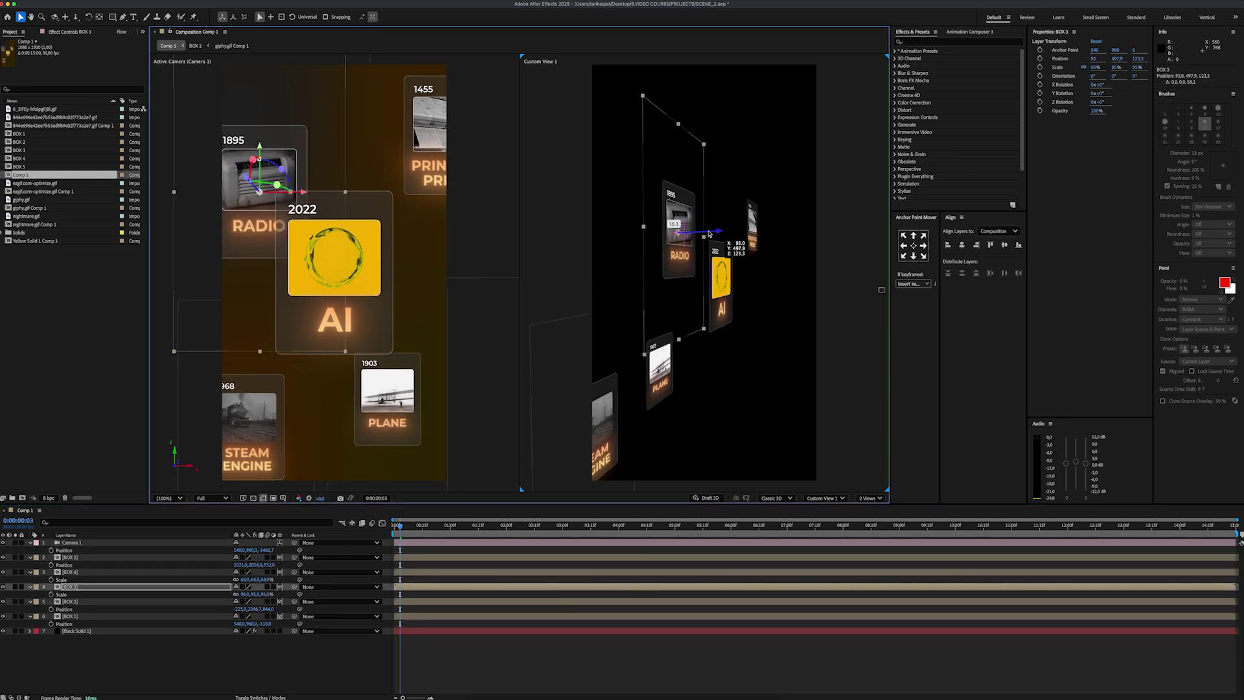
- Push BOX 3 back to about Z 313, scale it to 110%, and shift the radio card up and left
drag(711, 232, 697, 226)
key(s)
drag(254, 594, 260, 594)
drag(261, 221, 246, 197)
- Scale BOX 4 to 80% and reposition the printing press card beside the AI card, bringing it forward to about Z -298
drag(430, 135, 424, 165)
key(s)
key(s)
drag(250, 579, 259, 580)
drag(793, 241, 771, 241)
drag(423, 174, 433, 182)
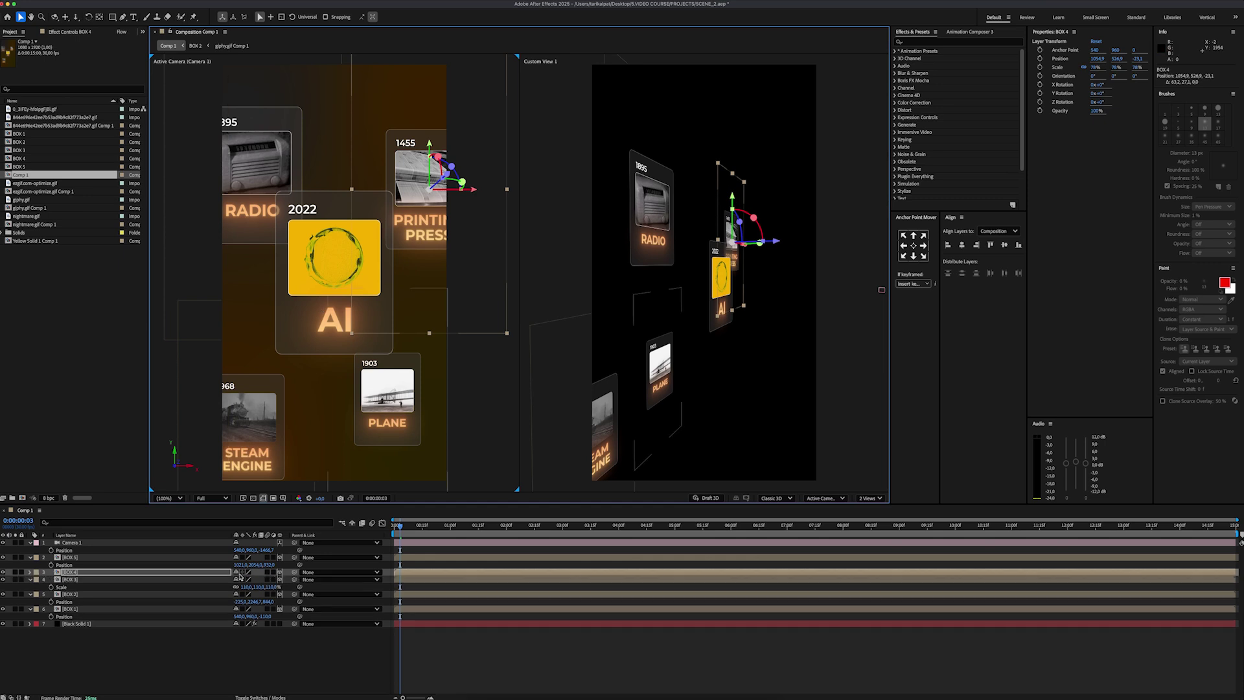
drag(249, 580, 255, 580)
drag(433, 182, 437, 182)
- Scale BOX 2 to 116% and BOX 5 to 130%
click(139, 586)
click(136, 602)
key(s)
drag(249, 609, 253, 609)
key(z)
click(195, 616)
click(188, 557)
key(s)
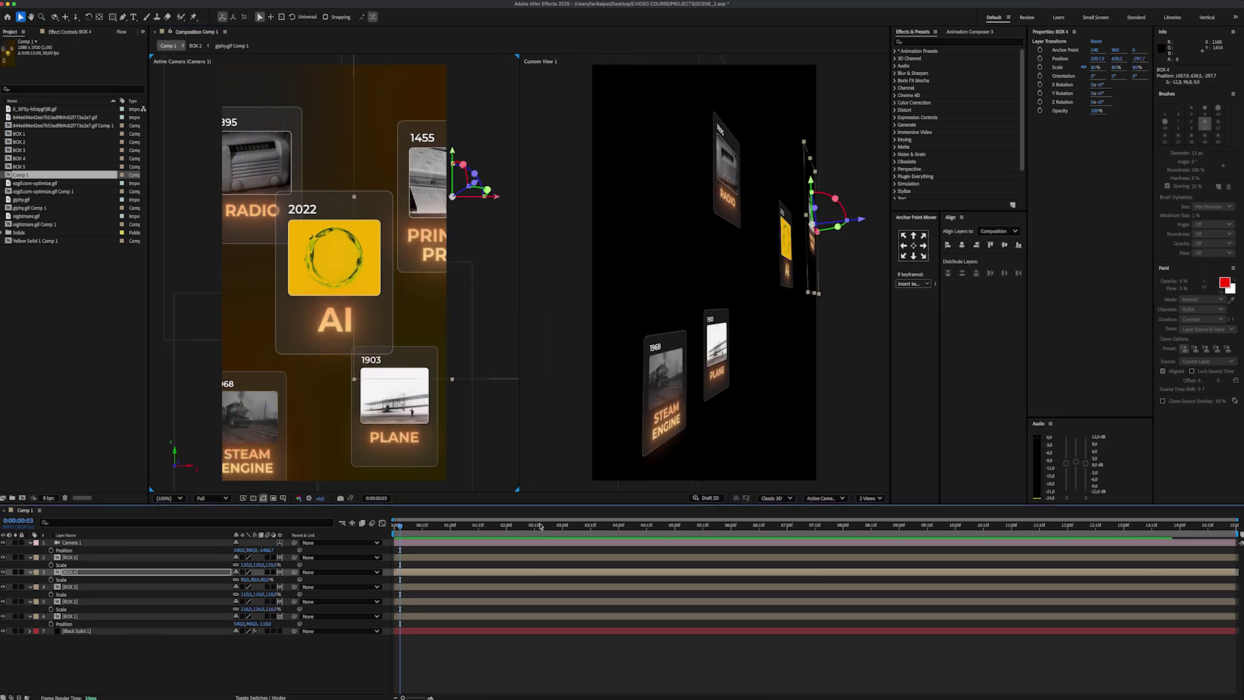
- Set Position keyframes on all five BOX layers at 0:00:04:00
drag(539, 527, 615, 527)
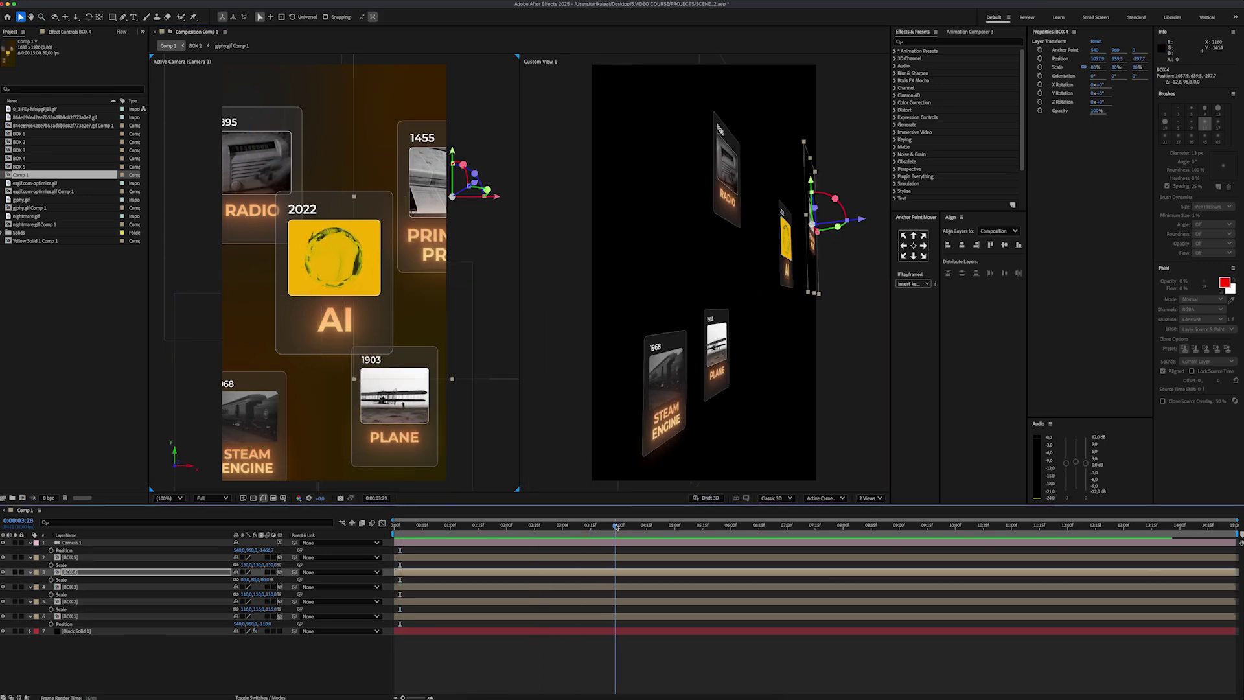
click(89, 556)
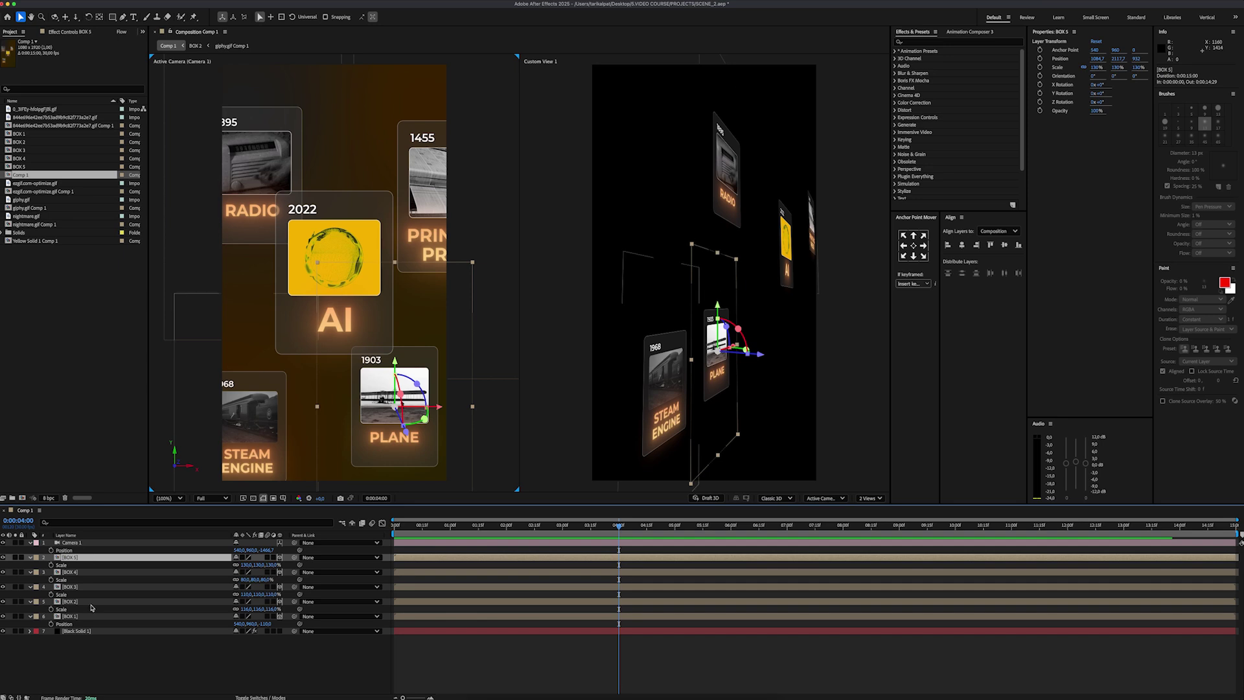
shift+click(91, 618)
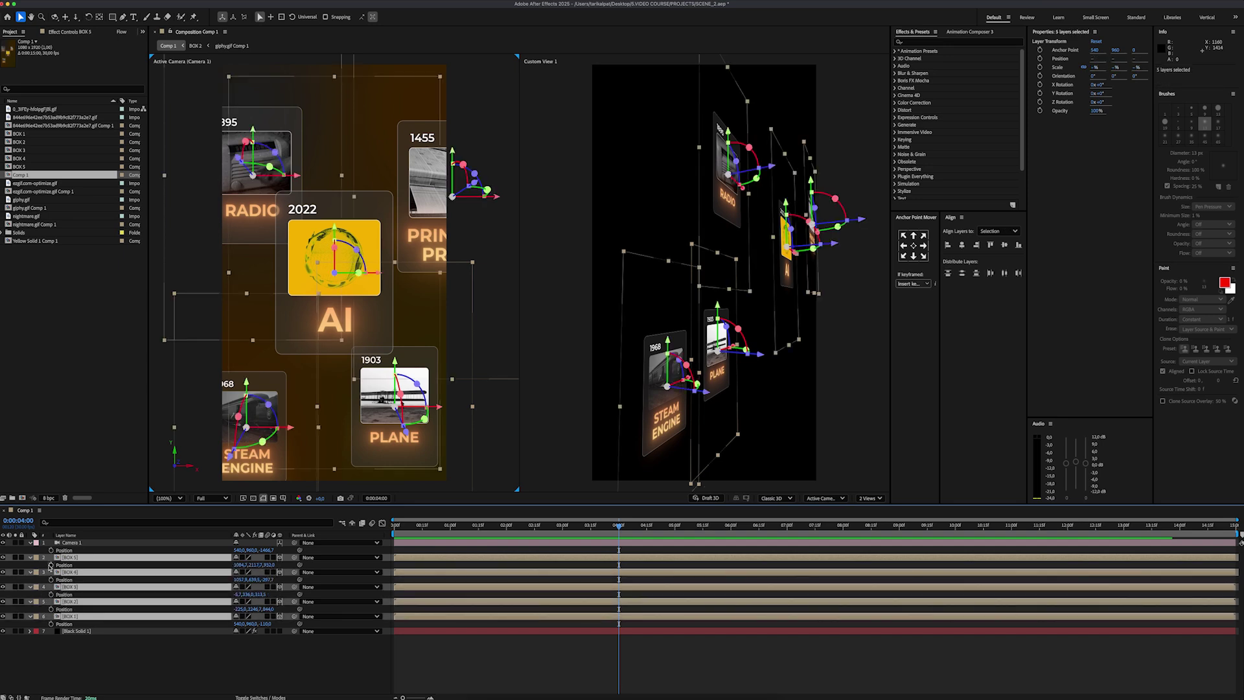
click(51, 565)
- At the start of the composition, lower the Y position of each of the five BOX layers until its card is below the frame
drag(413, 527, 388, 529)
key(super+shift+a)
drag(252, 565, 829, 570)
drag(252, 580, 884, 591)
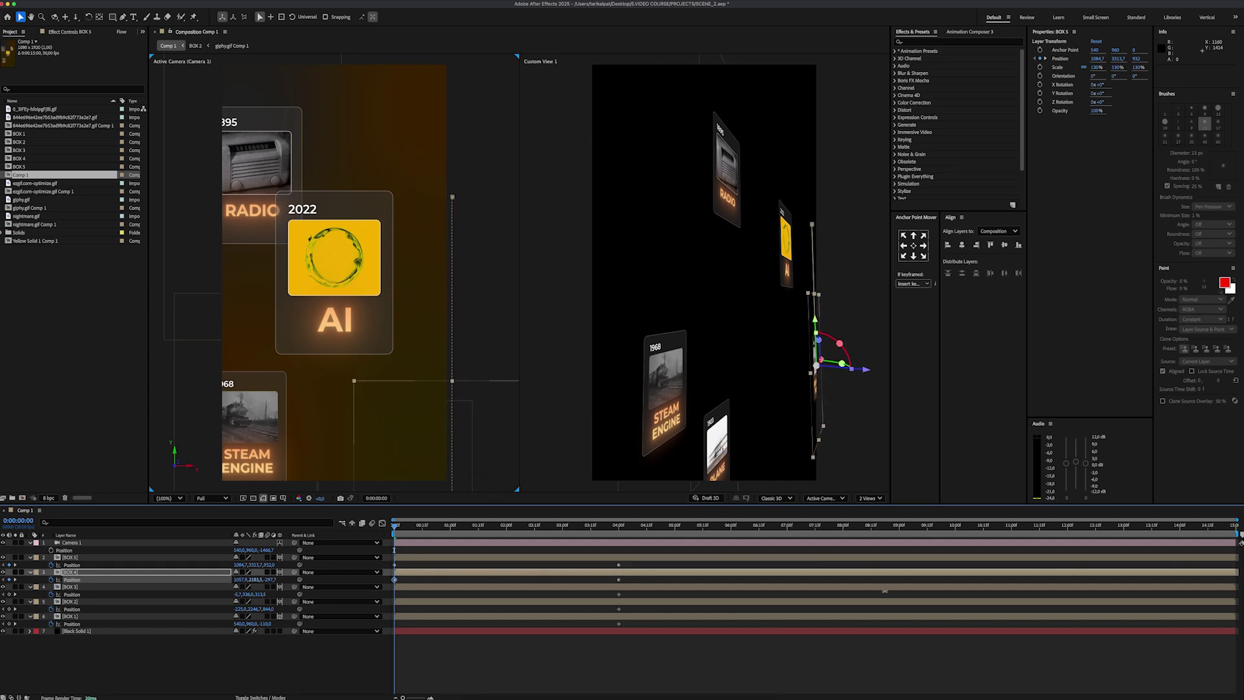
drag(249, 594, 727, 609)
drag(262, 626, 344, 625)
- Apply Easy Ease to the end Position keyframes of all five BOX layers
drag(628, 564, 587, 634)
right_click(618, 563)
mouse_move(680, 693)
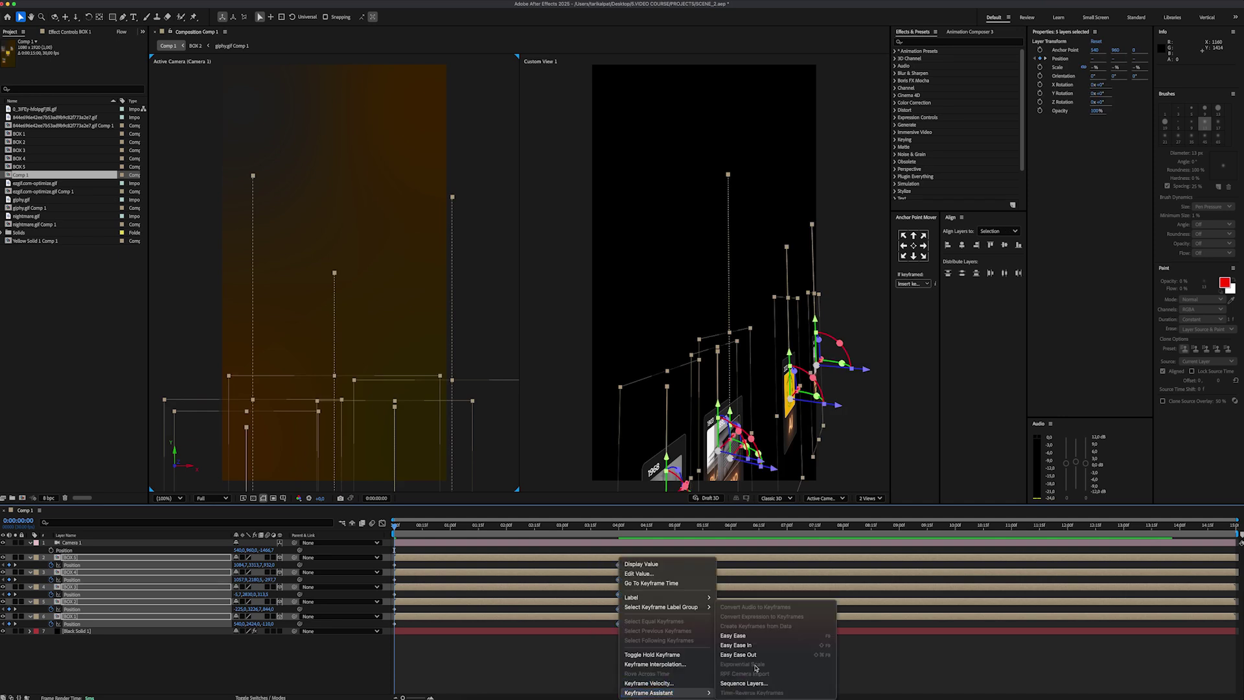
click(757, 635)
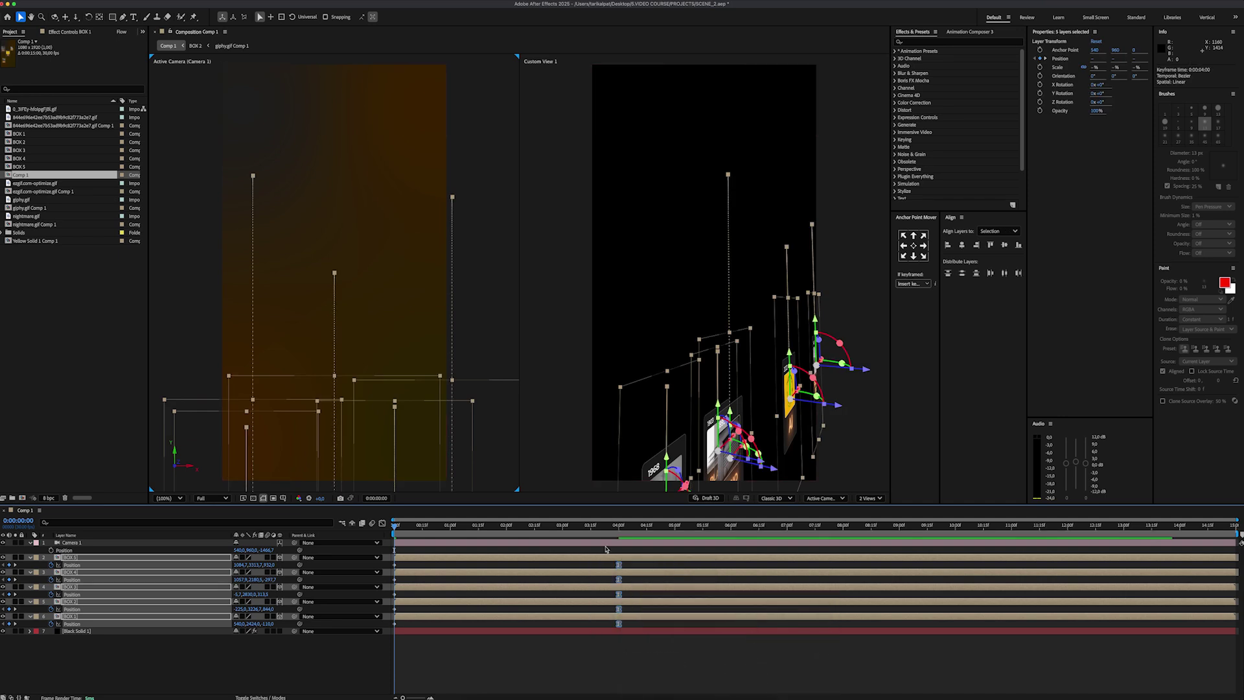
- Lengthen the incoming ease of the end Position keyframes in the speed graph so the cards settle slowly, and preview the motion
key(shift+F3)
drag(563, 673, 539, 673)
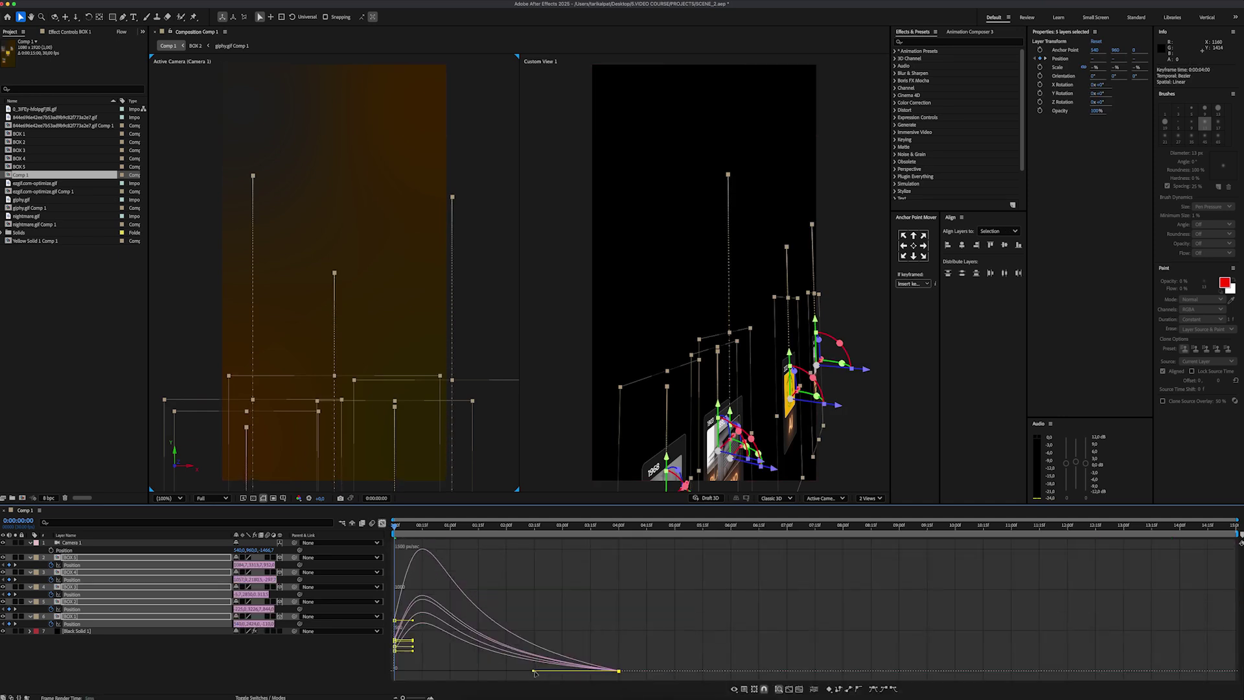
key(shift+F3)
key(space)
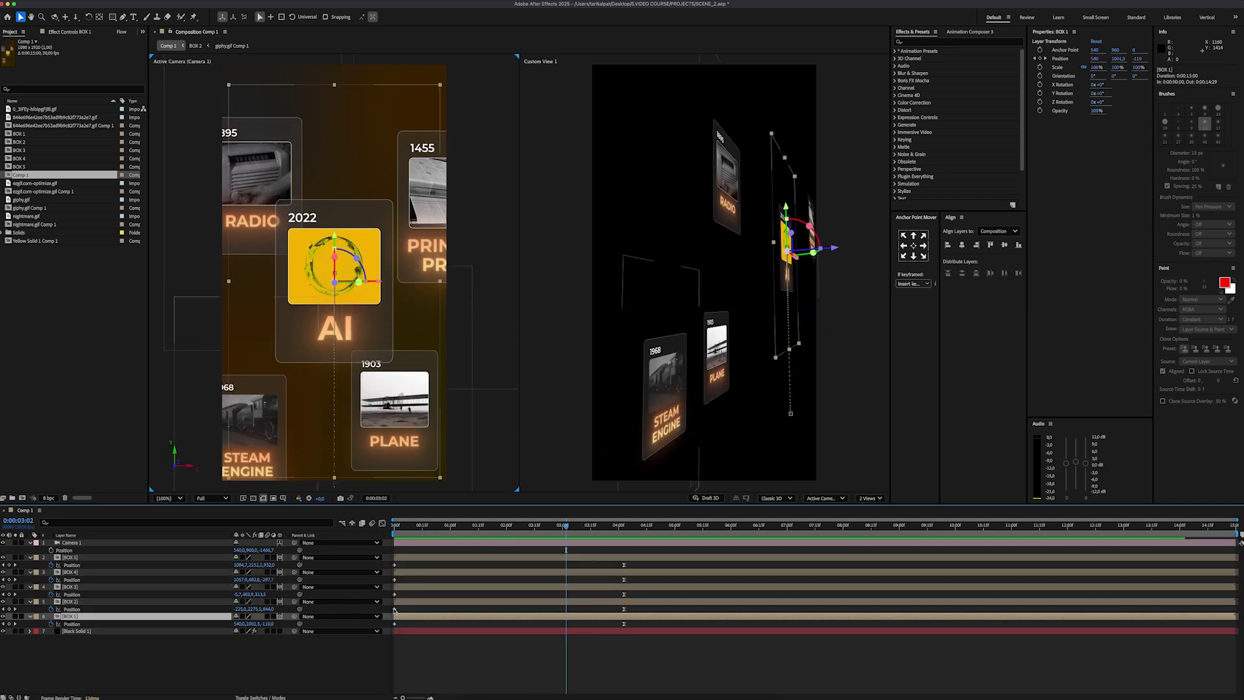
- Stagger the first Position keyframes of BOX 2 to BOX 5, with BOX 5 starting last at 0:00:01:05, and preview the rise
drag(394, 610, 460, 566)
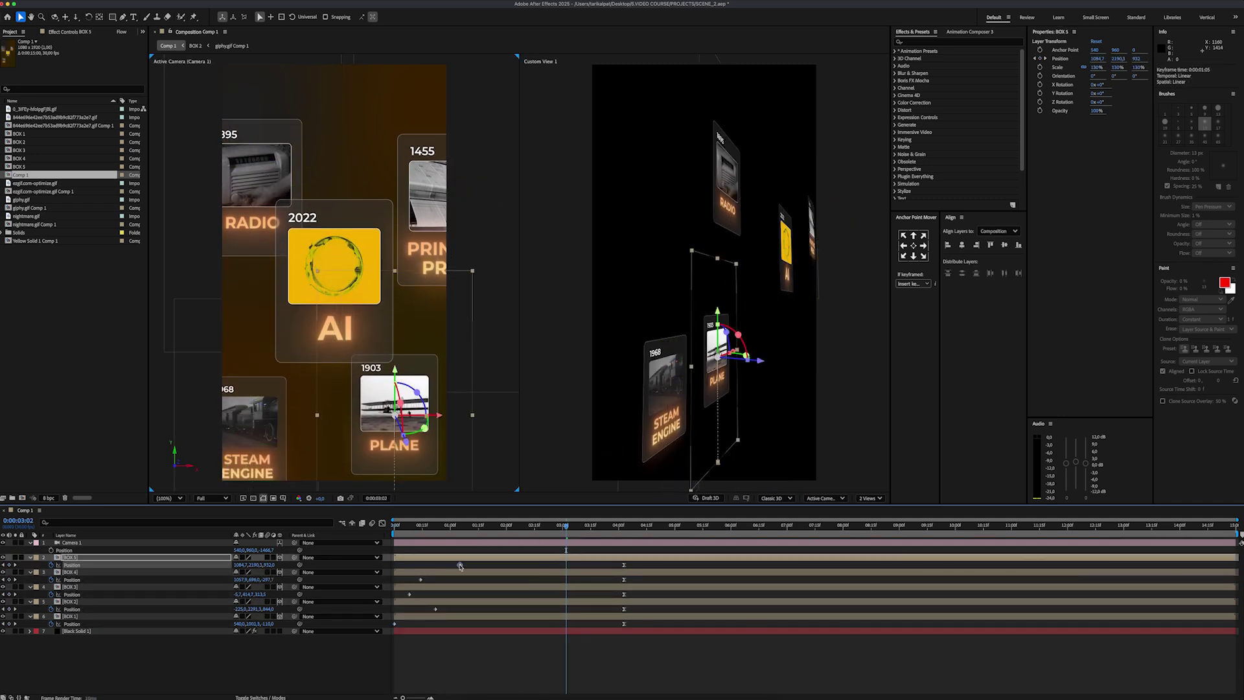
key(Home)
key(space)
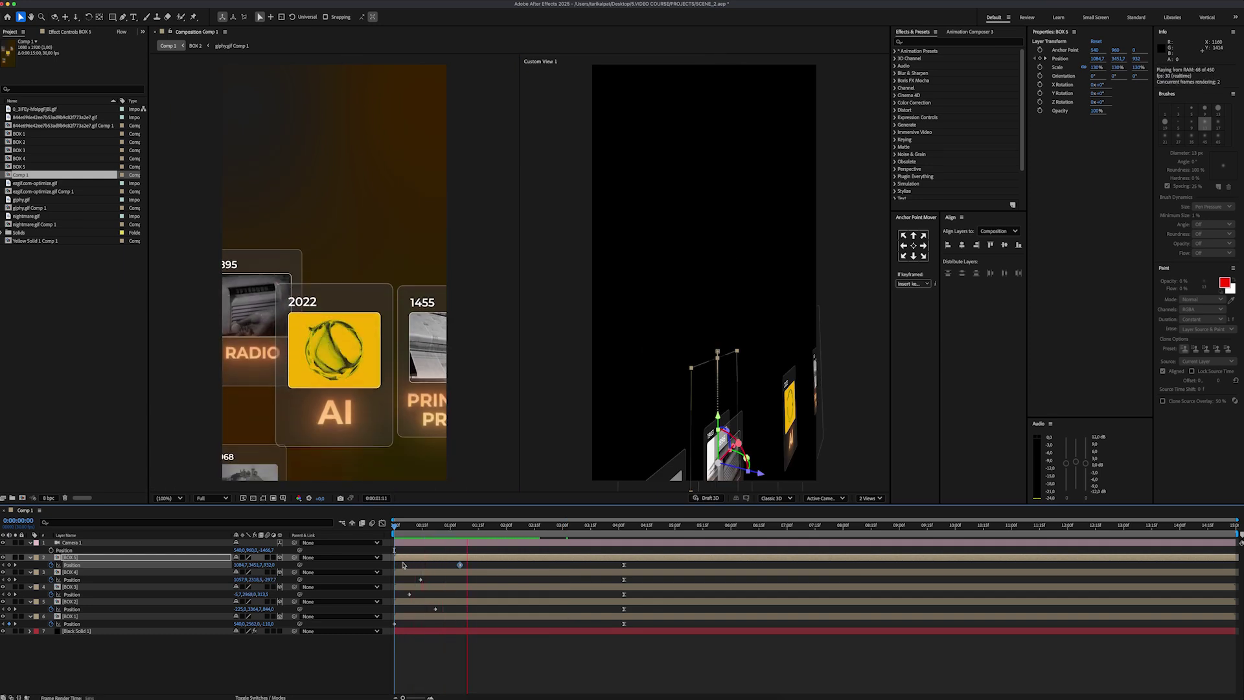
key(space)
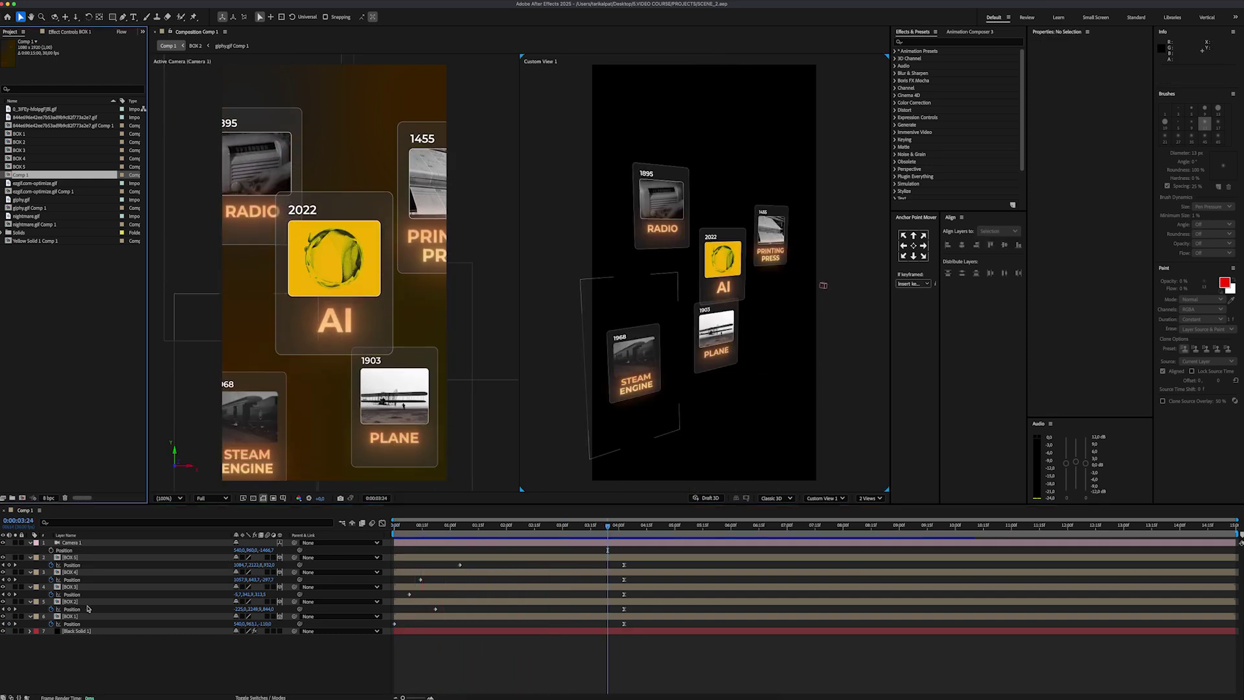
- Open the BOX 1 composition and change the stroke of the card outline, Shape Layer 2, to orange
double_click(91, 616)
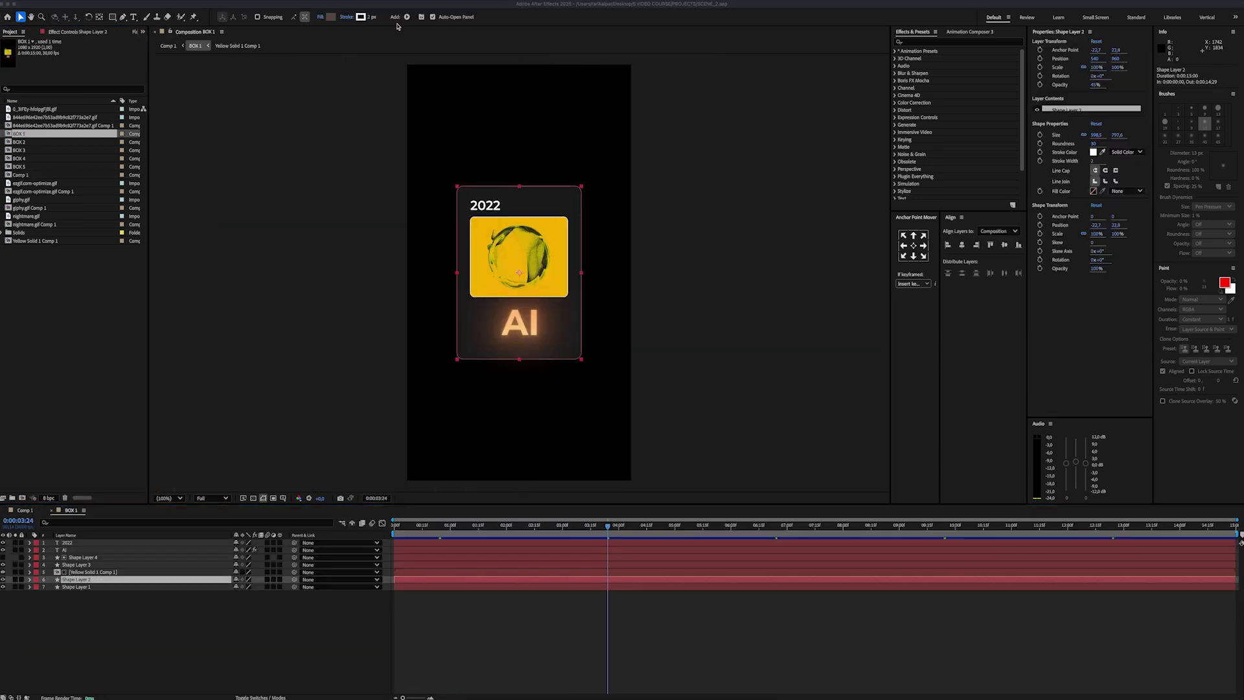
click(363, 17)
click(644, 402)
click(591, 309)
click(705, 304)
click(706, 308)
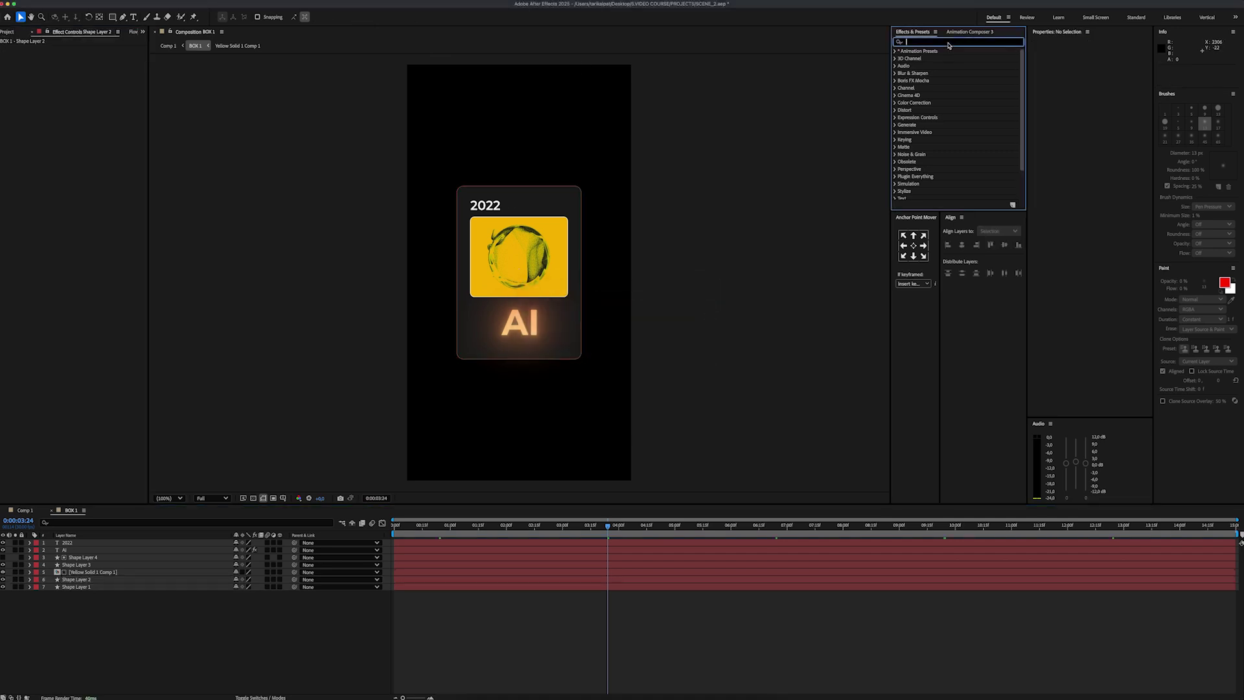
- Apply Deep Glow to the card outline in BOX 1 and give the outlines in the other BOX compositions the same orange glow
text(deep g)
drag(923, 58, 76, 579)
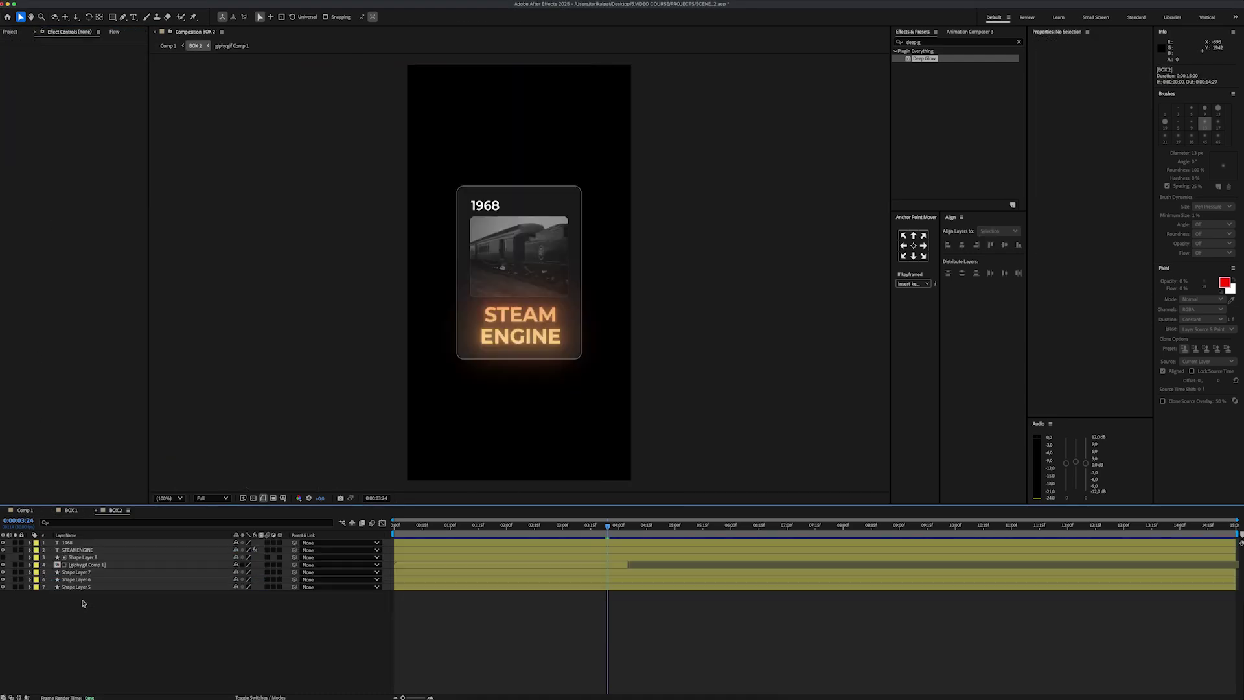
click(918, 59)
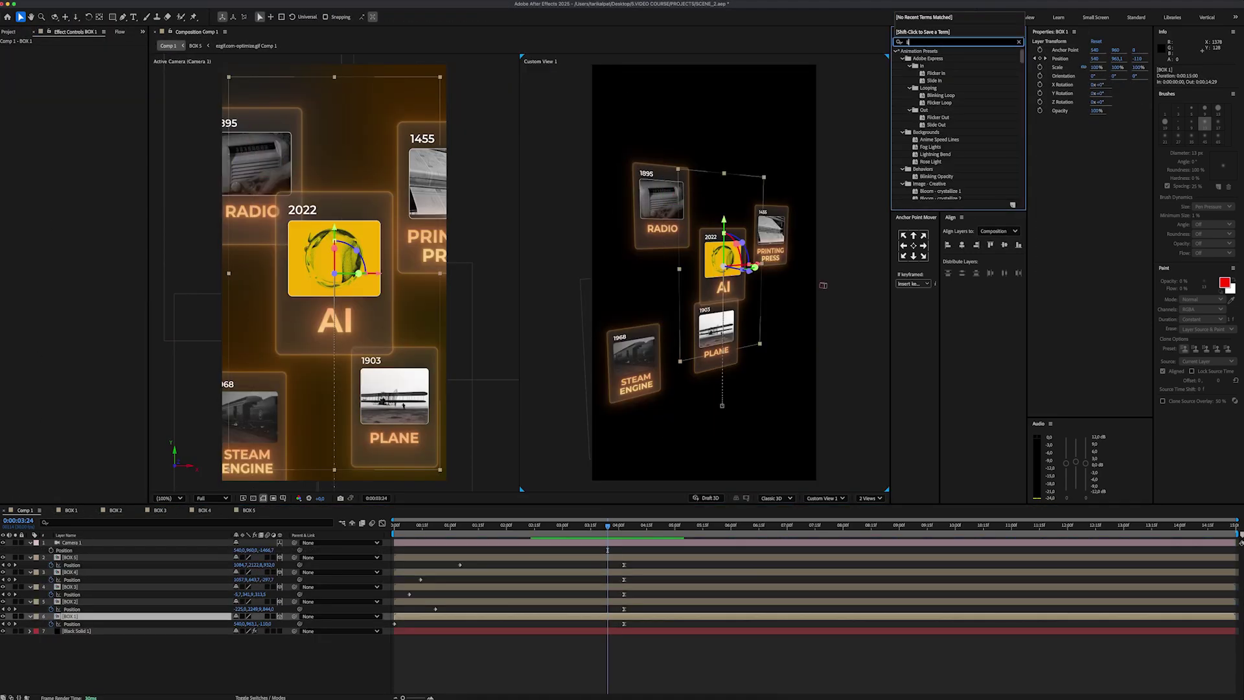
- Find CC Light Sweep and apply it to the BOX 1 layer in Comp 1
text(light)
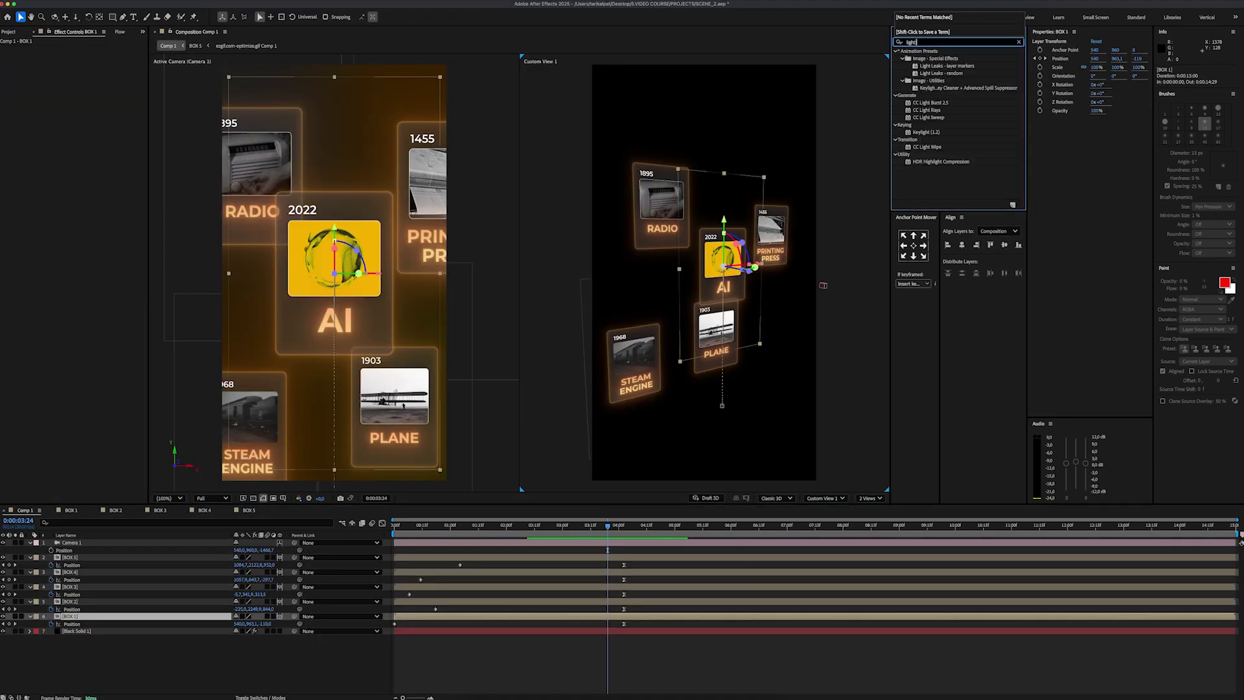
text( sw)
drag(928, 58, 716, 140)
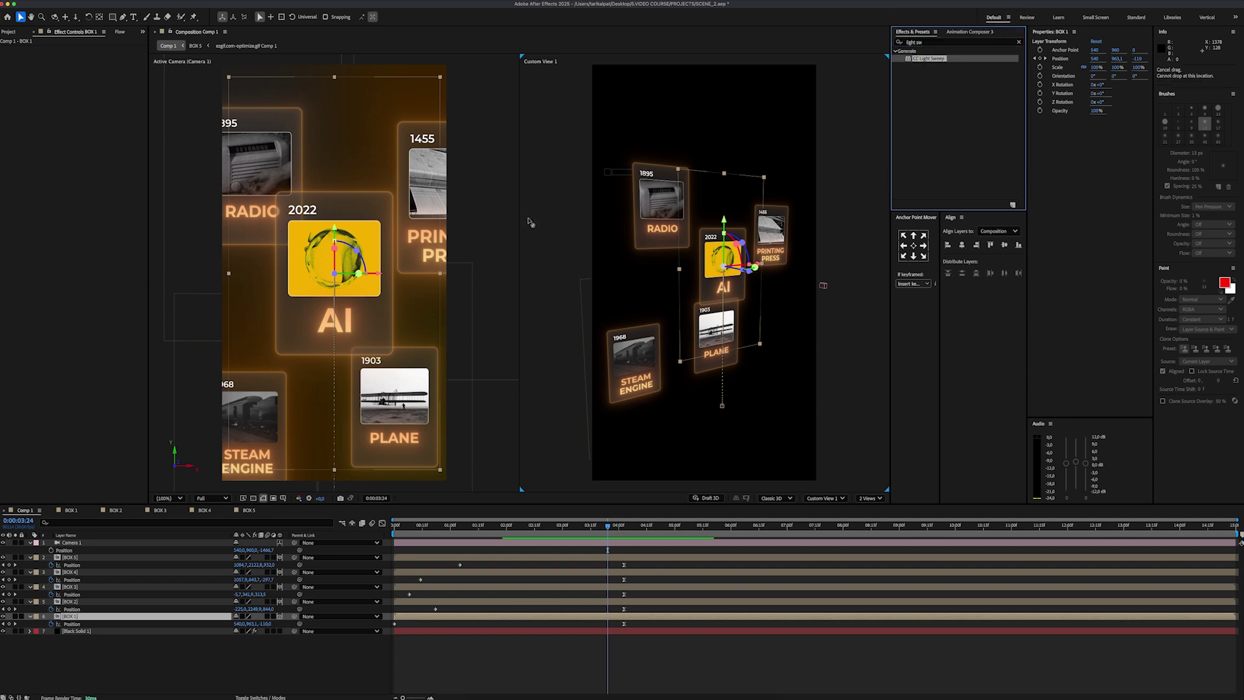
drag(117, 616, 117, 617)
- Give BOX 1's CC Light Sweep an orange light with sweep intensity 0, and keyframe its Direction from 0:00:02:11 to about 0:00:06:00
click(84, 126)
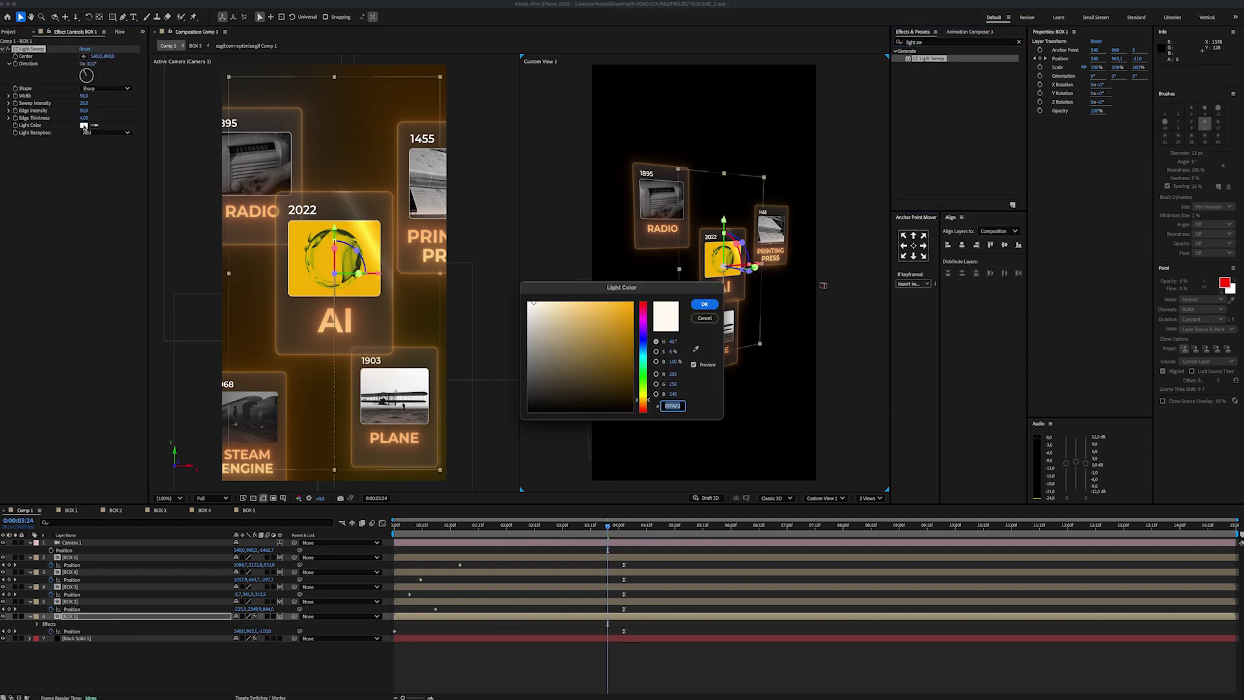
click(703, 305)
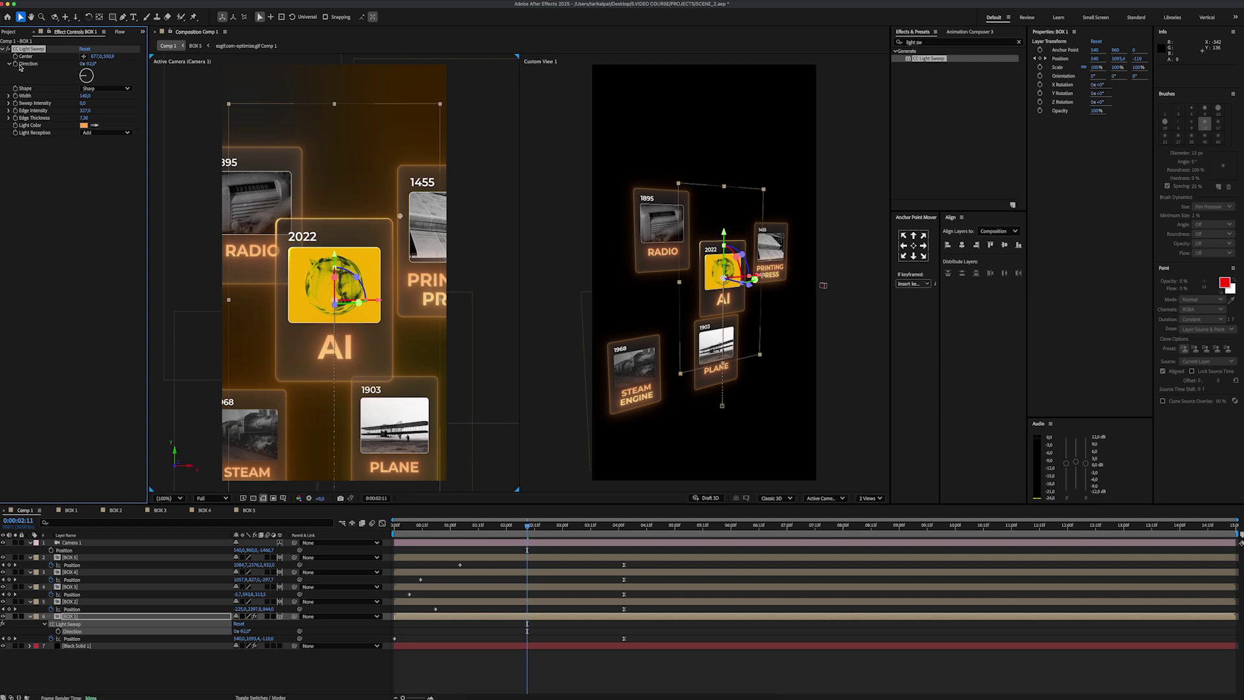
drag(540, 526, 732, 544)
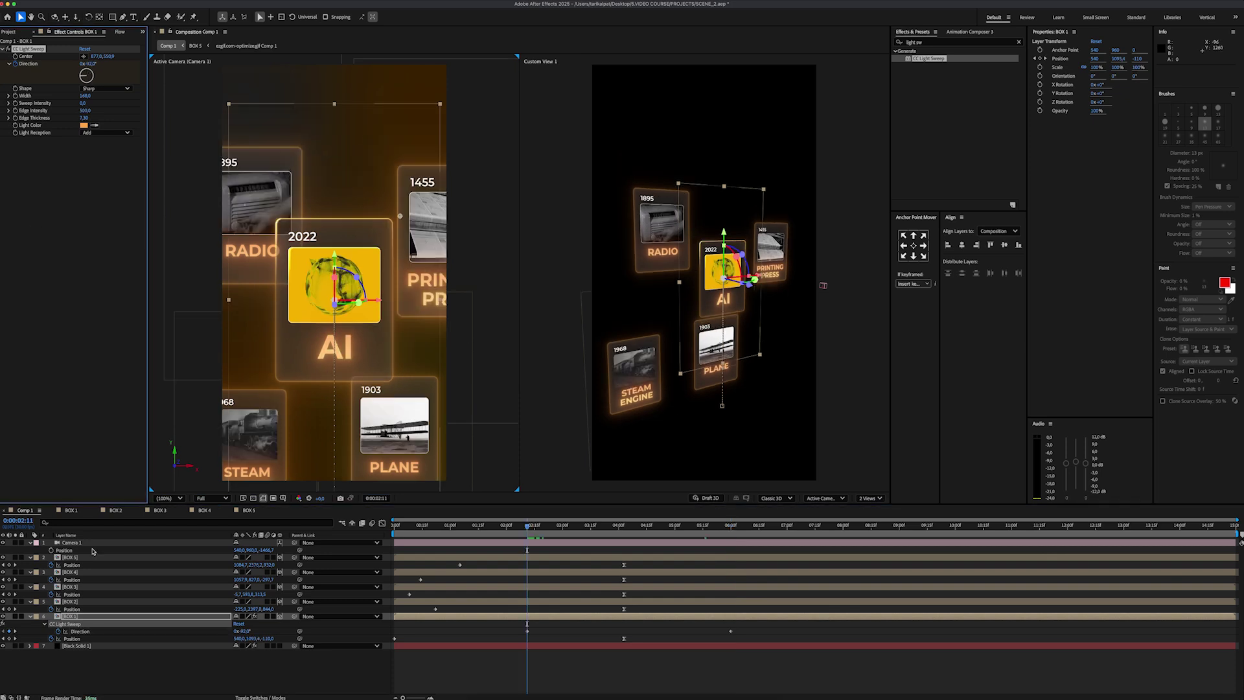
- Paste the animated CC Light Sweep onto BOX 2 to BOX 5 and preview the sweep
click(85, 602)
shift+click(78, 557)
key(super+v)
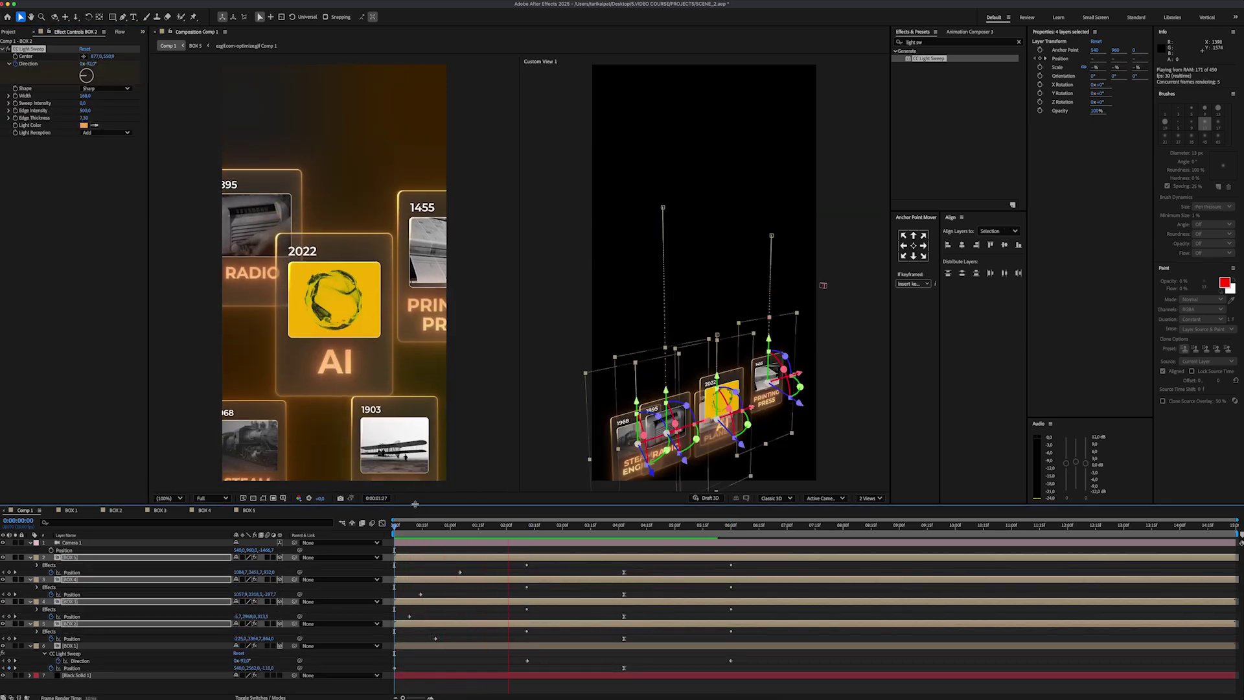
key(space)
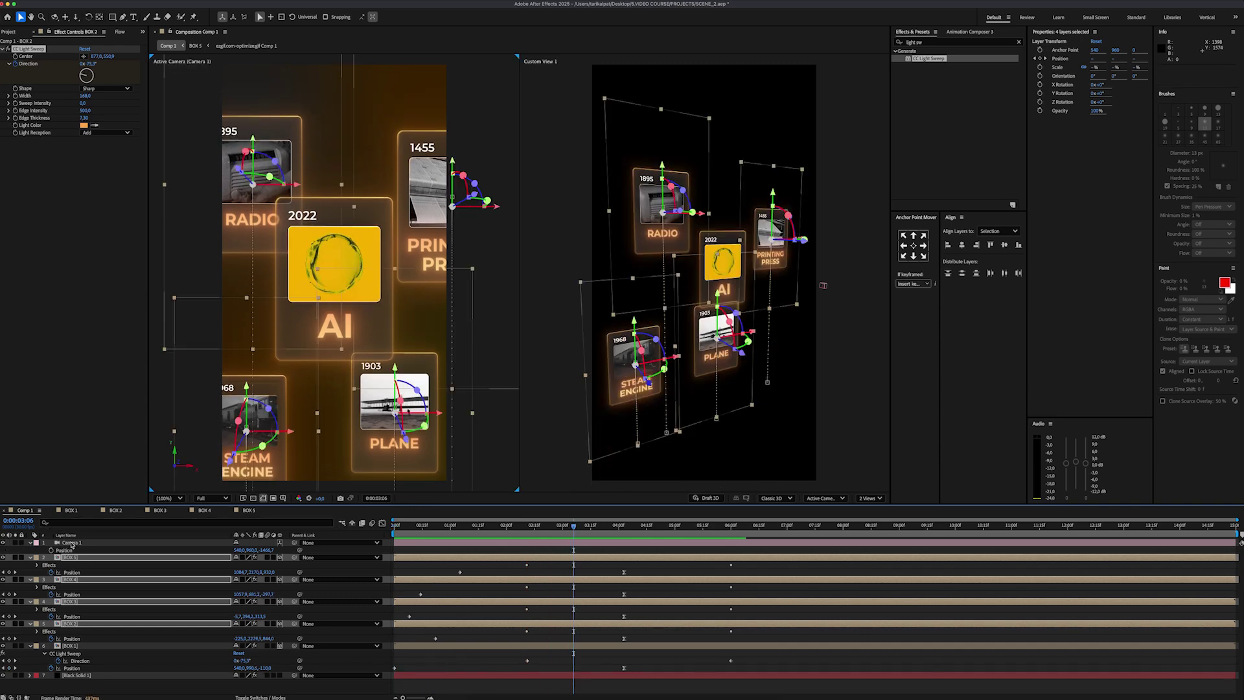
- Keyframe Camera 1's Position at 0:00:04:03, and move the camera closer to the cards in Z at the start
click(72, 543)
drag(567, 526, 625, 533)
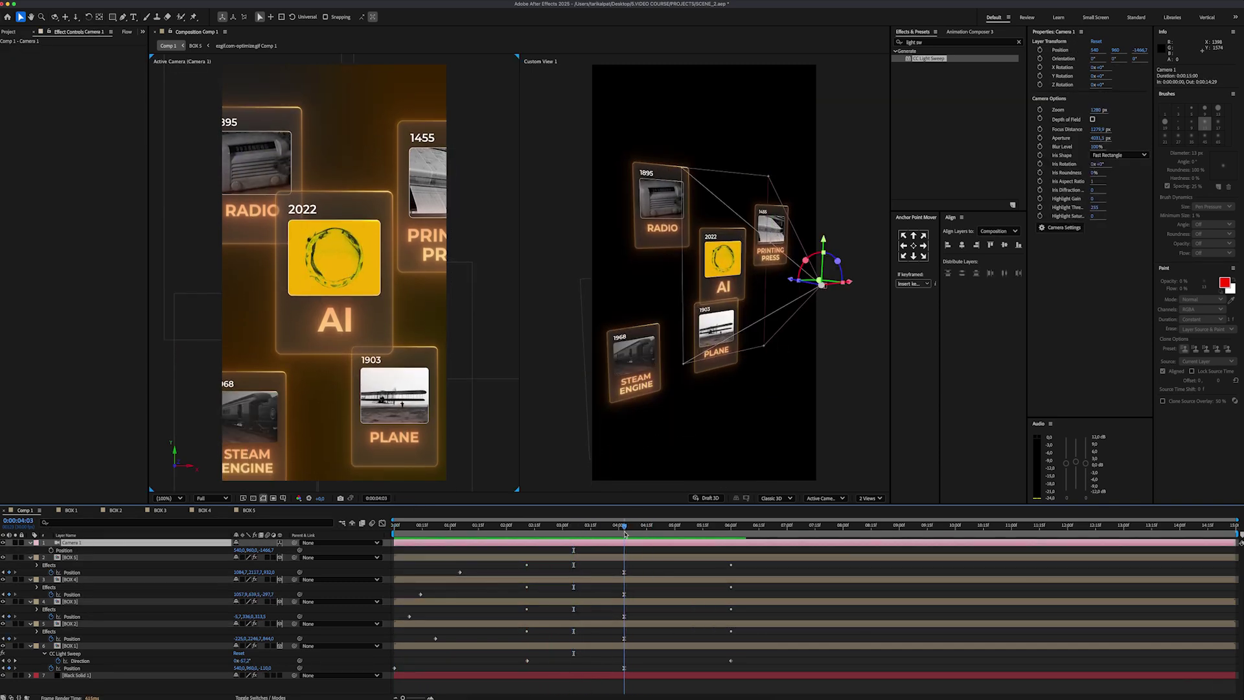
drag(464, 532, 385, 533)
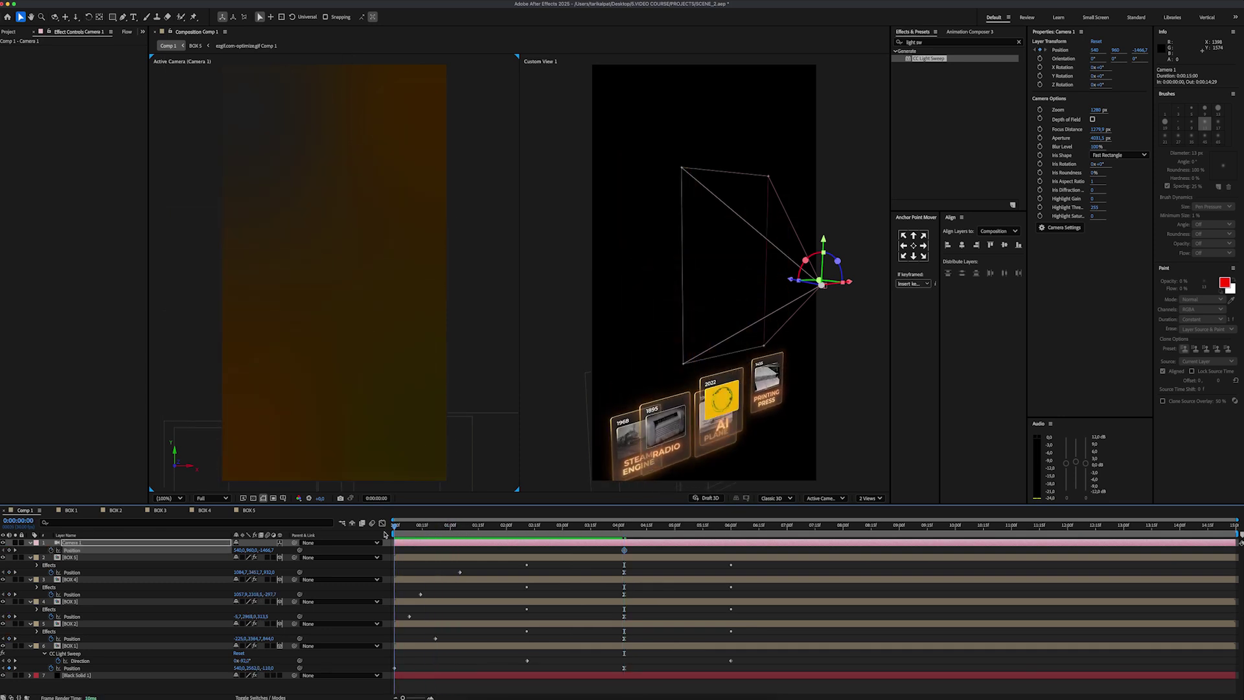
drag(278, 549, 345, 539)
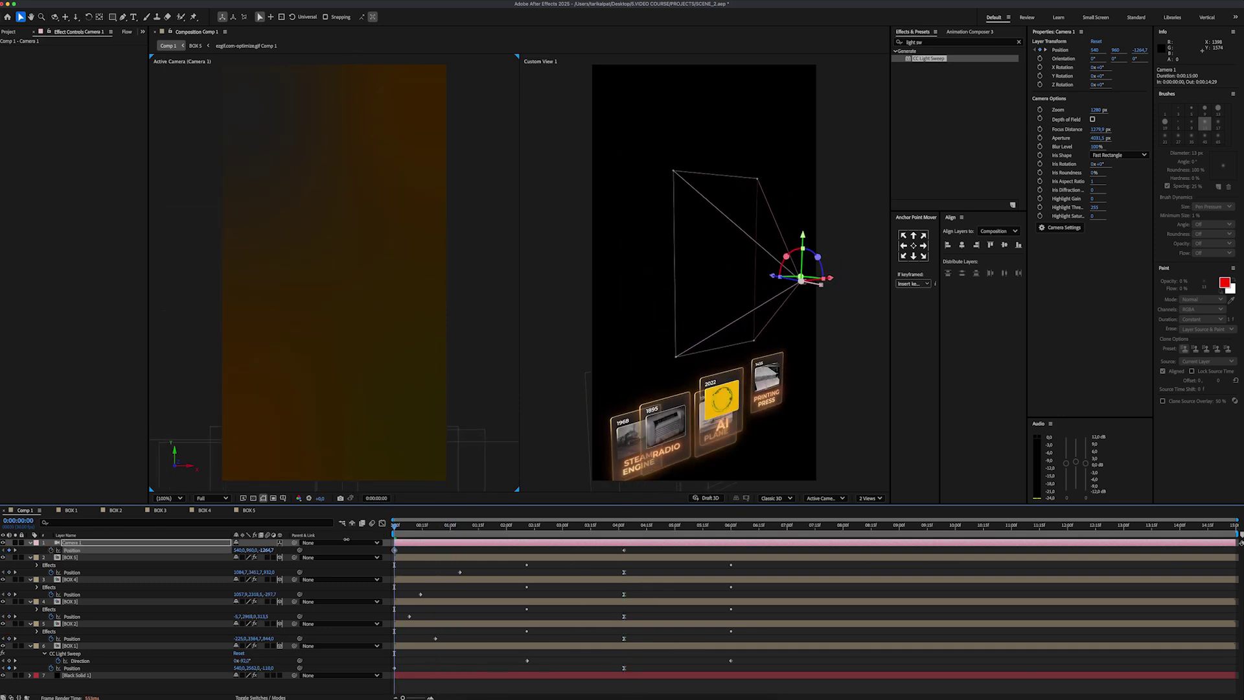
- Preview the camera move and apply Easy Ease to Camera 1's end Position keyframe
key(space)
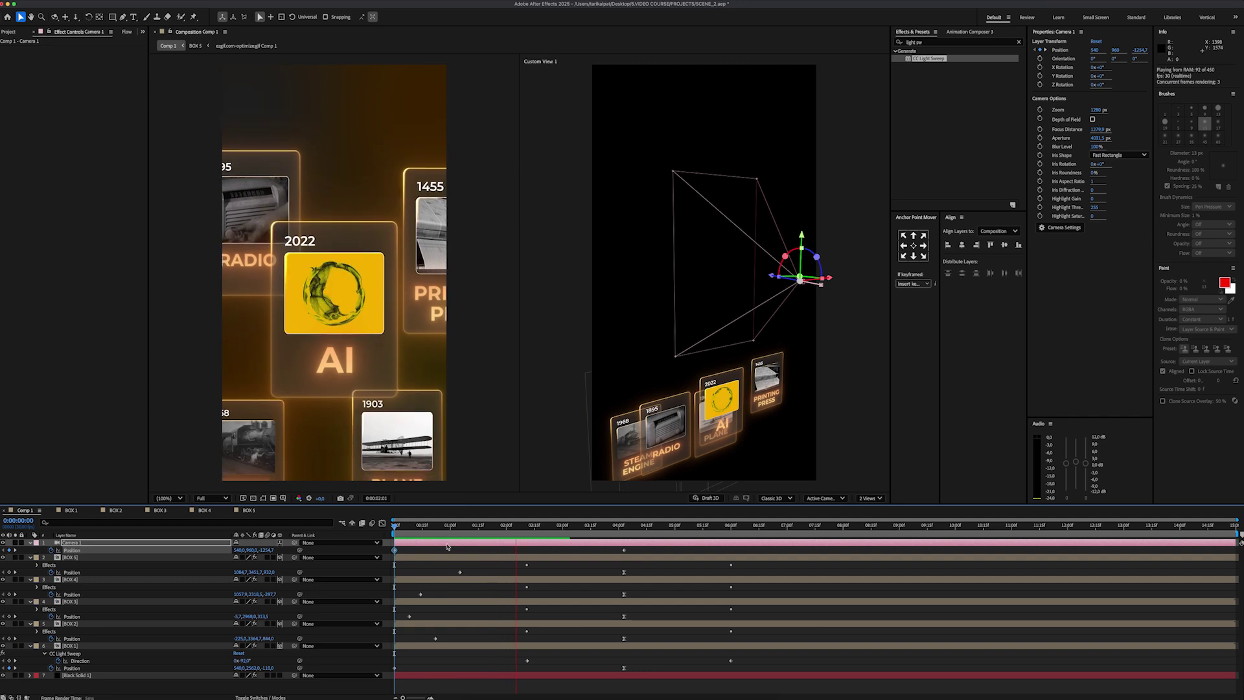
key(space)
right_click(624, 550)
mouse_move(672, 687)
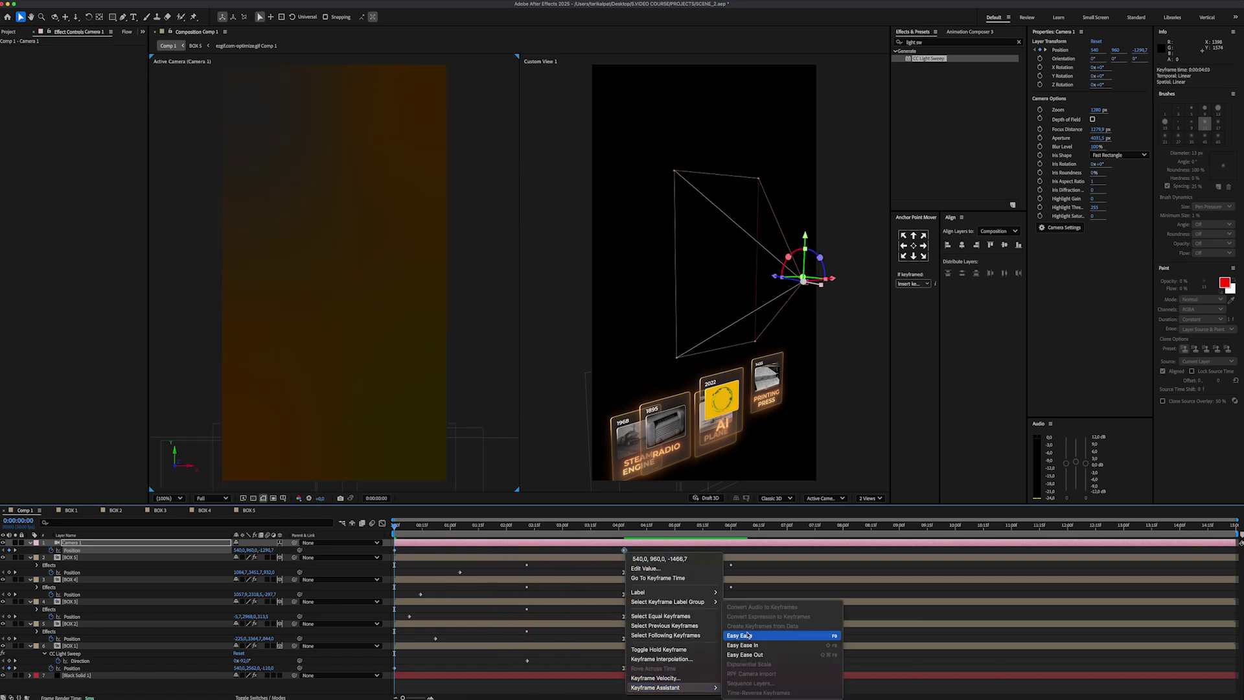
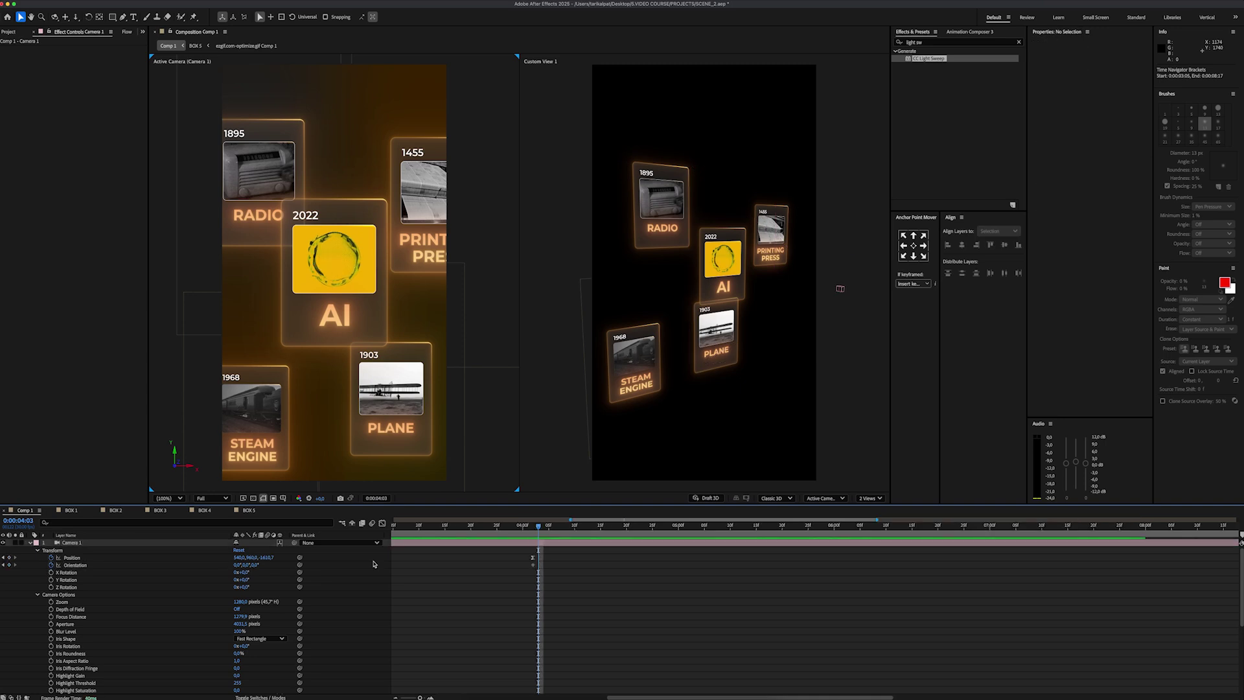
- Move Camera 1 in front of the Printing Press card at 0:00:04:03 and turn it about Y for an angled view
drag(264, 557, 138, 572)
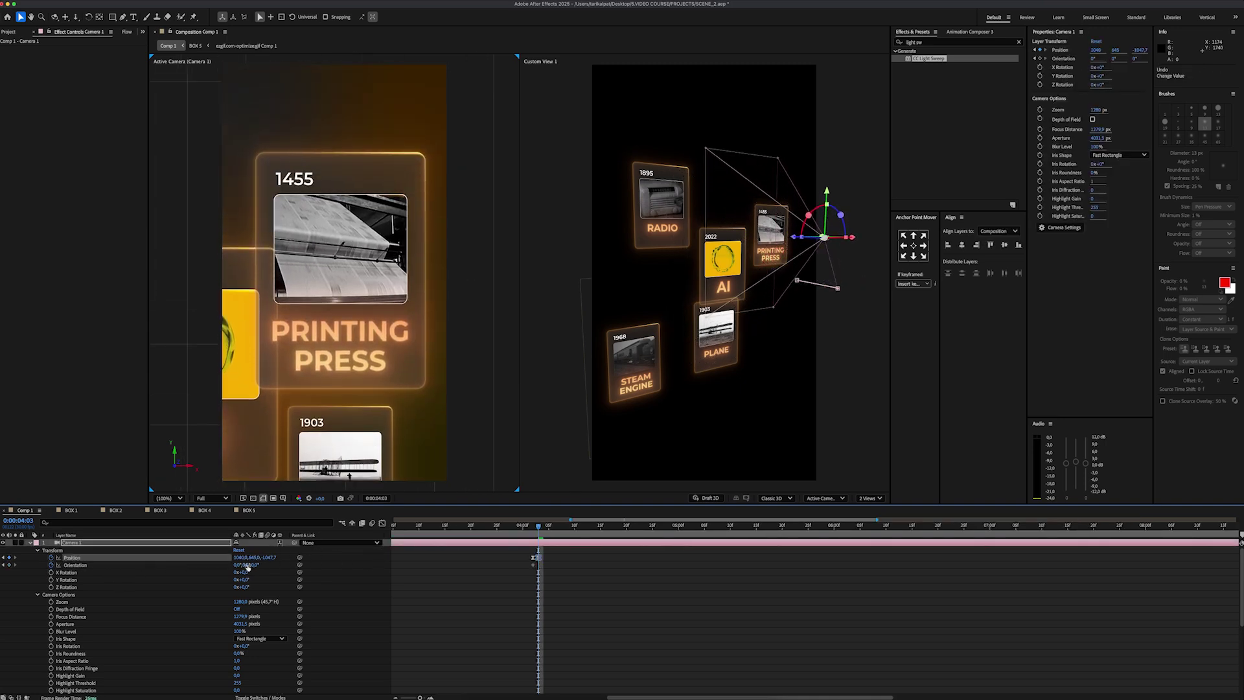
drag(247, 564, 237, 565)
drag(824, 237, 833, 238)
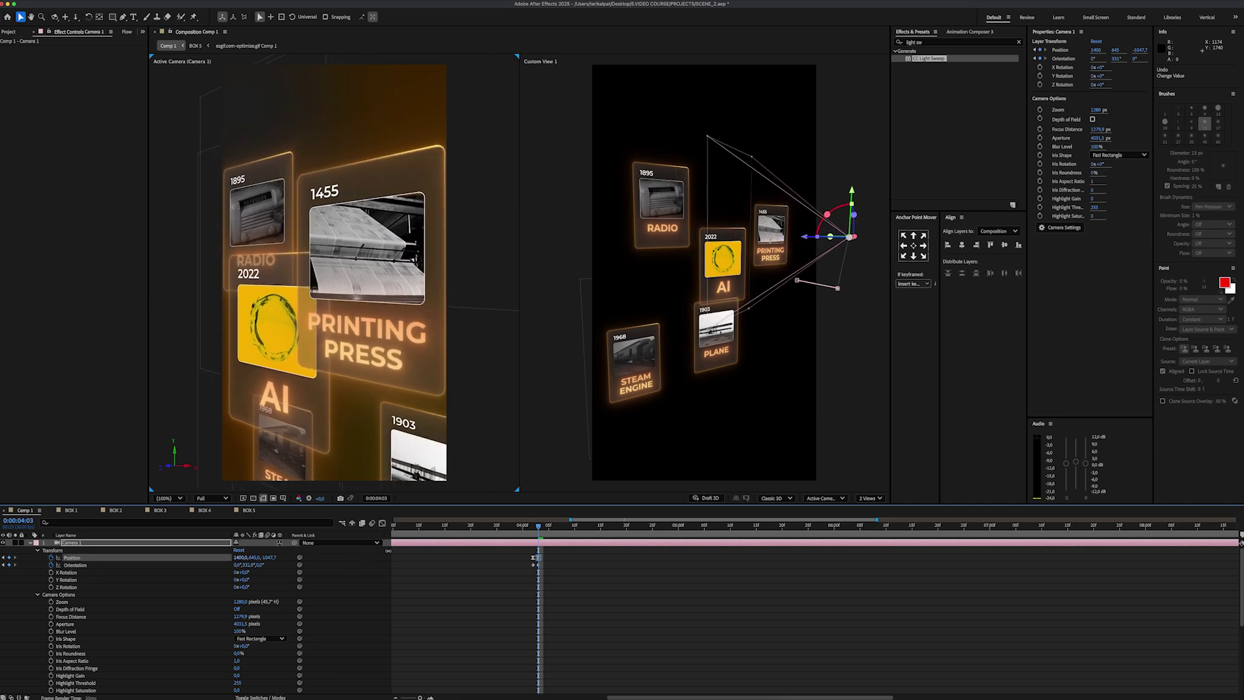
drag(257, 557, 237, 557)
mouse_move(240, 557)
mouse_down()
mouse_move(218, 557)
mouse_move(291, 557)
mouse_move(221, 557)
mouse_up()
- Keyframe a slight Position and Orientation drift of Camera 1 past the Printing Press card ending at 0:00:05:11, and preview it
click(555, 557)
drag(246, 565, 240, 565)
drag(239, 557, 293, 557)
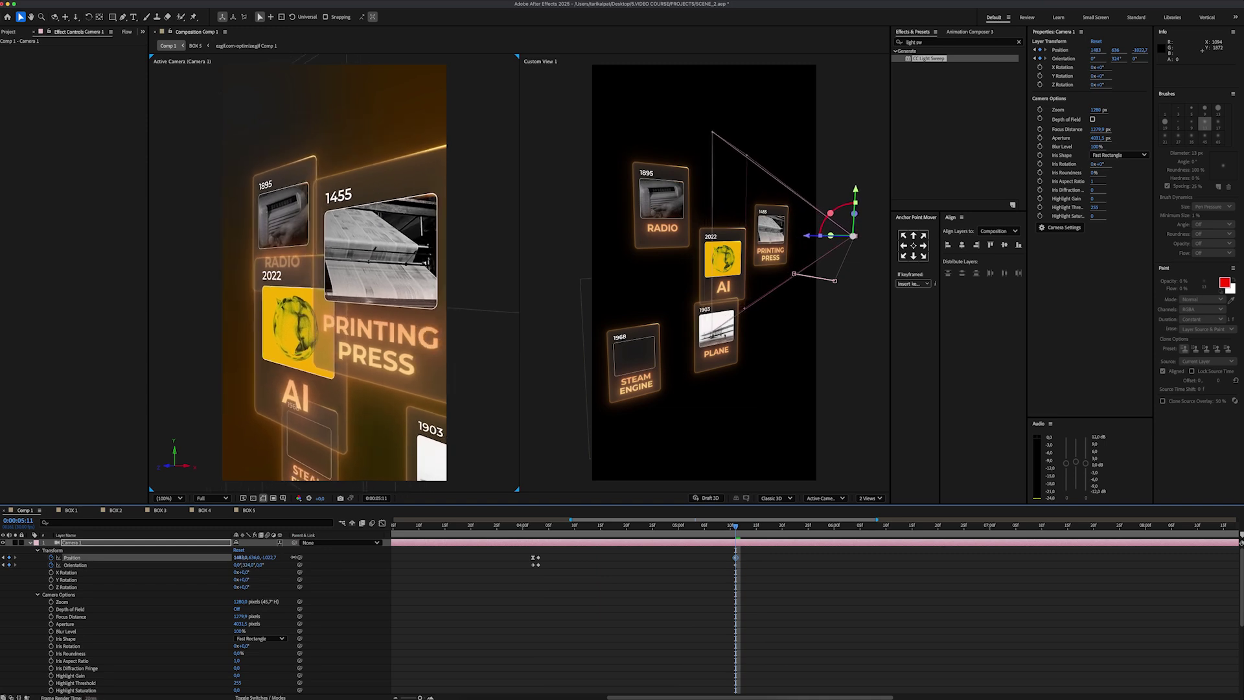
click(536, 526)
key(space)
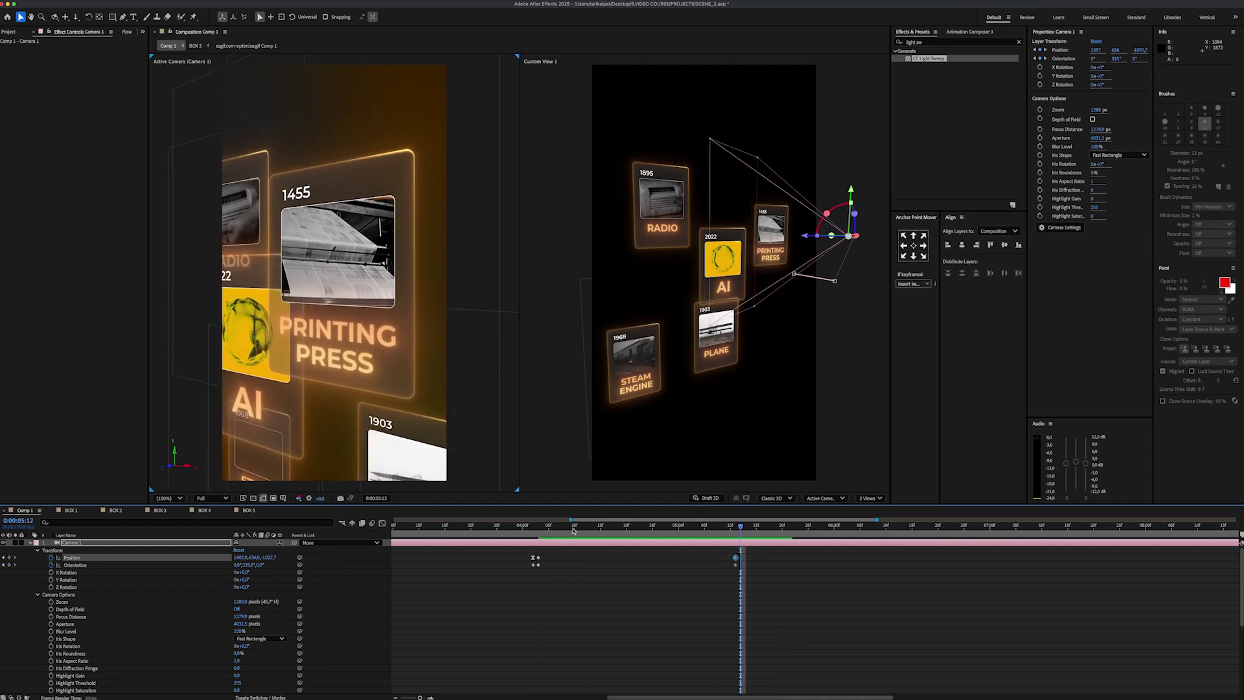
- Keyframe Camera 1 from 0:00:06:26 to travel down and frame the Steam Engine card, then check its speed curve and preview
click(946, 528)
drag(853, 223, 841, 318)
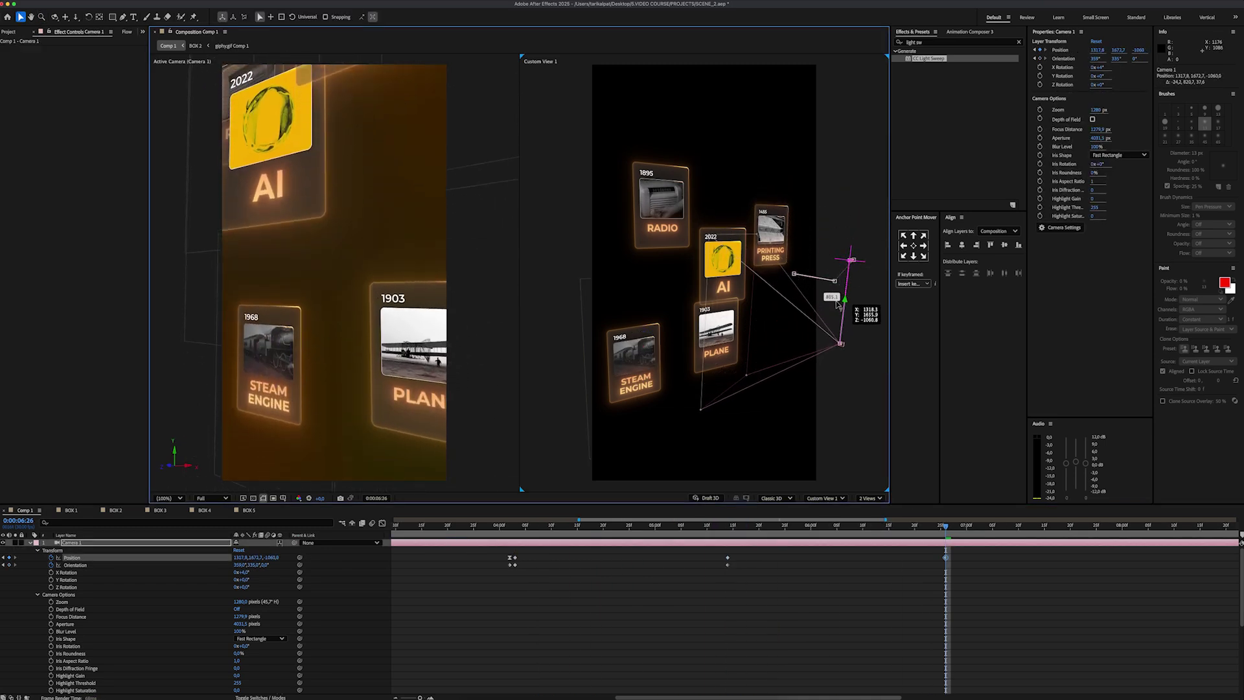
drag(848, 347, 815, 388)
drag(767, 385, 664, 382)
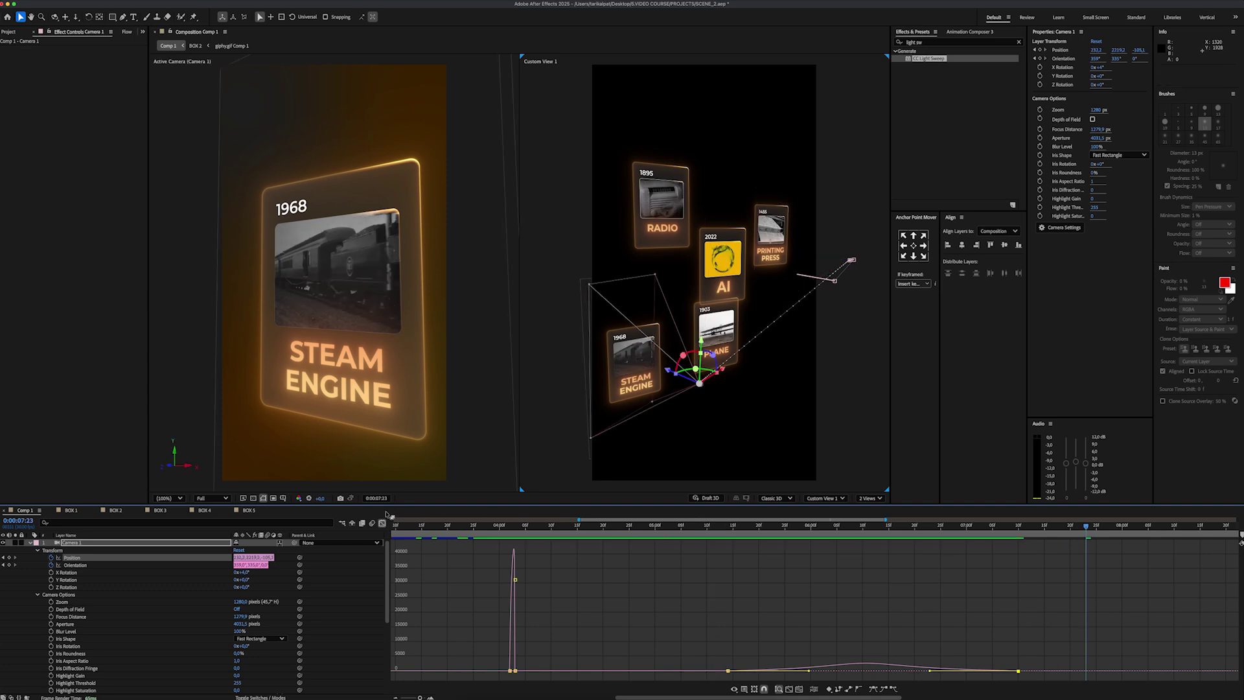
click(383, 522)
key(space)
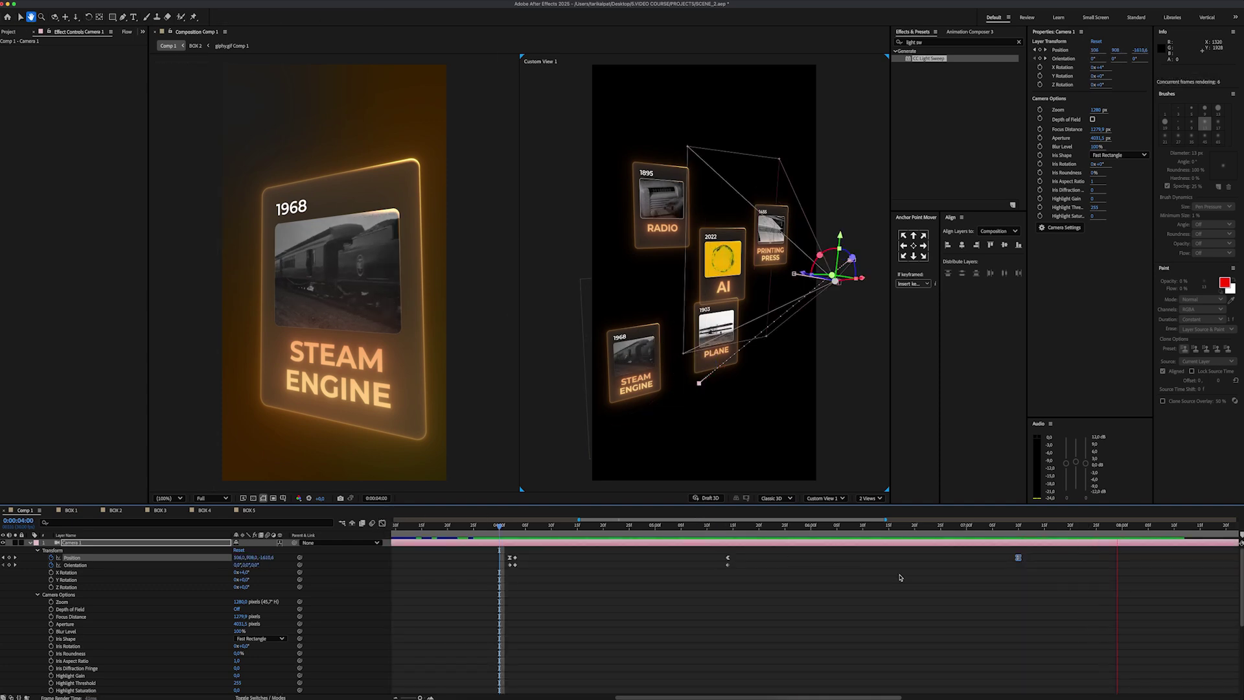
- Keyframe Camera 1's Position and Orientation at 0:00:09:09 to frame the Radio card, undoing the last Orientation tweak
click(826, 526)
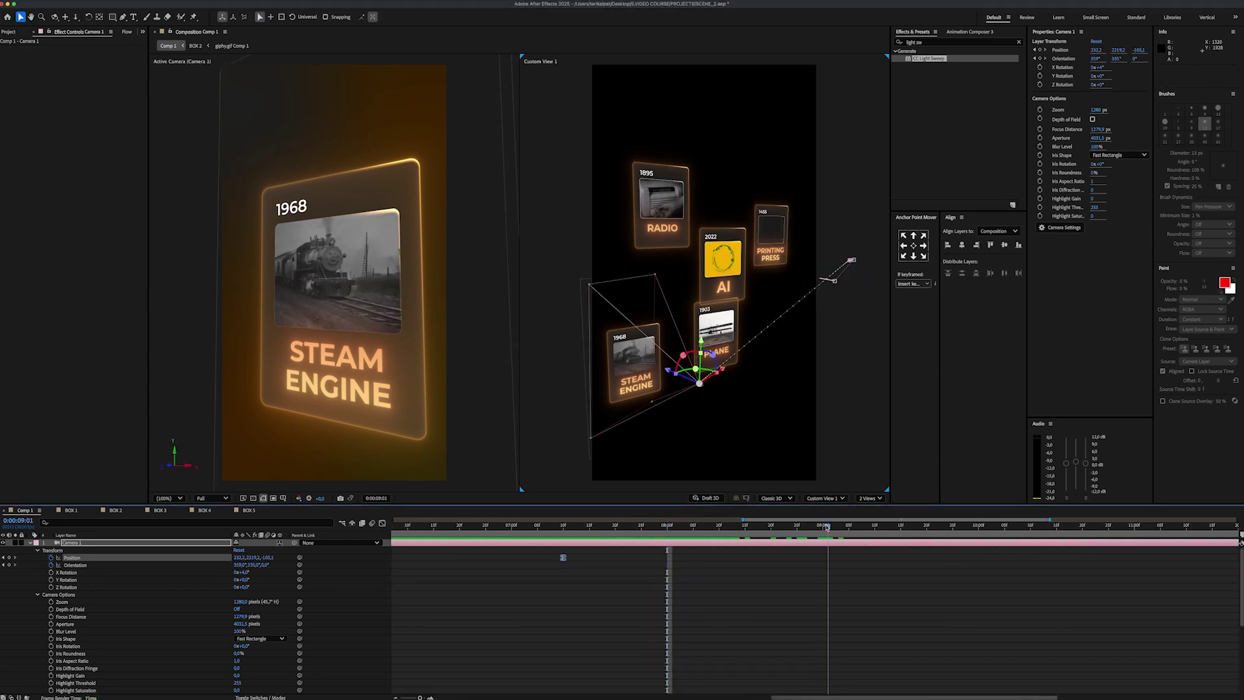
drag(701, 338, 759, 205)
key(minus)
drag(249, 565, 258, 564)
drag(823, 558, 846, 558)
drag(248, 565, 256, 565)
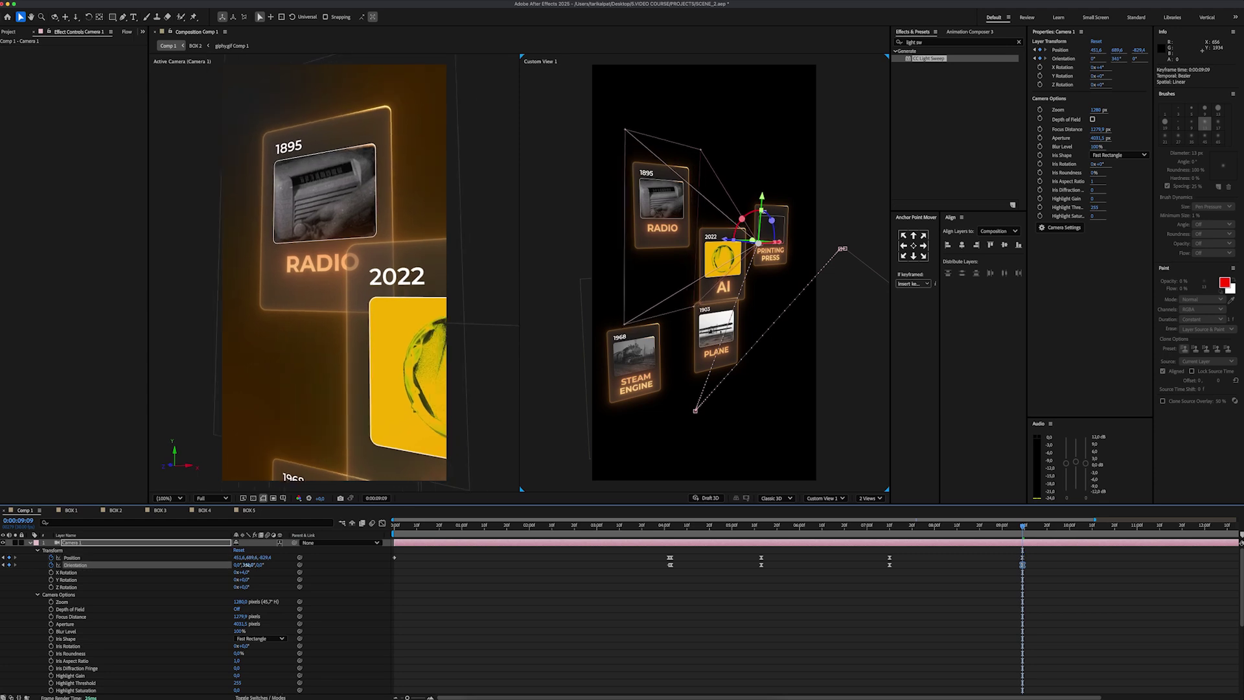
key(super+z)
- Smooth the ease into Camera 1's last keyframe on the speed graph and preview the full camera move
click(383, 523)
key(equal)
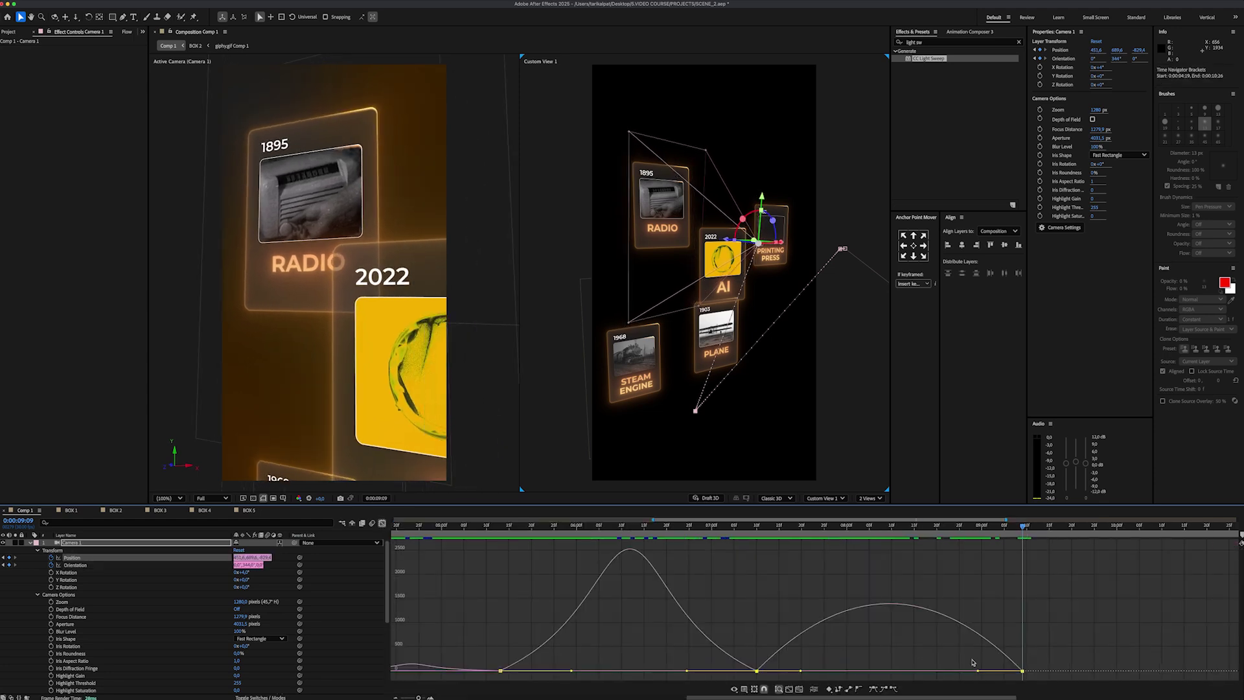
drag(1000, 671, 981, 674)
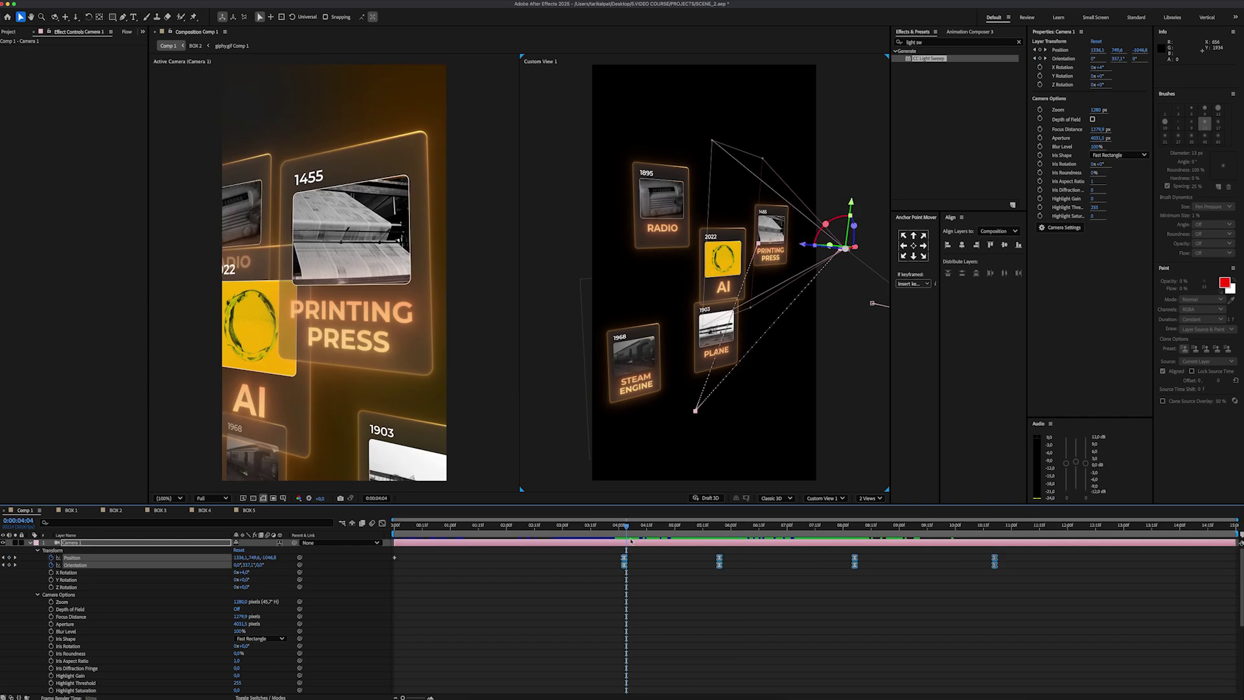
key(space)
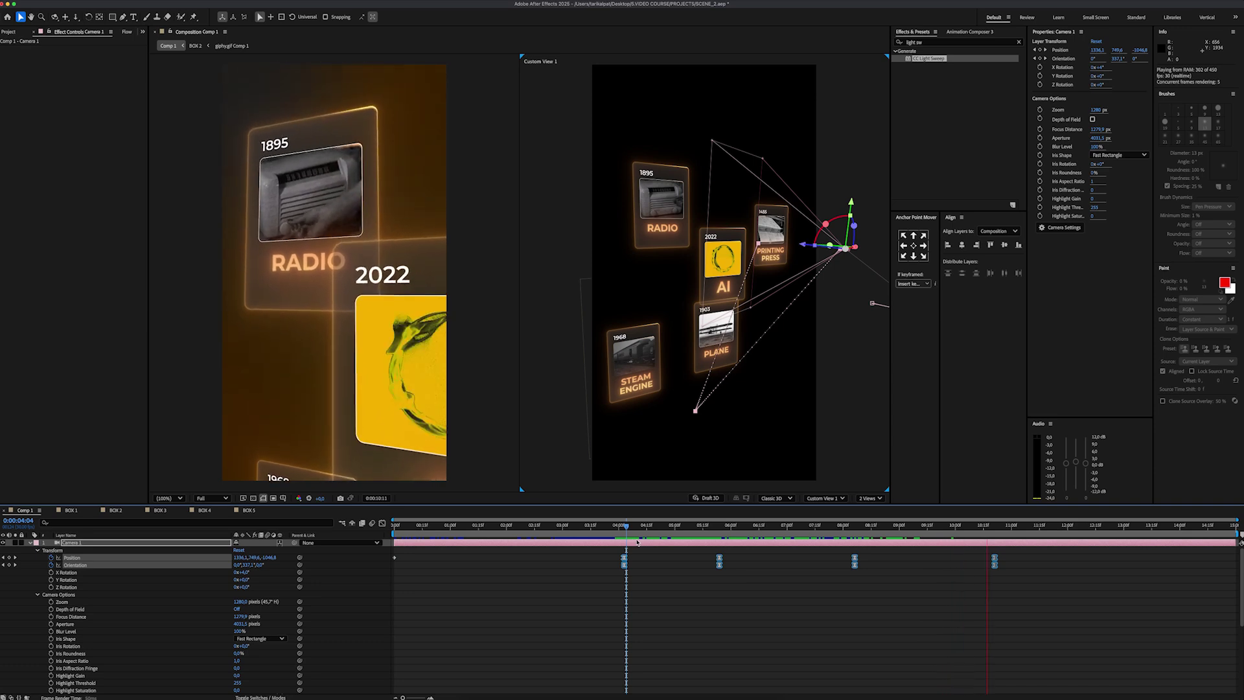
key(space)
- Enable Depth of Field on Camera 1 and adjust the focus settings so the Printing Press card is sharp
click(1092, 120)
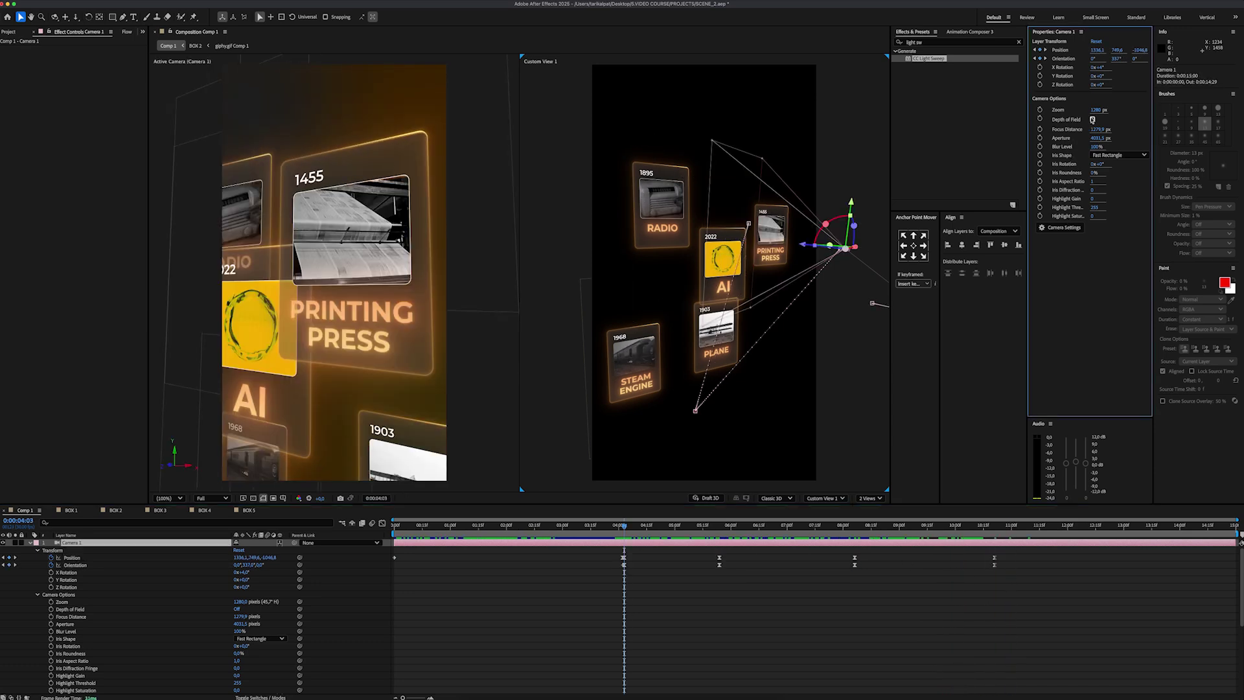
click(767, 293)
drag(768, 294, 775, 311)
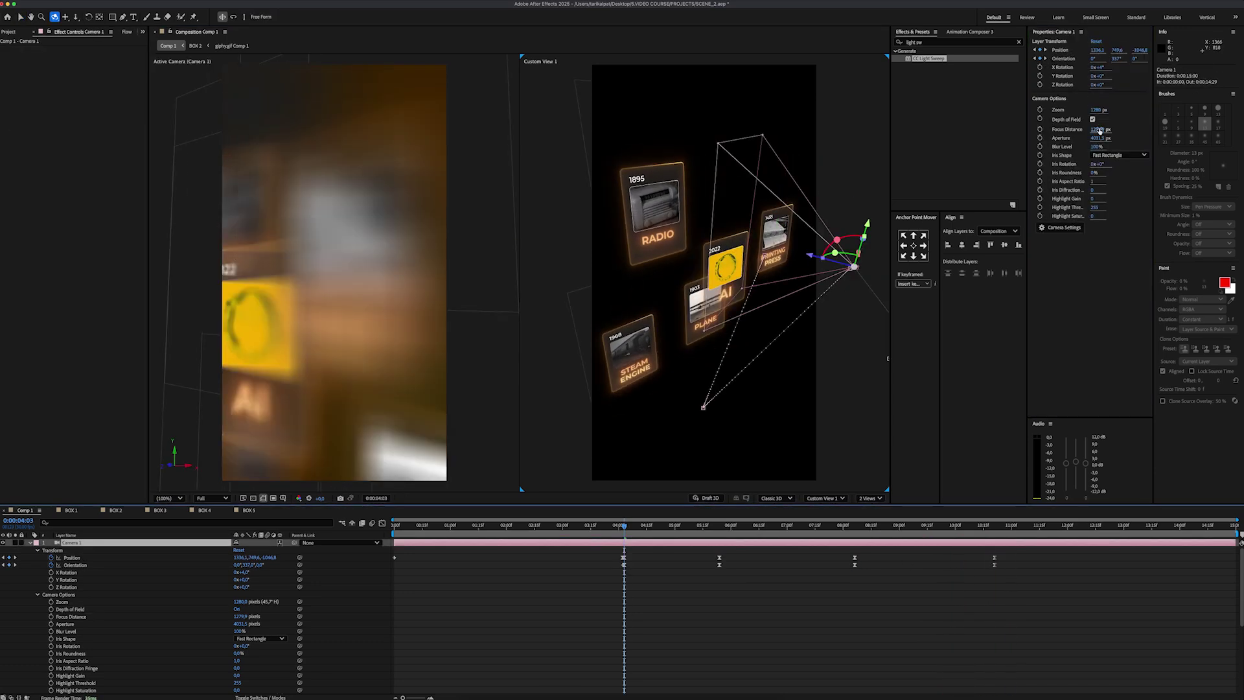
key(k)
drag(1099, 130, 330, 139)
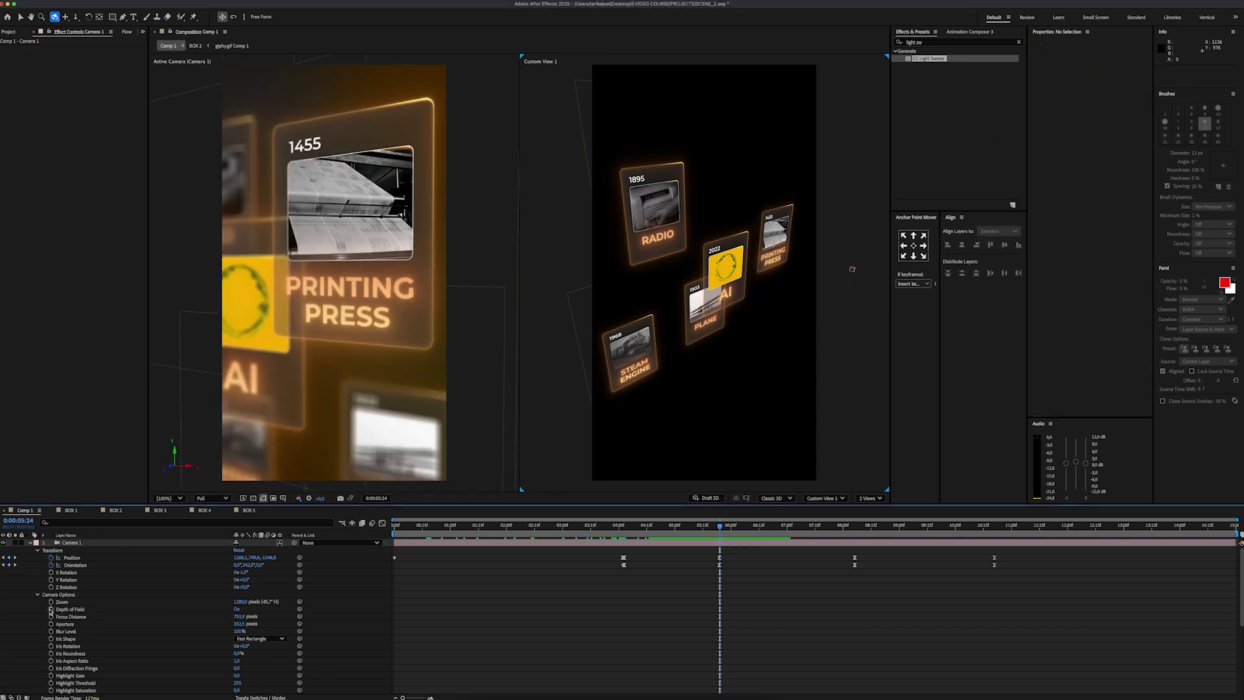
- Keyframe Depth of Field and Aperture at 0:00:05:24, and use the Top view to refocus on the Steam Engine card at 0:00:08:06
click(51, 609)
click(51, 624)
drag(721, 530, 854, 530)
click(824, 498)
click(819, 574)
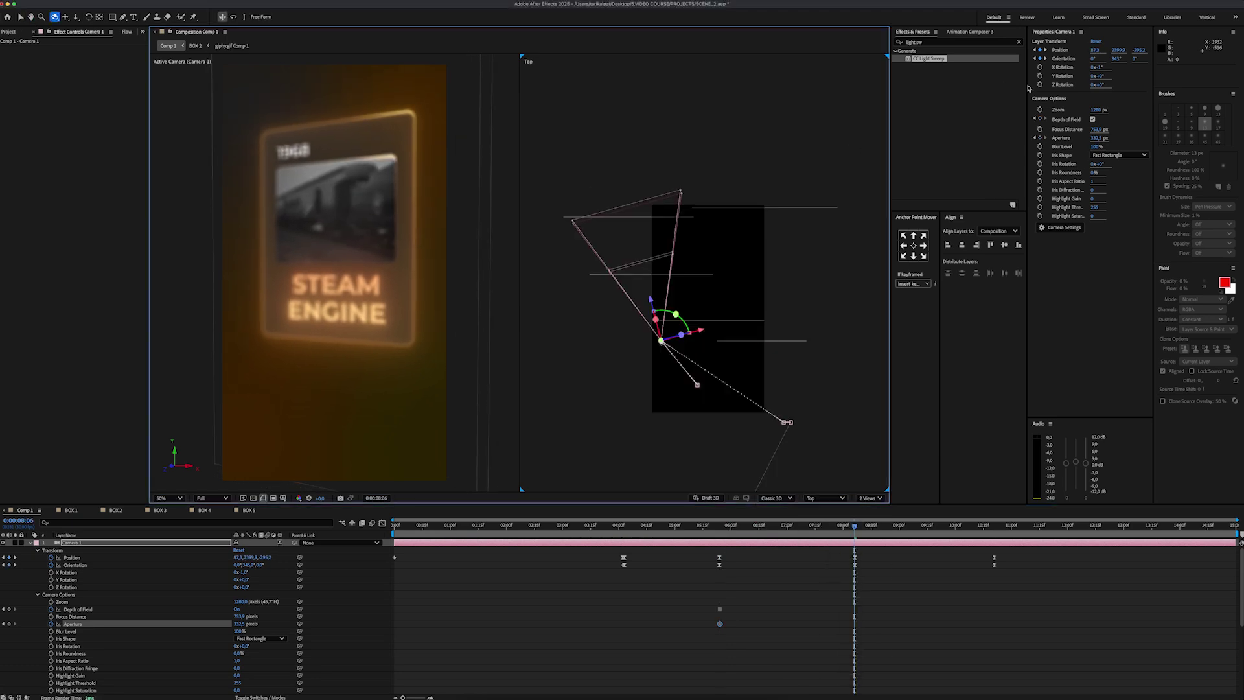
drag(1096, 129, 1172, 121)
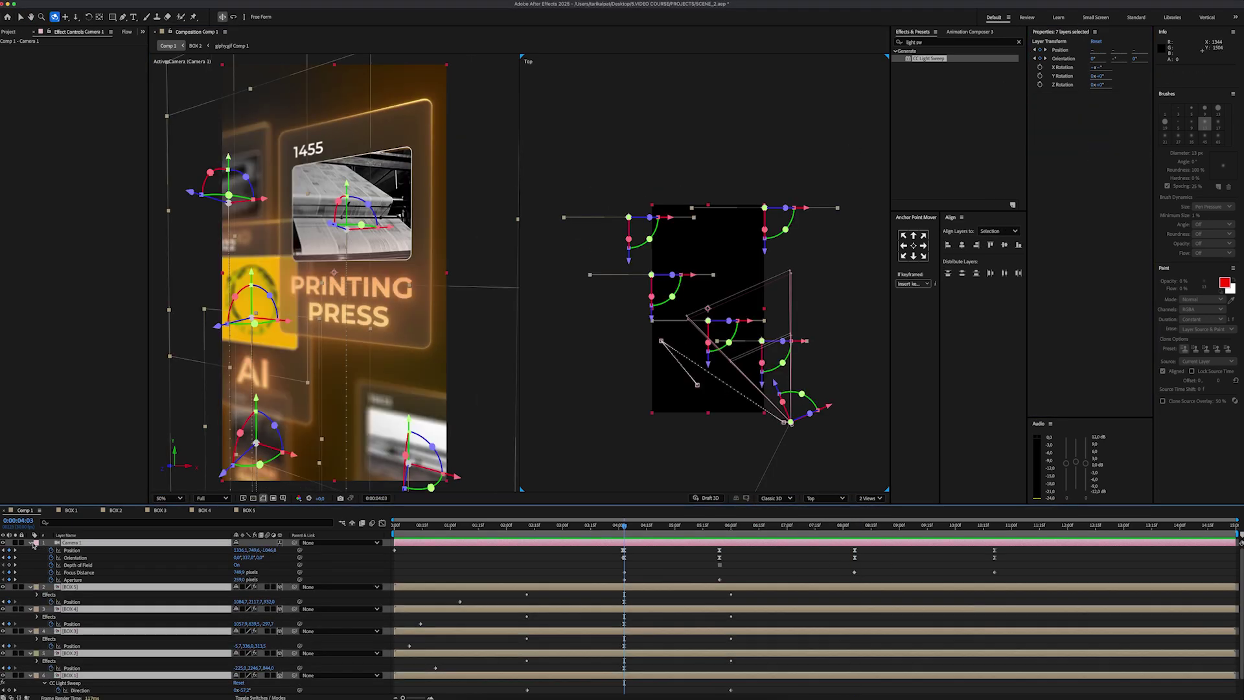
- Add an adjustment layer with CC Vignette and lower its Amount to about 44
right_click(95, 587)
mouse_move(186, 590)
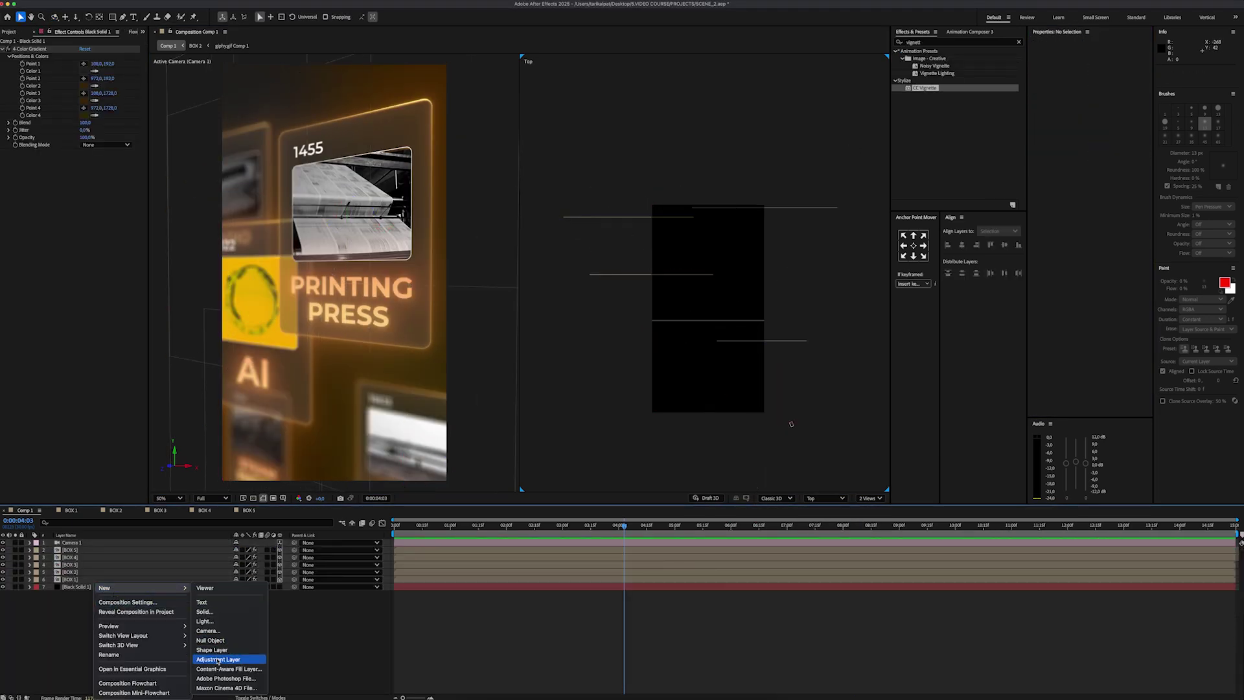
click(217, 659)
click(938, 47)
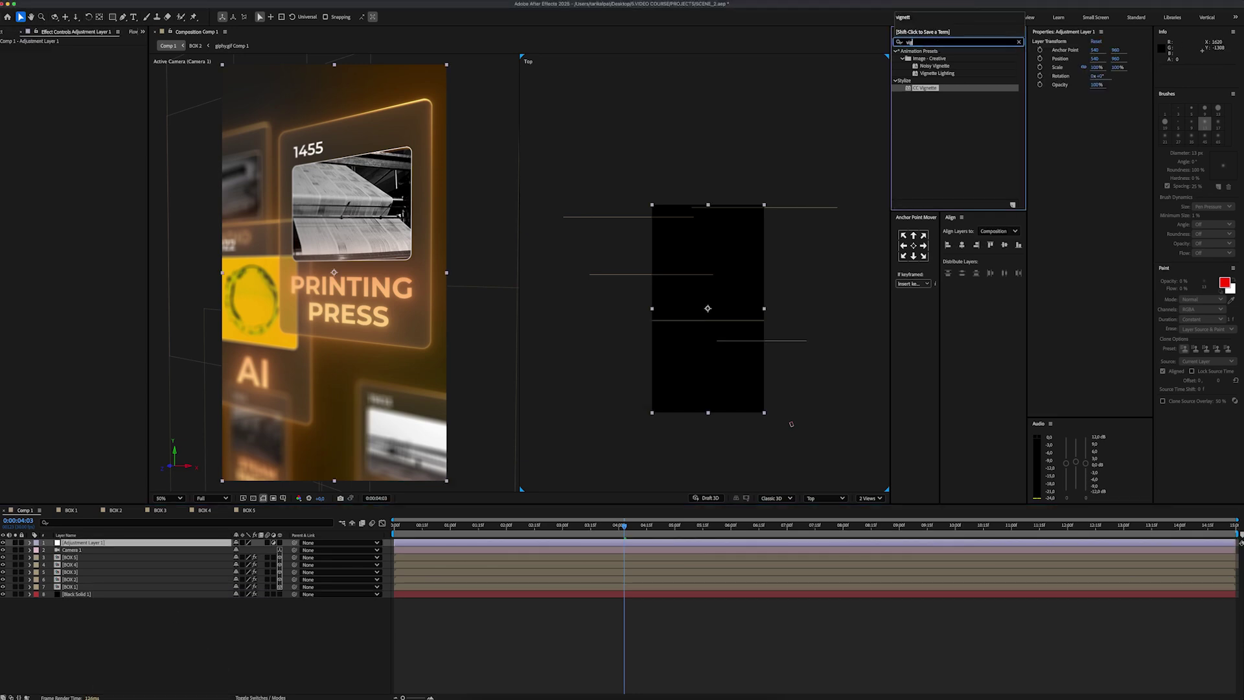
drag(901, 83, 142, 543)
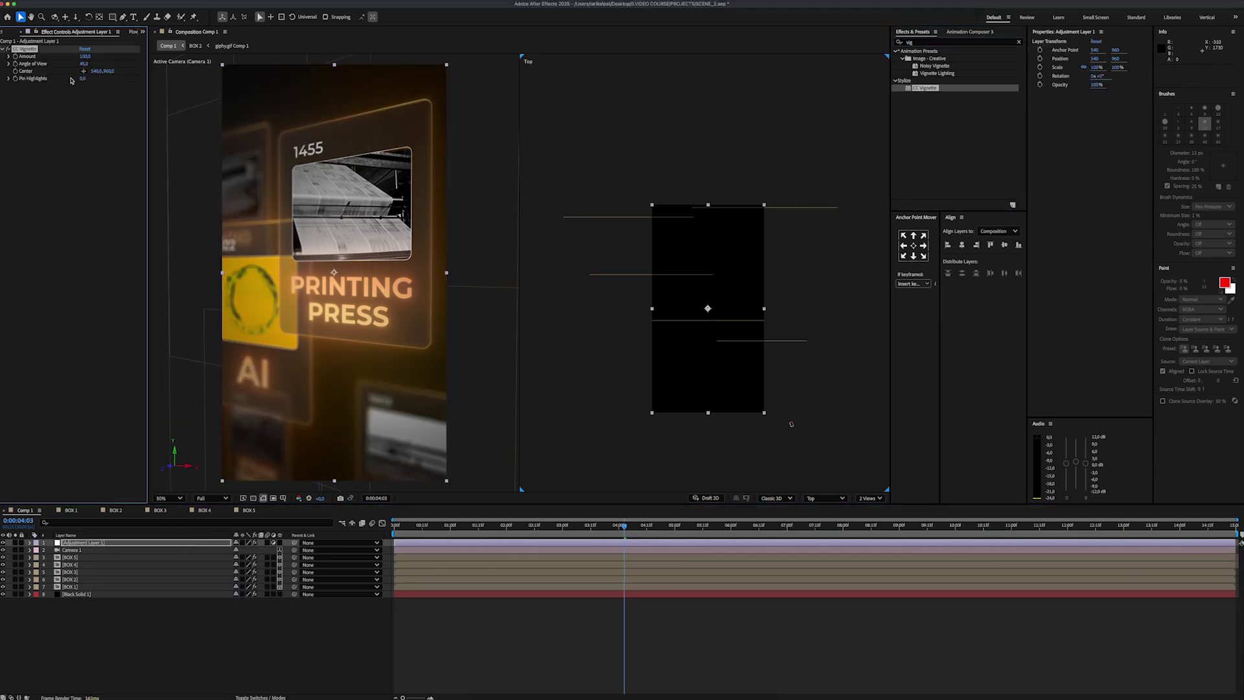
drag(85, 57, 84, 63)
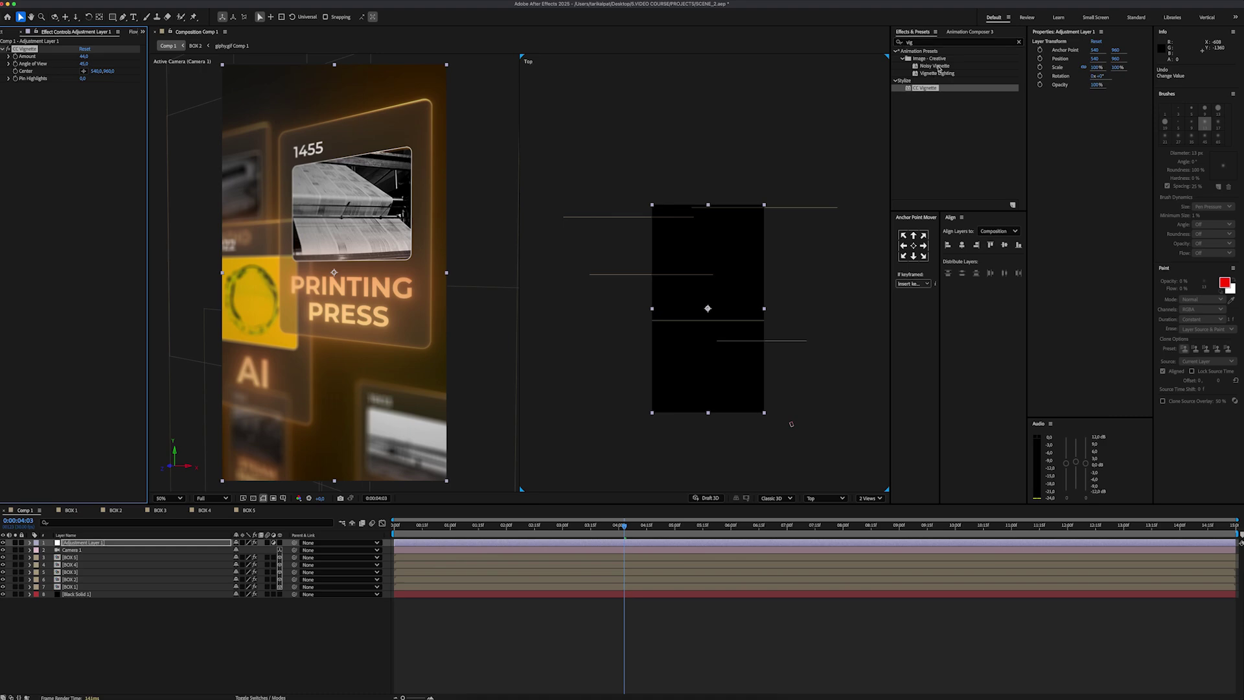
- Find the Noise effect and apply it to the adjustment layer
click(929, 43)
text(noise)
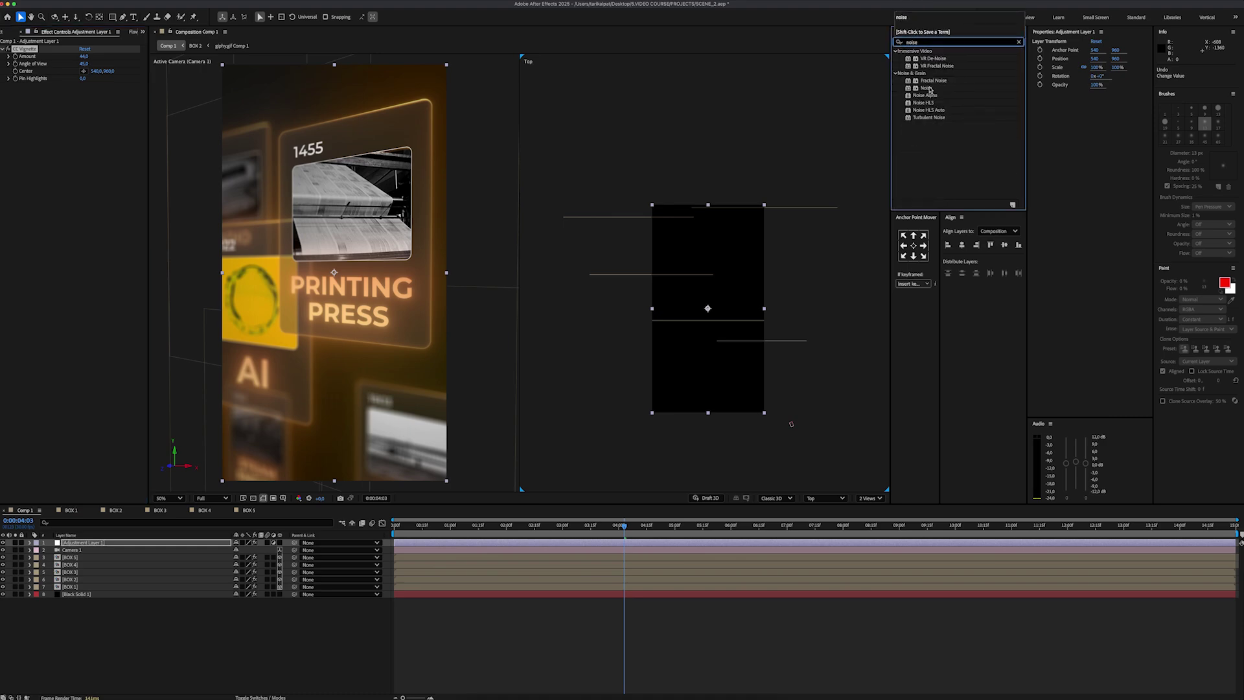
drag(929, 88, 119, 165)
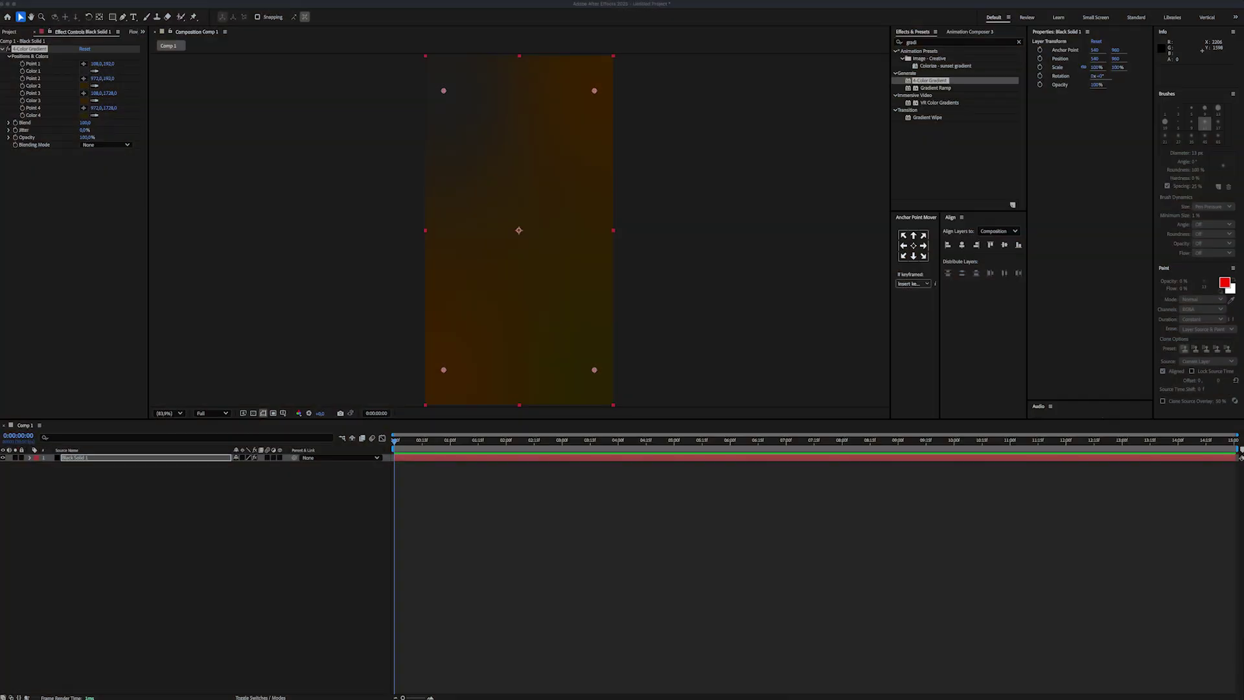
- Show the proportional grid and draw a white, strokeless bar about 120 px wide at the composition's bottom center, with roundness 17
click(282, 413)
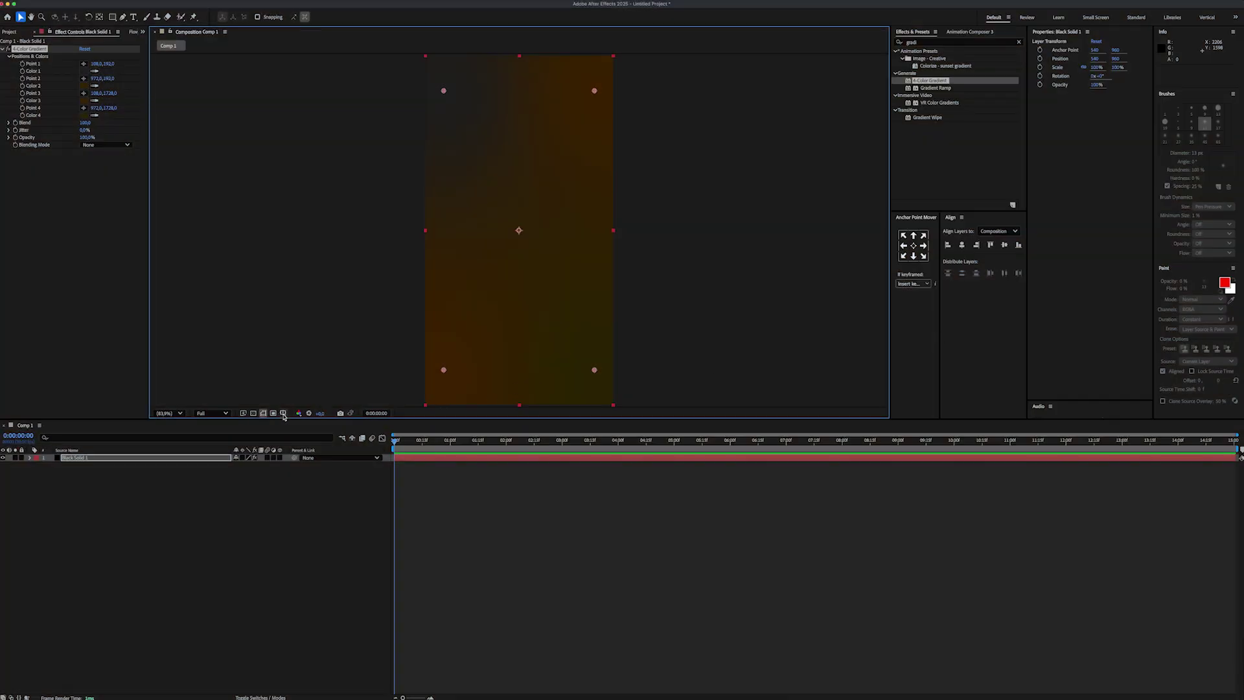
click(296, 431)
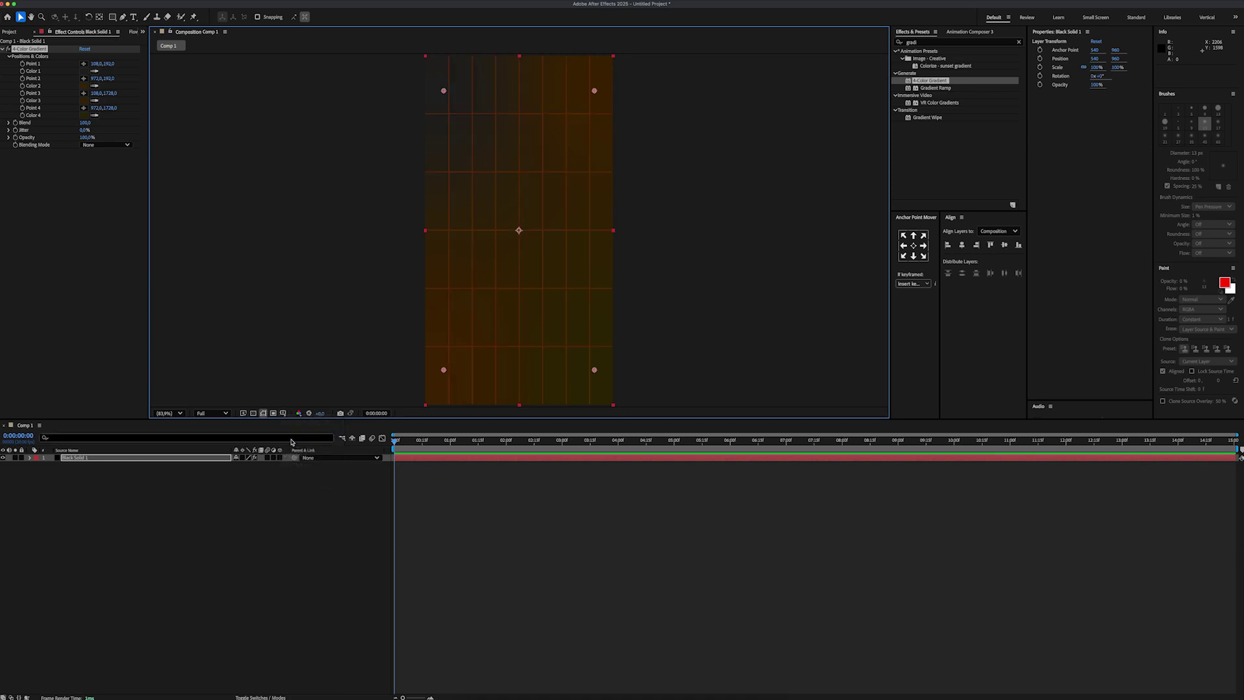
click(112, 18)
click(275, 17)
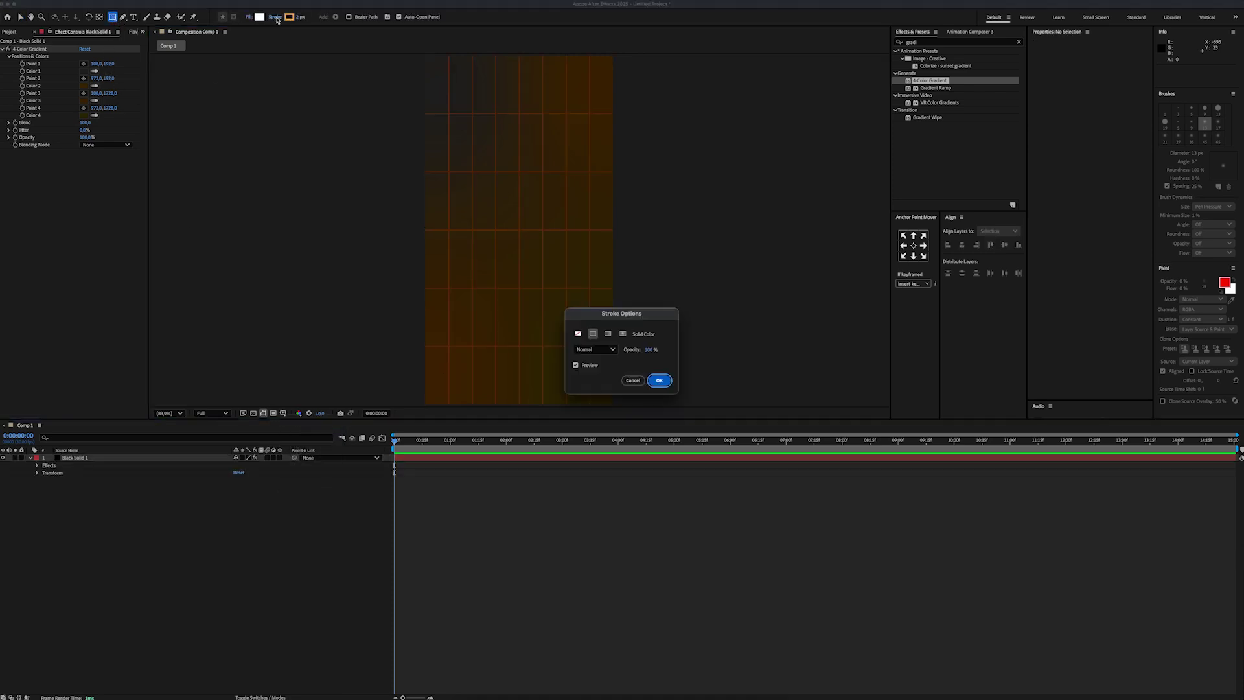
click(651, 380)
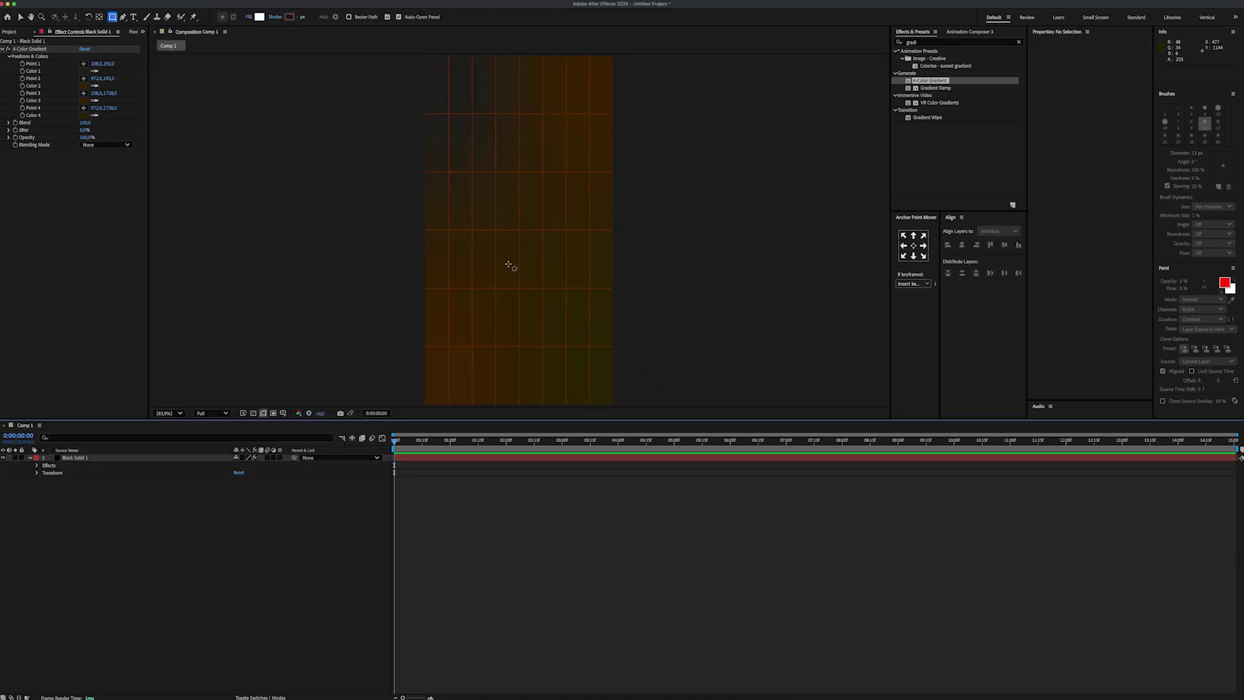
drag(508, 264, 517, 479)
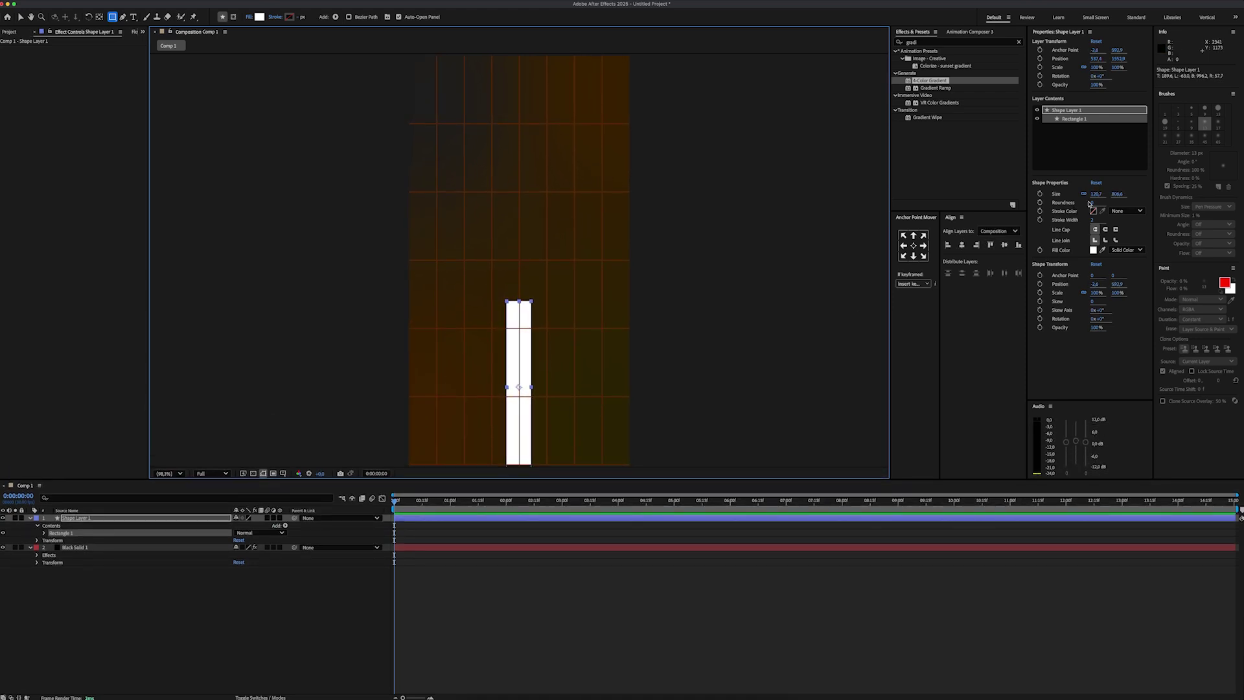
click(1089, 202)
- Apply Gradient Ramp to the bar and set its Start Color to orange
drag(935, 87, 527, 345)
click(84, 63)
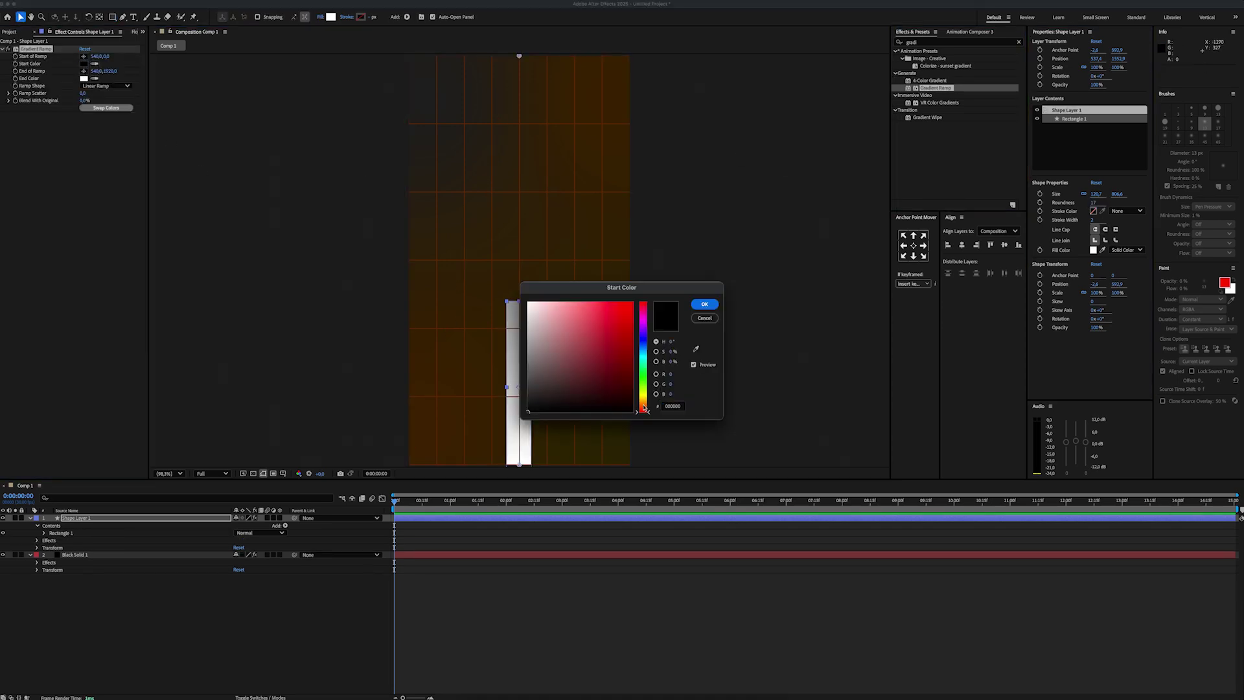
click(644, 401)
click(628, 313)
key(Return)
- Set the ramp's End Color to dark orange, and place its start point above the bar and its end near the bar's base
click(83, 79)
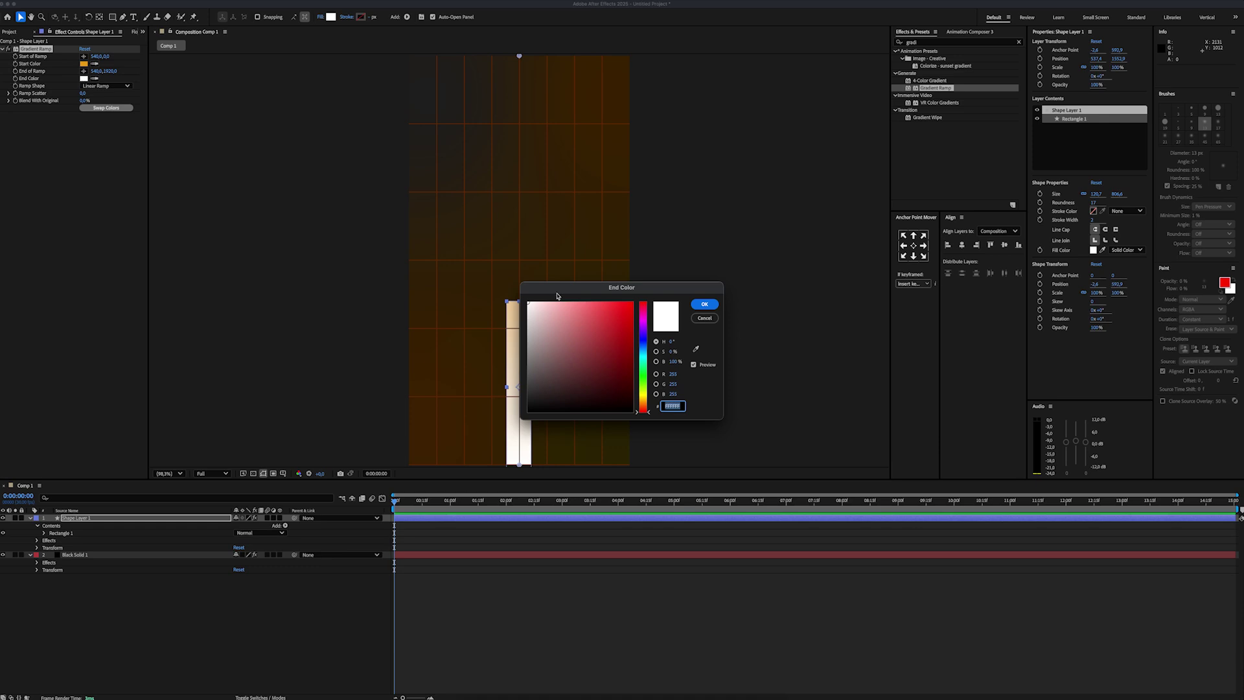
click(643, 402)
click(628, 364)
key(Return)
click(84, 57)
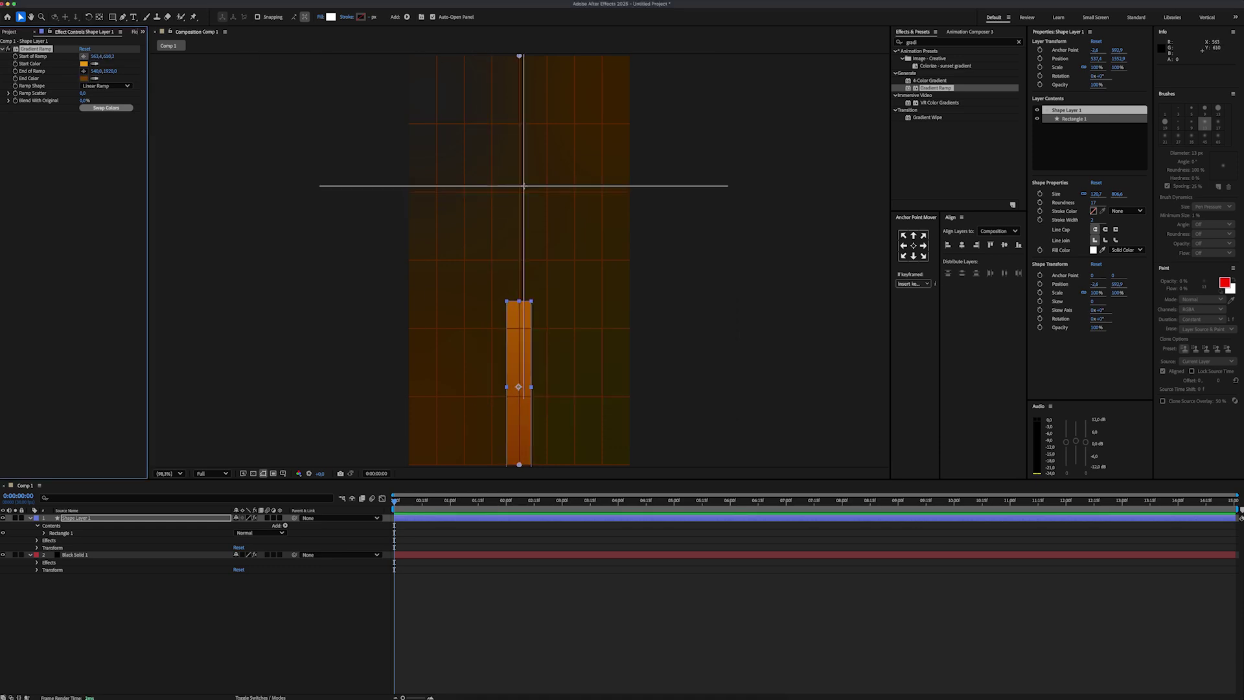
click(524, 185)
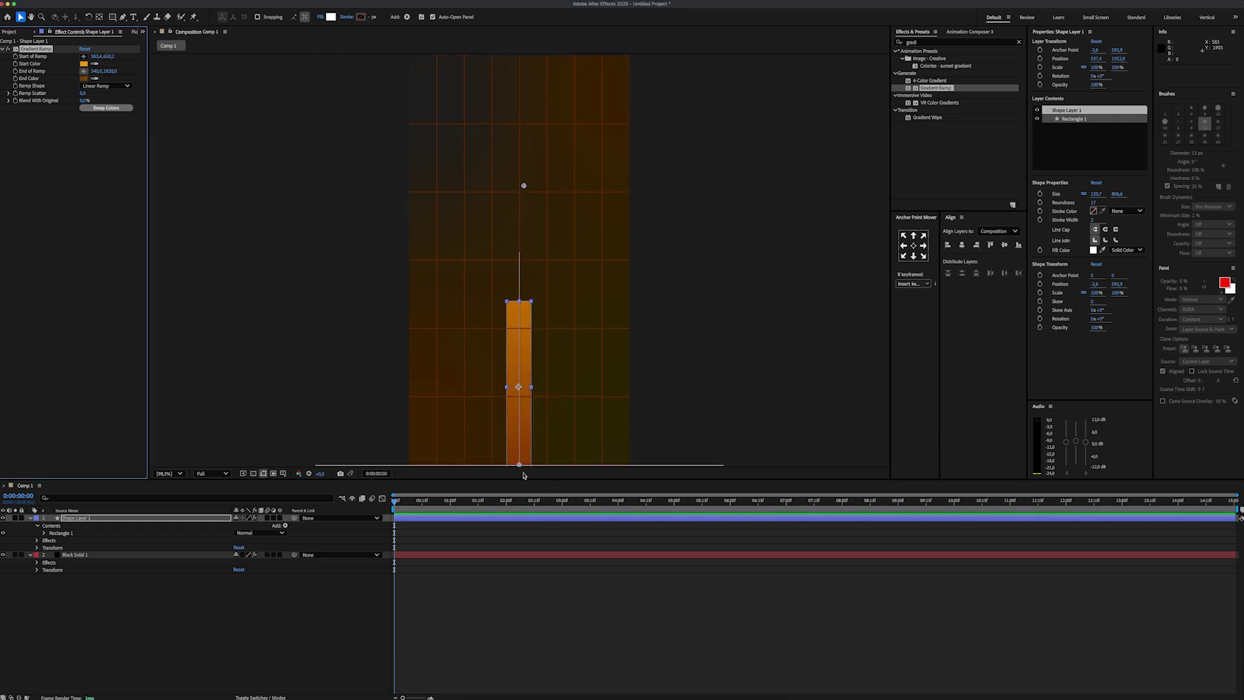
- Apply Deep Glow to the bar and lower its Exposure to 0.30
key(super+f)
text(deep)
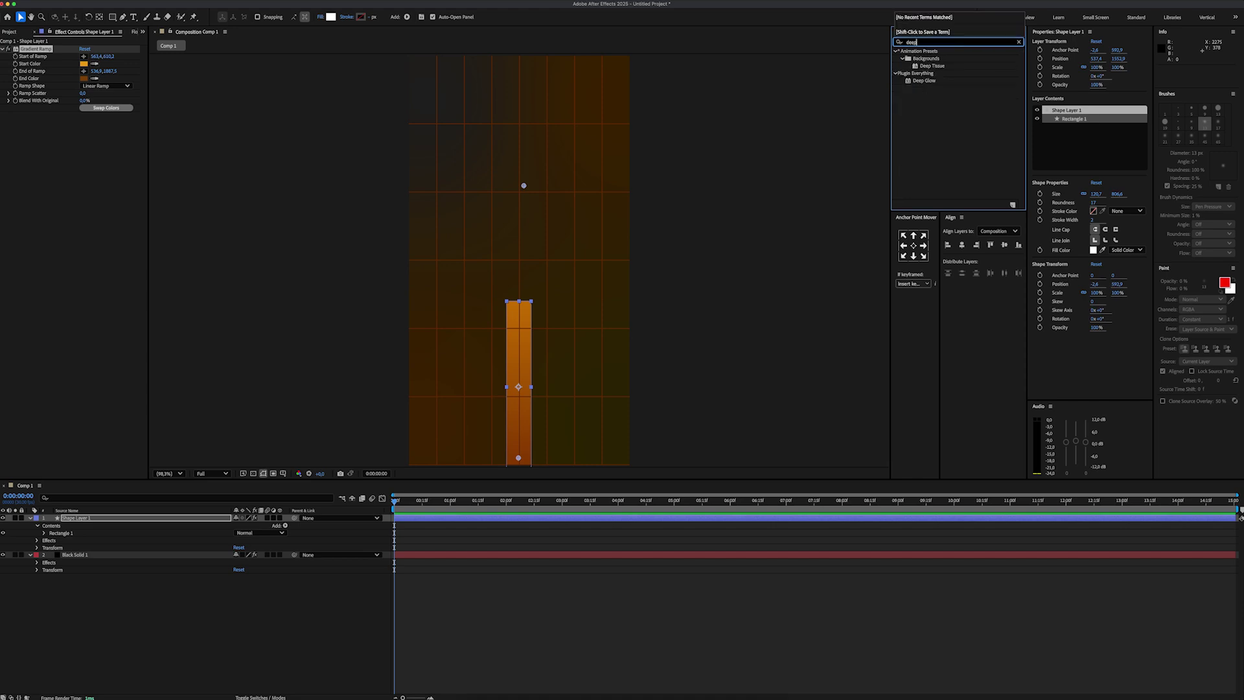
double_click(943, 81)
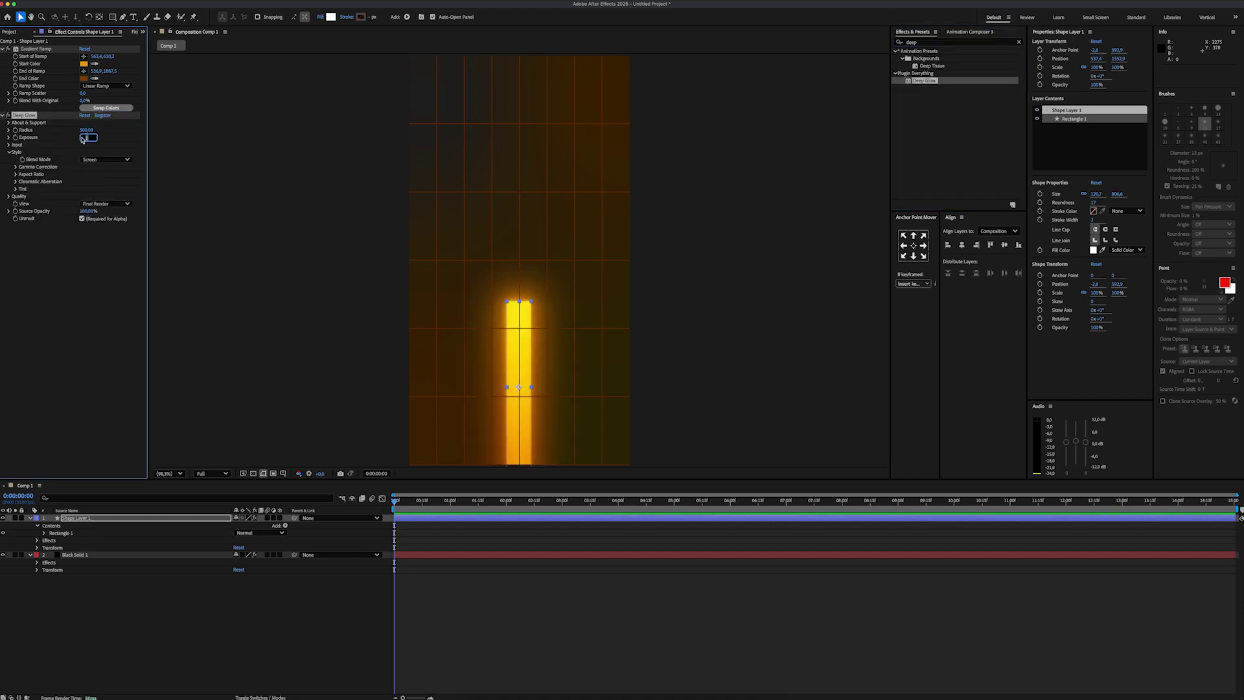
key(Return)
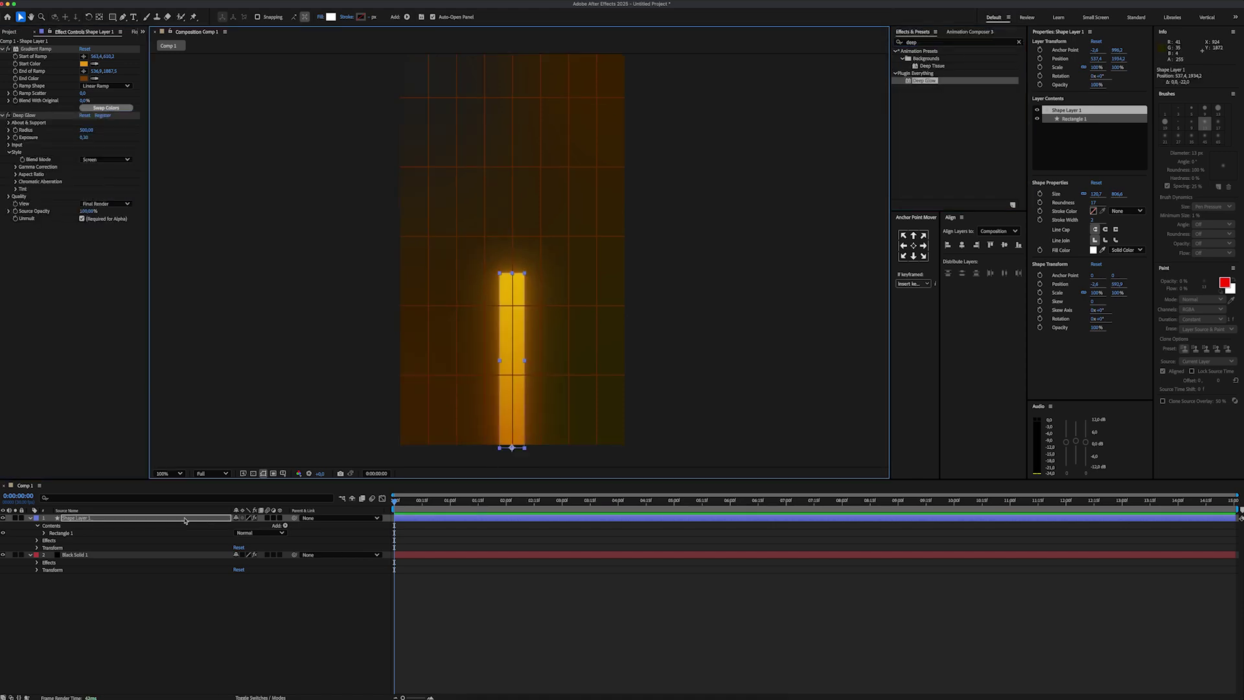
- Keyframe the bar's unlinked vertical scale at 32% on the first frame and 167% at 7 seconds
click(186, 519)
key(s)
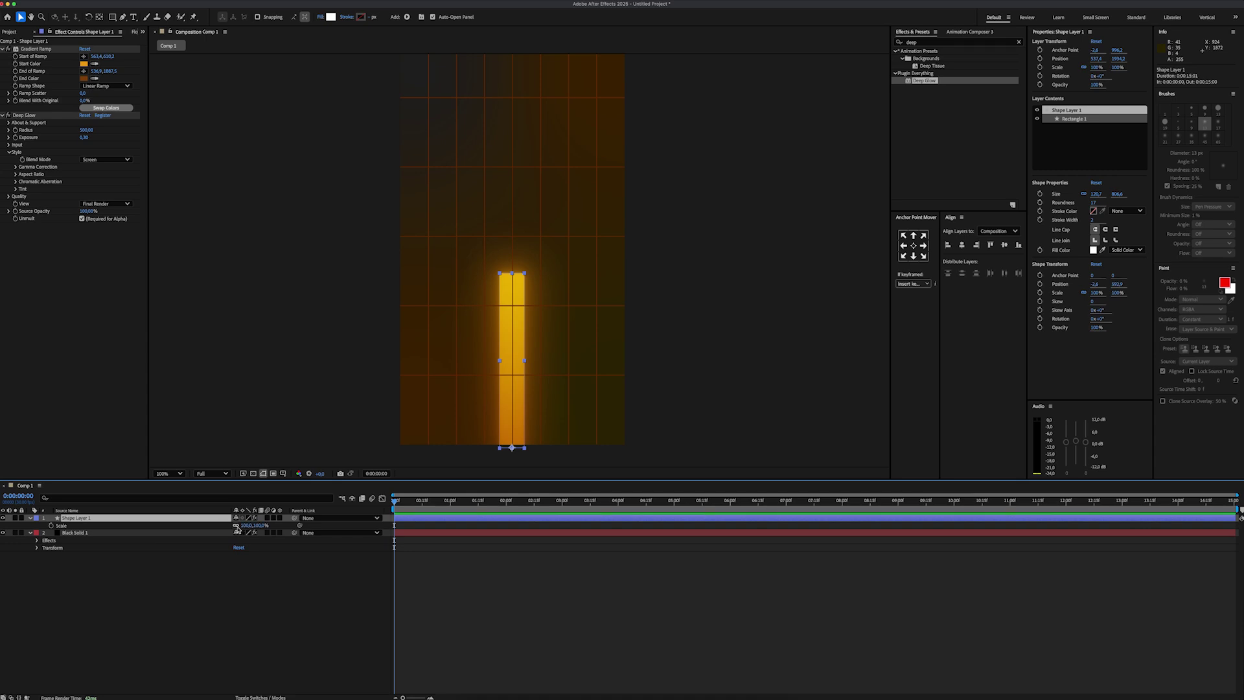
drag(261, 525, 248, 526)
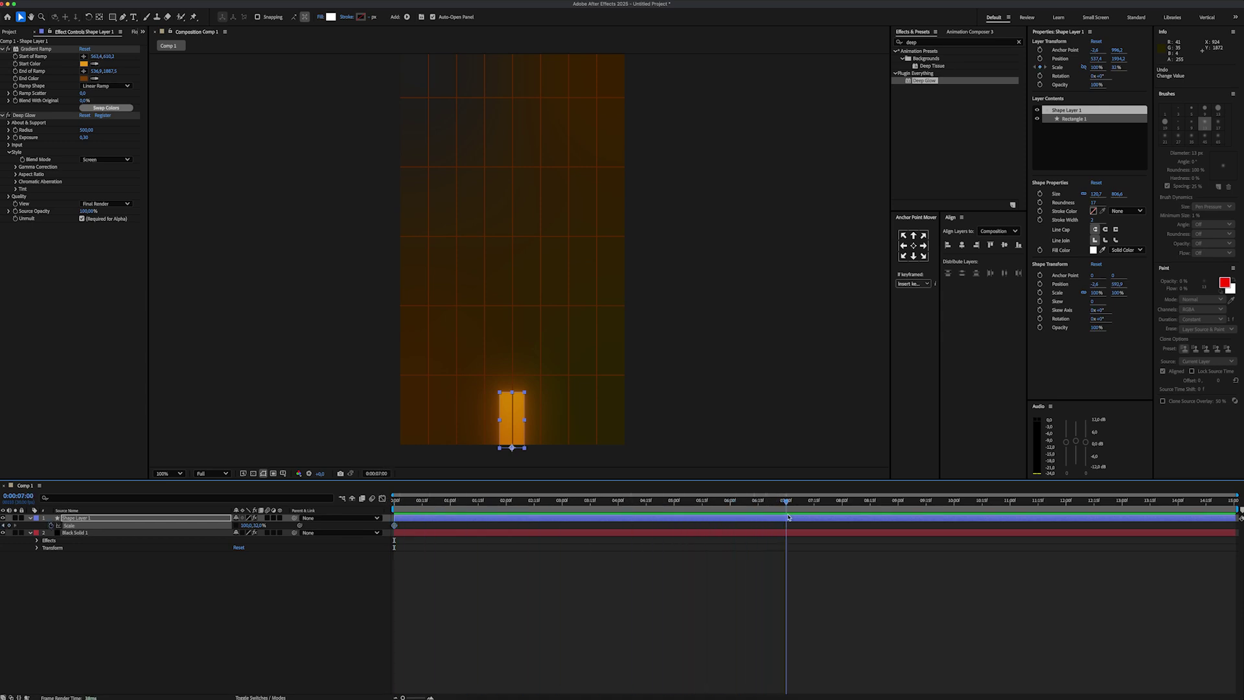
drag(256, 525, 344, 526)
- Apply Easy Ease to the bar's Scale keyframes and stretch both influence handles inward on the speed graph
right_click(395, 525)
mouse_move(451, 661)
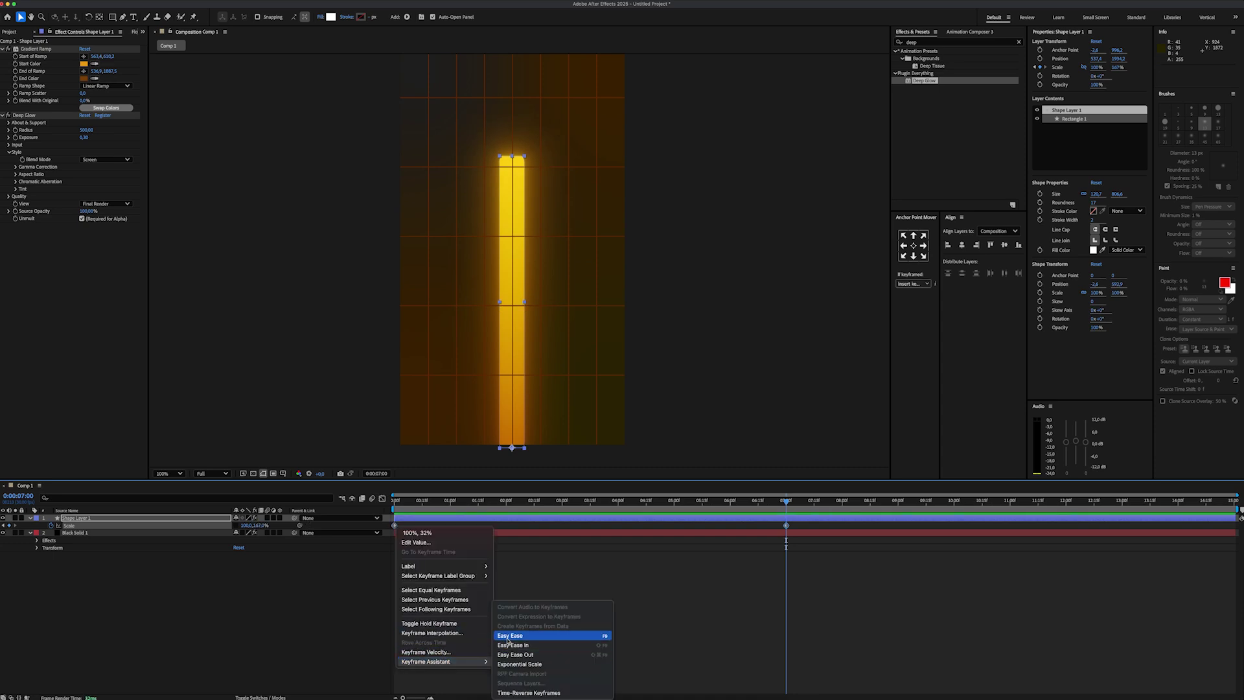
click(507, 635)
click(395, 525)
click(382, 498)
drag(460, 669, 501, 670)
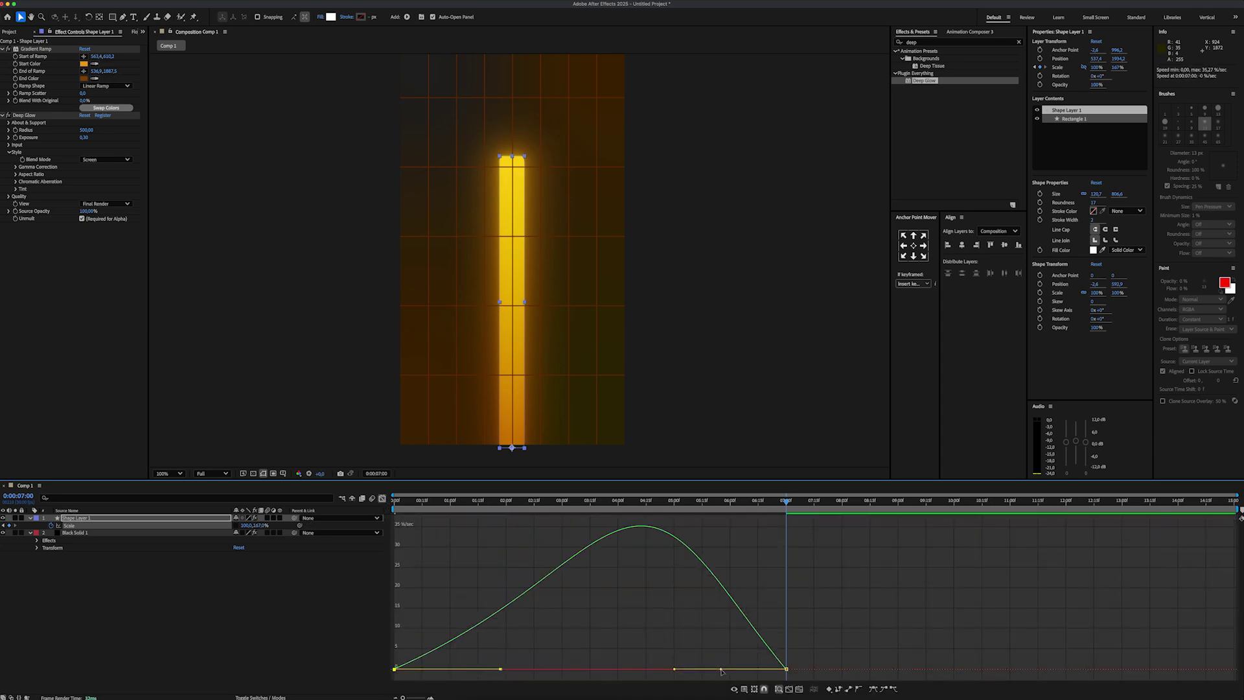
drag(721, 671, 674, 670)
- Duplicate the bar four times and move the topmost copy near the composition's right edge, at X about 946
key(Home)
key(super+d)
key(super+d)
key(super+d)
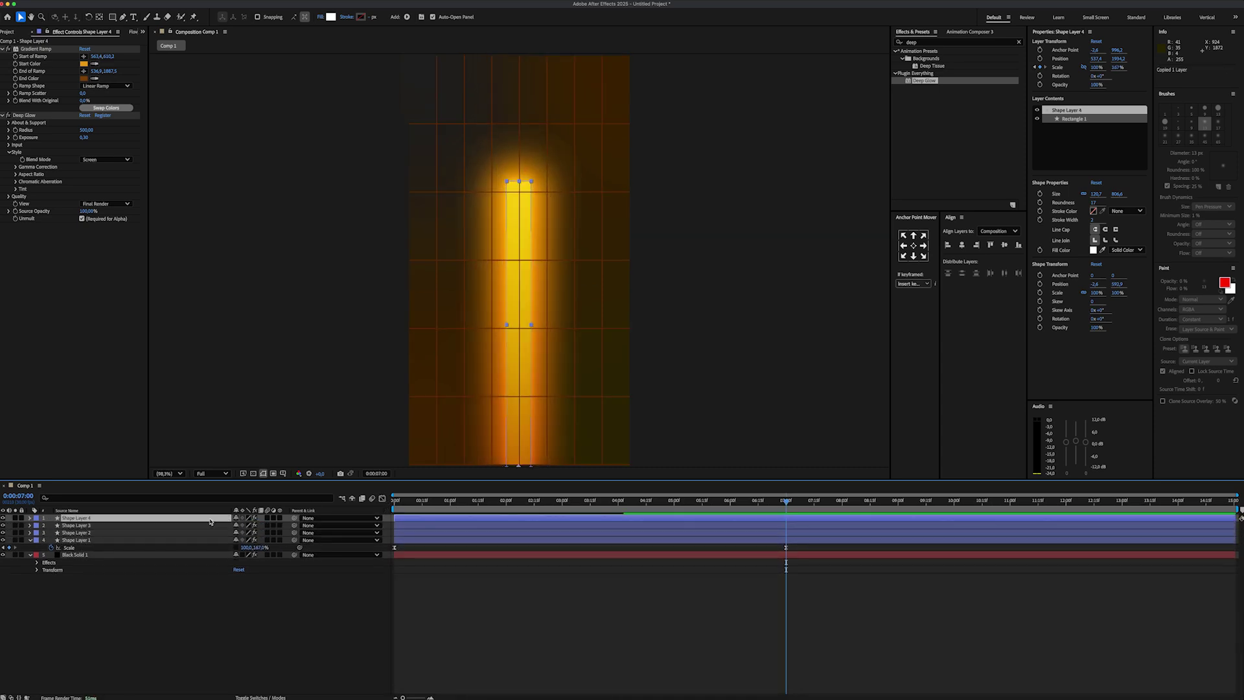
key(super+d)
key(p)
drag(238, 526, 398, 515)
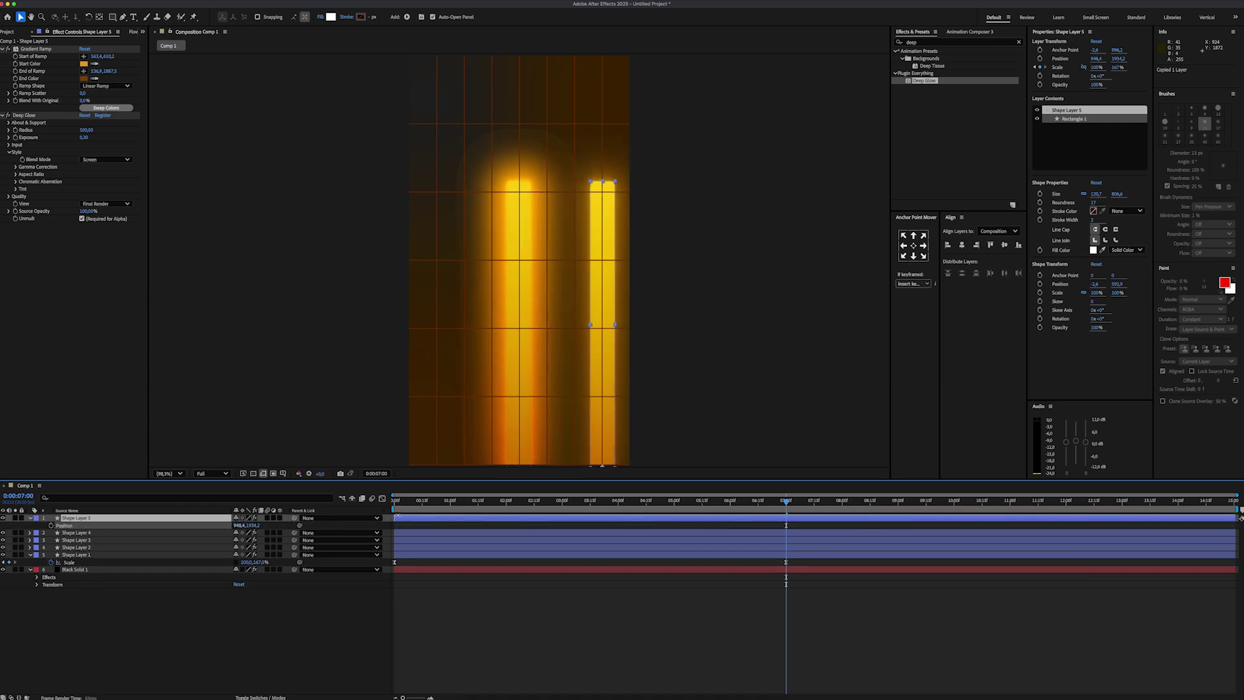
- Space the other three copies evenly across the composition at X about 743, 338 and 135
click(209, 534)
key(p)
drag(238, 540, 162, 560)
click(214, 548)
key(p)
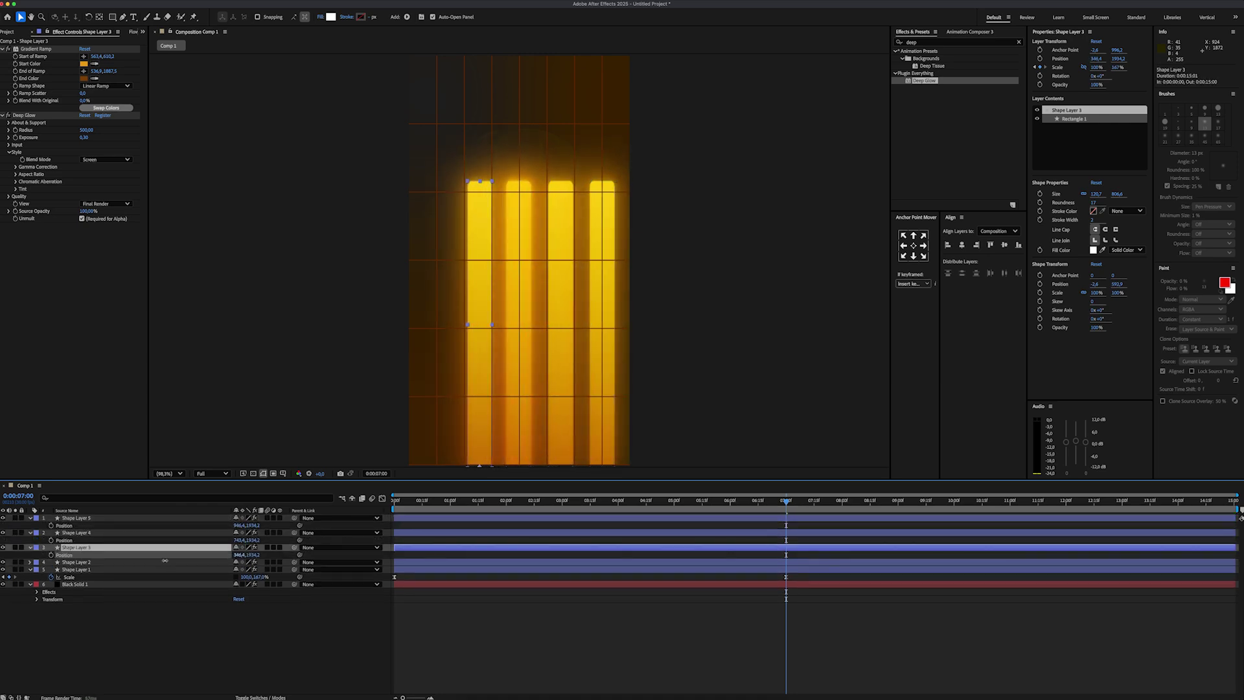
click(199, 563)
key(p)
drag(237, 569, 75, 576)
- Show Scale for all five bars and set the two outermost bars' vertical scale to 90% at 7 seconds
shift+click(94, 519)
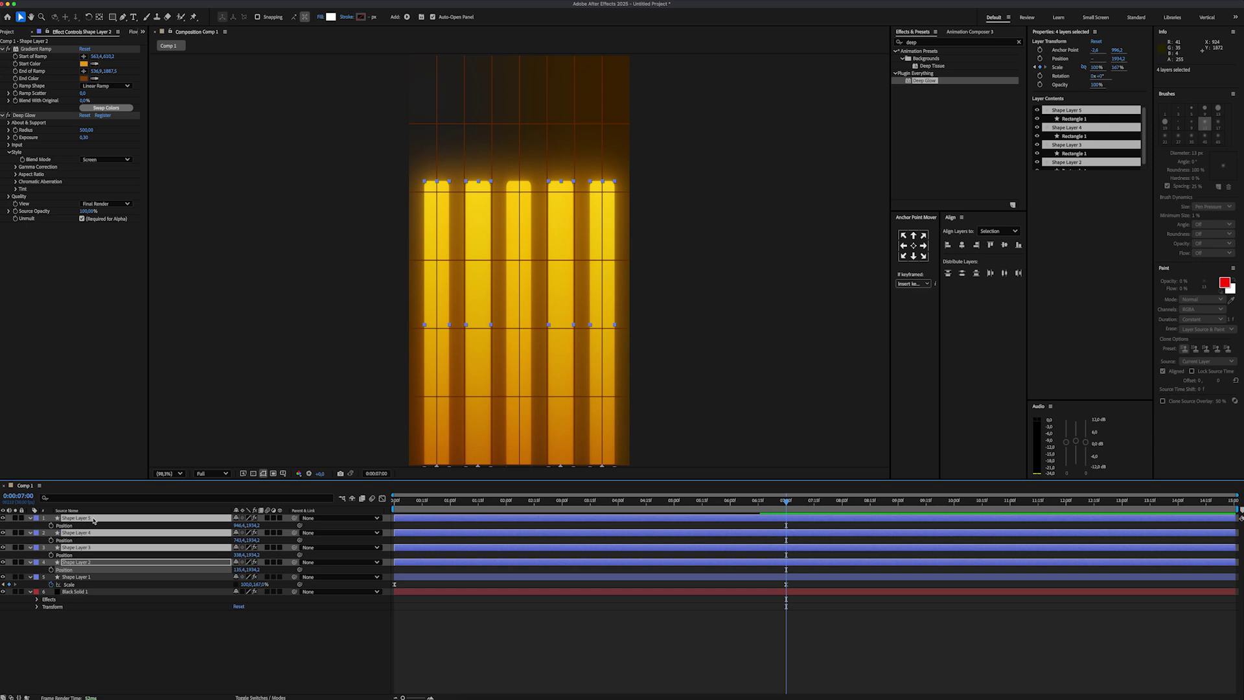
shift+click(88, 578)
key(s)
click(164, 556)
click(99, 519)
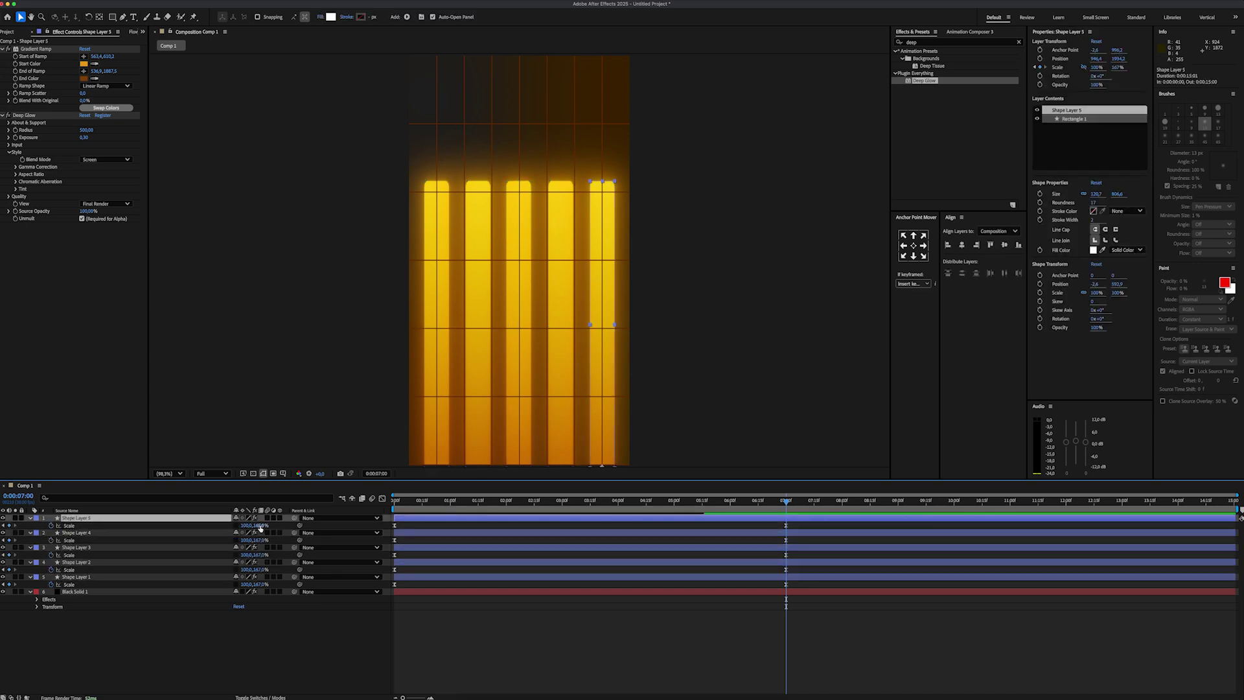
drag(260, 526, 214, 526)
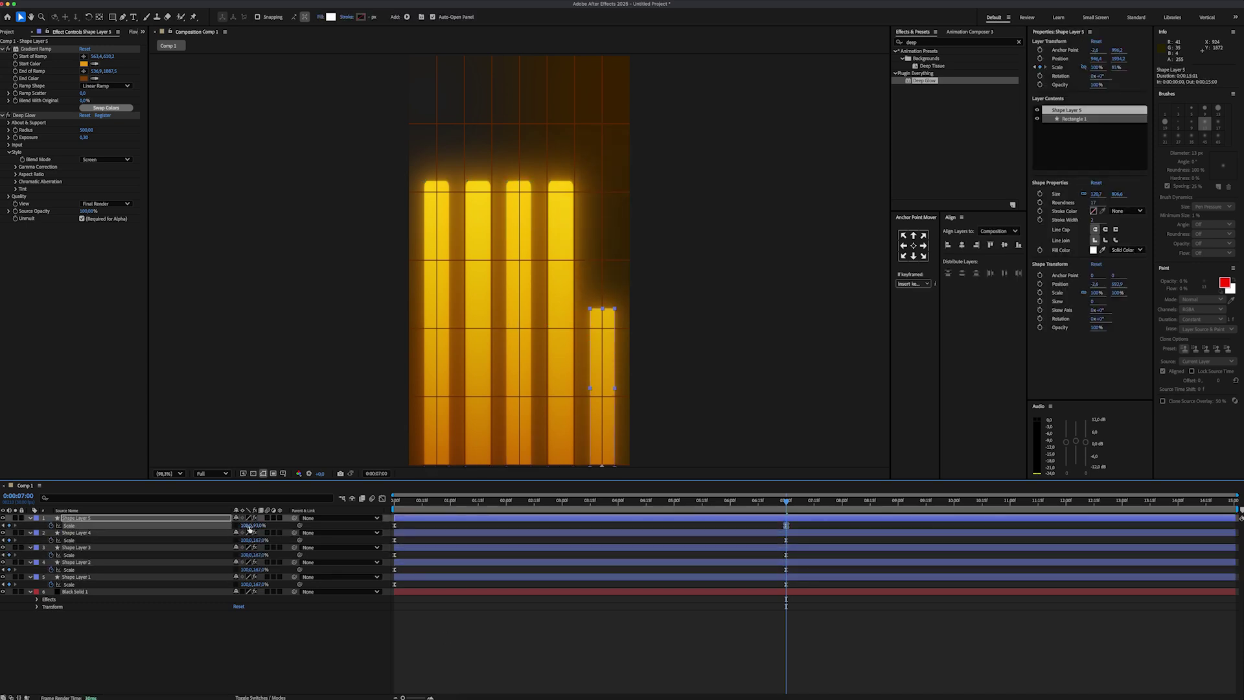
click(81, 562)
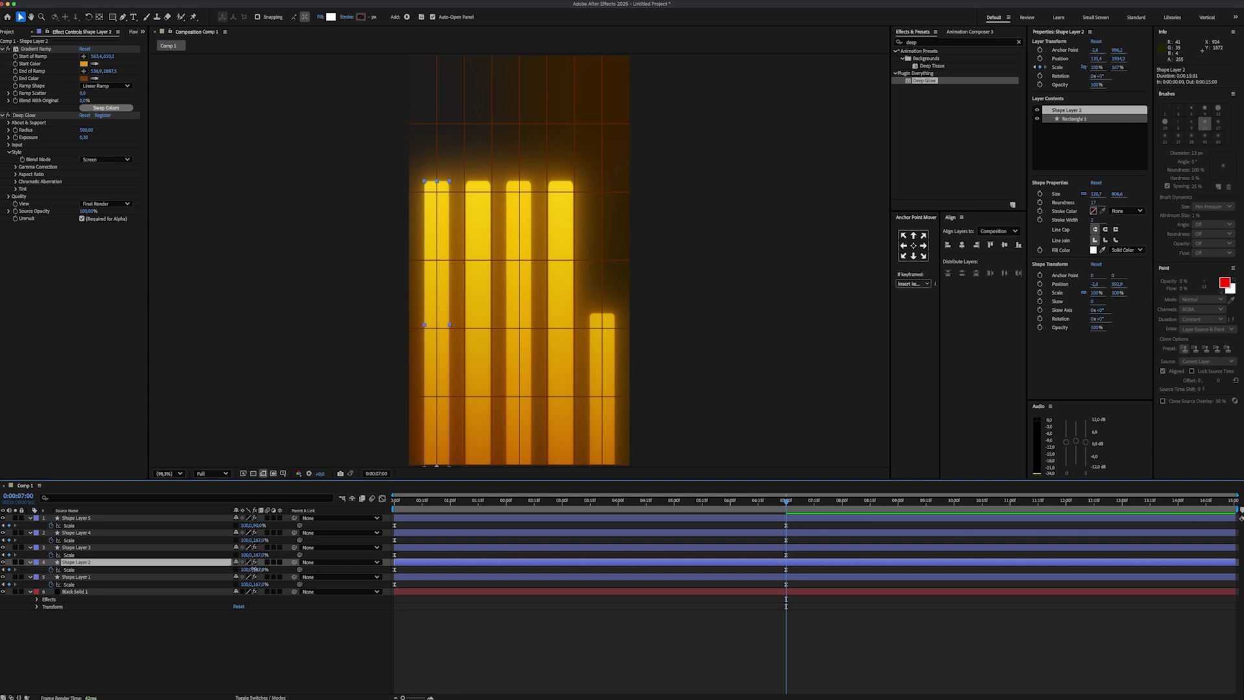
text(90)
key(Return)
- Set the vertical scale at 7 seconds to 110% for the bars flanking the center and 191% for the center bar
click(130, 547)
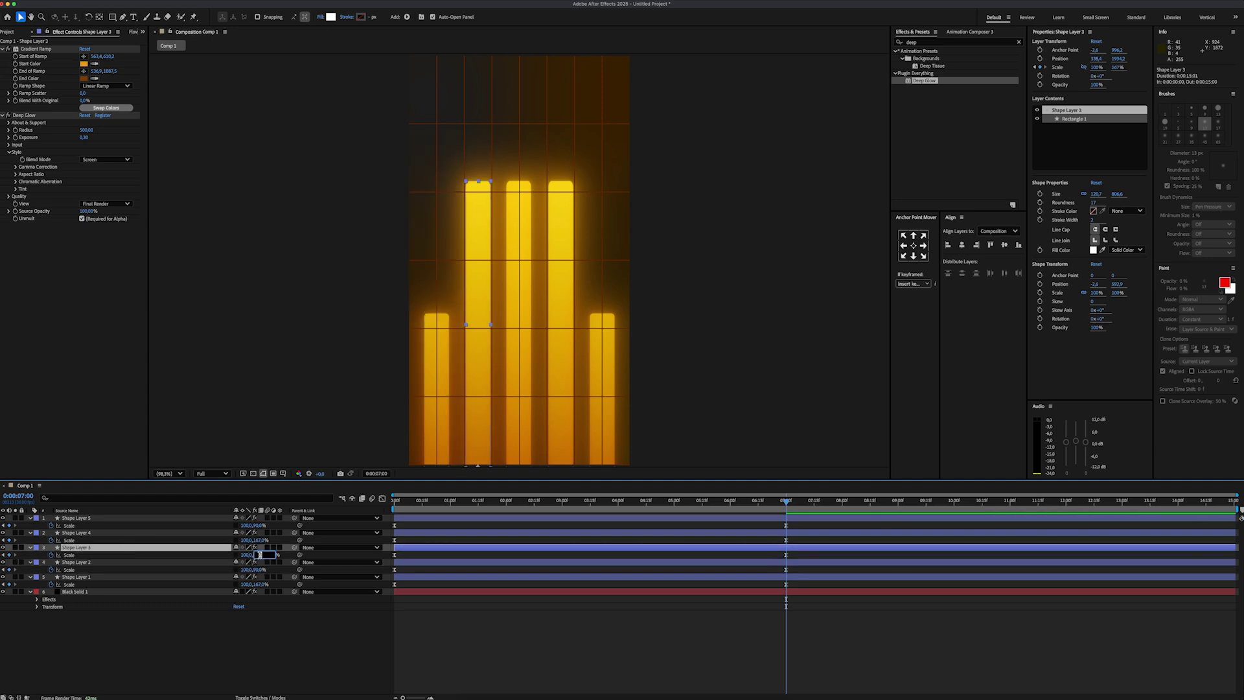
text(110)
key(Return)
click(259, 540)
text(110)
key(Return)
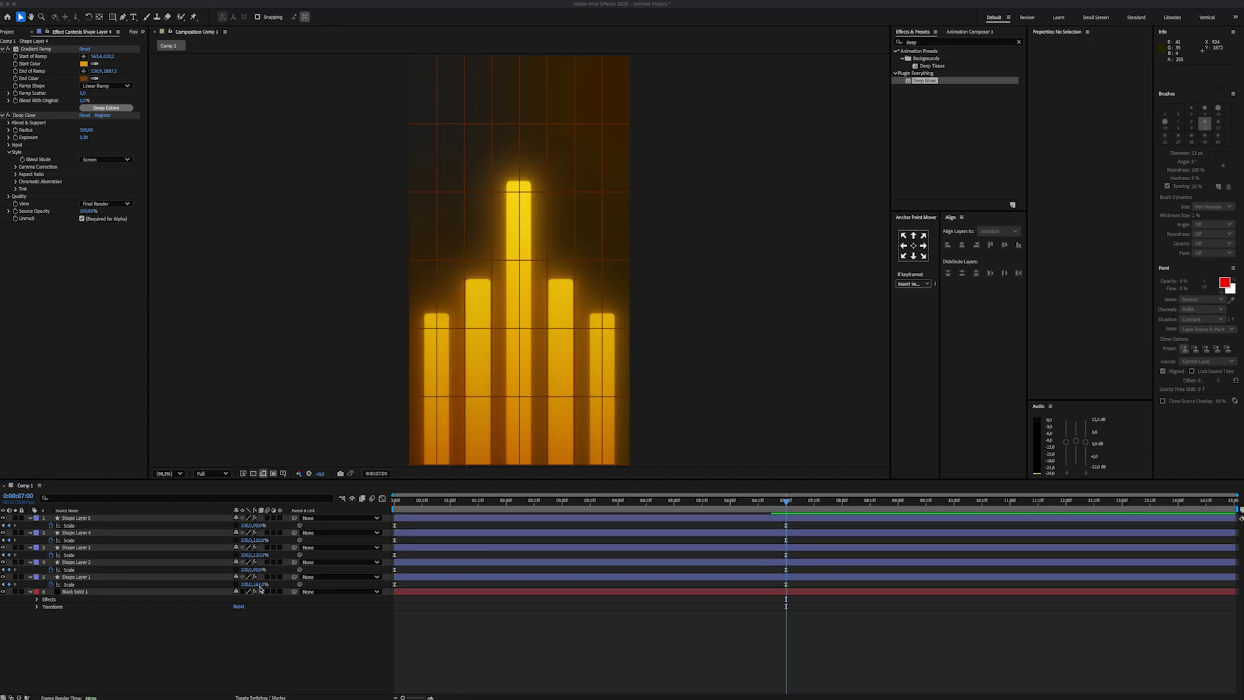
drag(260, 586, 262, 583)
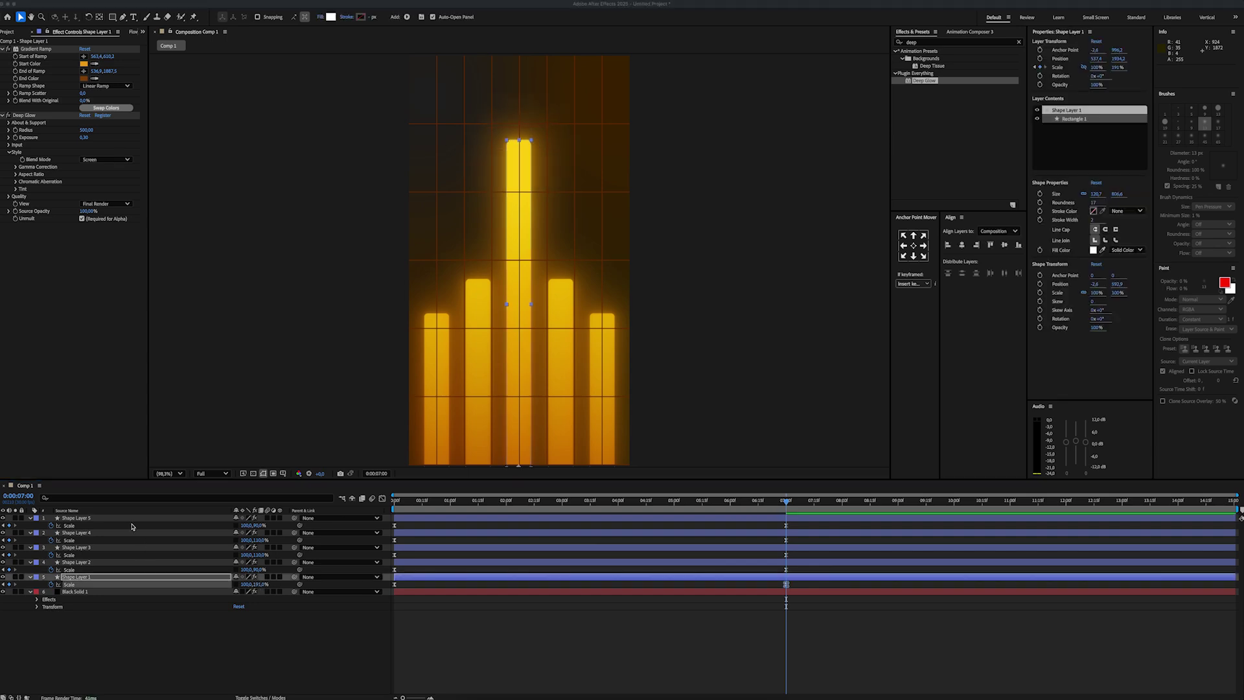
- Turn all five bars into 3D layers and collapse their properties in the timeline
click(130, 519)
shift+click(220, 578)
click(280, 577)
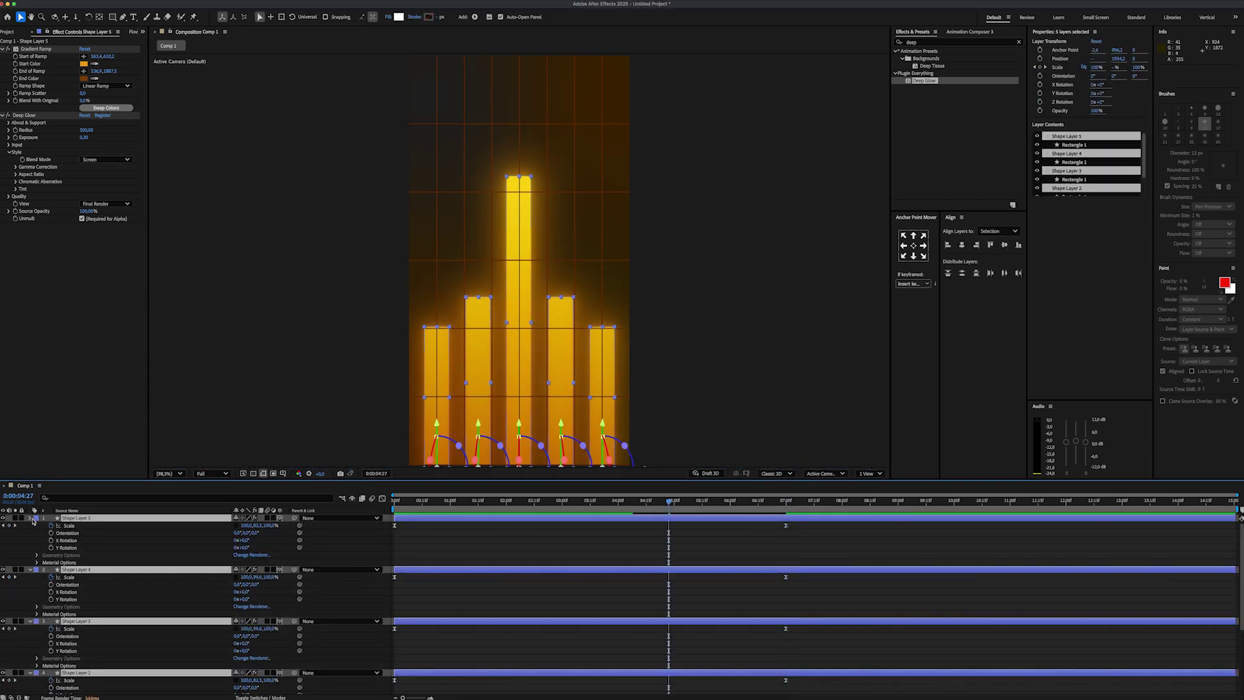
click(30, 518)
click(180, 583)
- Add a camera and show the composition in two views, with the second set to Custom View 1
right_click(205, 580)
mouse_move(223, 589)
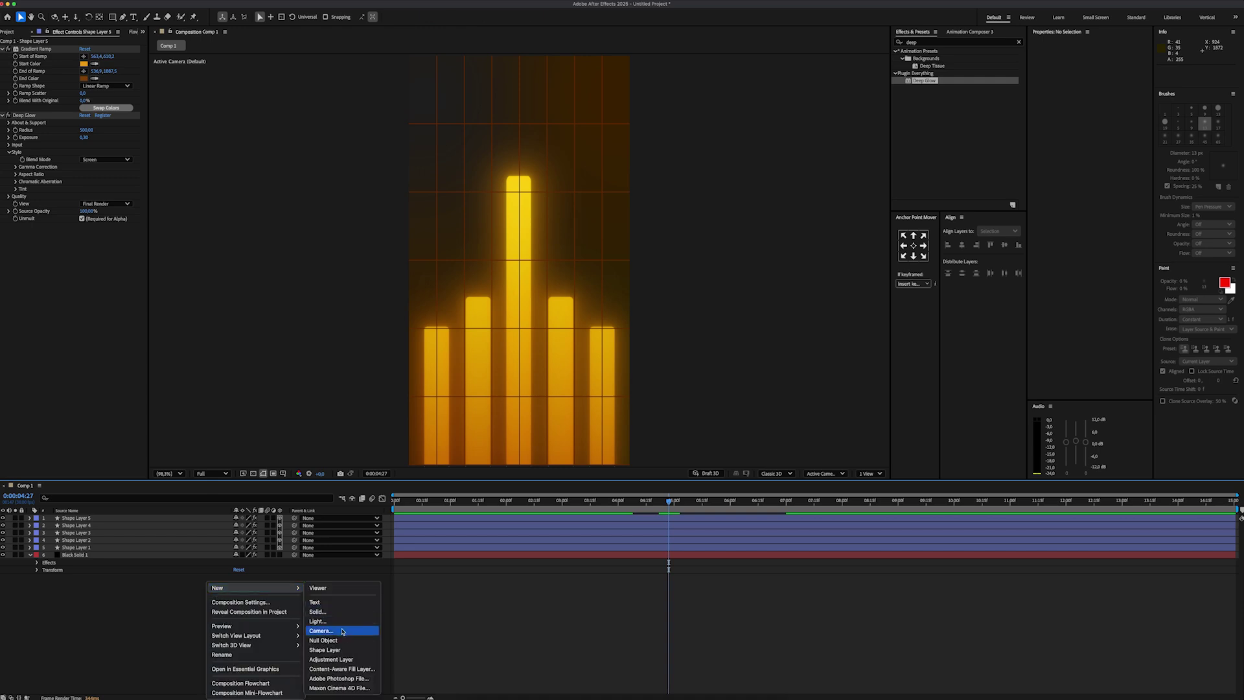
click(327, 631)
click(754, 444)
click(869, 473)
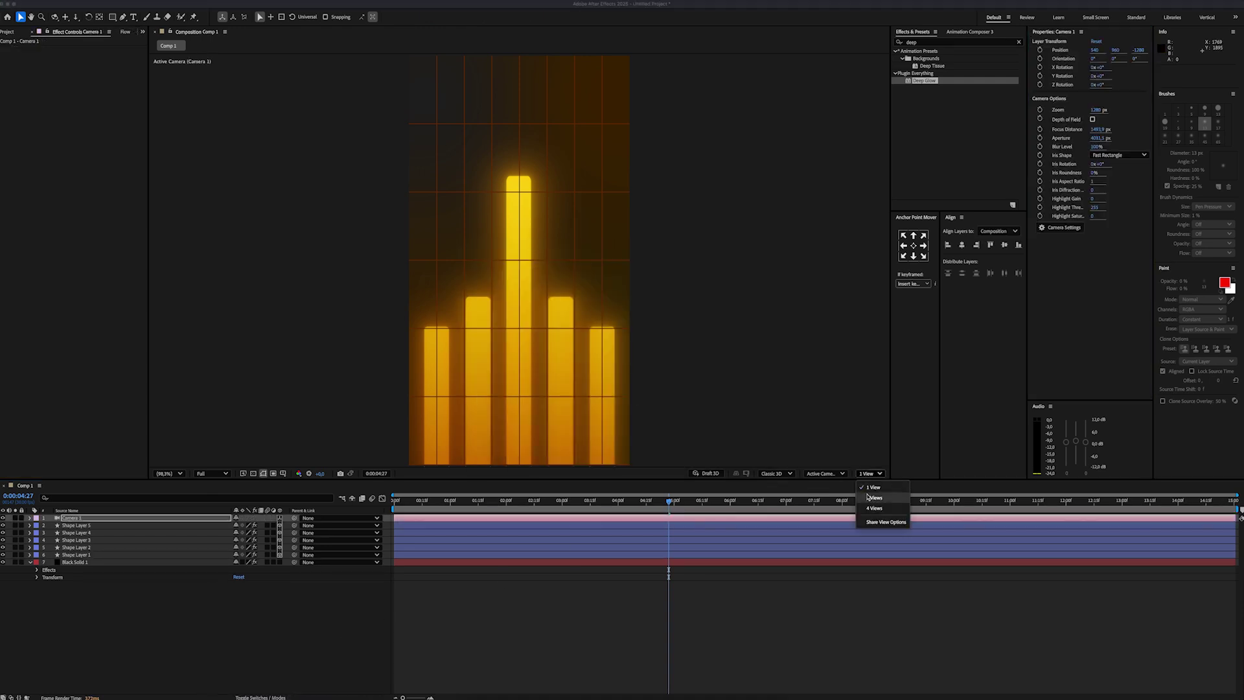
click(872, 508)
click(825, 473)
click(829, 594)
key(c)
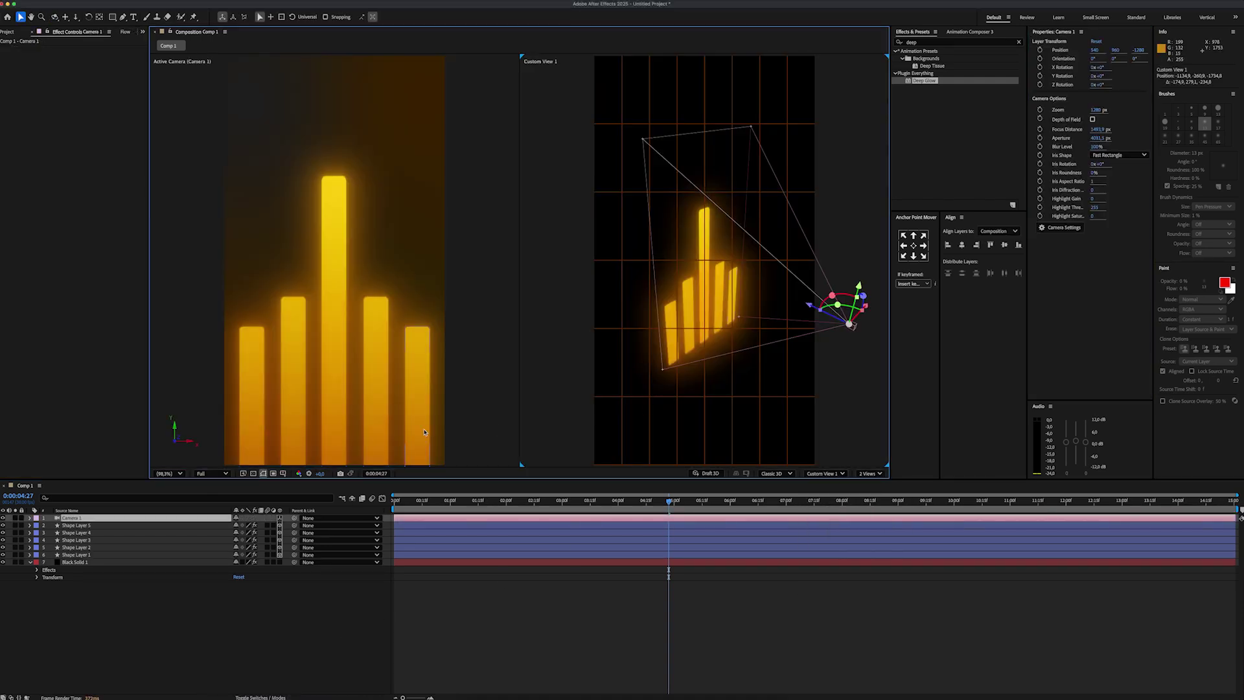
- Push the two outermost bars back in depth to a Z position of about 261
click(424, 433)
click(83, 525)
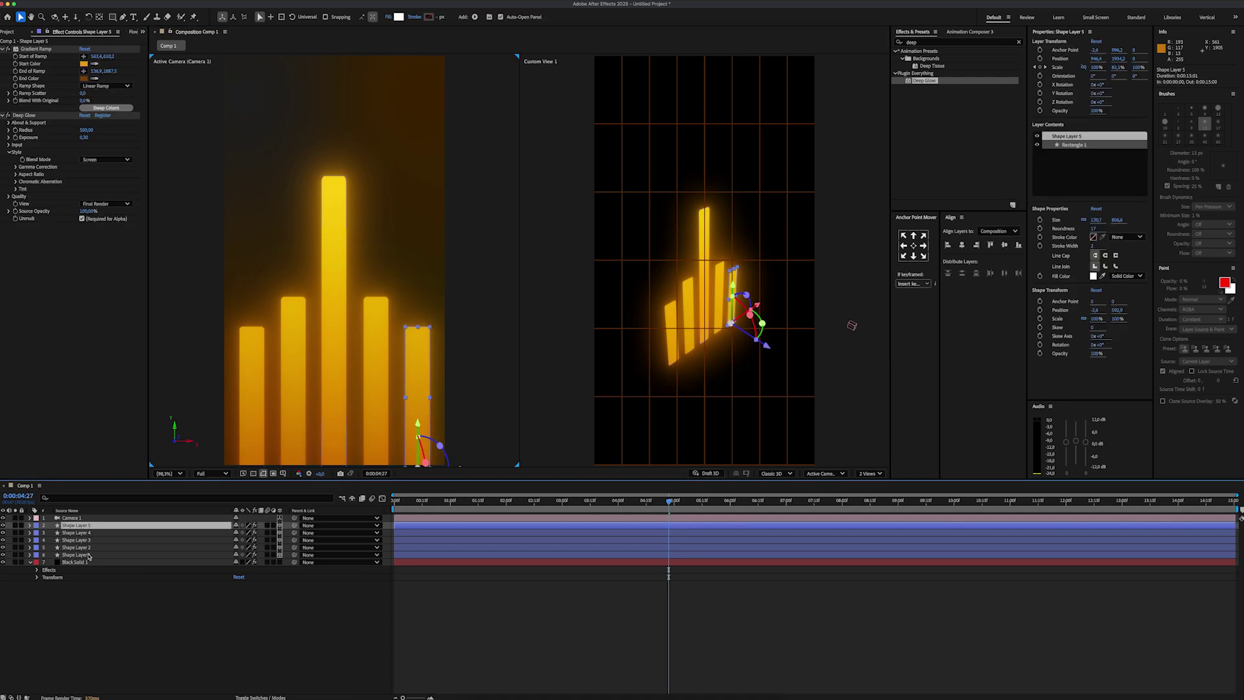
super+click(112, 549)
key(p)
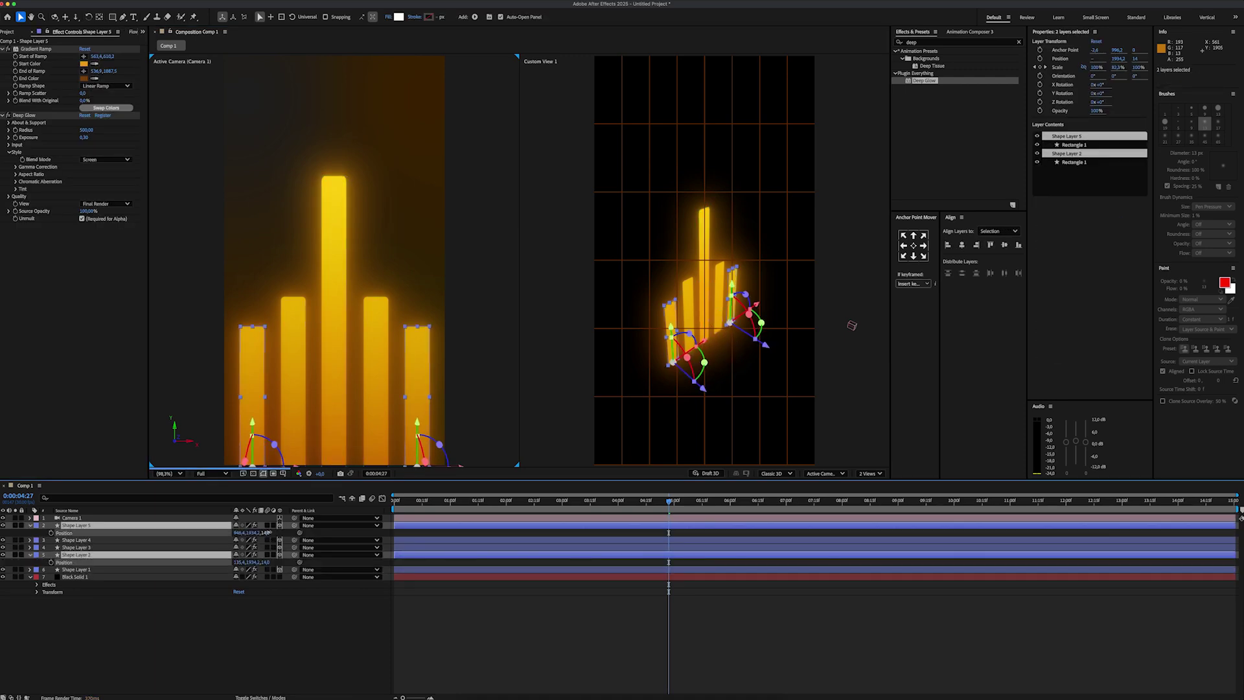
drag(268, 532, 376, 534)
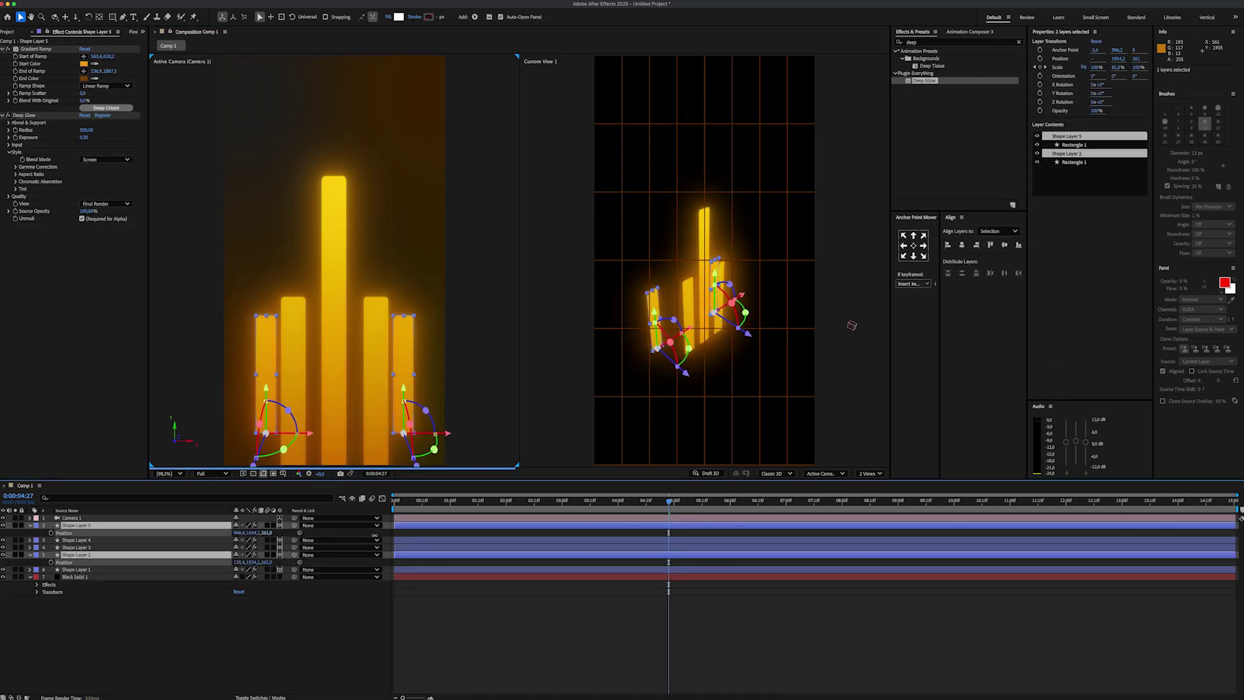
- Push the two bars flanking the center back to a Z position of about 180 and inspect the depth in Custom View 1
click(126, 541)
super+click(131, 548)
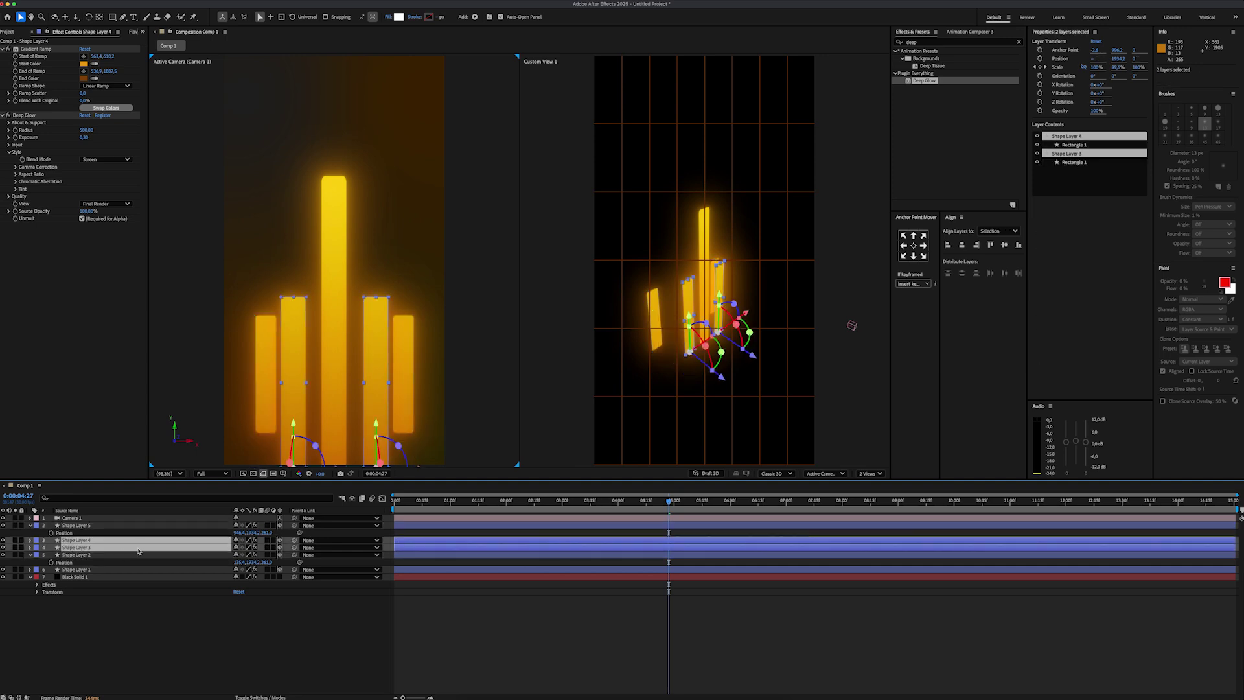
key(p)
drag(266, 548, 336, 547)
key(c)
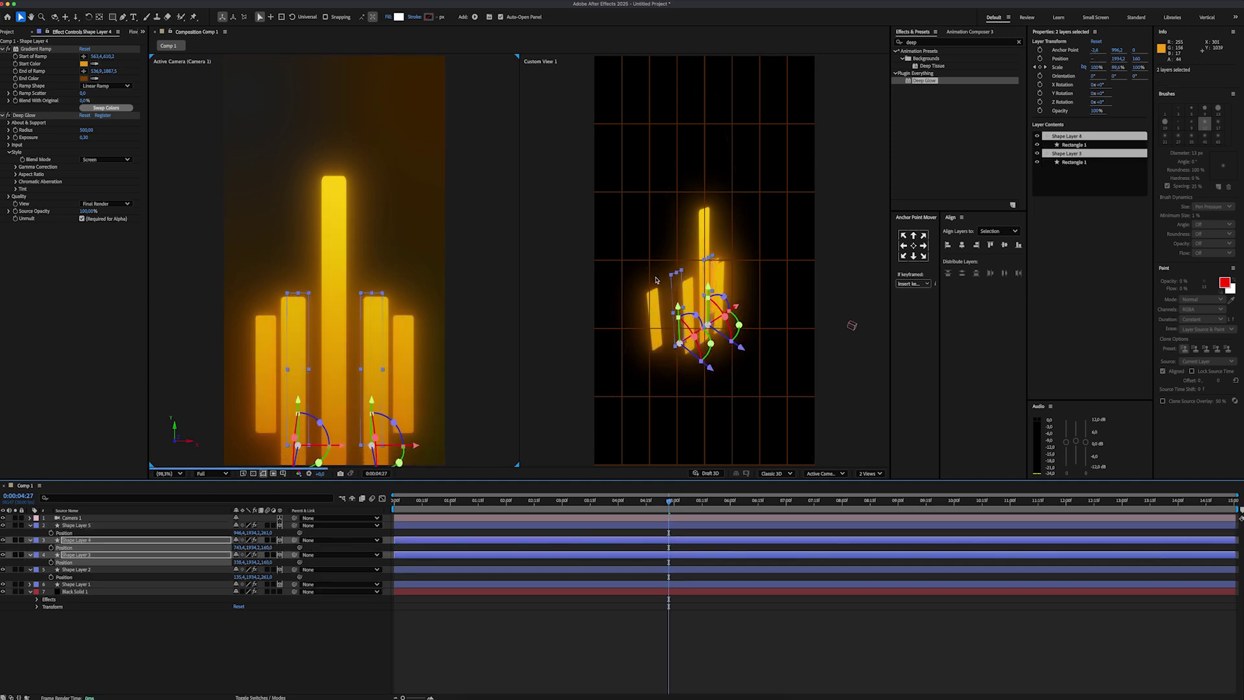
scroll(696, 317, up, 1)
drag(675, 289, 703, 239)
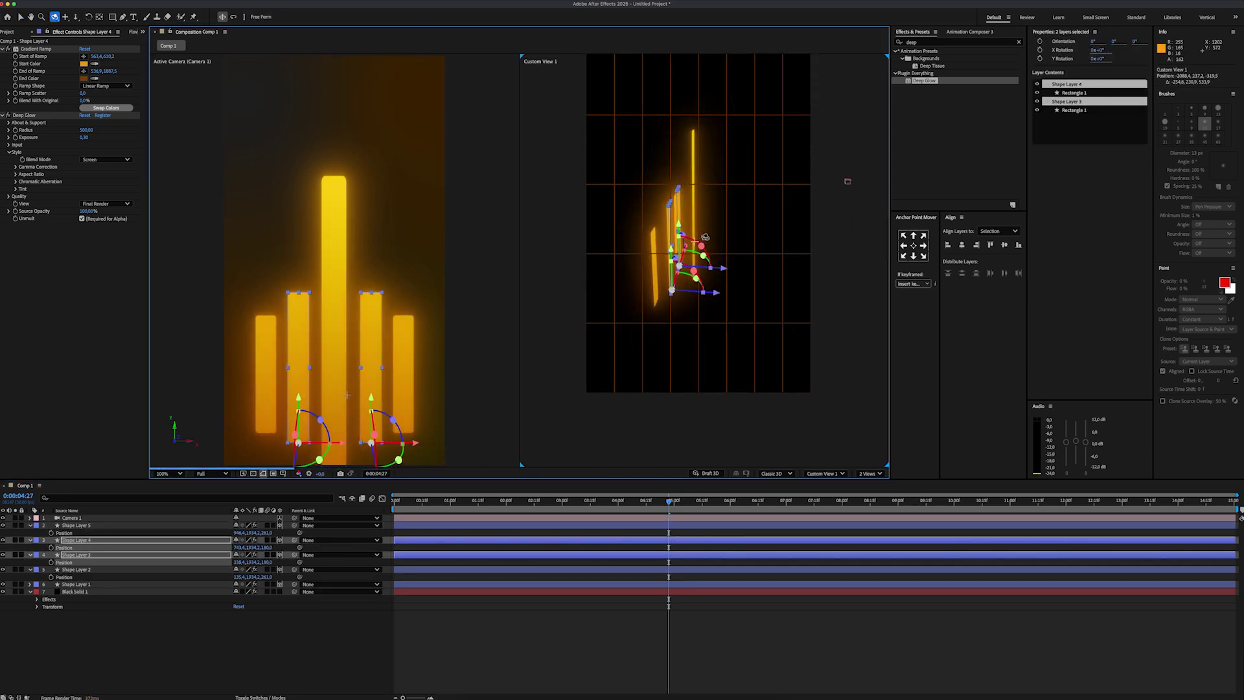
- On the first frame, lower the bars flanking the center to Y 2074.2 and the outermost bars to Y 2124.2
key(v)
key(Home)
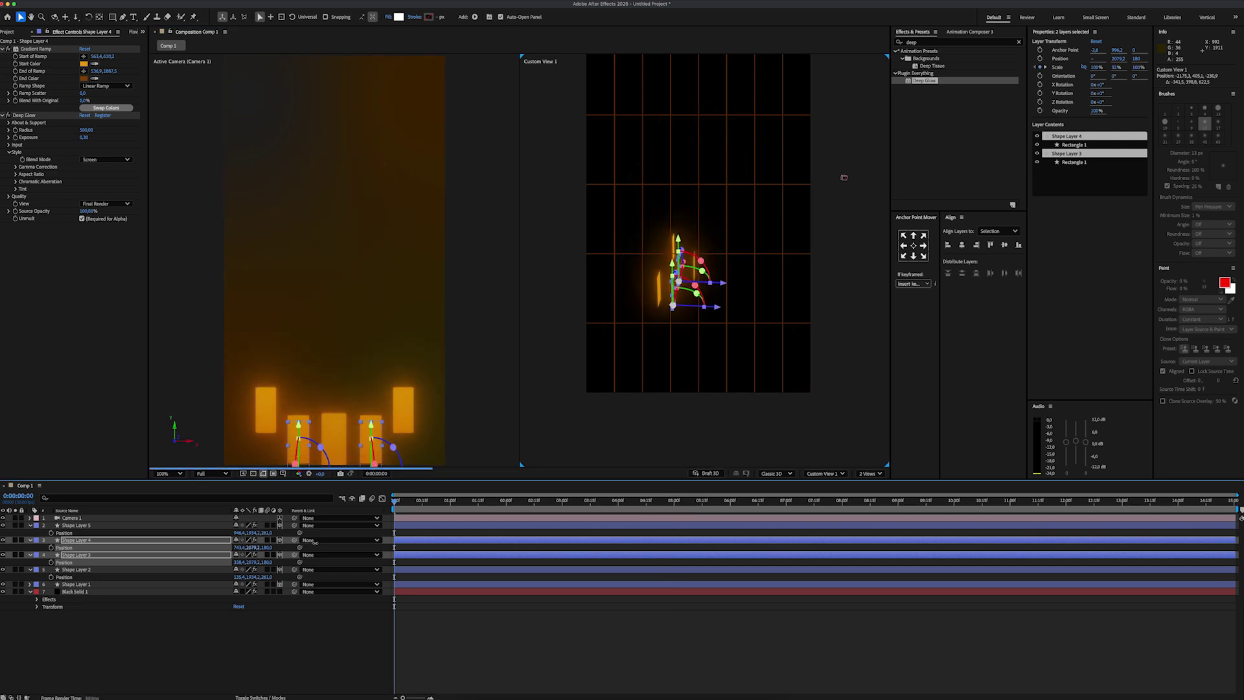
drag(315, 542, 313, 542)
click(75, 526)
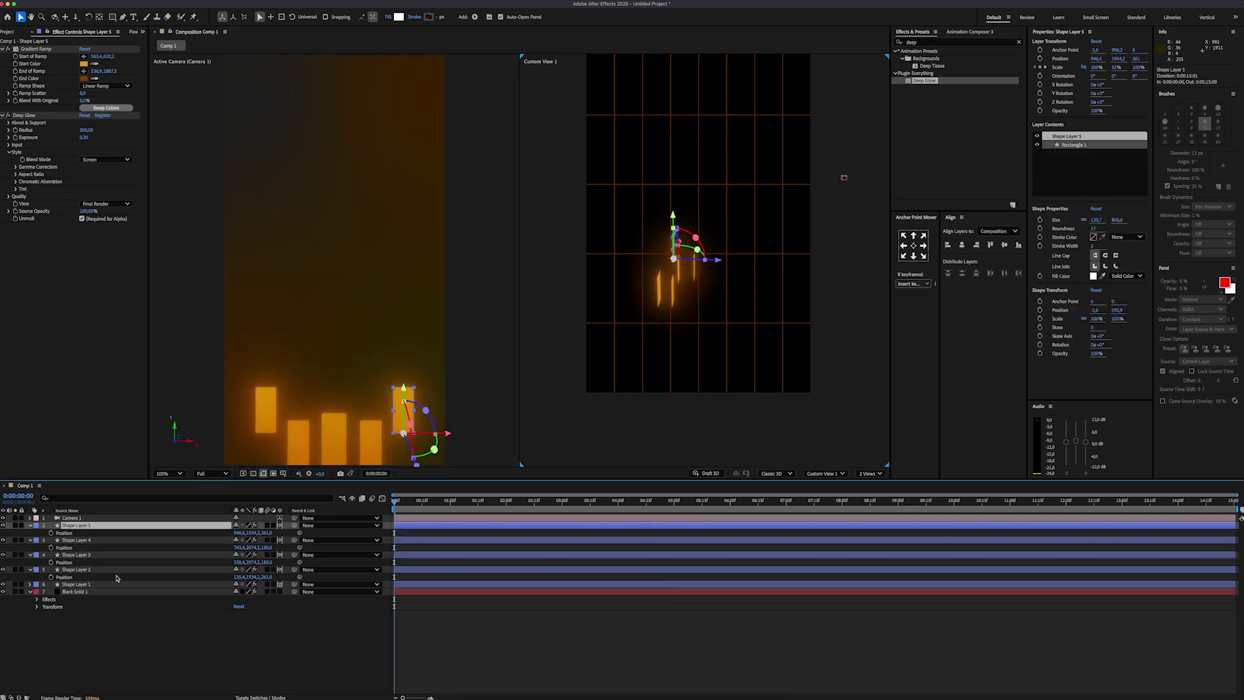
super+click(76, 570)
drag(308, 526, 414, 527)
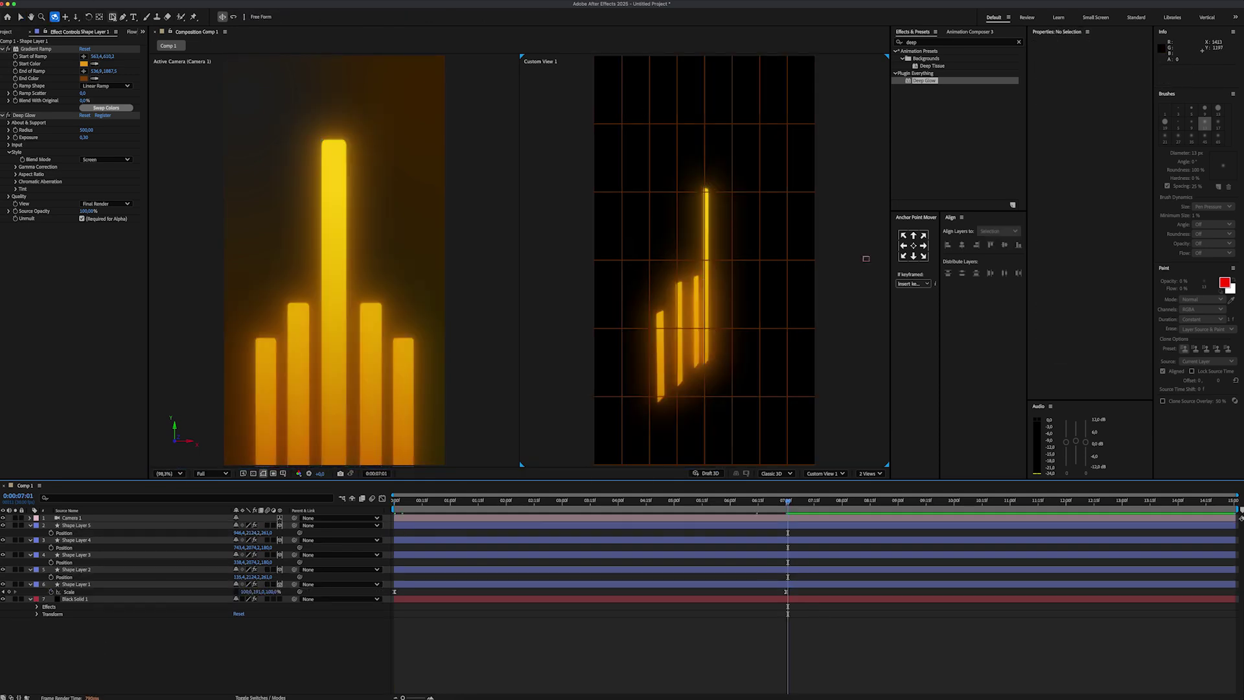
- Draw a circle about 335 px in diameter at the tip of the center bar and center it horizontally
drag(112, 17, 136, 26)
drag(305, 108, 375, 180)
click(963, 246)
- Fill the circle with black and give it a solid-color stroke
click(259, 17)
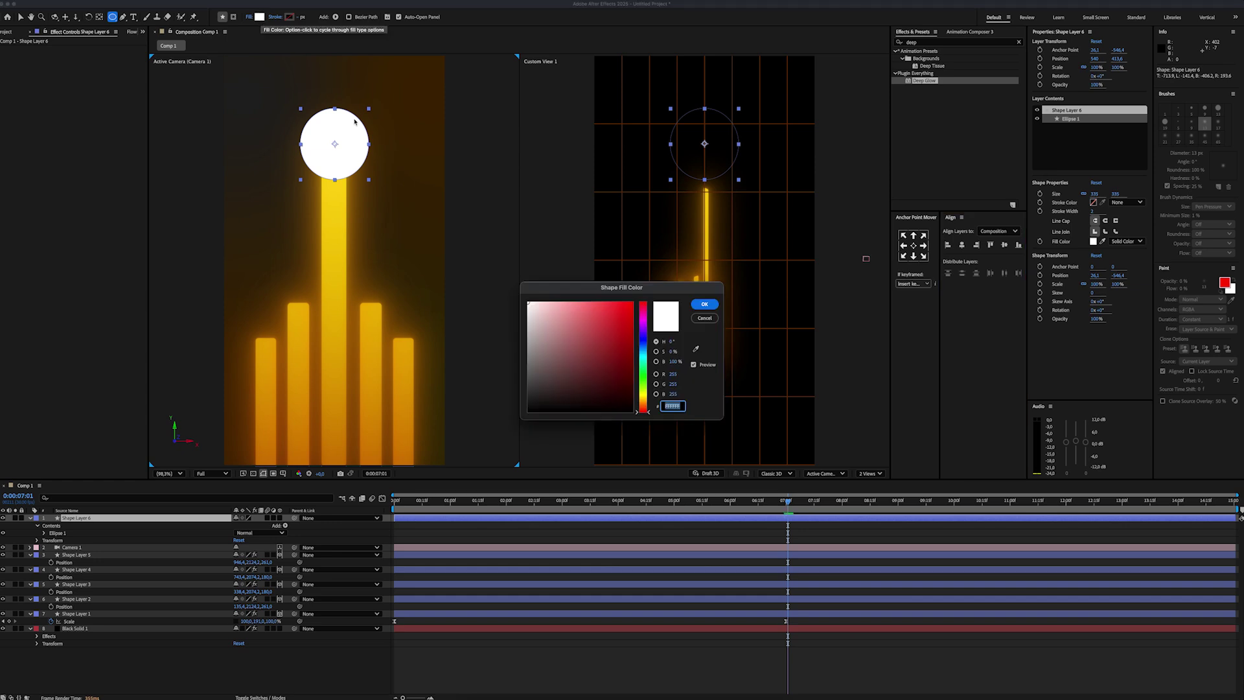
drag(546, 364, 516, 418)
click(704, 304)
click(290, 17)
click(705, 304)
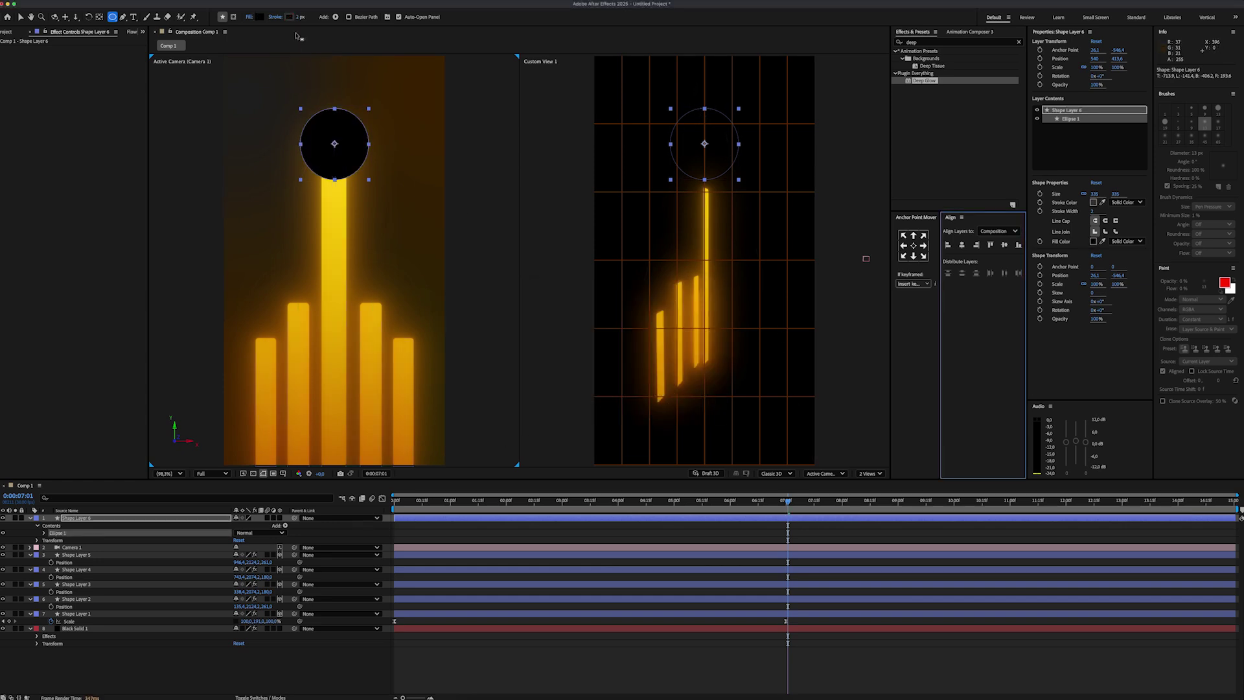
- Place the circle behind the bars as a 3D layer and raise it to Y about 360
drag(77, 518, 155, 621)
click(279, 599)
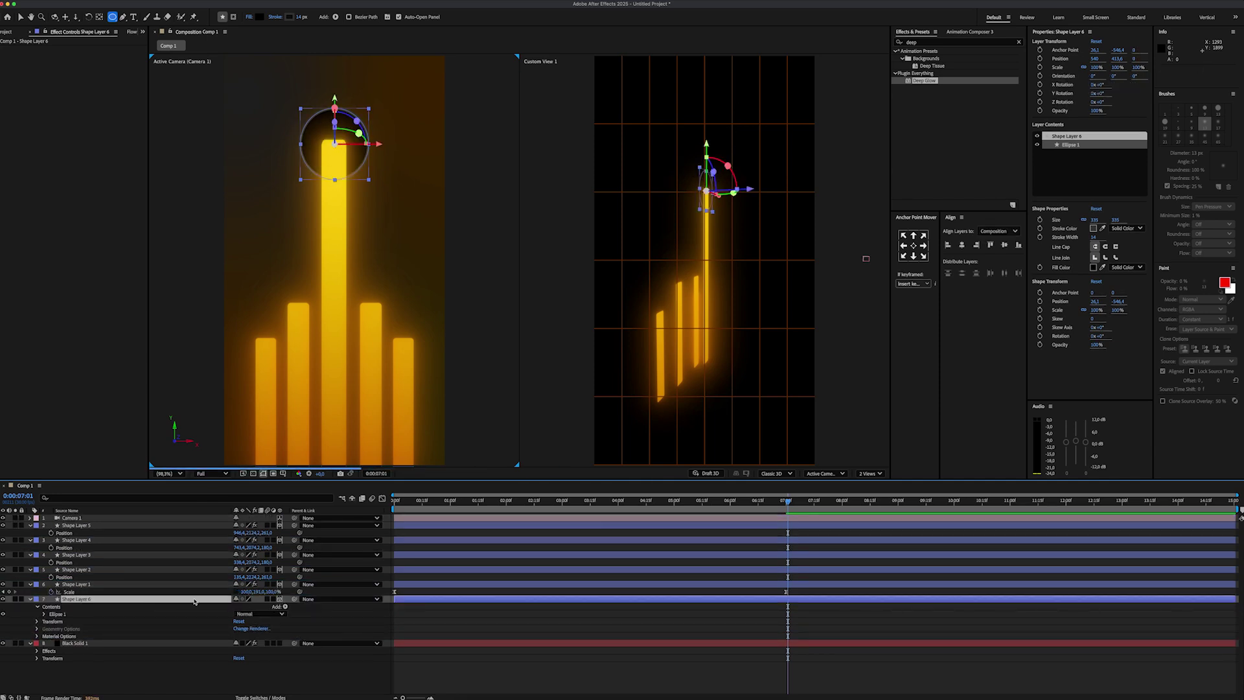
key(p)
drag(252, 607, 224, 607)
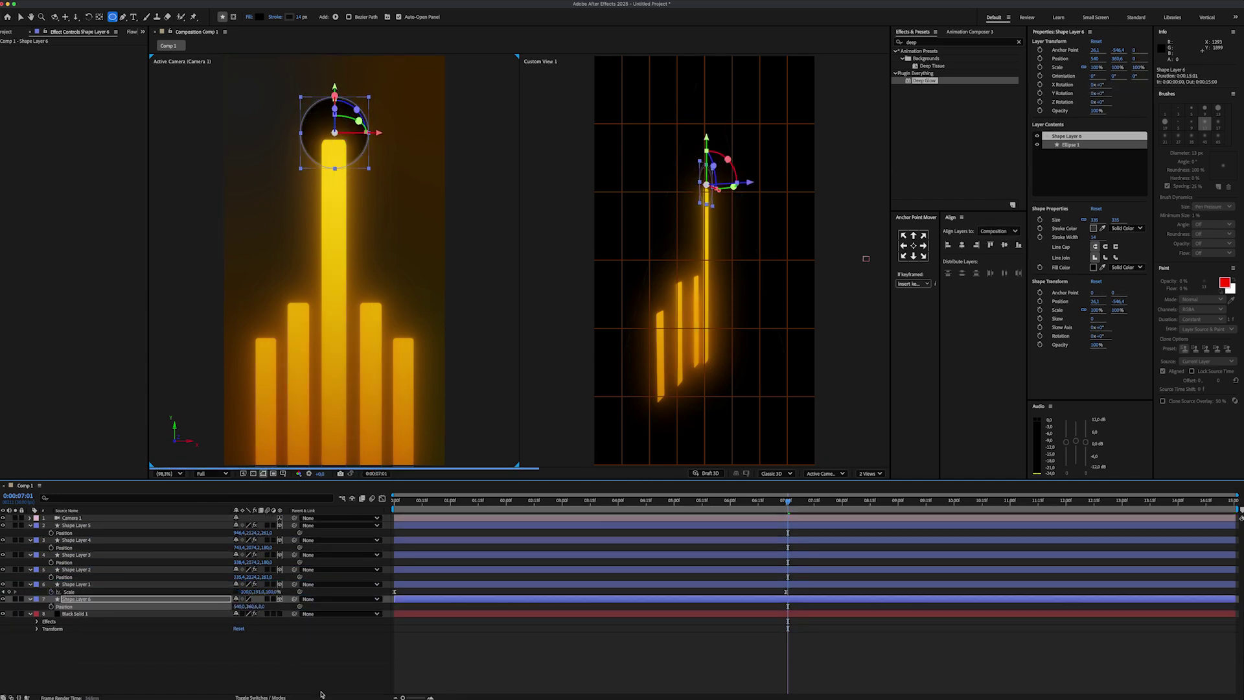
- Mask the circle with an inverted ellipse over its lower part, feathered about 59 px
click(233, 17)
mouse_move(358, 178)
mouse_down()
mouse_move(353, 158)
mouse_move(305, 134)
mouse_up()
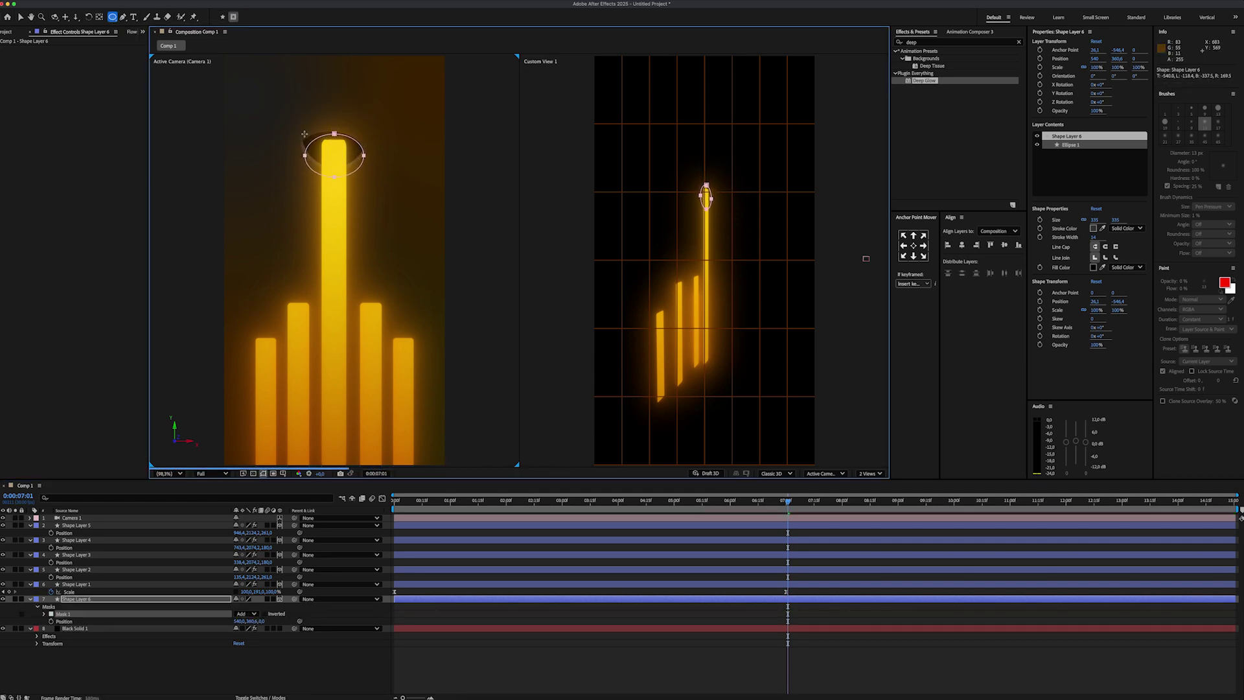
click(273, 614)
key(f)
drag(241, 614, 262, 605)
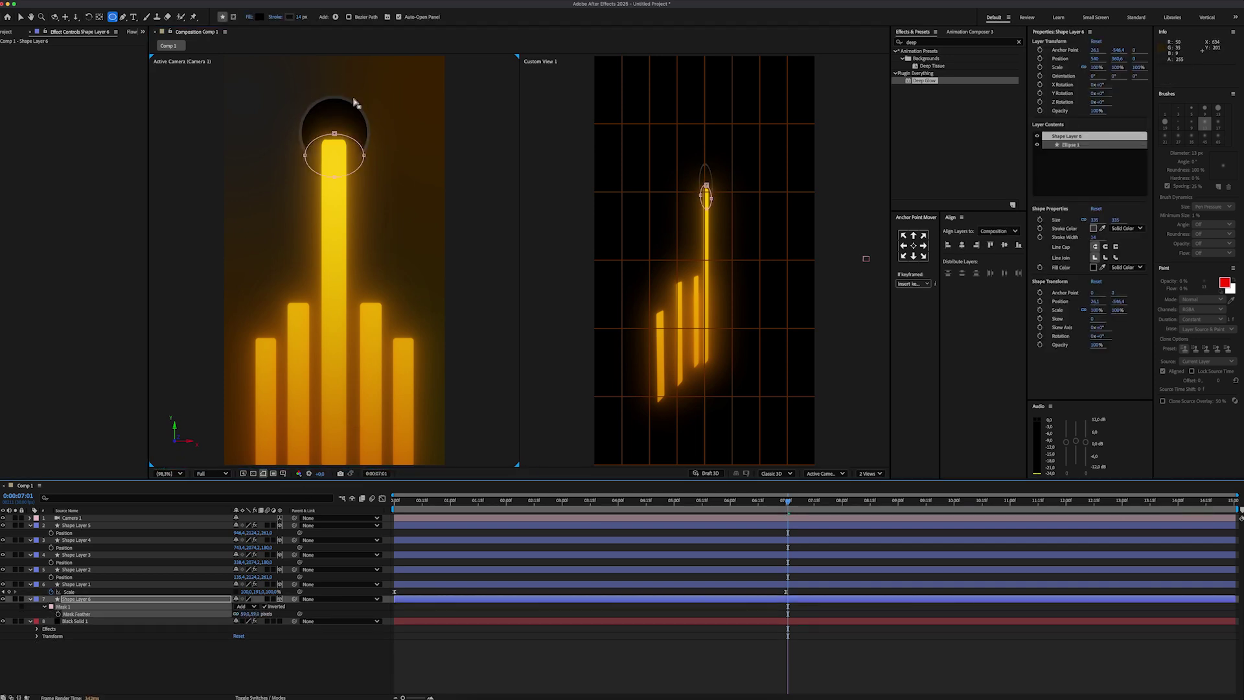
key(v)
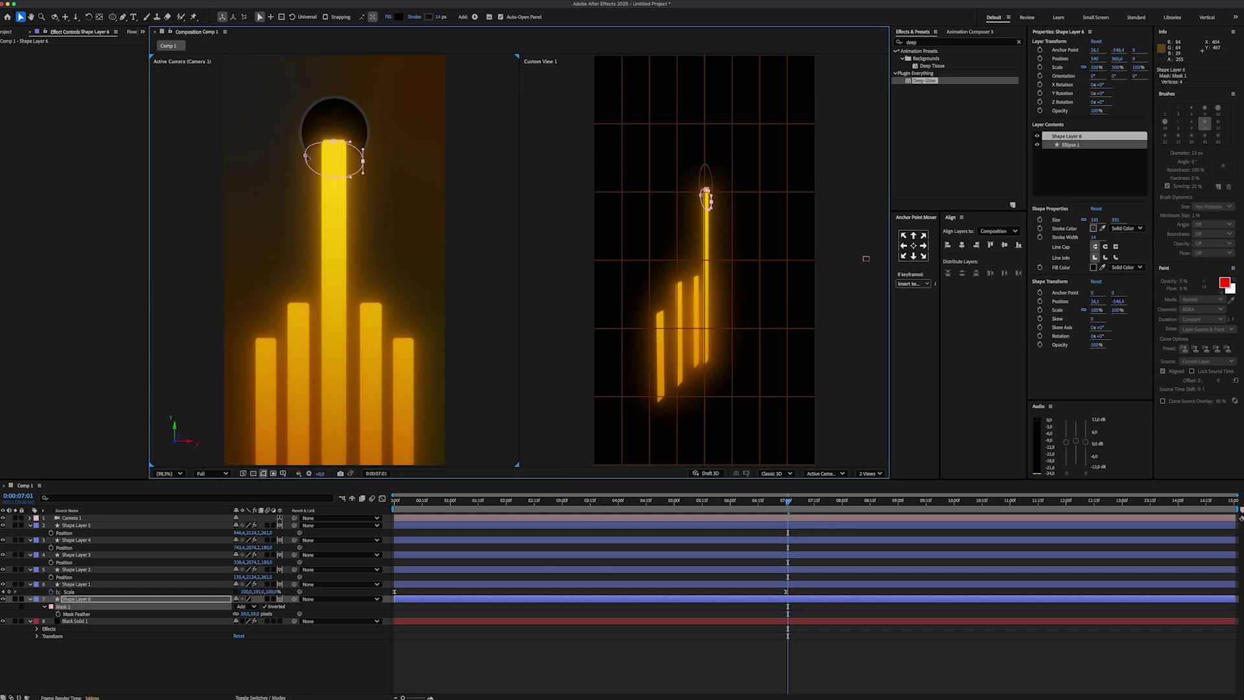
- Add the text "AI" inside the circle and apply the Deep Glow effect to it
click(171, 103)
click(133, 18)
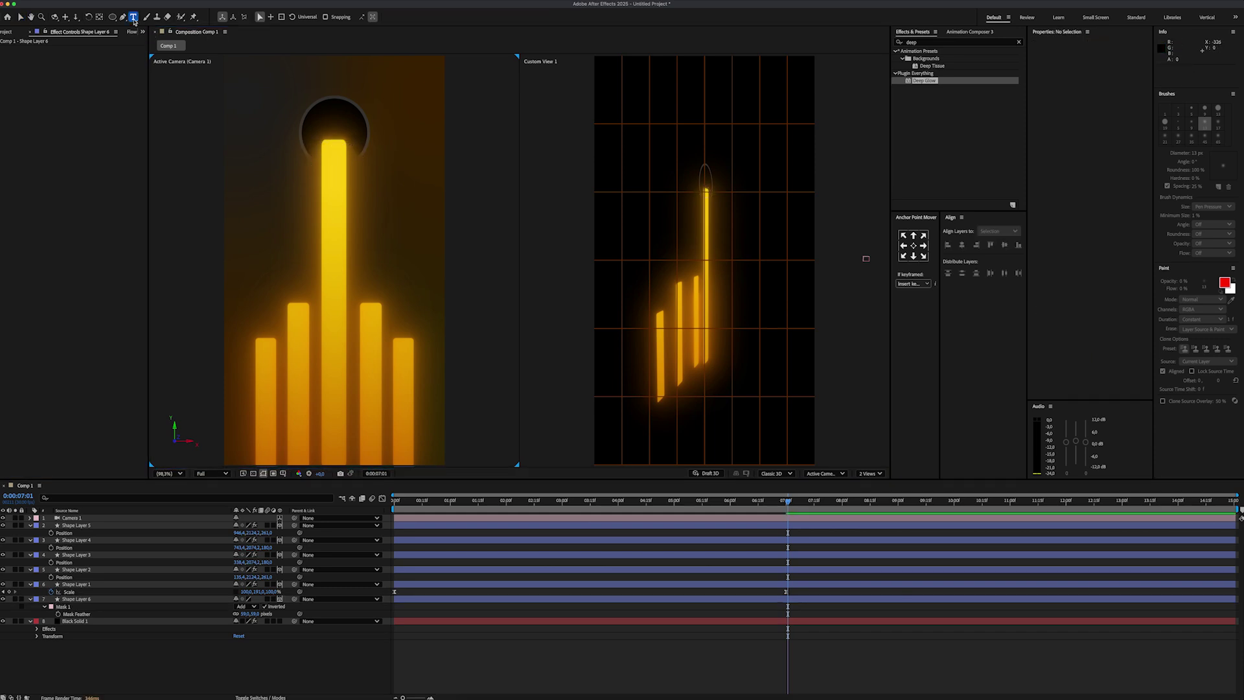
click(331, 126)
text(AI)
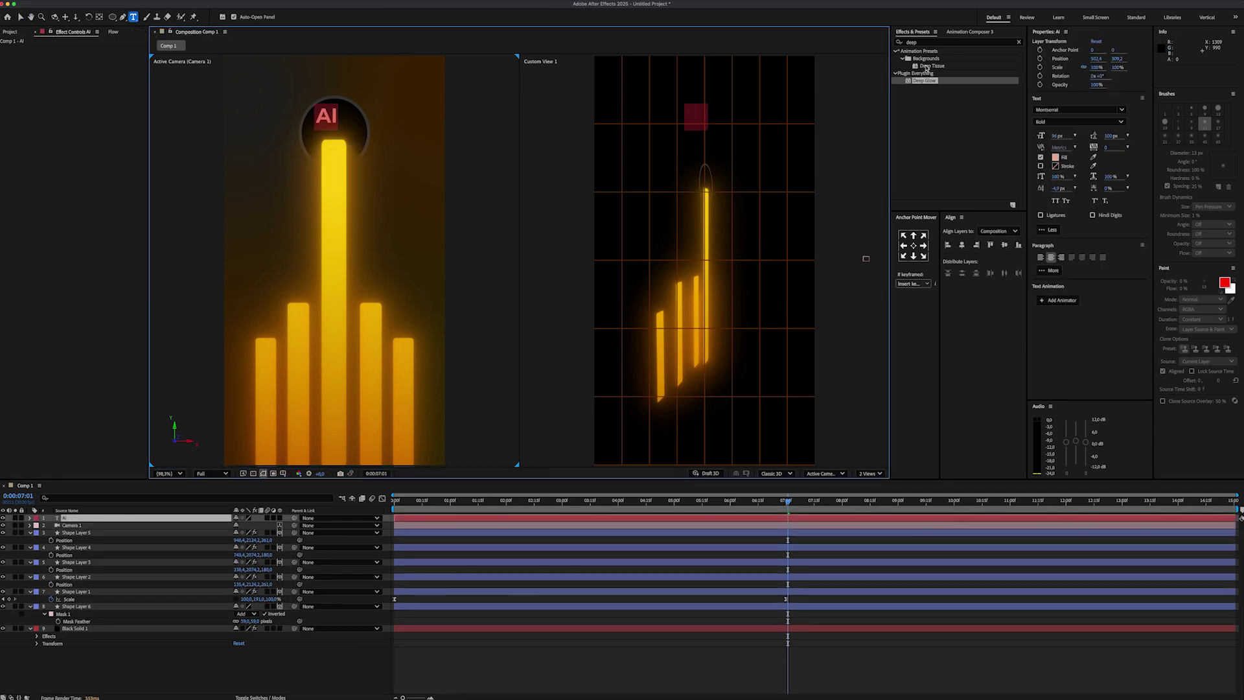
click(925, 43)
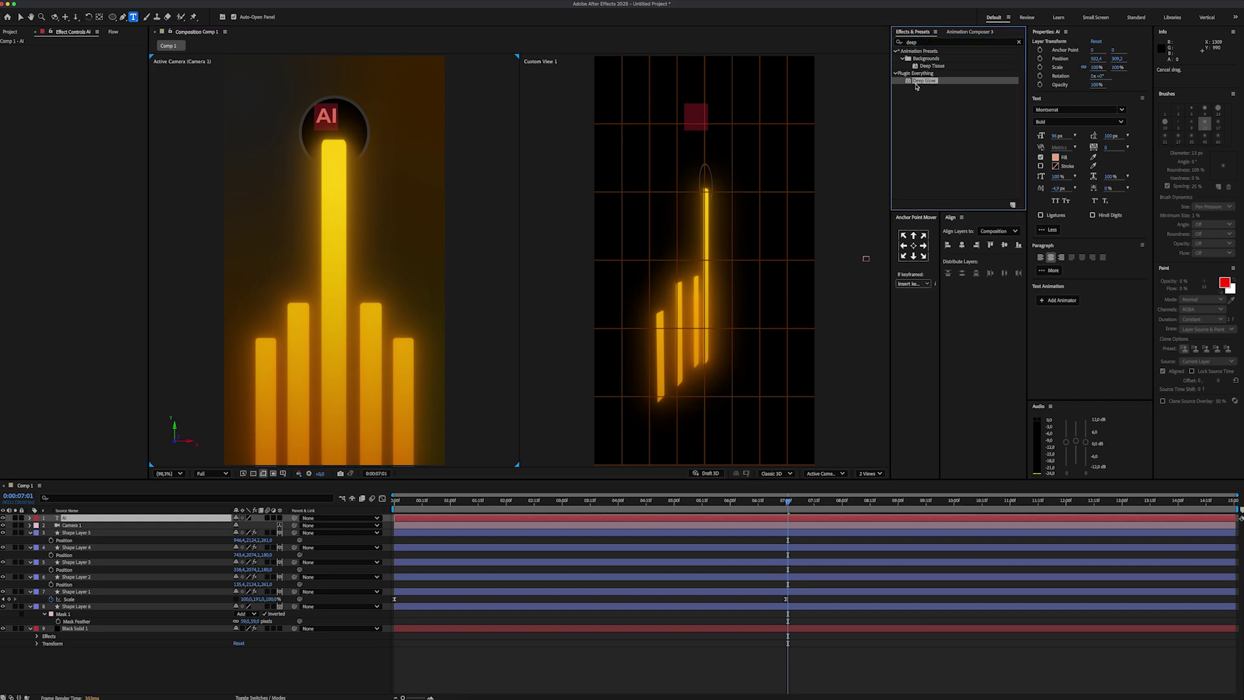
double_click(920, 81)
- Center the AI text's anchor point, resize the text and center it horizontally in the circle
click(913, 246)
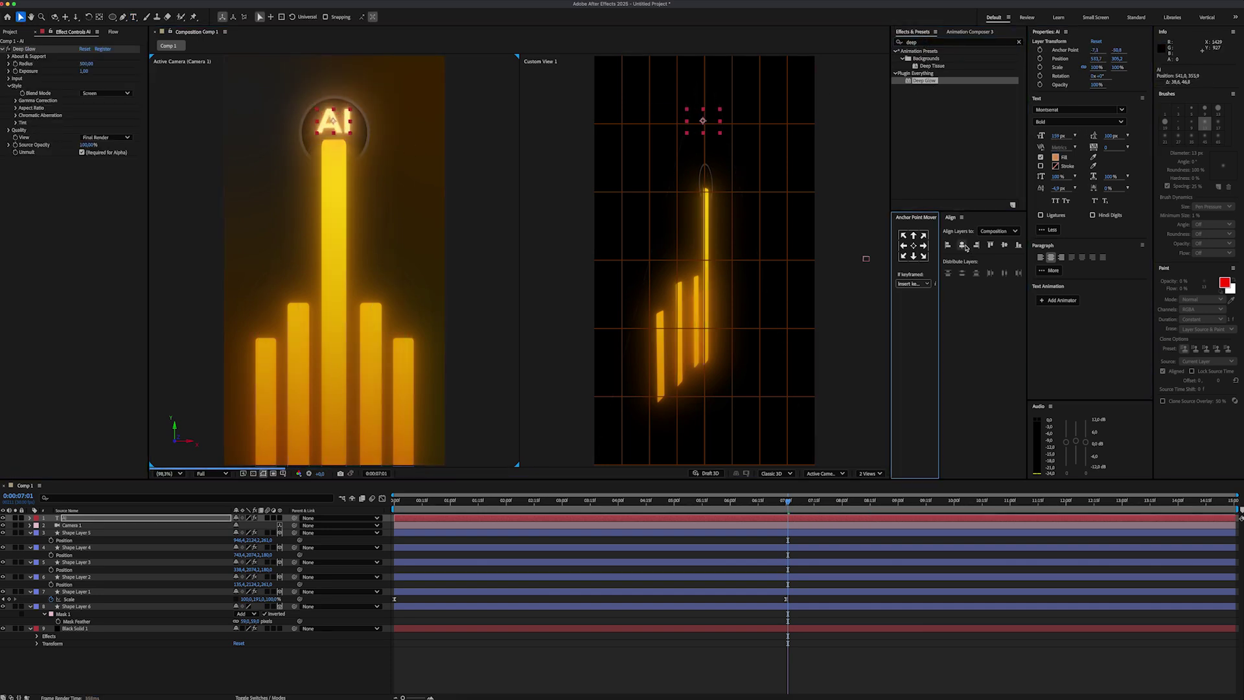
drag(1059, 136, 1048, 136)
click(342, 125)
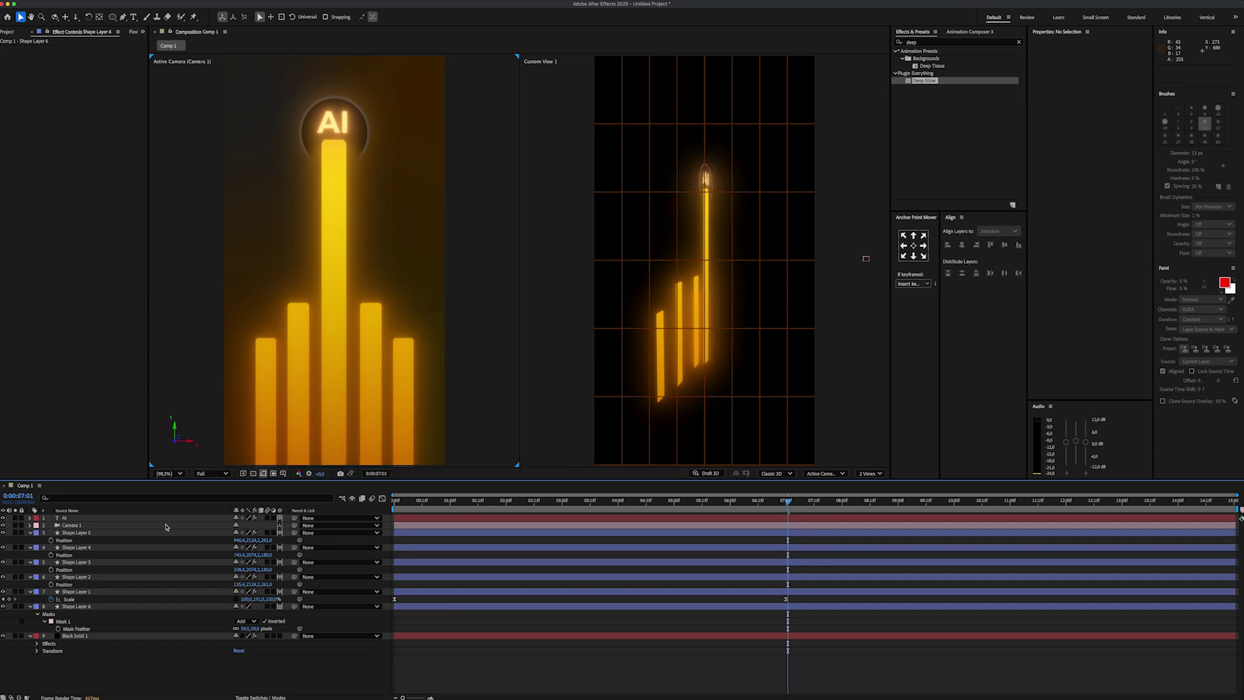
- Place the AI text as a 3D layer directly above the circle layer and parent it to the circle
drag(141, 520, 164, 610)
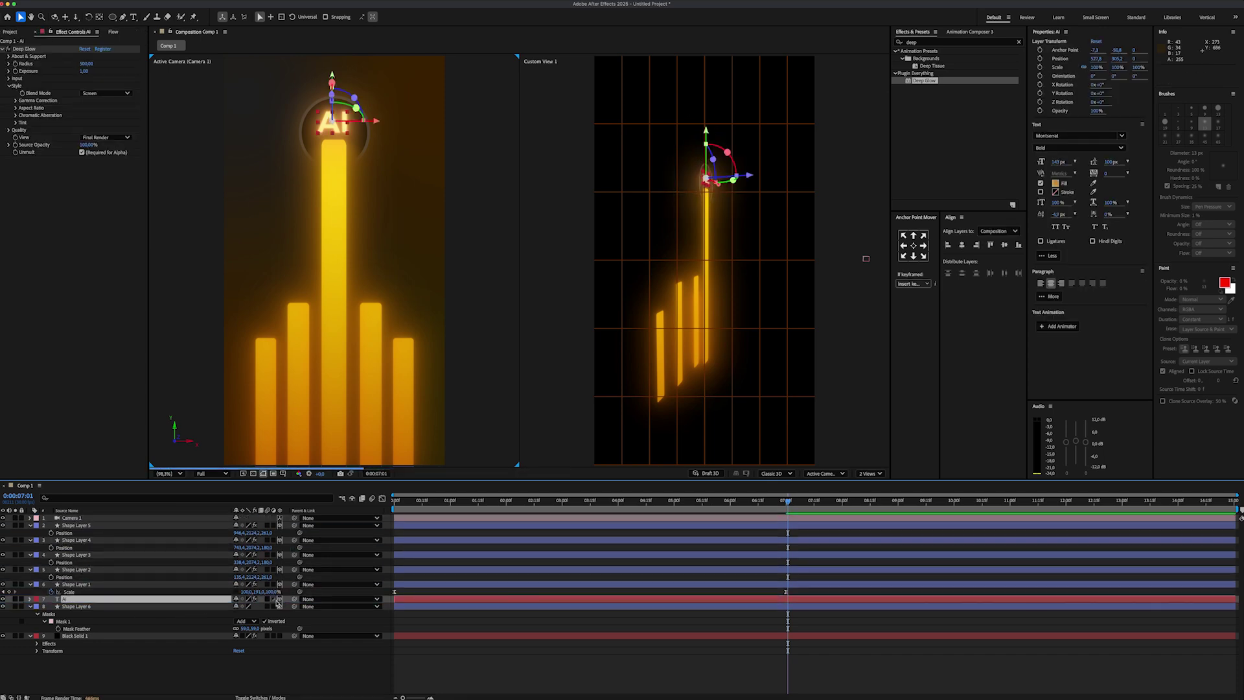
drag(295, 600, 145, 607)
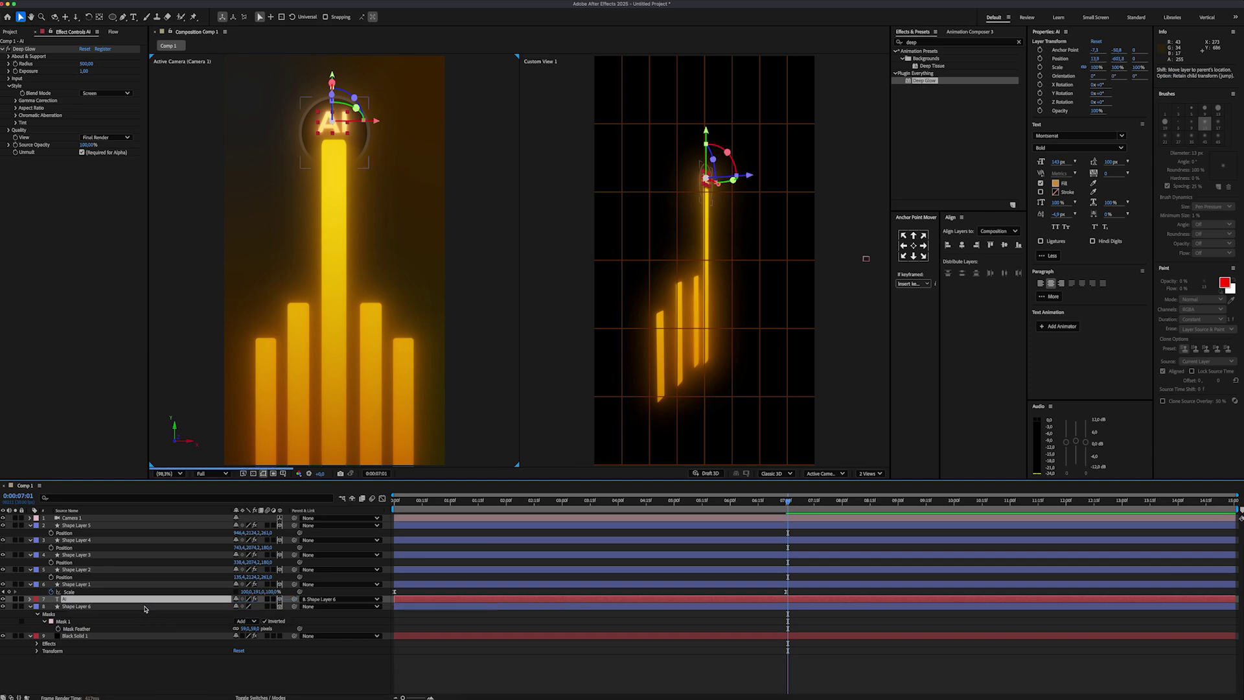
- Keyframe the circle's position to rise from Y about 1587 at 0 s to the tip of the center bar at 7 s
click(142, 606)
key(p)
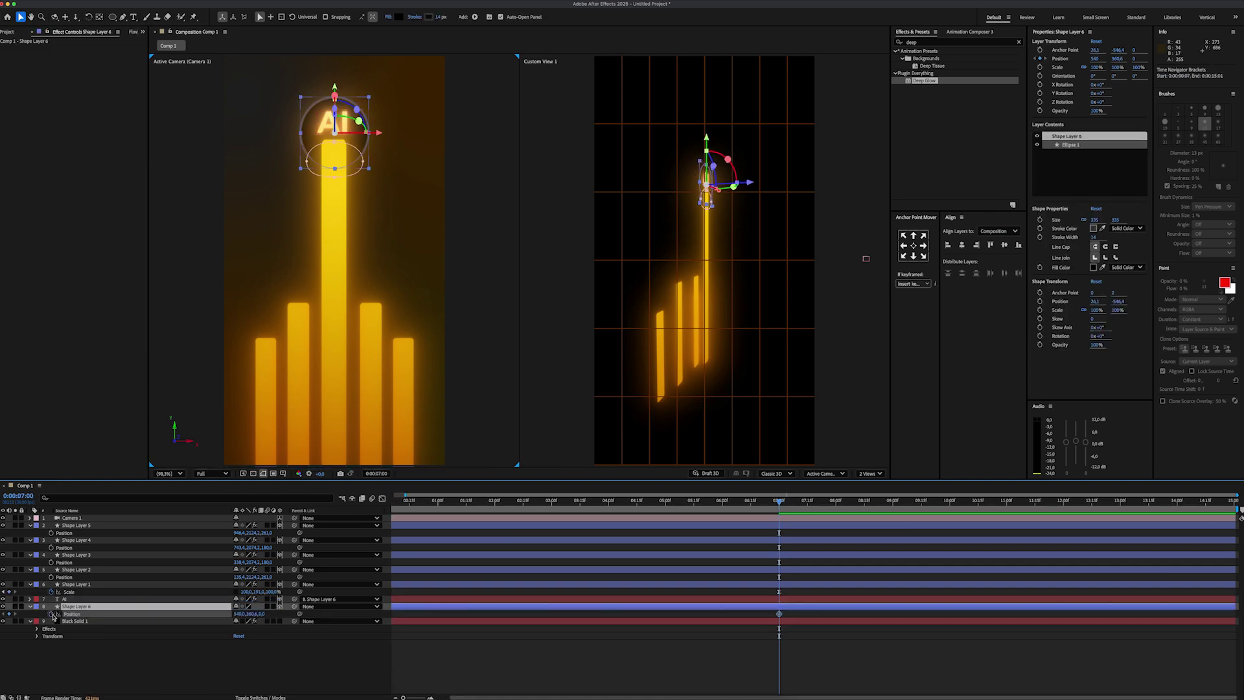
scroll(484, 515, down, 2)
key(Home)
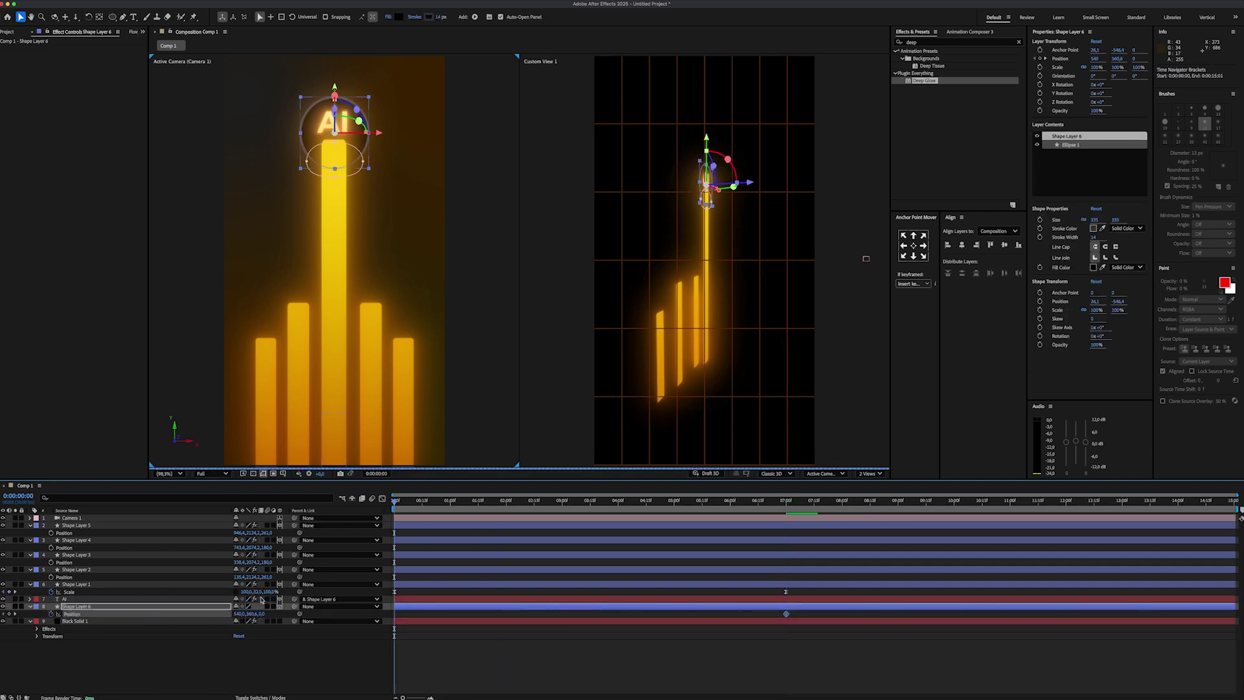
drag(748, 531, 842, 529)
drag(797, 612, 393, 614)
- Apply Easy Ease to the circle's position keyframes and extend the influence of both in the speed graph
right_click(393, 614)
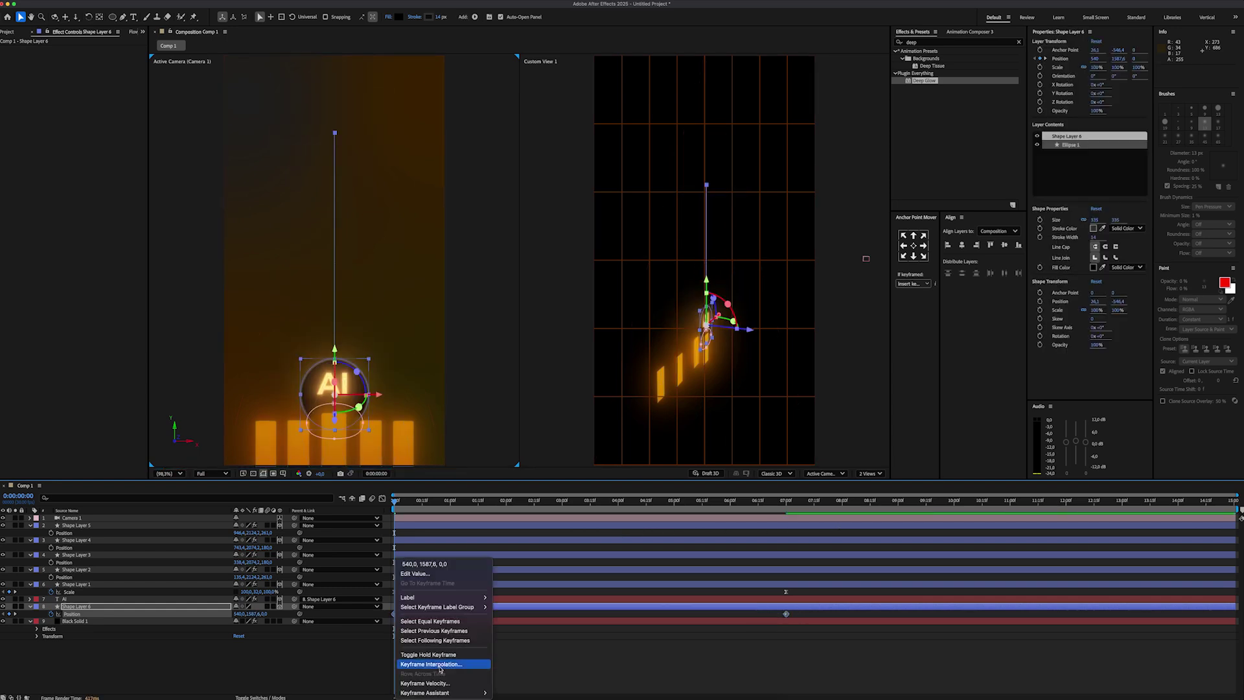
mouse_move(447, 693)
click(540, 636)
click(382, 498)
drag(720, 668, 684, 669)
drag(459, 669, 491, 669)
key(k)
click(293, 651)
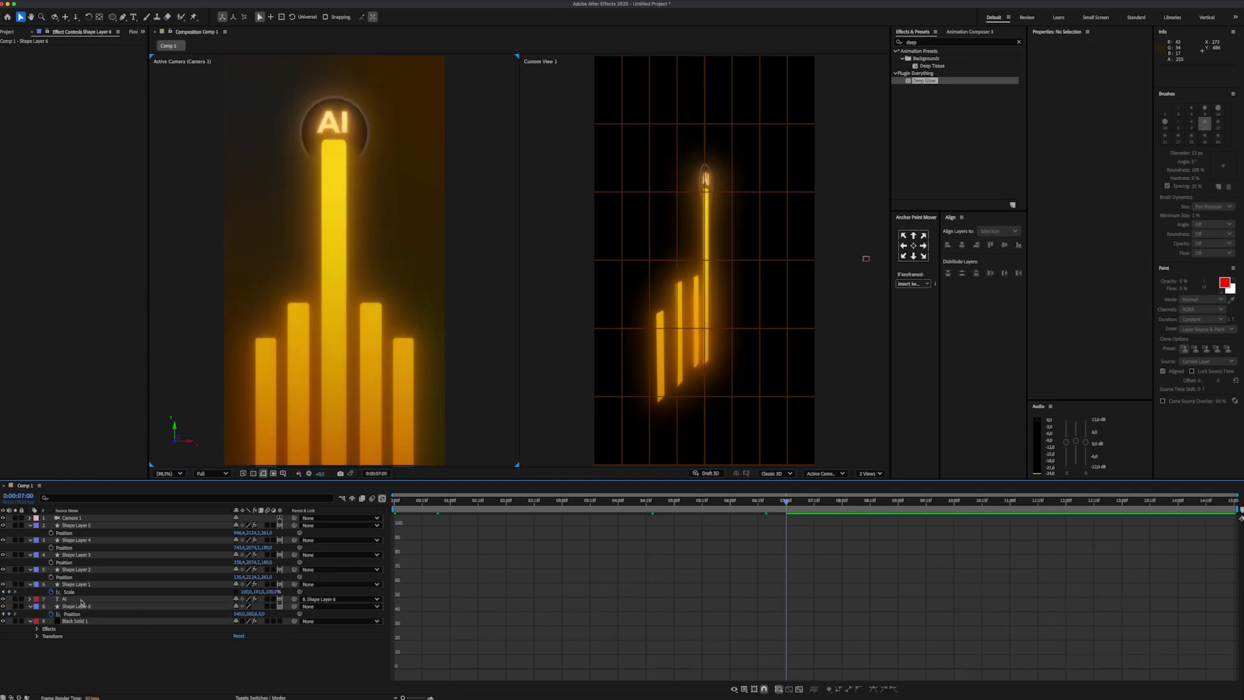
- Apply CC Light Rays to the AI text, place the ray center on the letters and set the intensity to about 54
click(82, 601)
click(970, 42)
text(light rays)
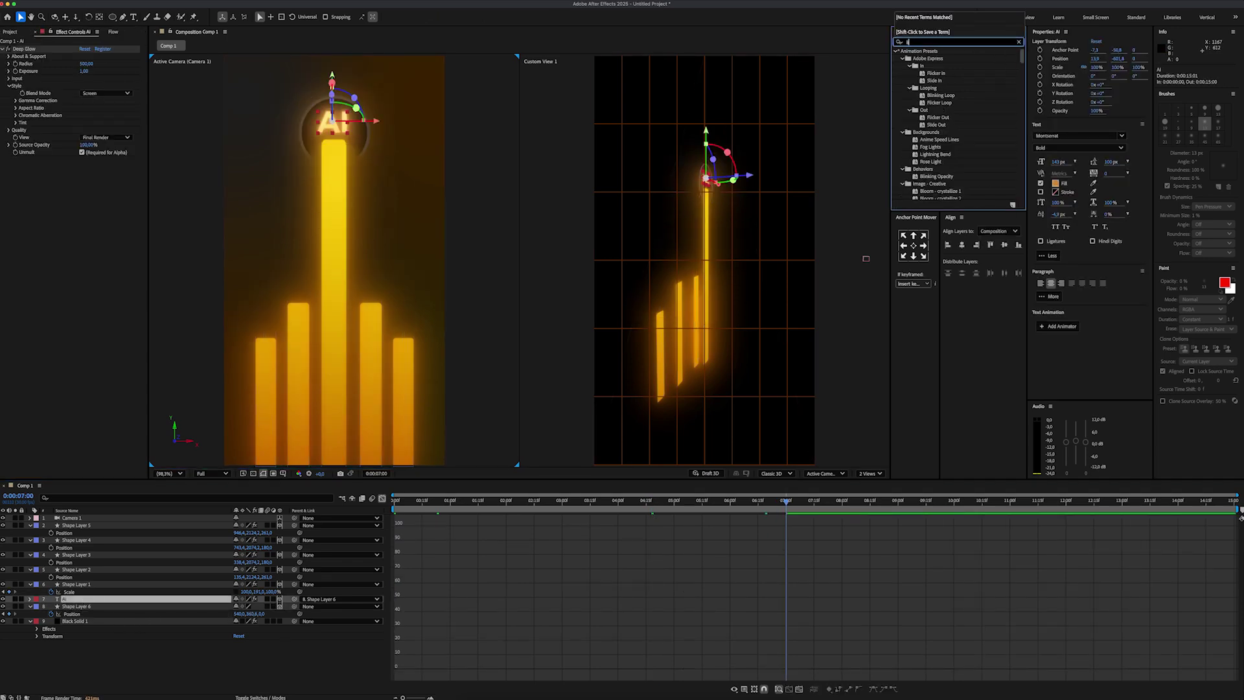
drag(927, 58, 634, 132)
drag(79, 239, 80, 240)
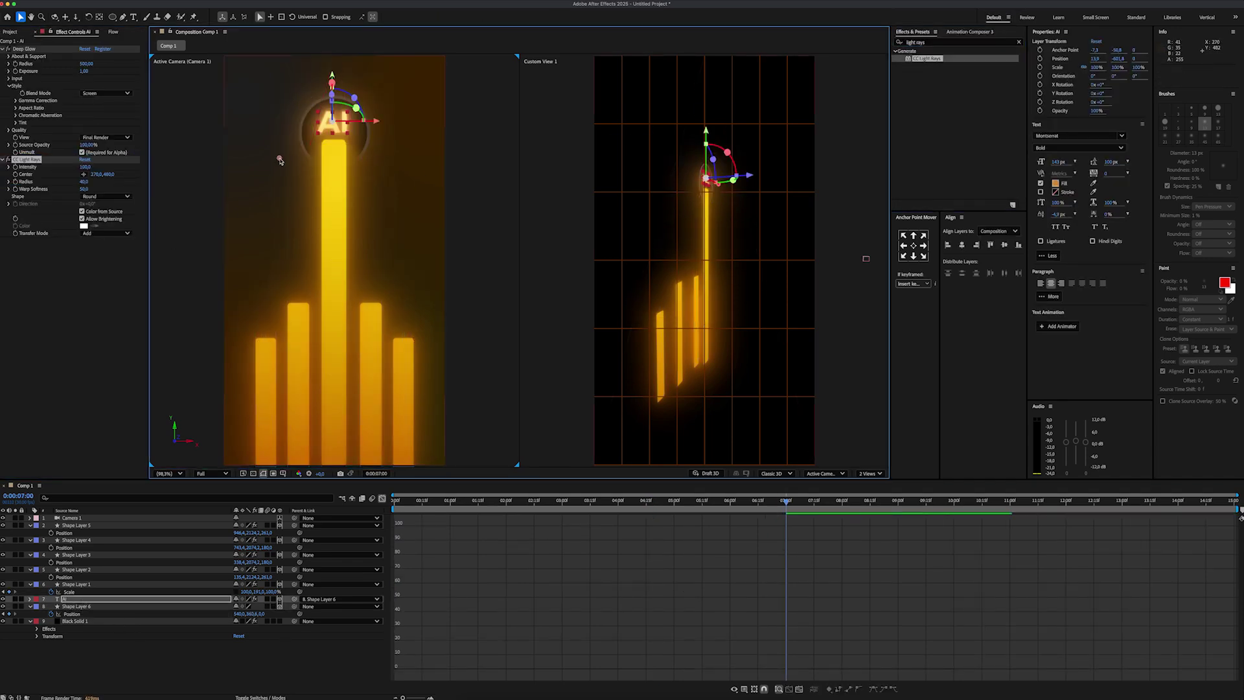
drag(335, 128, 335, 126)
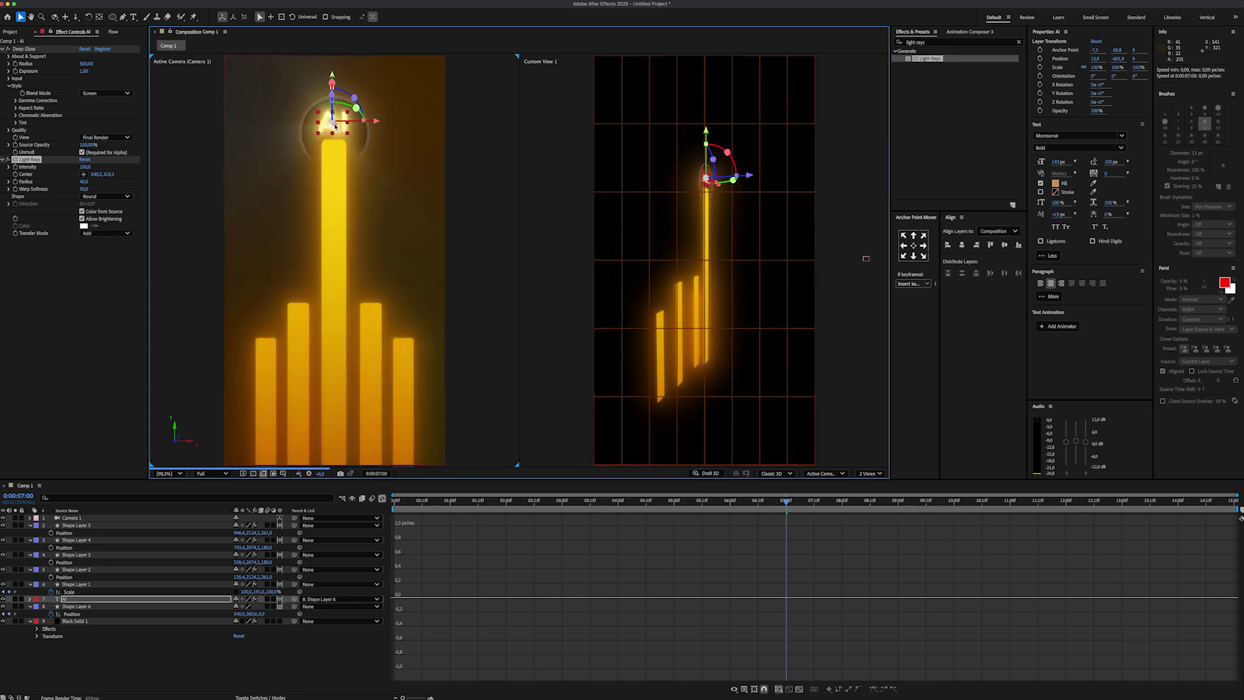
drag(85, 167, 72, 168)
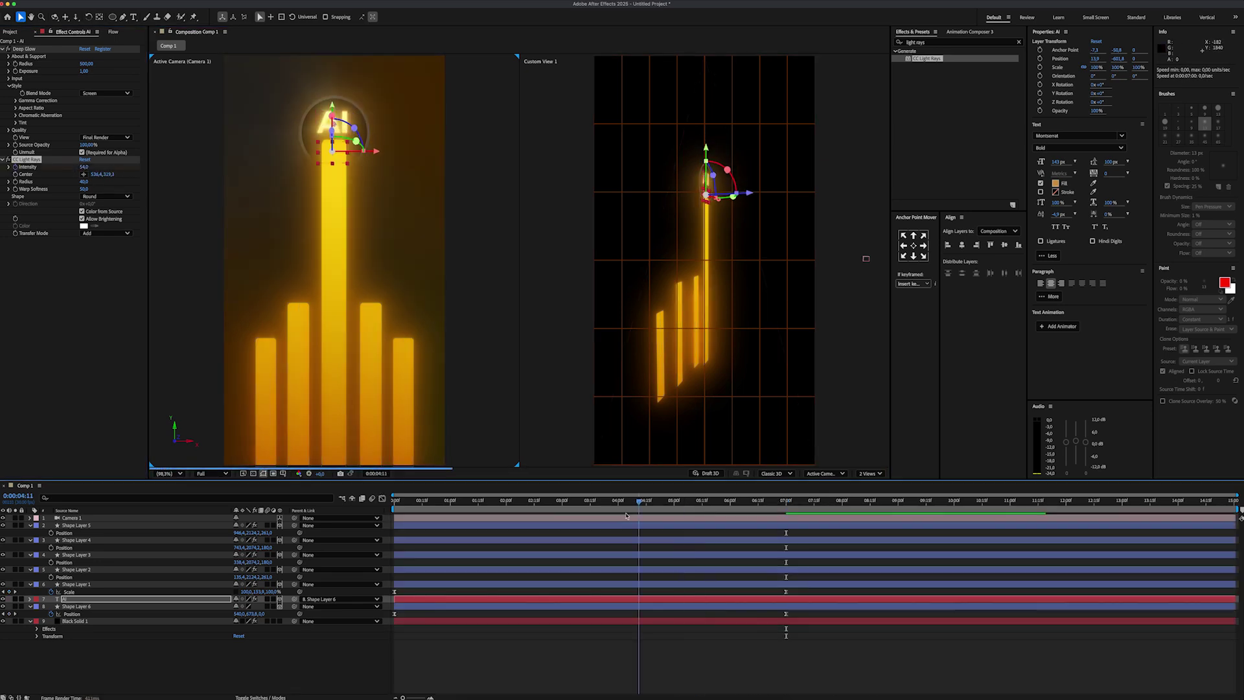
- Keyframe the light rays' center to follow the rising AI text from 0 s to 7 s with eased keyframes
drag(639, 501, 393, 500)
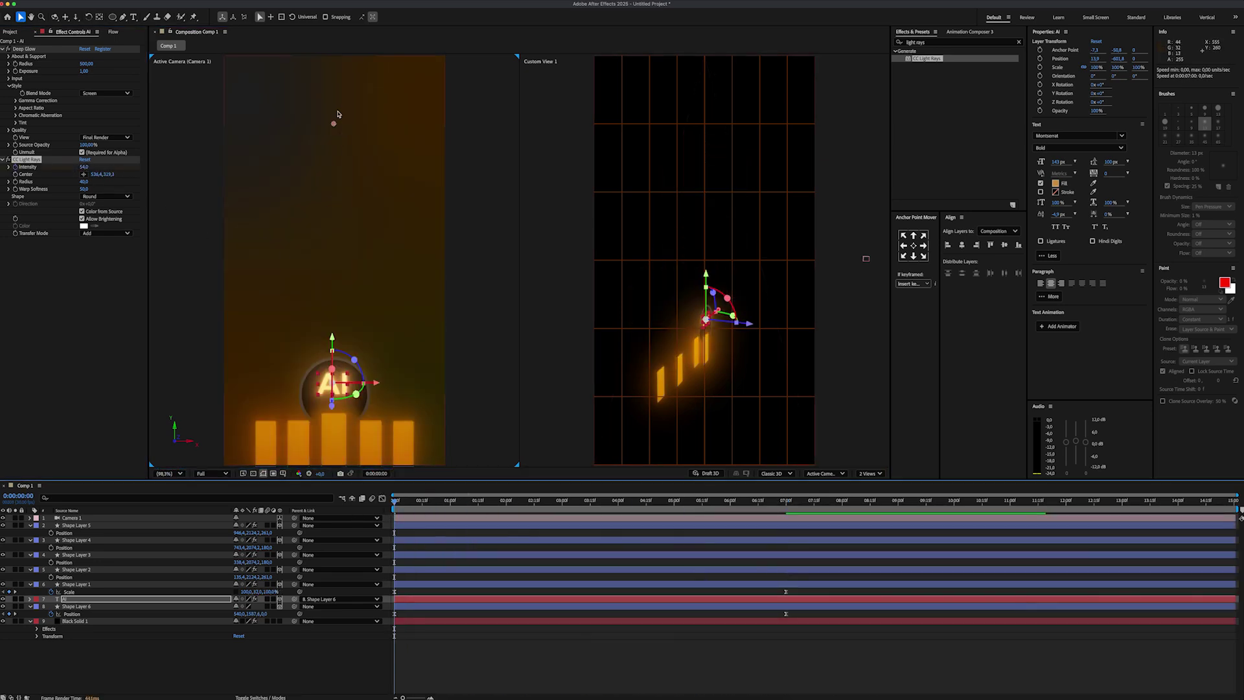
drag(334, 125, 338, 314)
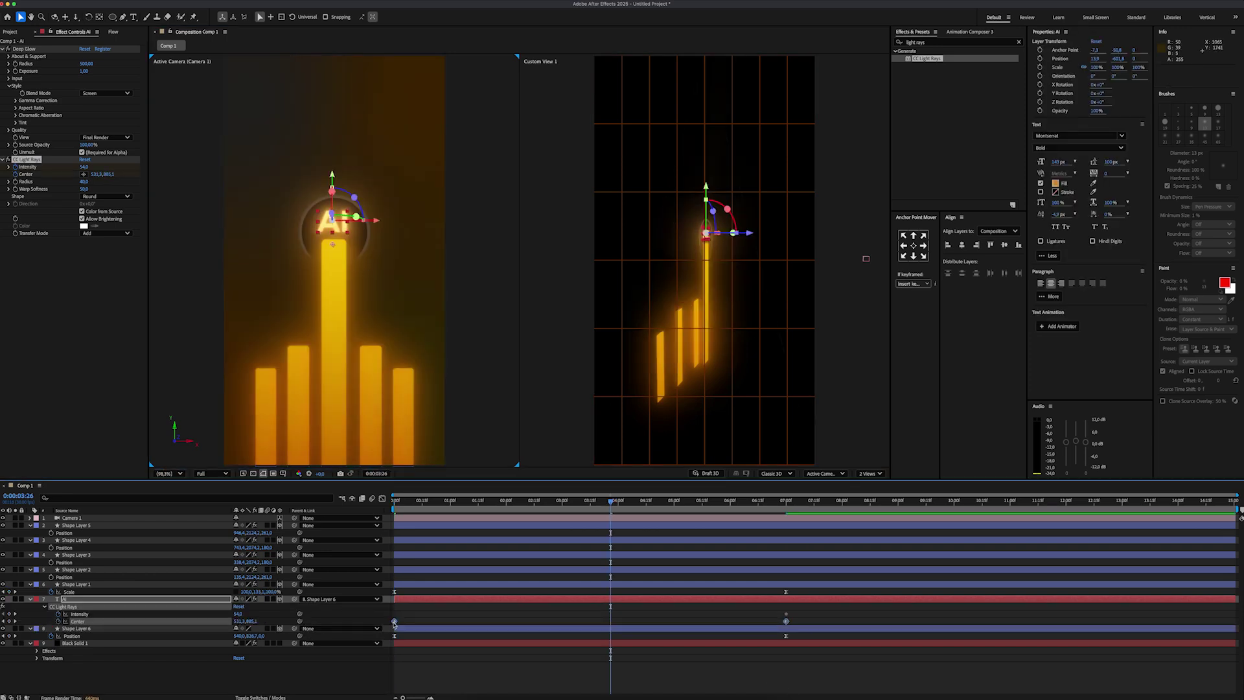
right_click(394, 622)
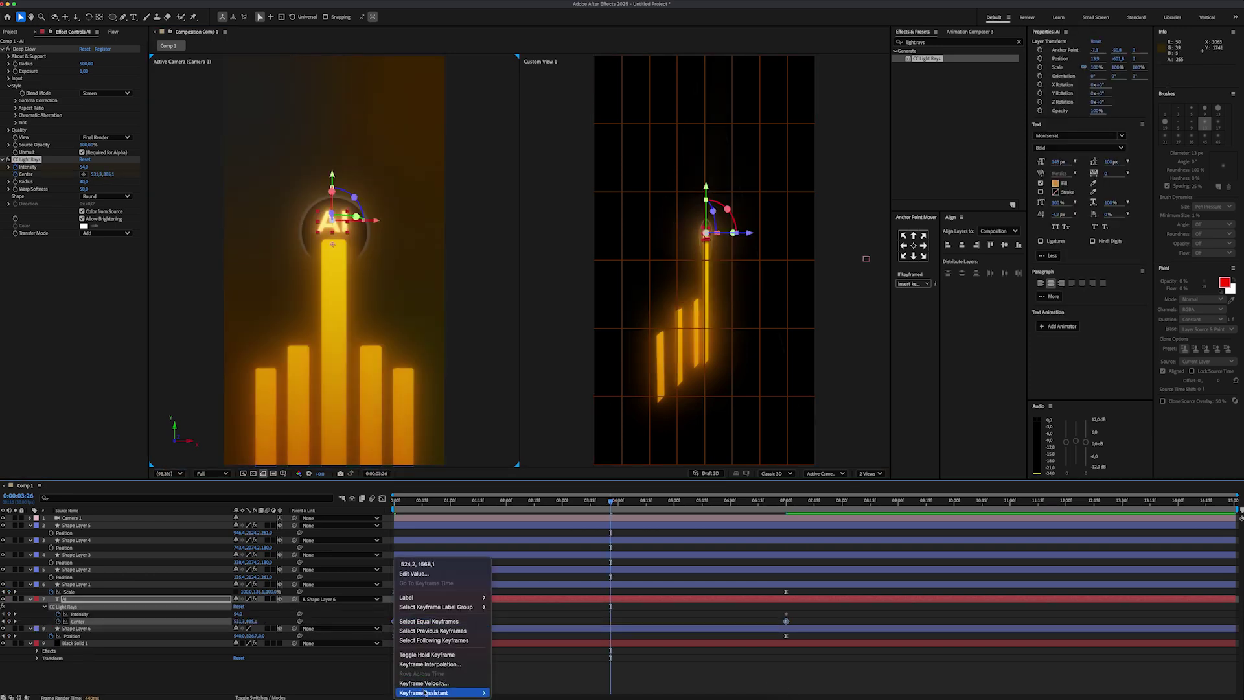
mouse_move(435, 692)
click(513, 637)
click(382, 499)
drag(721, 670, 512, 668)
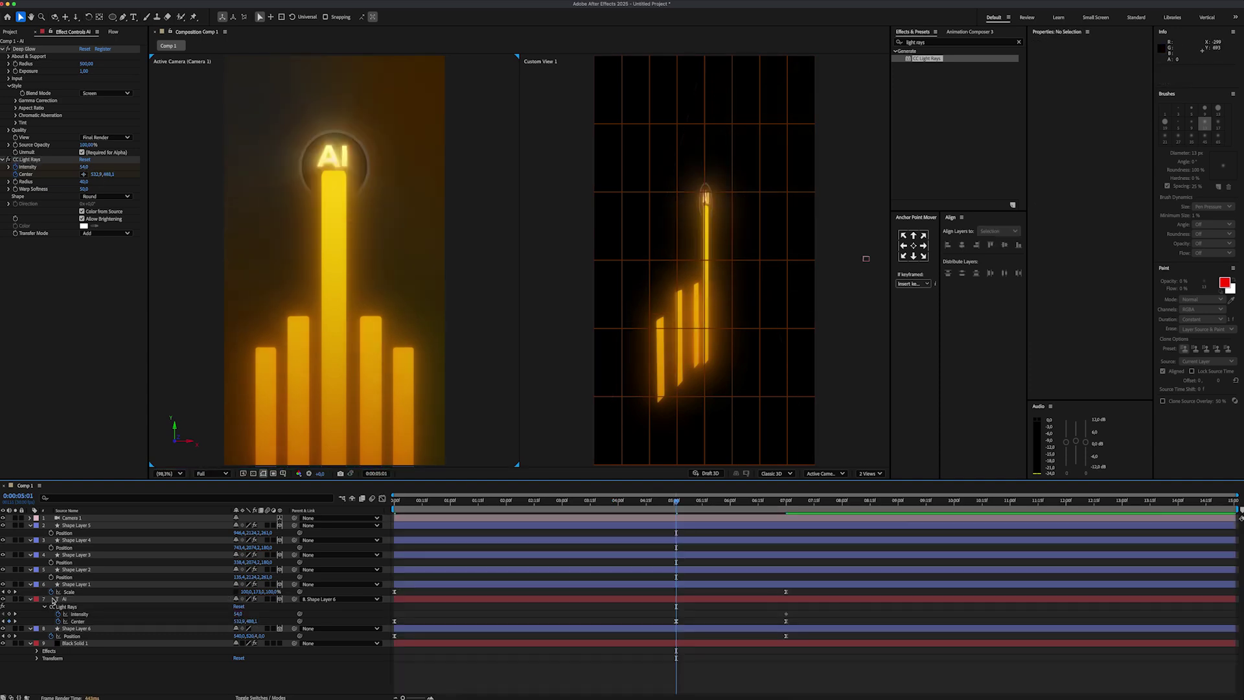
click(29, 598)
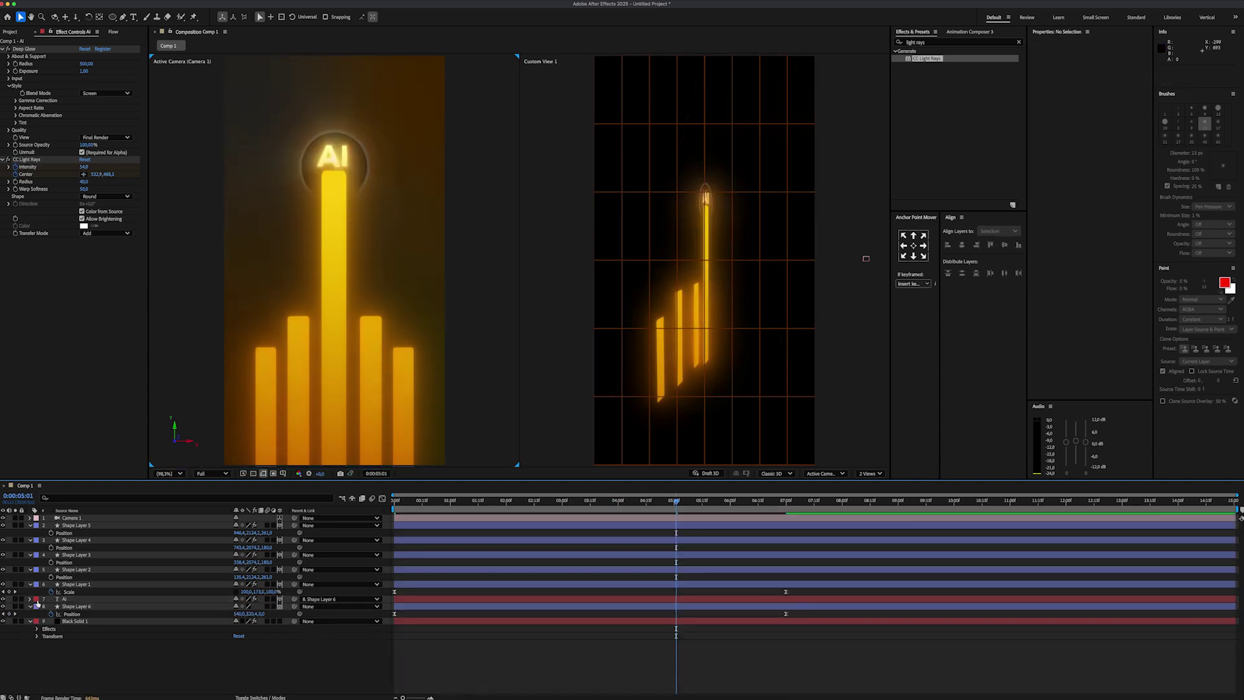
- Keyframe the camera's position from 0 s and move it to about 540, 744, -881 at 7 s
click(72, 518)
key(p)
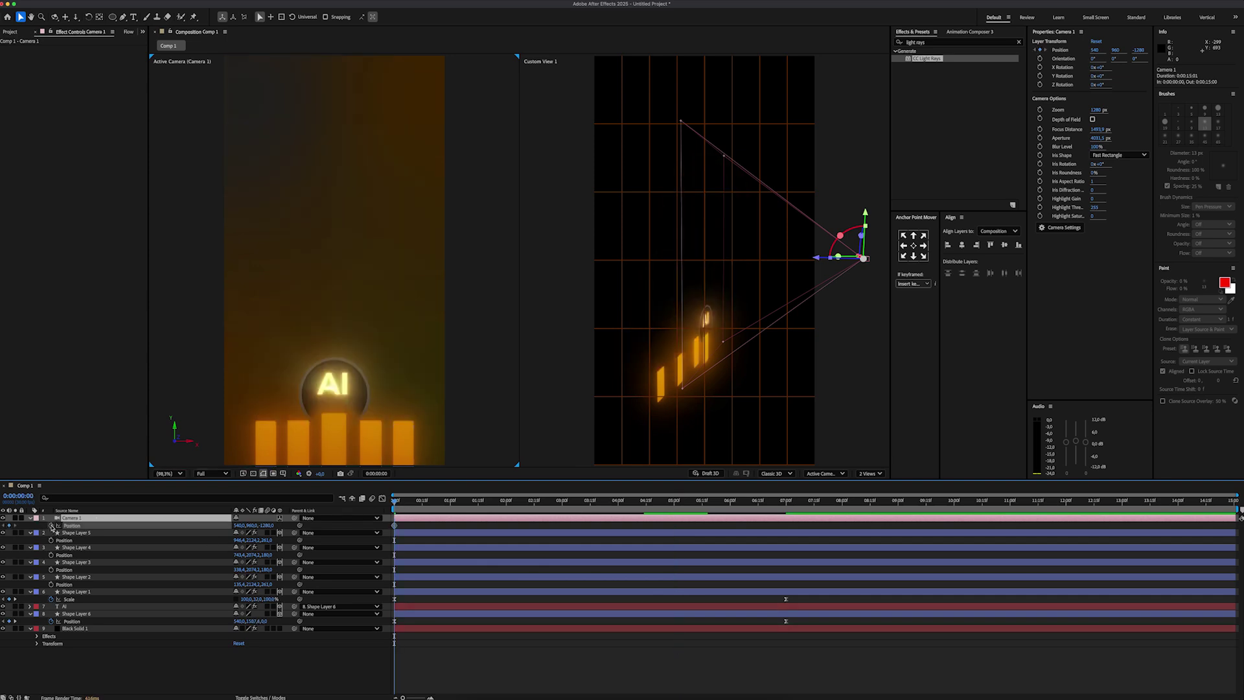
drag(411, 507, 786, 507)
drag(266, 526, 194, 526)
drag(265, 525, 223, 525)
- Smooth the camera's position speed graph by easing both keyframes and extending their influence
click(382, 498)
drag(394, 526, 395, 669)
drag(786, 526, 684, 669)
drag(460, 668, 484, 669)
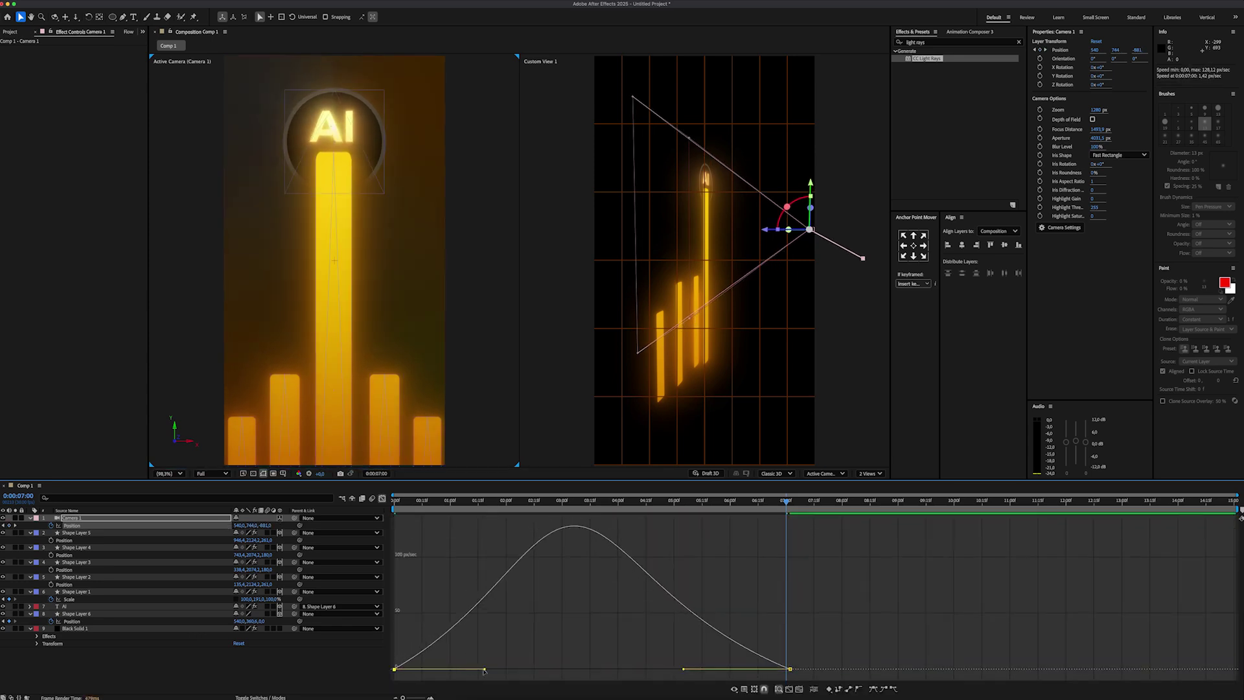
key(shift+F3)
- Enable the camera's depth of field, focus it on the AI text and reduce the aperture to soften the blur
click(1092, 119)
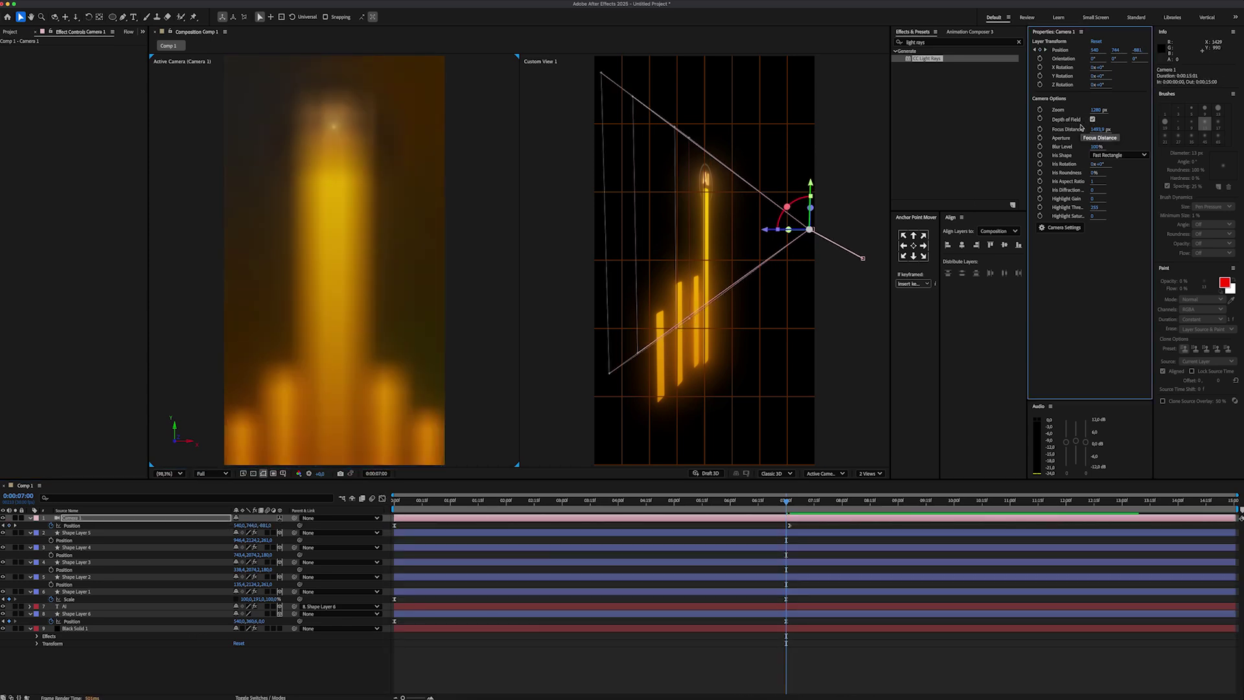
drag(1096, 130, 741, 188)
key(1)
drag(694, 233, 738, 238)
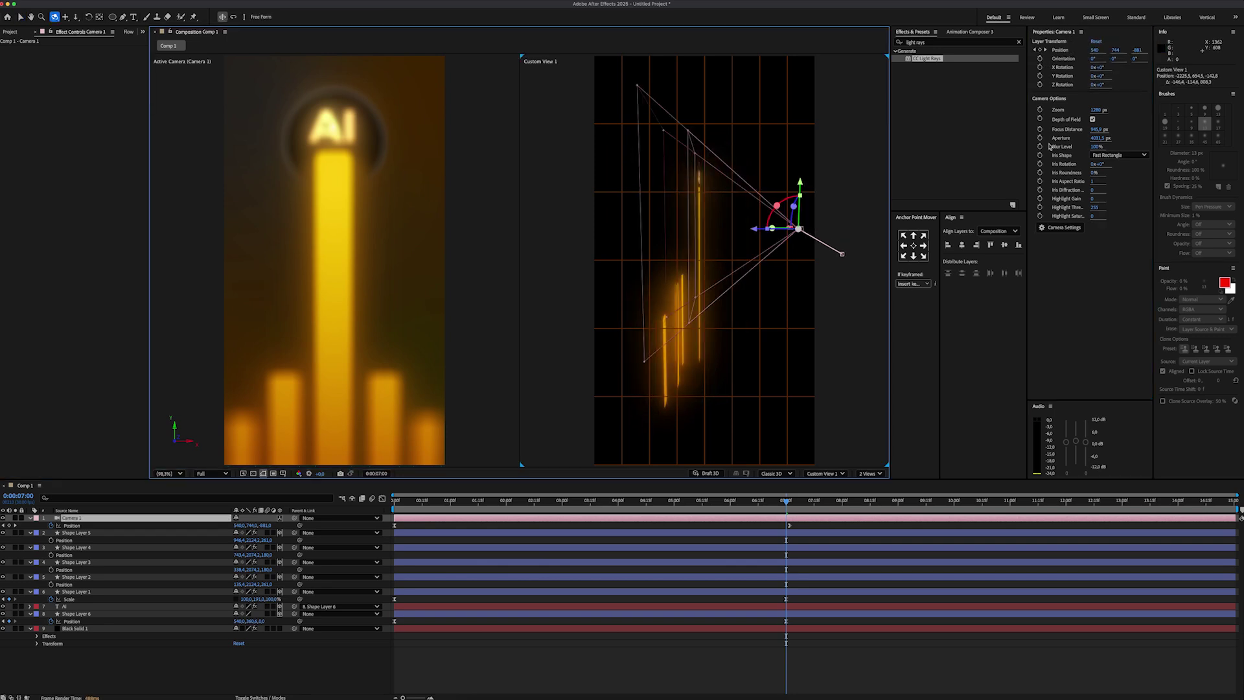
key(v)
drag(1097, 129, 1054, 130)
drag(1100, 138, 1023, 147)
- Set the vertical scale of the two outermost bars to 110% at 7 s
click(260, 584)
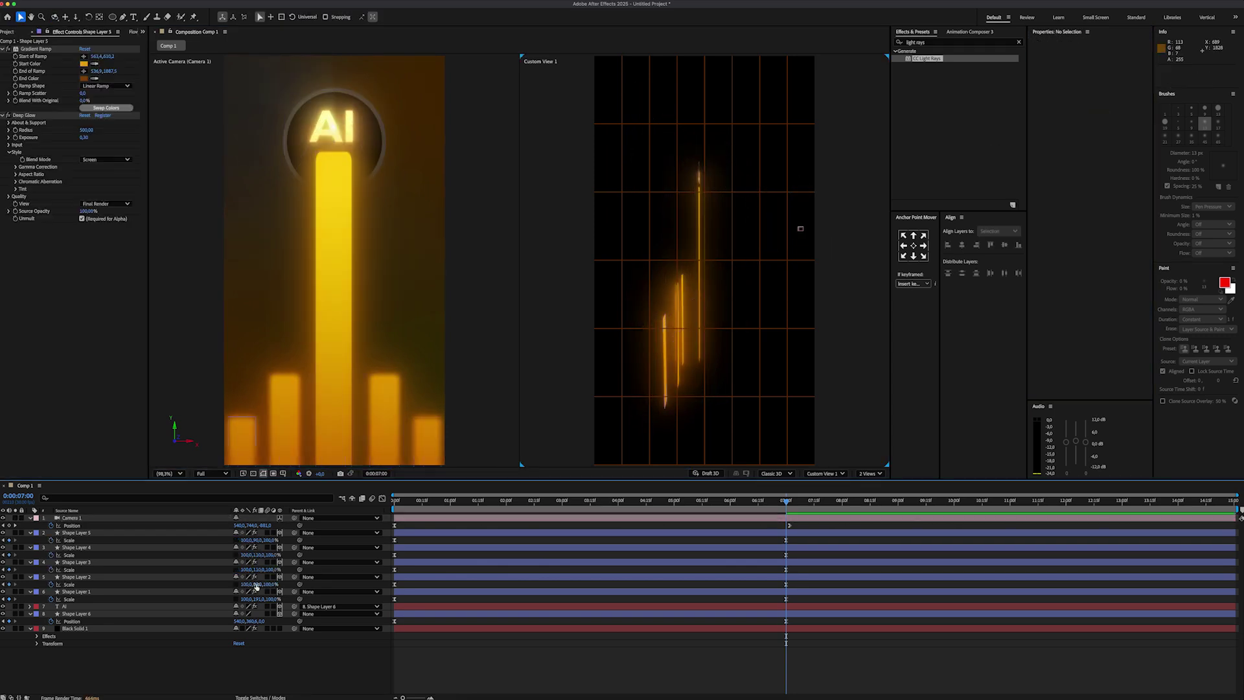
text(110)
key(Return)
click(259, 541)
text(110)
key(Return)
- Set the vertical scale of the two bars beside the center bar to 140% and align the camera's last position keyframe to 7 s
click(259, 555)
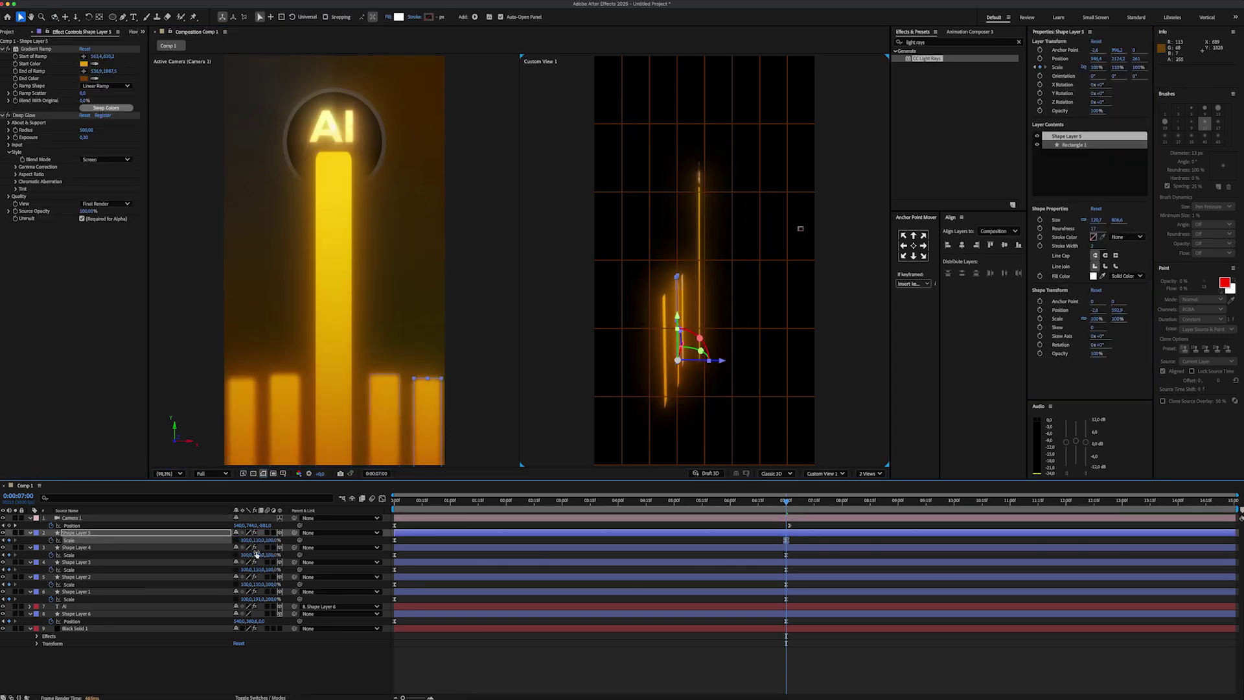
text(140)
key(Return)
click(260, 571)
text(140)
key(Return)
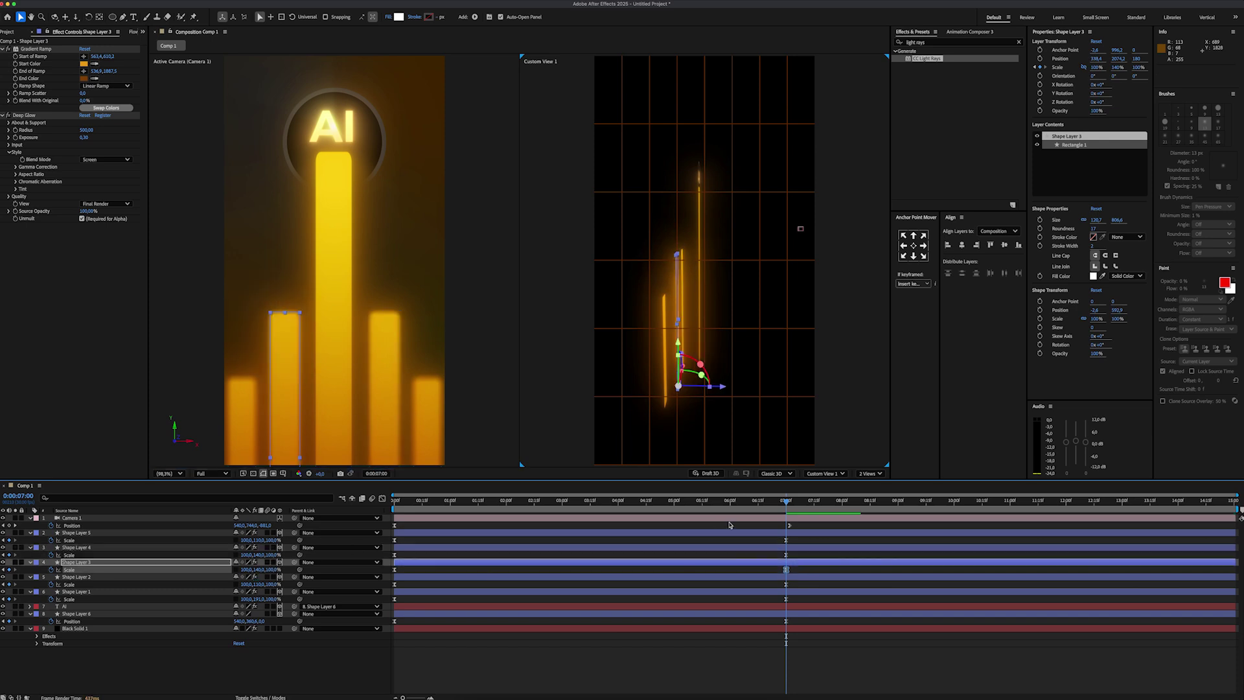
drag(779, 523, 792, 528)
- Create an adjustment layer above all layers and apply the Noise effect to it
right_click(123, 680)
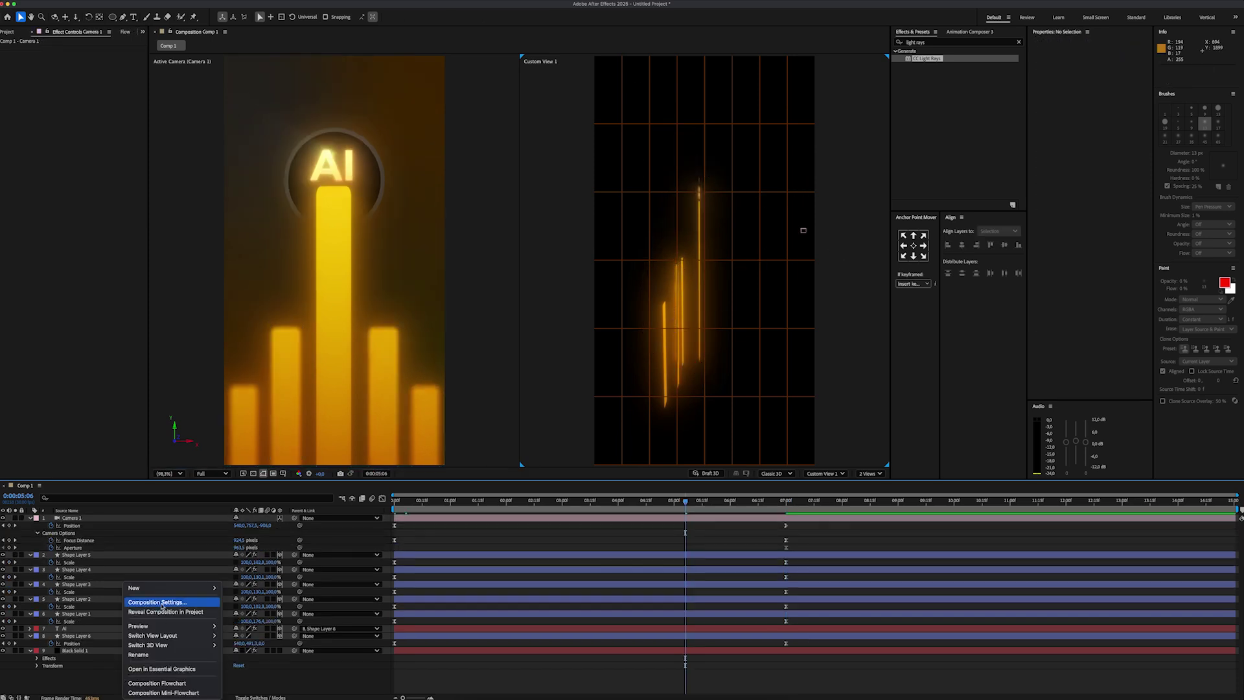
mouse_move(170, 588)
click(252, 659)
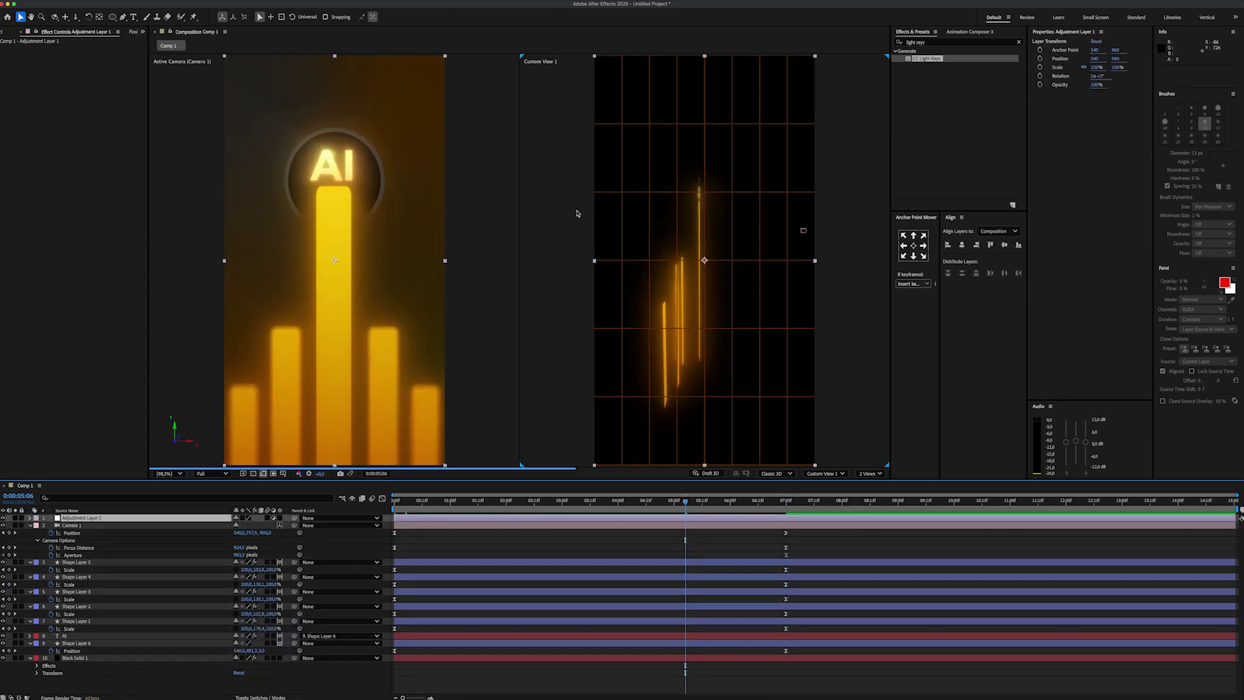
click(933, 42)
text(noise)
drag(926, 88, 298, 178)
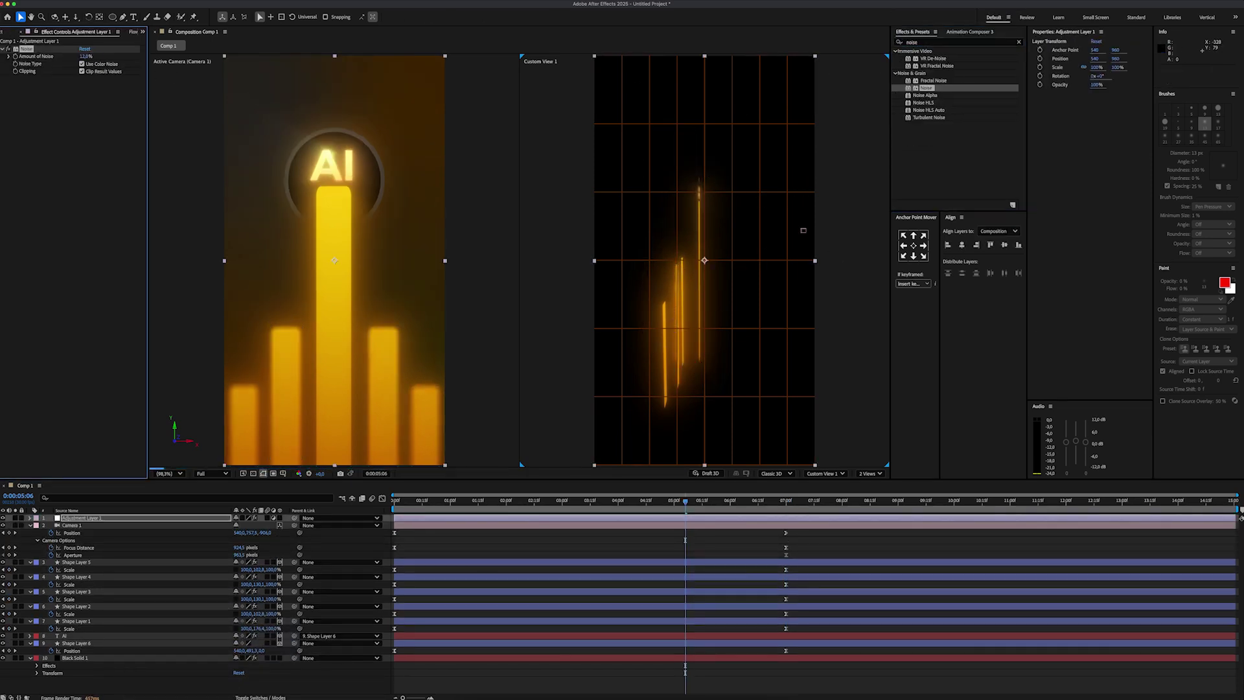
- Apply CC Vignette to the adjustment layer and set its amount to about 29
click(933, 42)
text(vignet)
drag(926, 88, 20, 171)
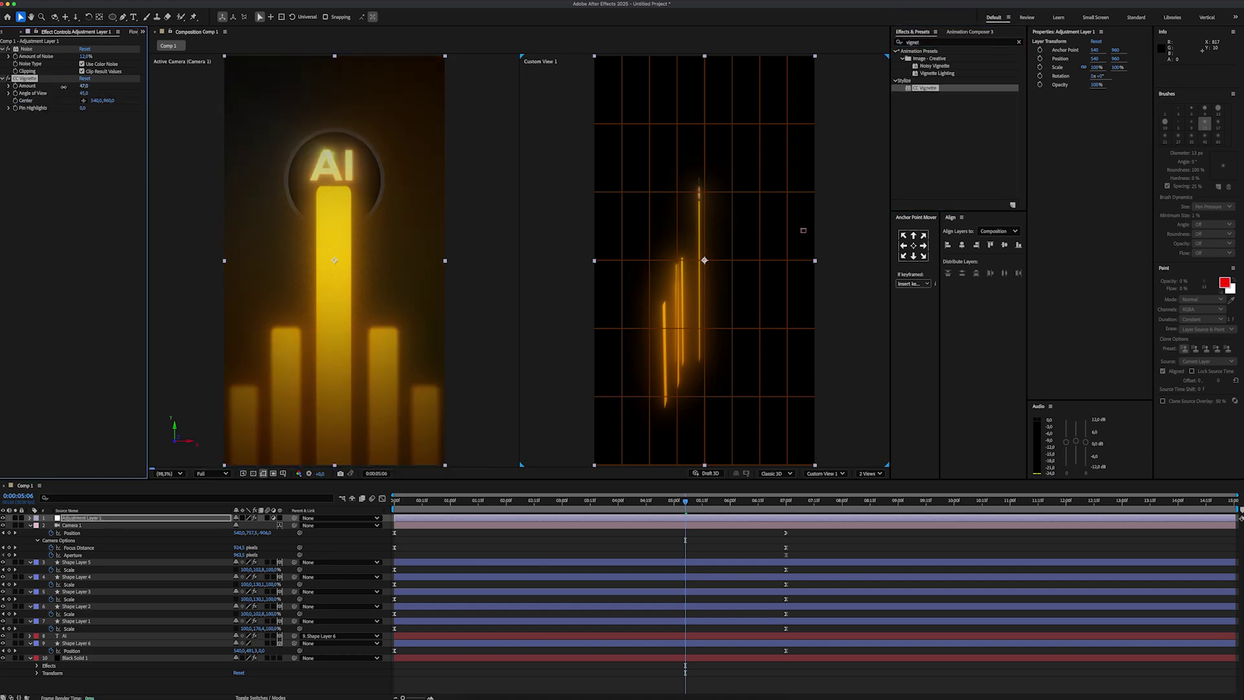
drag(63, 86, 18, 88)
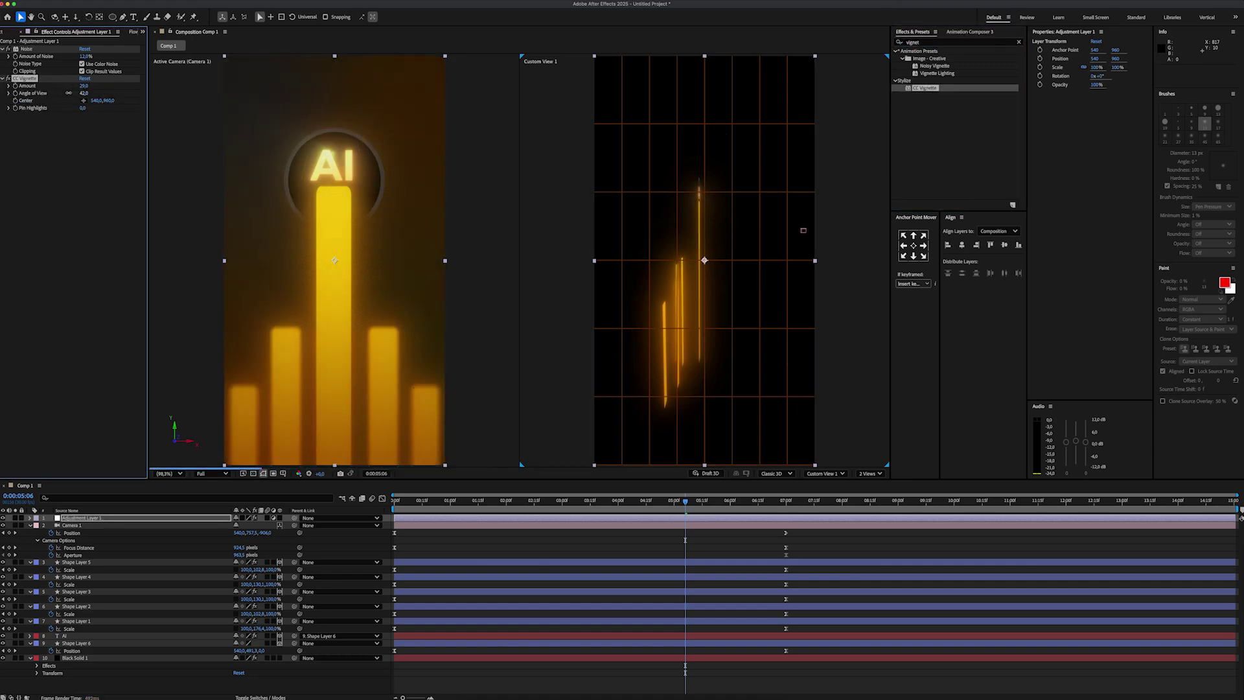